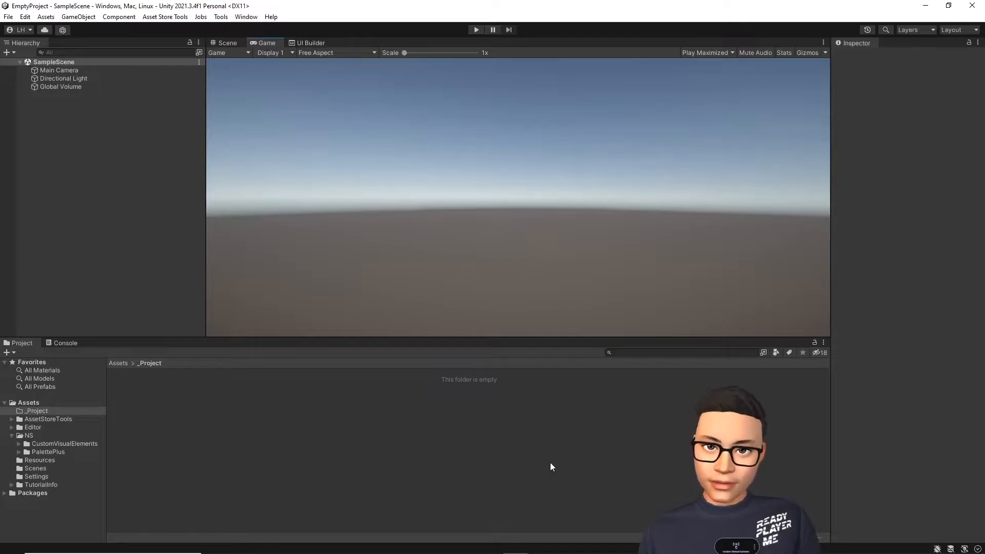
# Step: Create a UI Toolkit style sheet named MyStyles in the _Project folder
pyautogui.click(147, 406)
pyautogui.rightClick(146, 406)
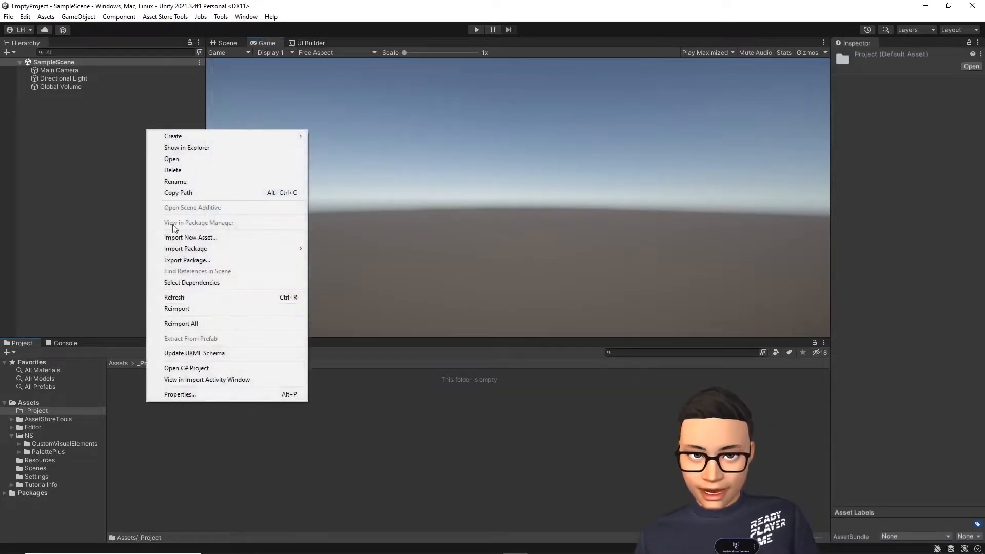
pyautogui.moveTo(192, 132)
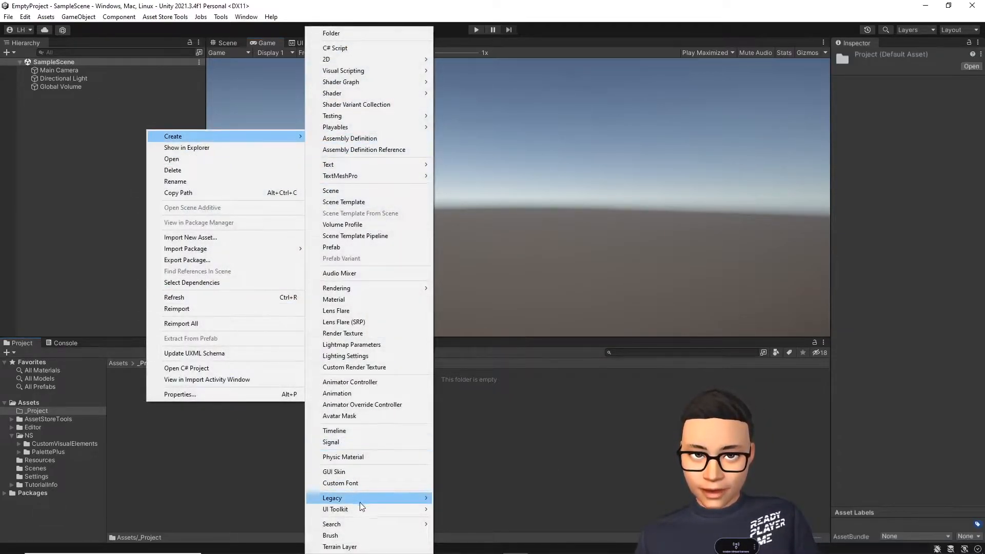
pyautogui.moveTo(361, 507)
pyautogui.click(472, 435)
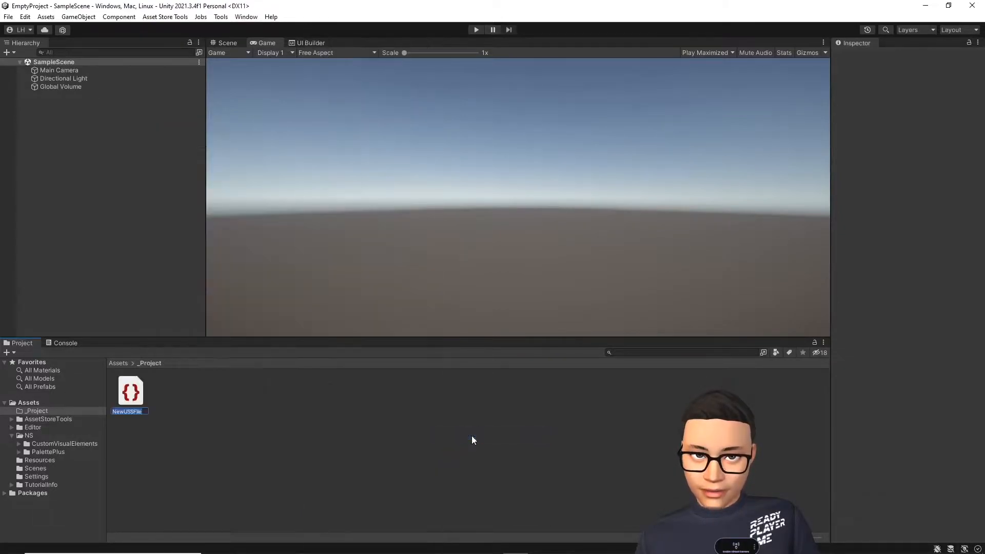
pyautogui.write('MyStyles')
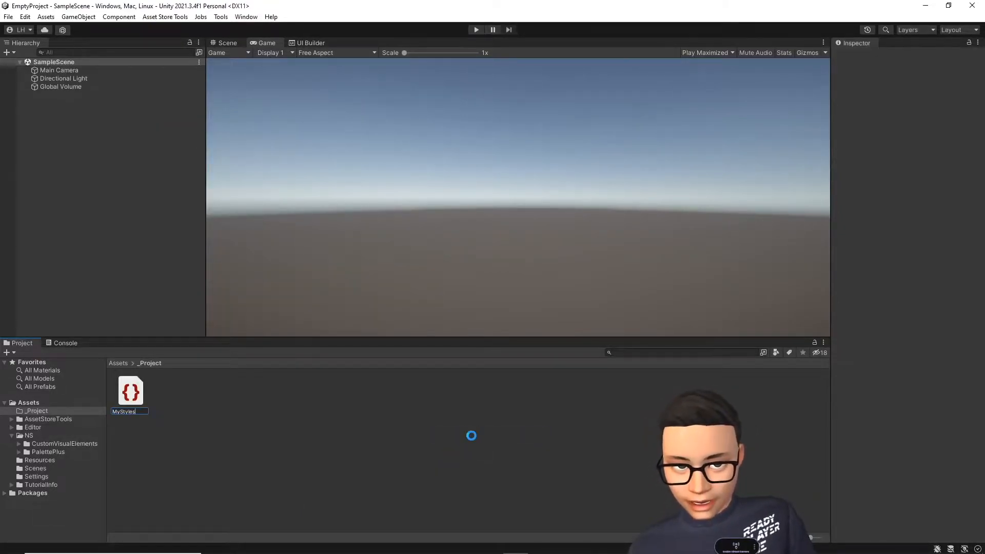
pyautogui.press('Return')
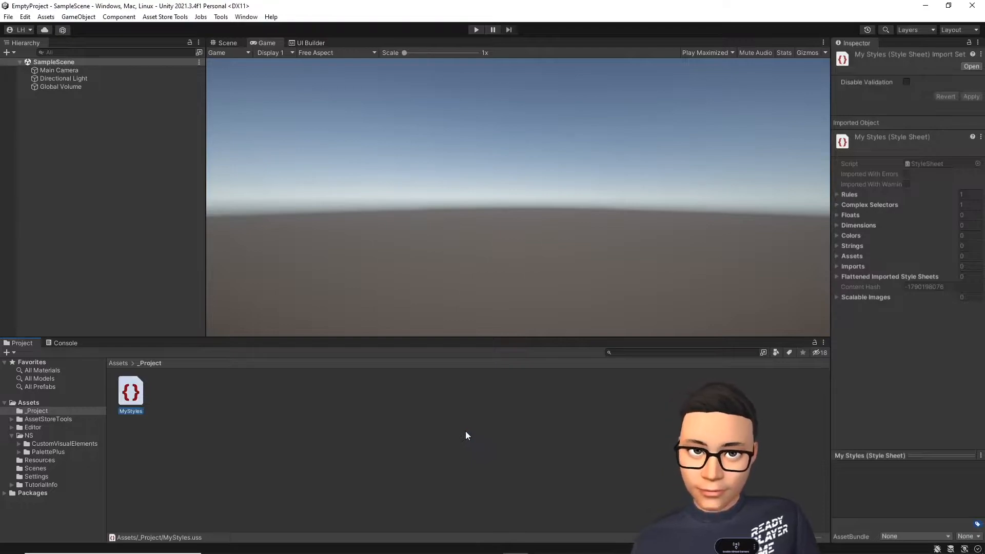
# Step: Create a UI Toolkit UI Document named MyDocument beside the MyStyles style sheet in the _Project folder
pyautogui.rightClick(260, 429)
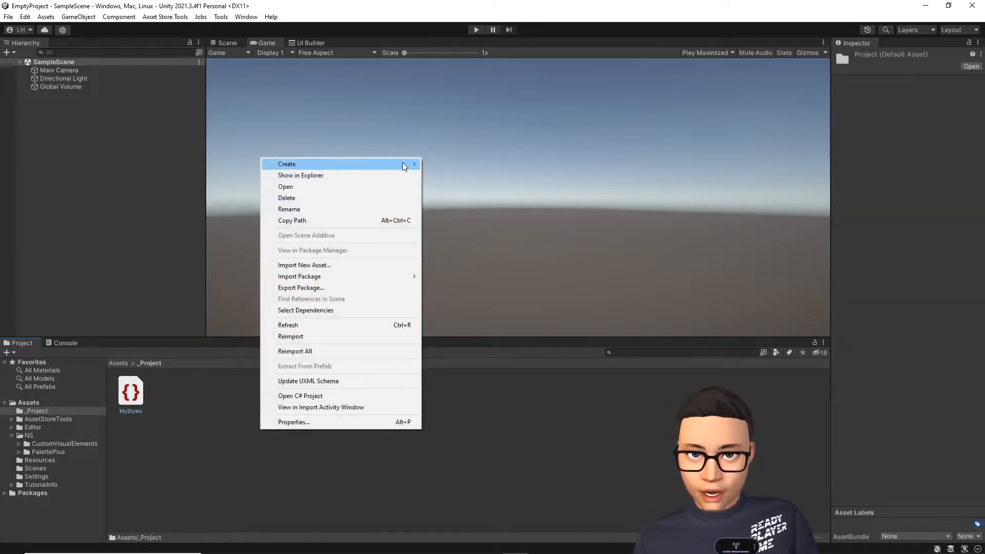
pyautogui.moveTo(402, 162)
pyautogui.moveTo(454, 509)
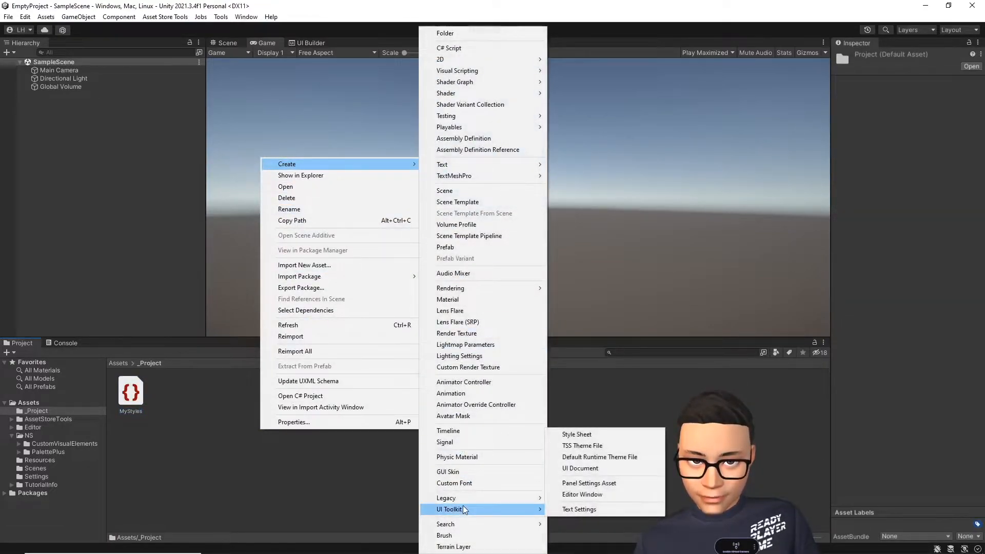
pyautogui.click(570, 468)
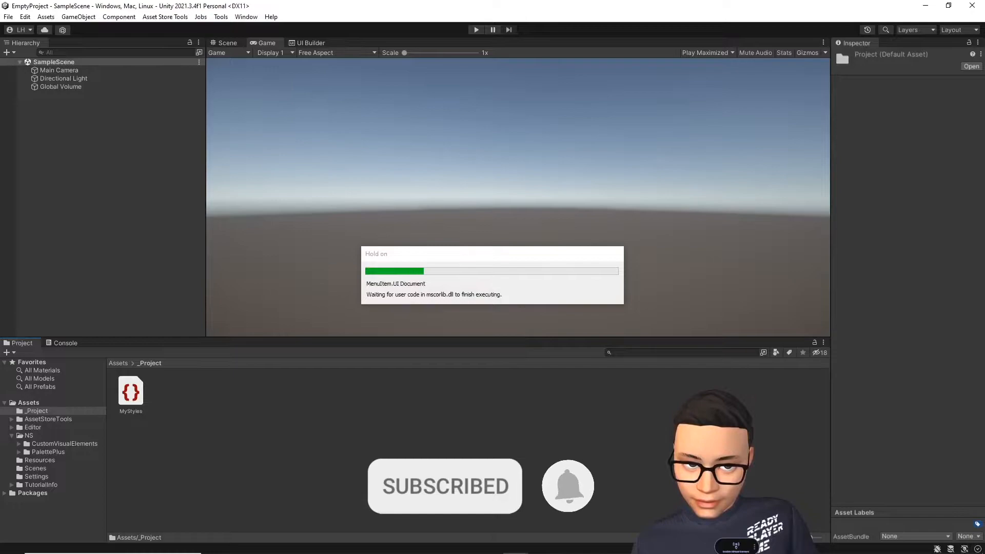
pyautogui.write('My')
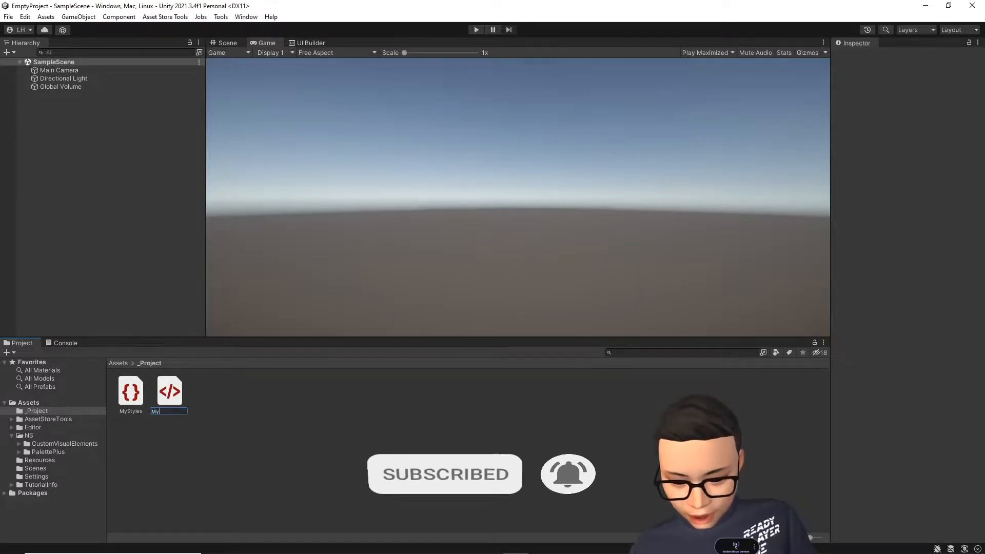
pyautogui.write('Document')
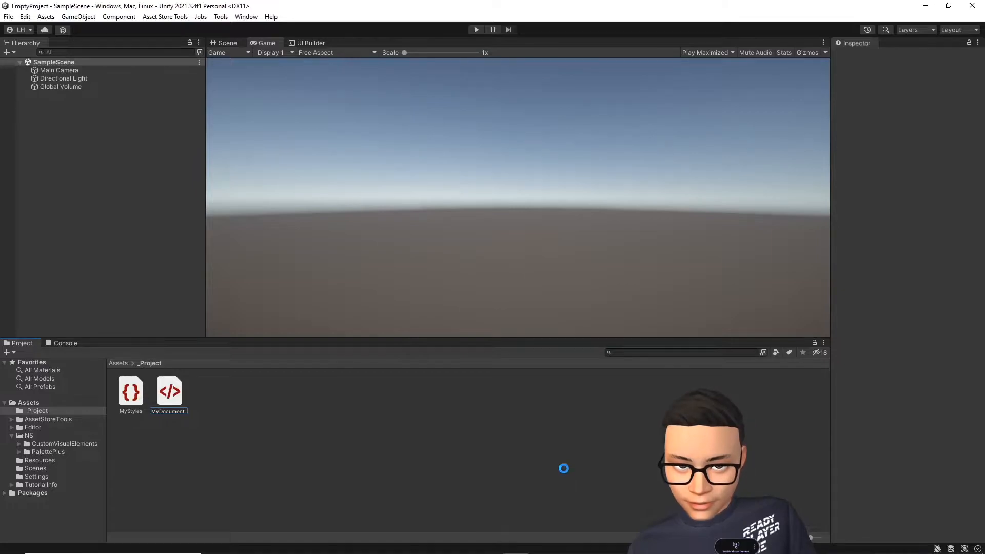
pyautogui.press('Return')
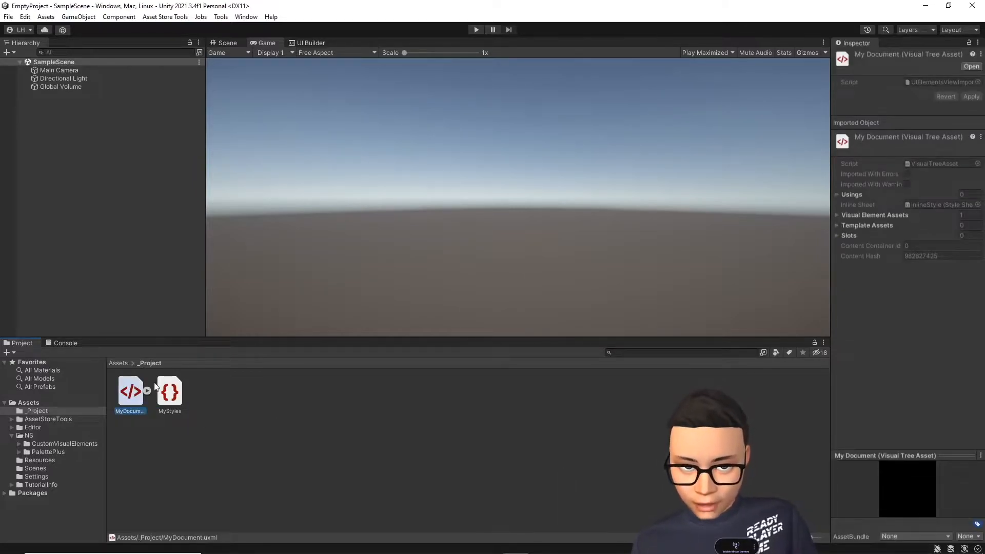
# Step: Open MyDocument in a maximized UI Builder and attach the existing MyStyles.uss style sheet from the _Project folder
pyautogui.doubleClick(130, 392)
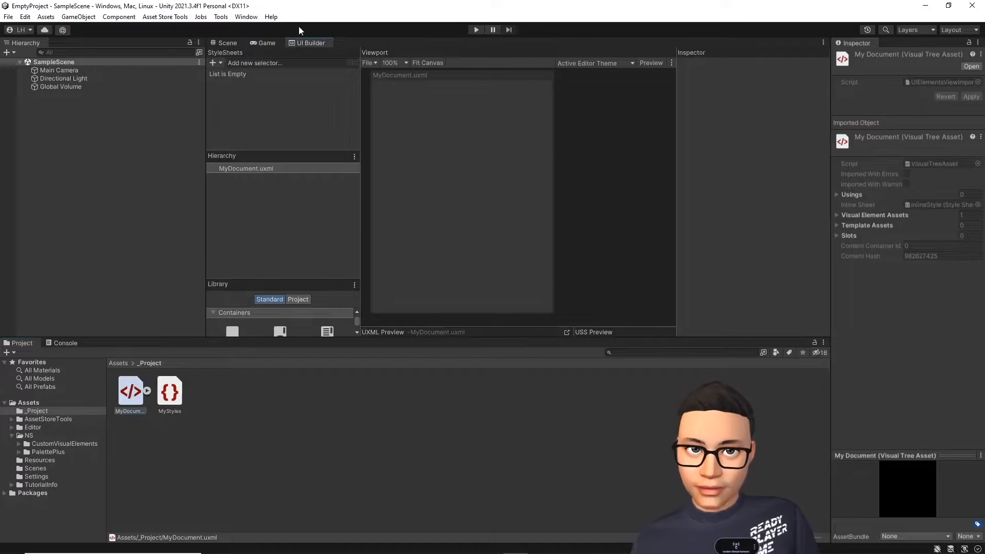
pyautogui.doubleClick(303, 43)
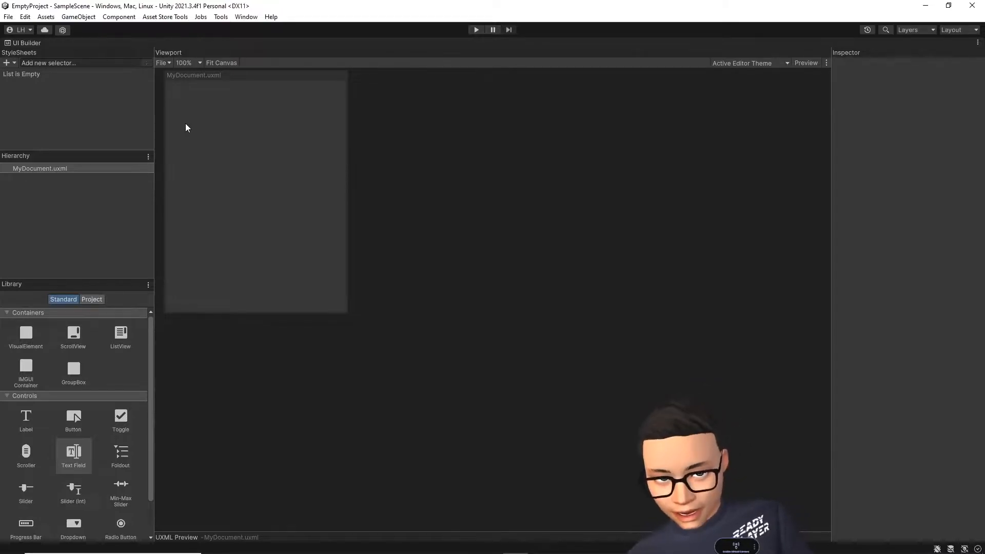
pyautogui.click(14, 63)
pyautogui.click(18, 87)
pyautogui.click(136, 97)
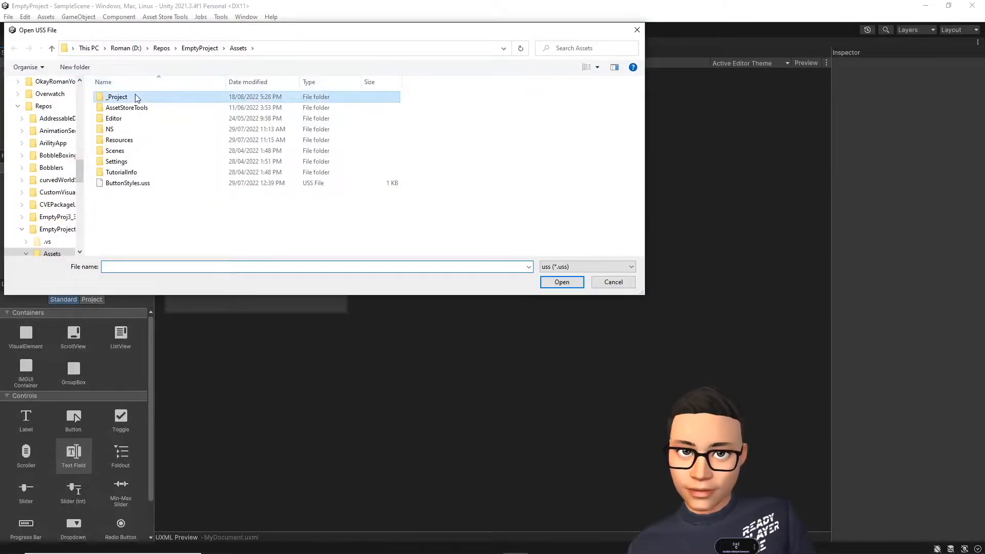
pyautogui.doubleClick(137, 98)
pyautogui.doubleClick(136, 97)
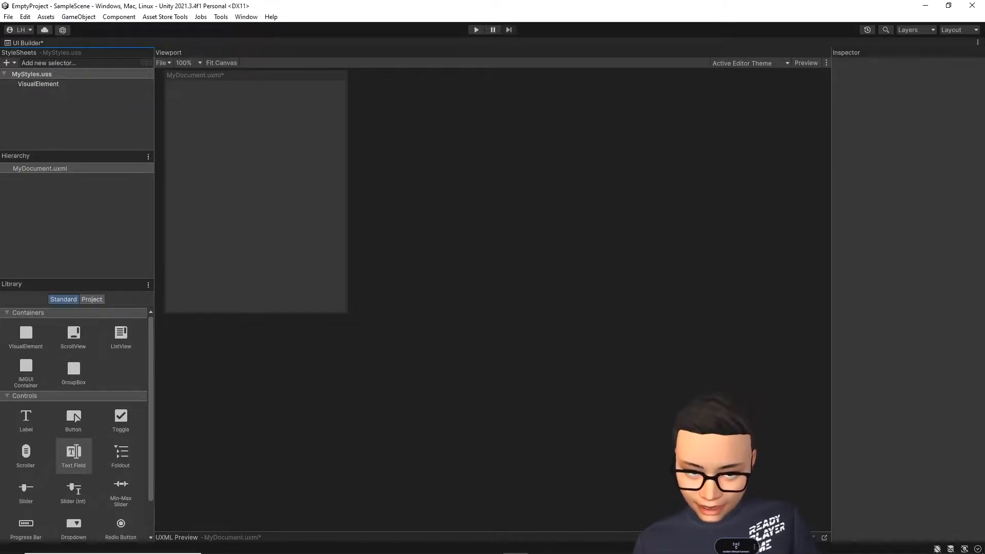
# Step: Check the MyDocument.uxml source in Visual Studio and save the document in Unity's UI Builder
pyautogui.hotkey('alt', 'Tab')
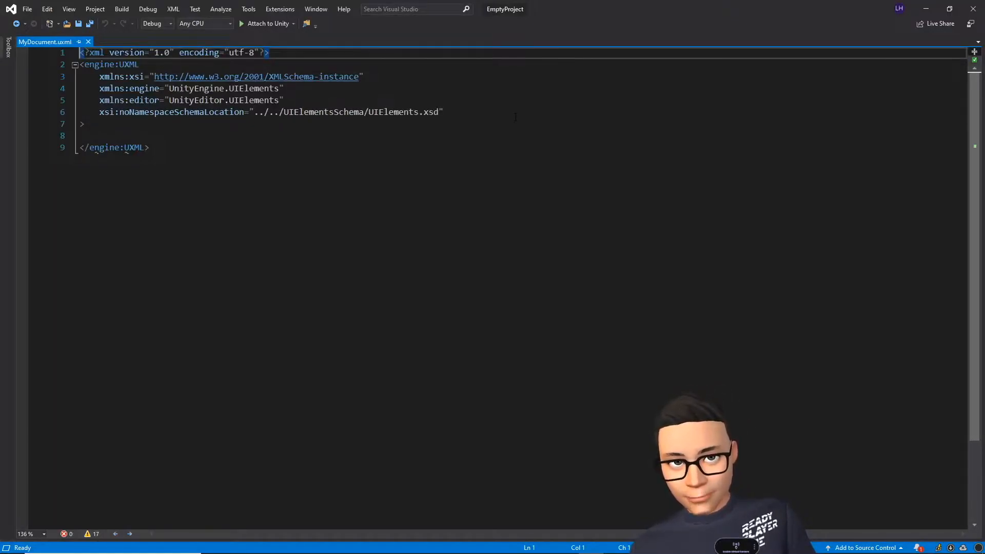
pyautogui.hotkey('alt', 'Tab')
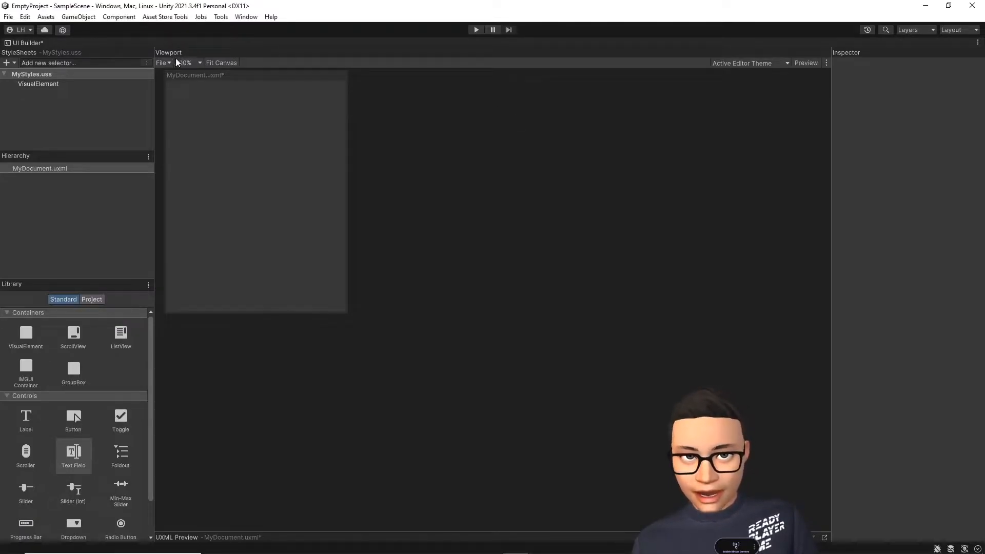
pyautogui.click(165, 63)
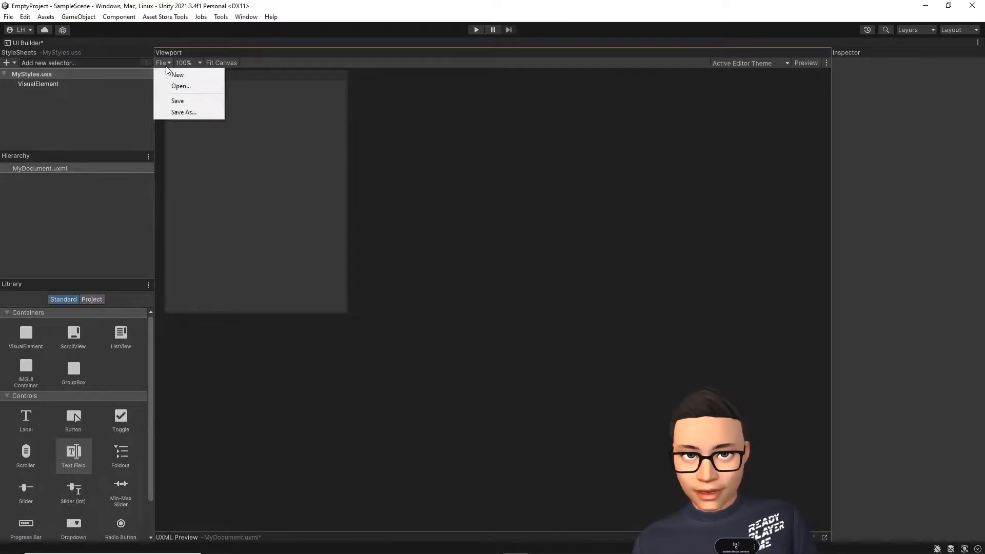
pyautogui.click(178, 101)
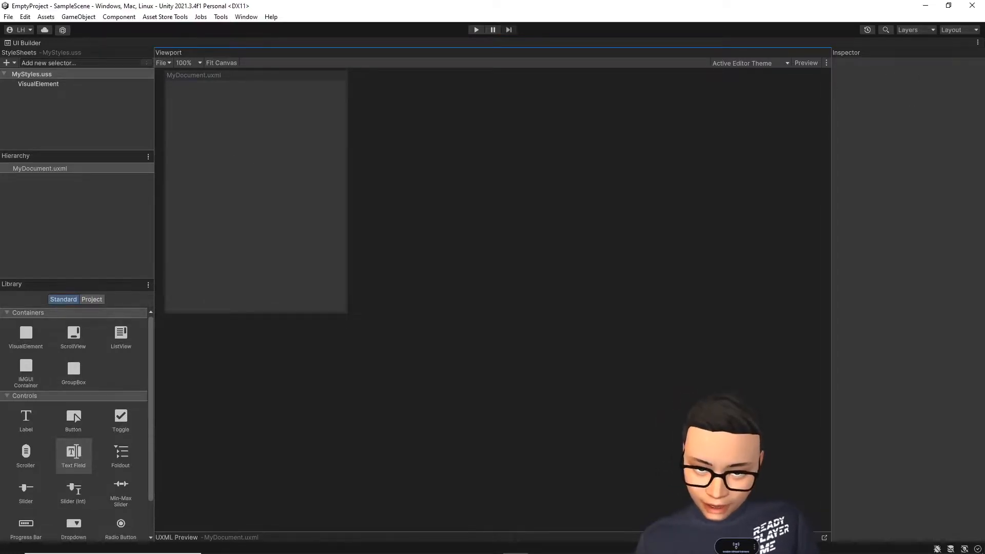
# Step: Review the saved MyDocument.uxml and MyStyles.uss sources in Visual Studio and return to Unity's UI Builder
pyautogui.hotkey('alt', 'Tab')
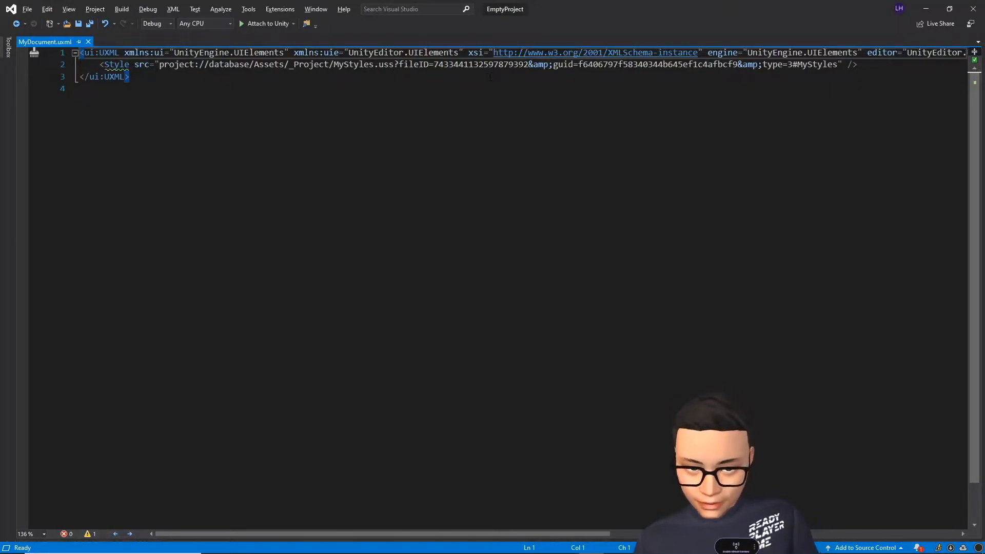
pyautogui.hotkey('alt', 'Tab')
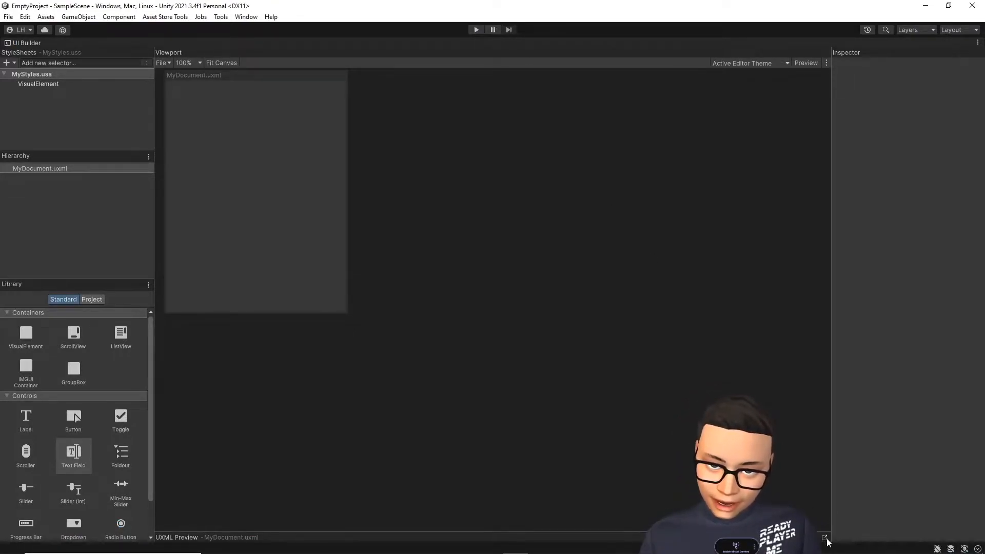
pyautogui.hotkey('alt', 'Tab')
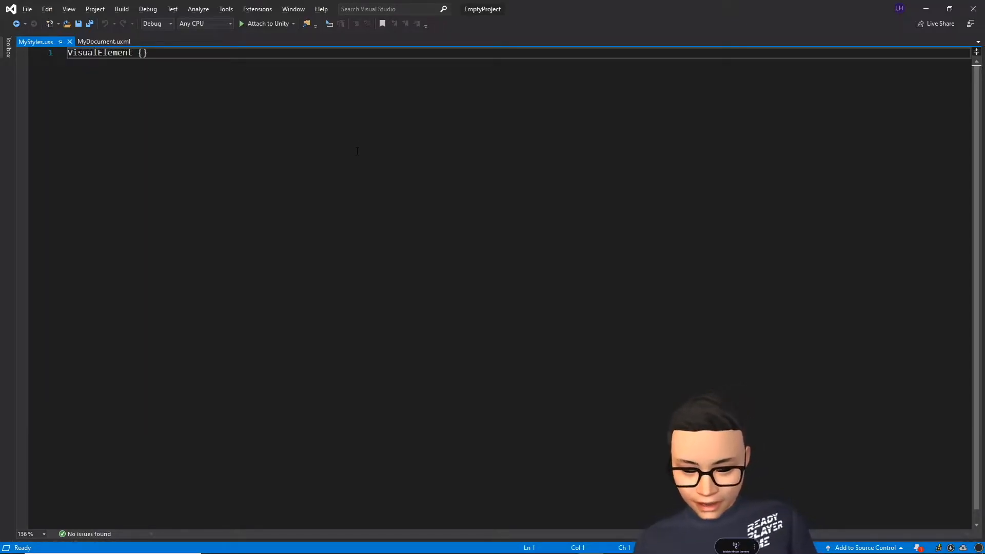
pyautogui.hotkey('alt', 'Tab')
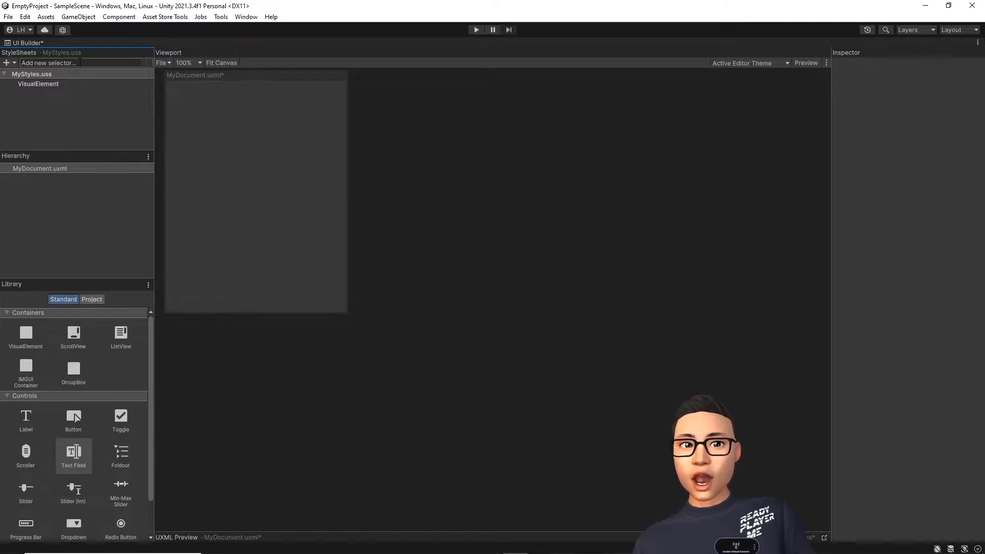
# Step: Add the selectors .red-box, #my-element and * to the MyStyles.uss style sheet
pyautogui.click(80, 62)
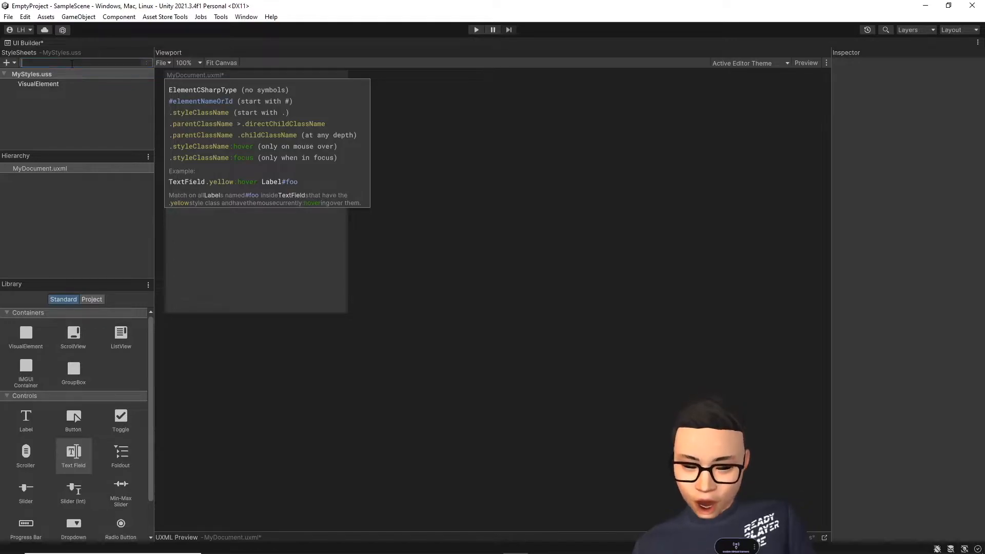
pyautogui.write('.re')
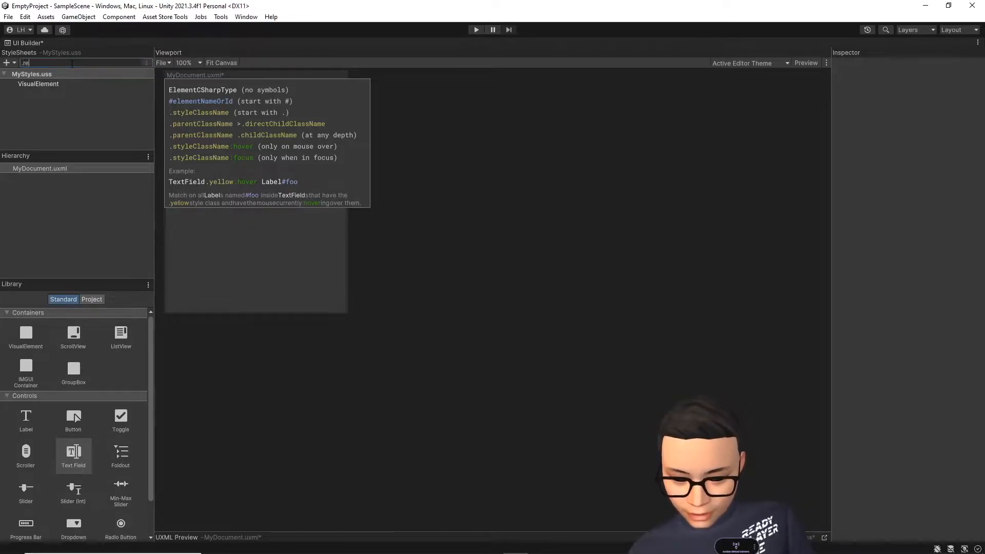
pyautogui.write('d-box')
pyautogui.press('Return')
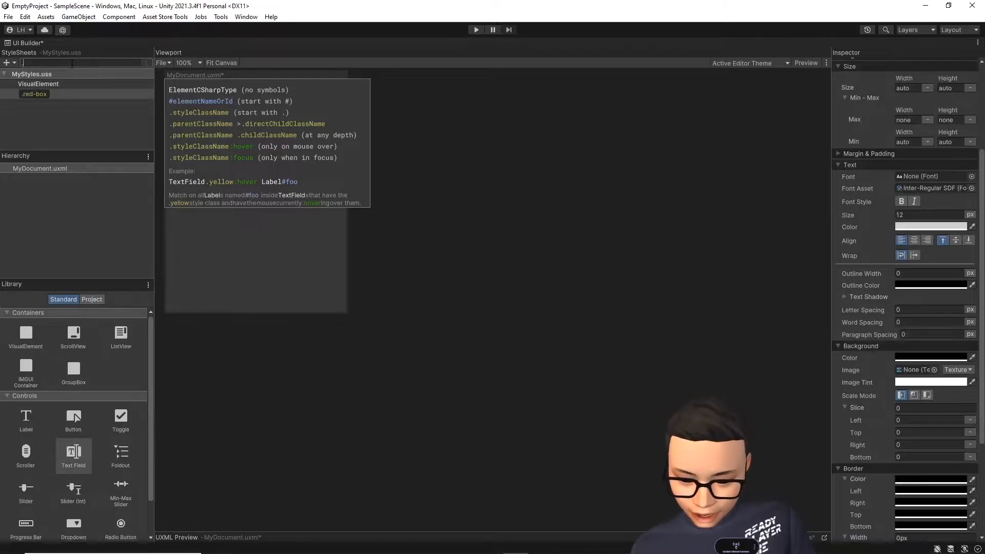
pyautogui.write('#my-element')
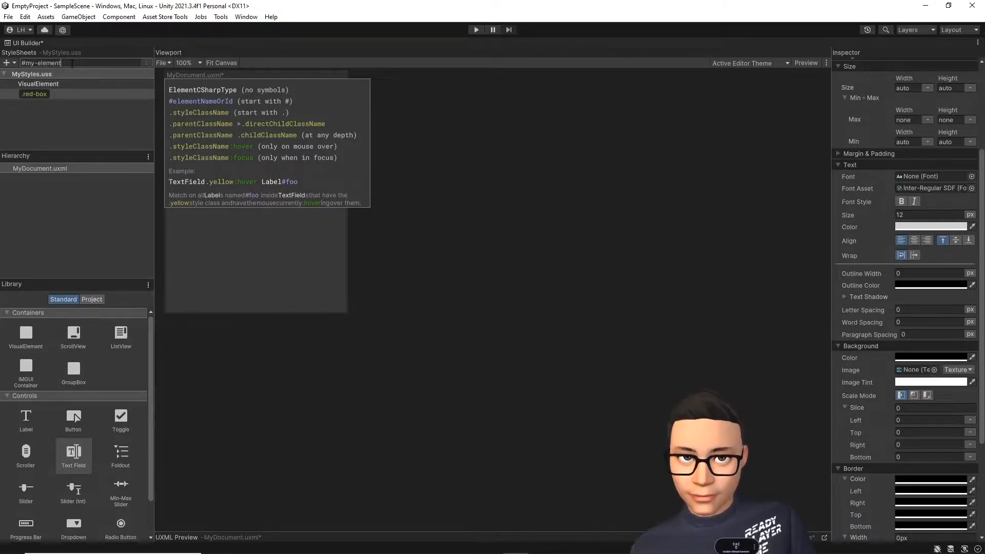
pyautogui.press('Return')
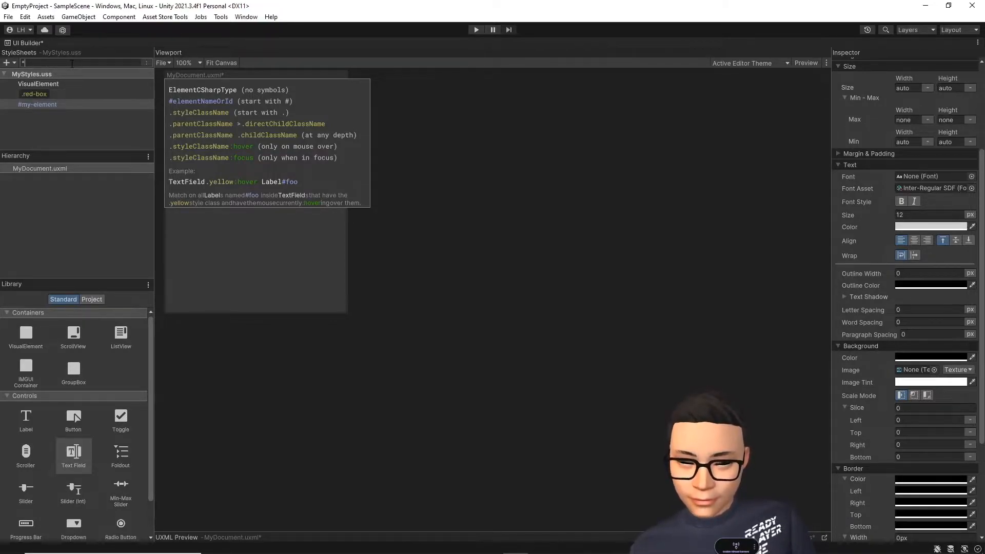
pyautogui.press('Return')
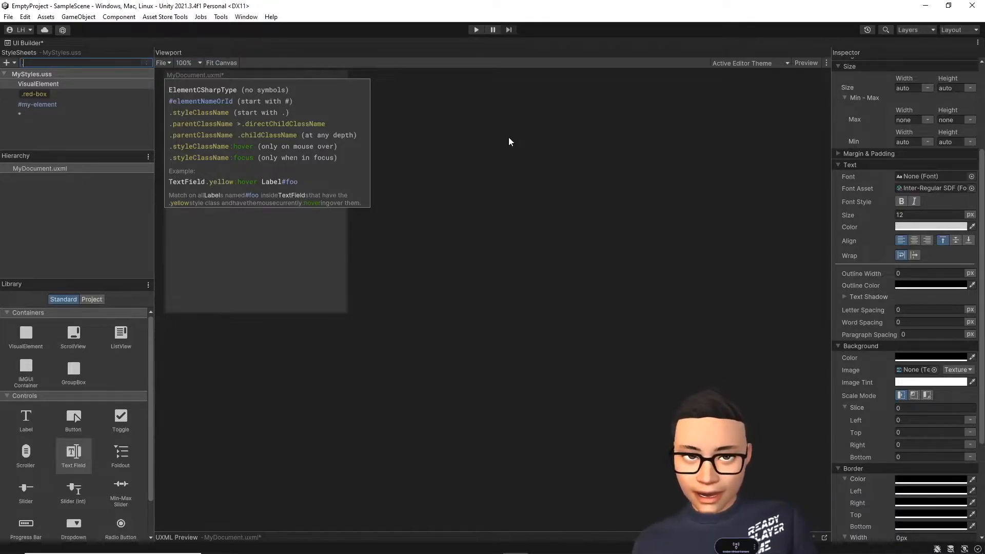
# Step: Select the VisualElement, .red-box, #my-element and * selectors in turn to see what each matches, and clear the selection
pyautogui.click(137, 86)
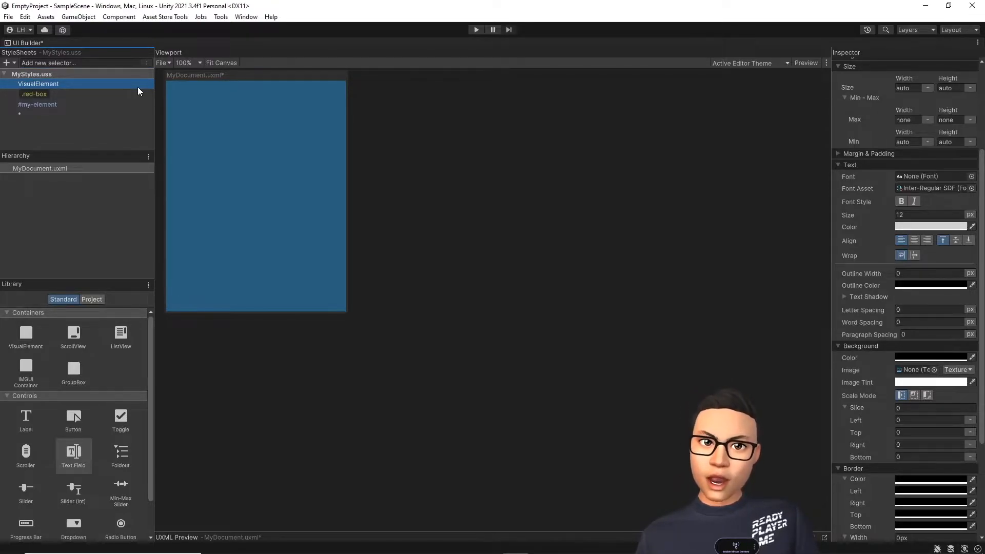
pyautogui.click(82, 94)
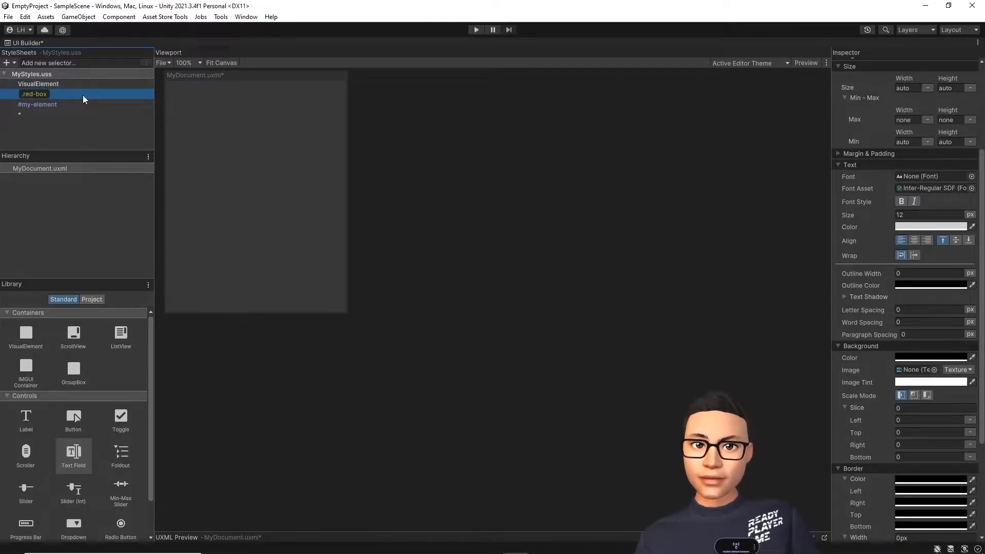
pyautogui.click(100, 106)
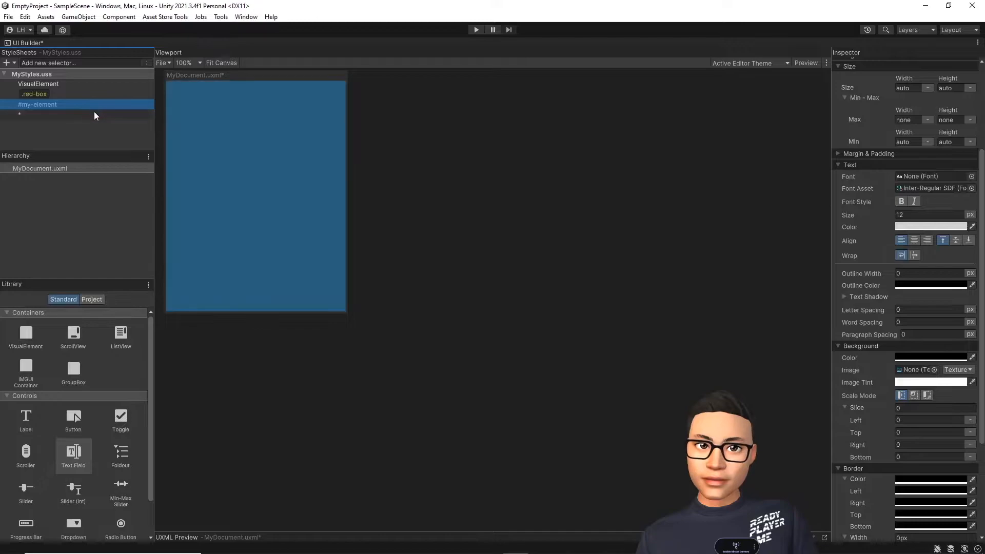
pyautogui.click(95, 112)
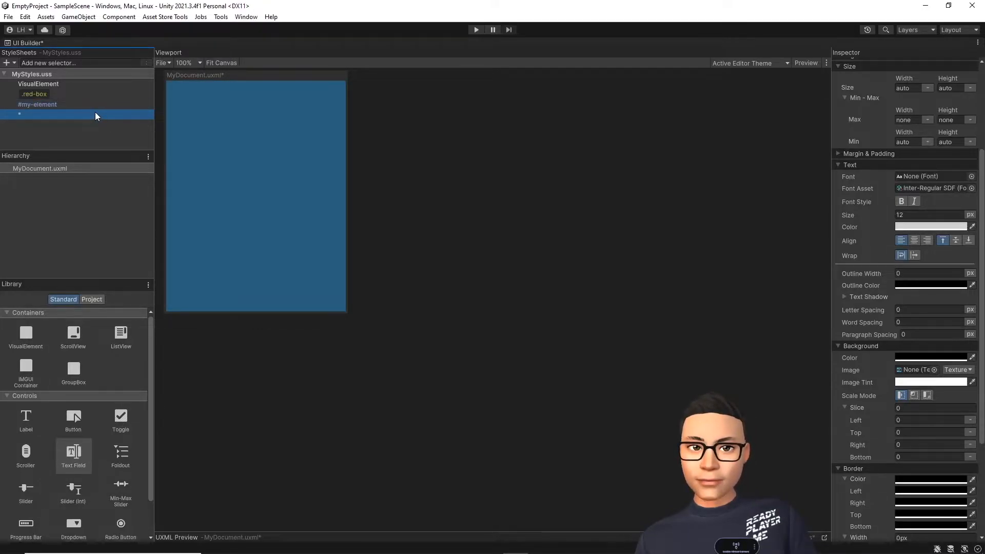
pyautogui.click(508, 141)
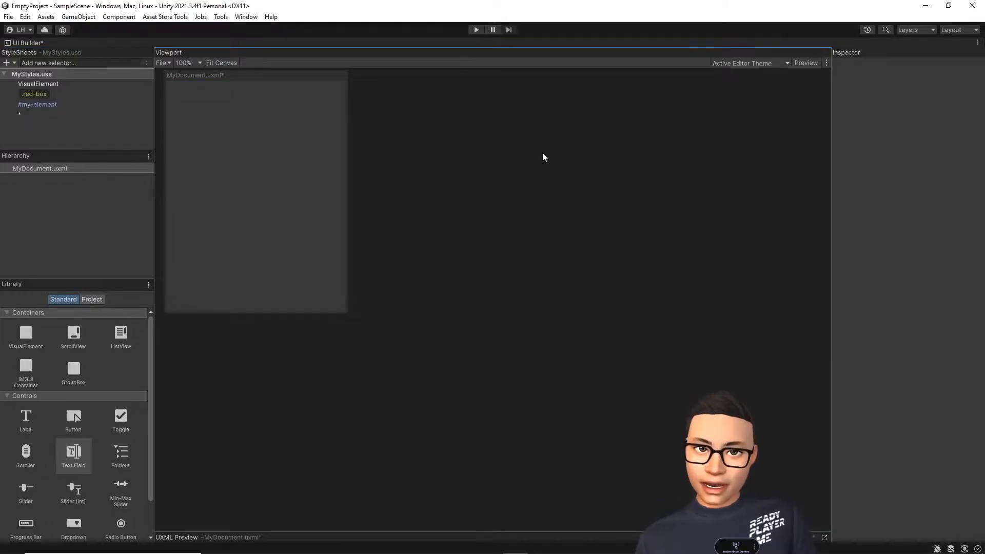
# Step: Check the MyStyles.uss source in Visual Studio, return to Unity's UI Builder and save the document with its new selectors
pyautogui.click(823, 538)
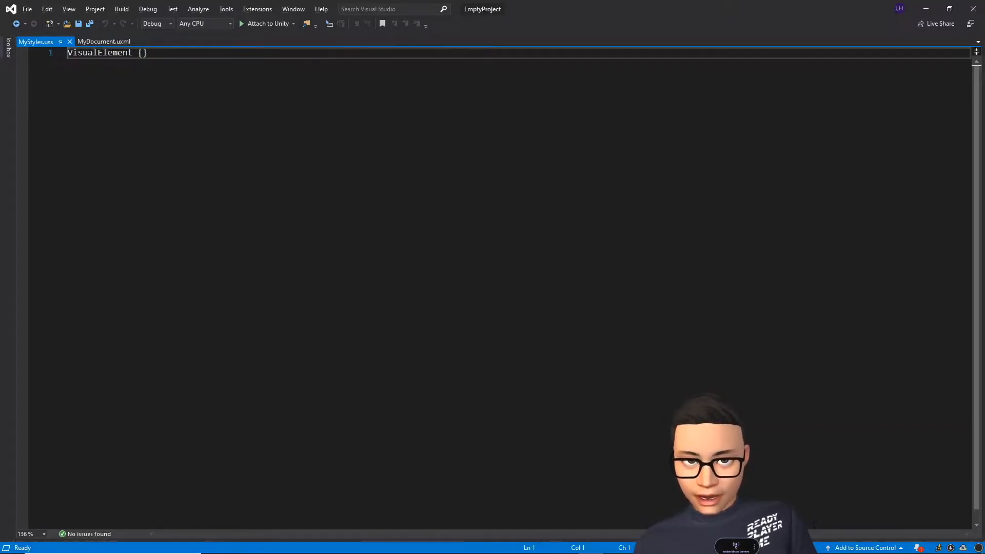
pyautogui.hotkey('alt', 'Tab')
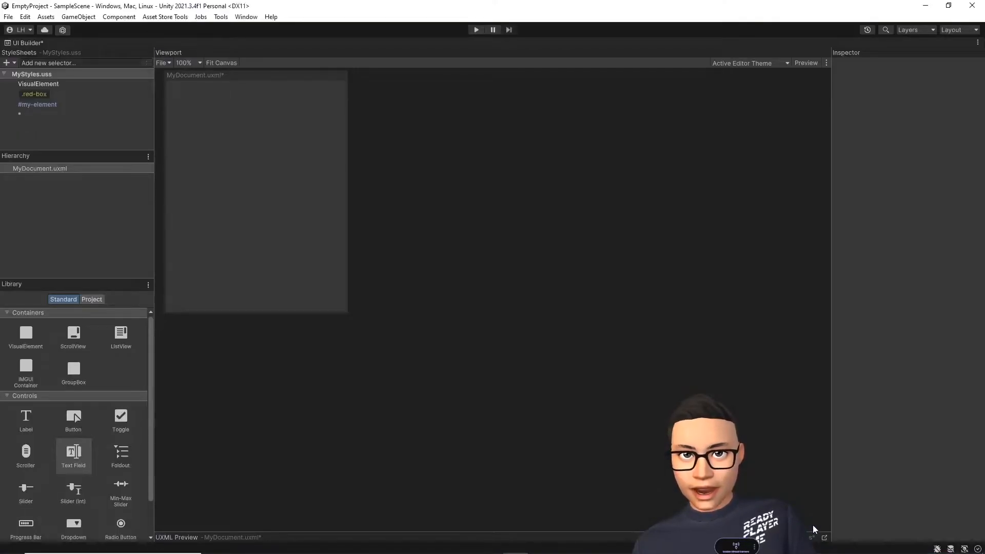
pyautogui.click(162, 62)
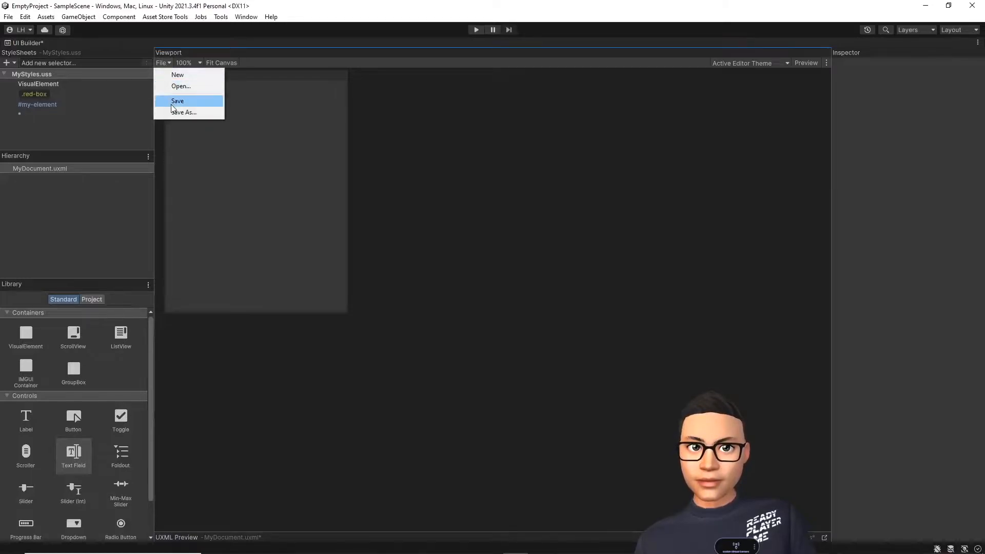
pyautogui.click(177, 101)
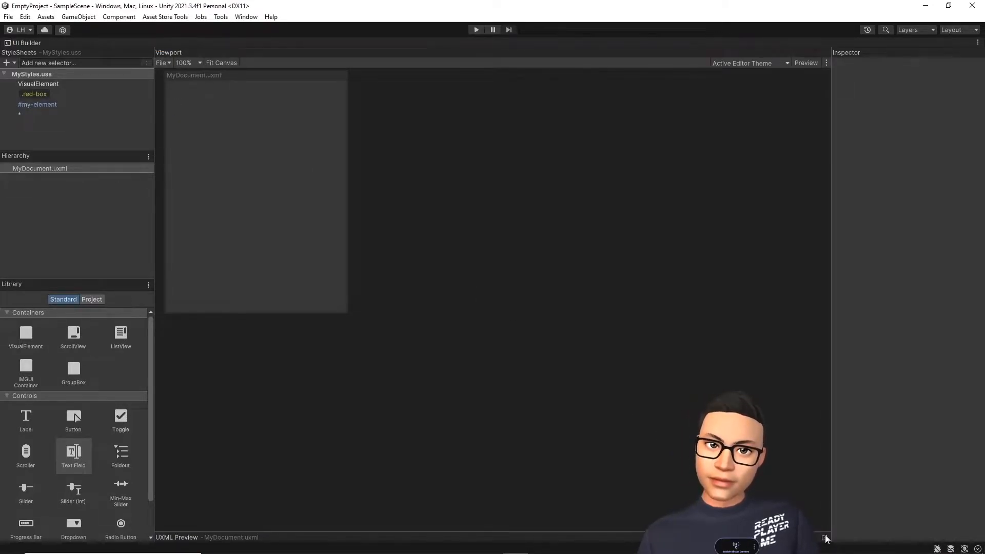
# Step: Examine the .red-box, #my-element and * selectors in the saved MyStyles.uss source in Visual Studio, and return to Unity's UI Builder
pyautogui.hotkey('alt', 'Tab')
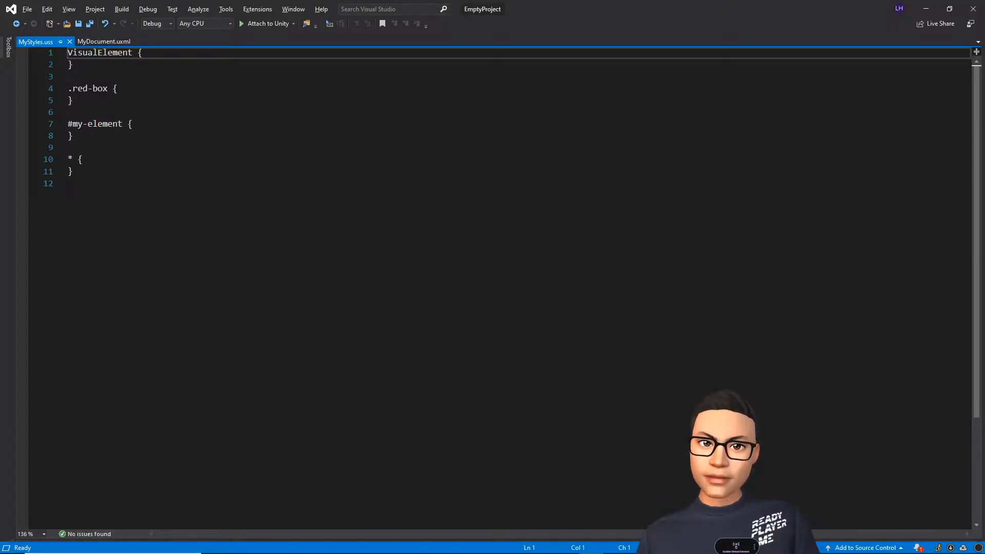
pyautogui.click(74, 87)
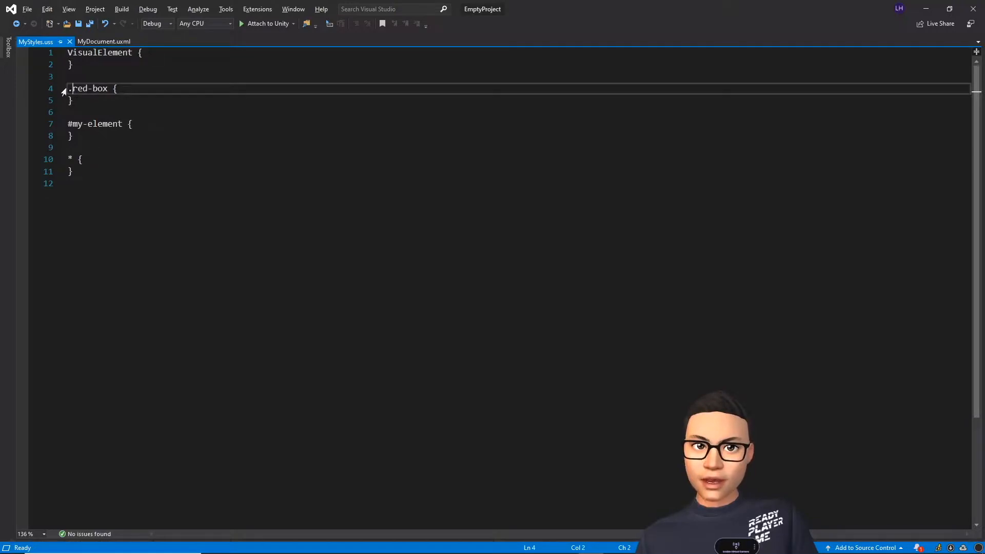
pyautogui.click(126, 101)
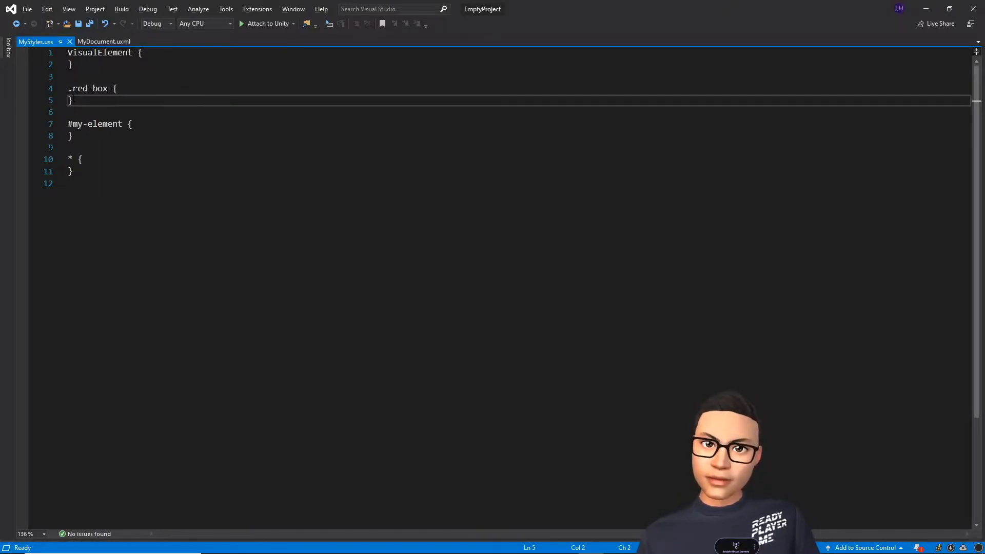
pyautogui.click(112, 88)
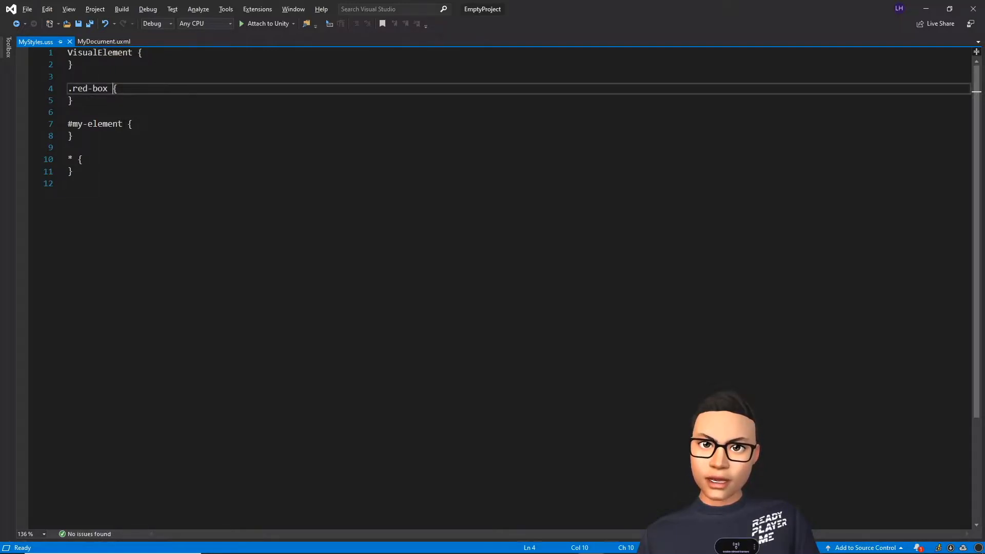
pyautogui.click(123, 123)
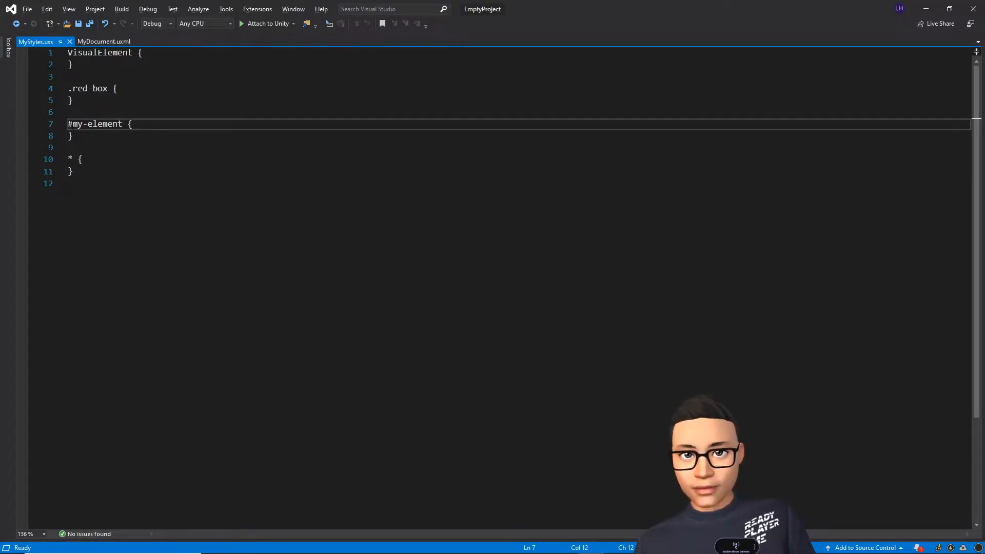
pyautogui.click(72, 124)
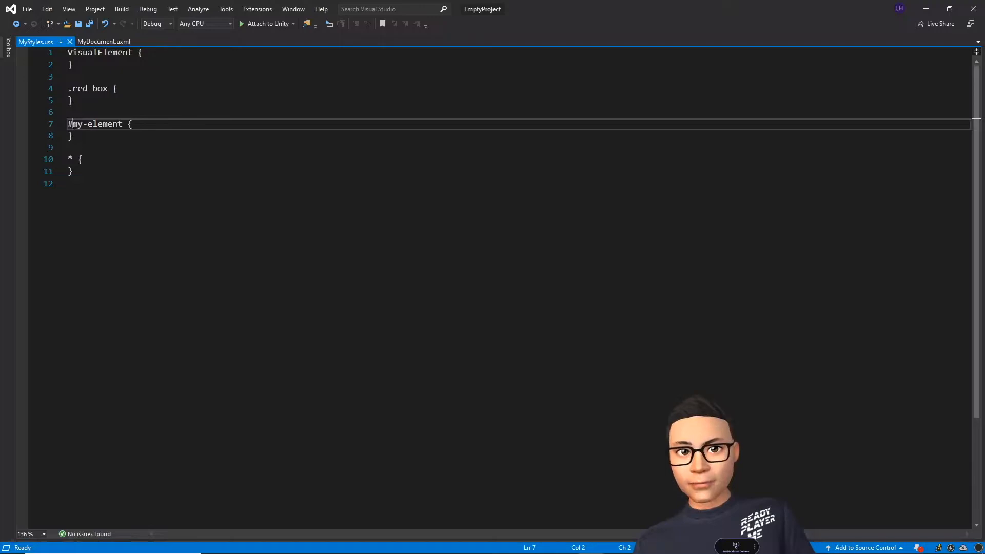
pyautogui.press('Down')
pyautogui.press('Down')
pyautogui.press('Down')
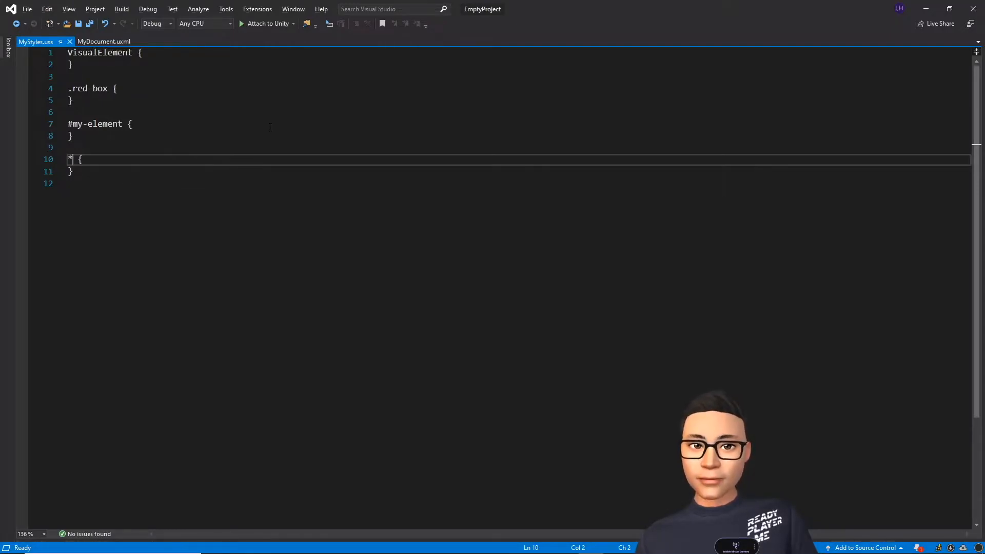
pyautogui.click(631, 379)
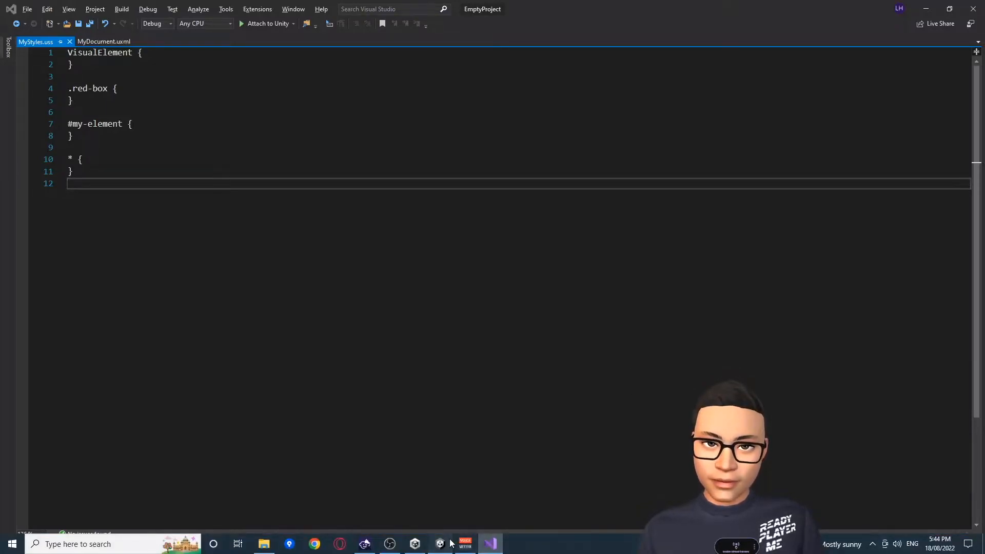
pyautogui.click(447, 543)
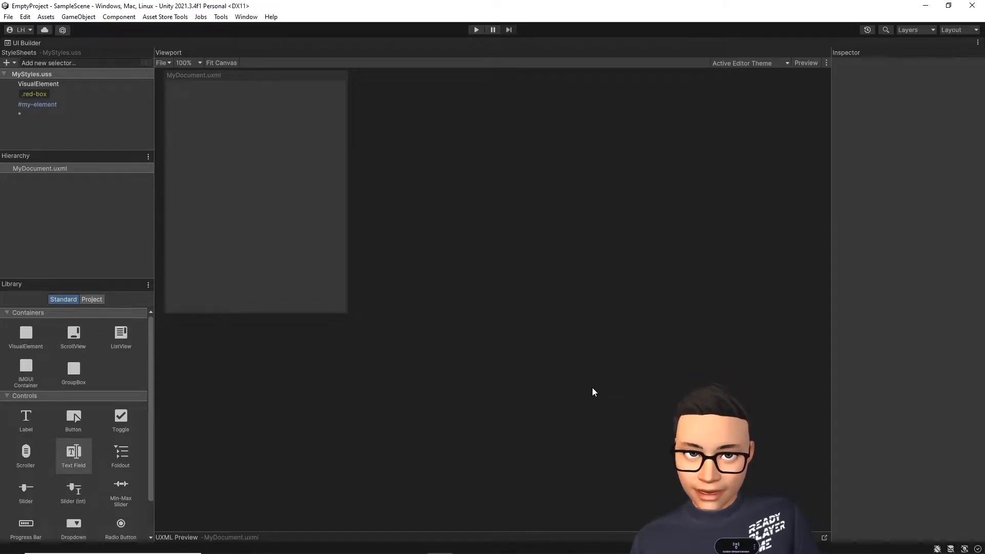
# Step: Give the VisualElement selector an opaque black background color (000000, alpha 255) and clear the selection
pyautogui.click(56, 85)
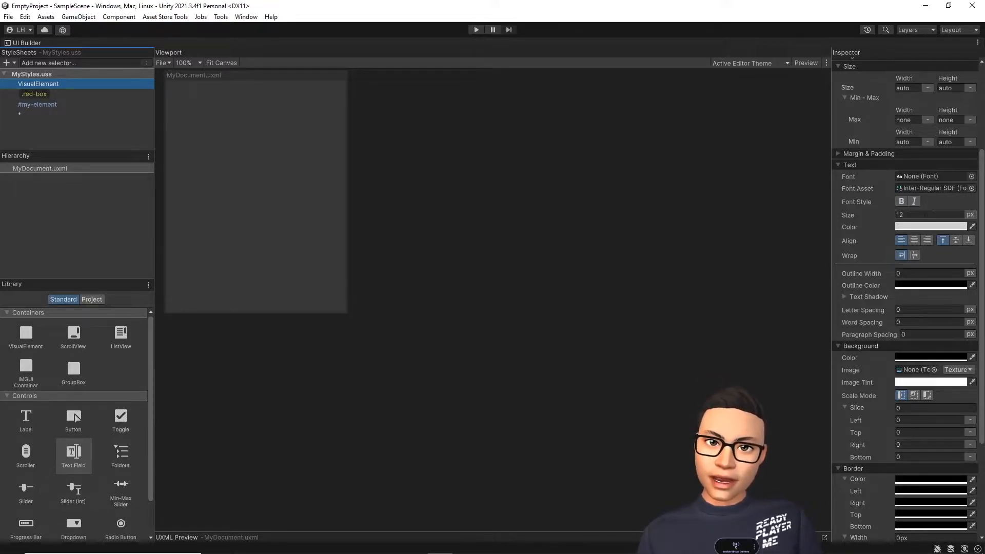
pyautogui.scroll(-5, 933, 216)
pyautogui.scroll(-2, 903, 297)
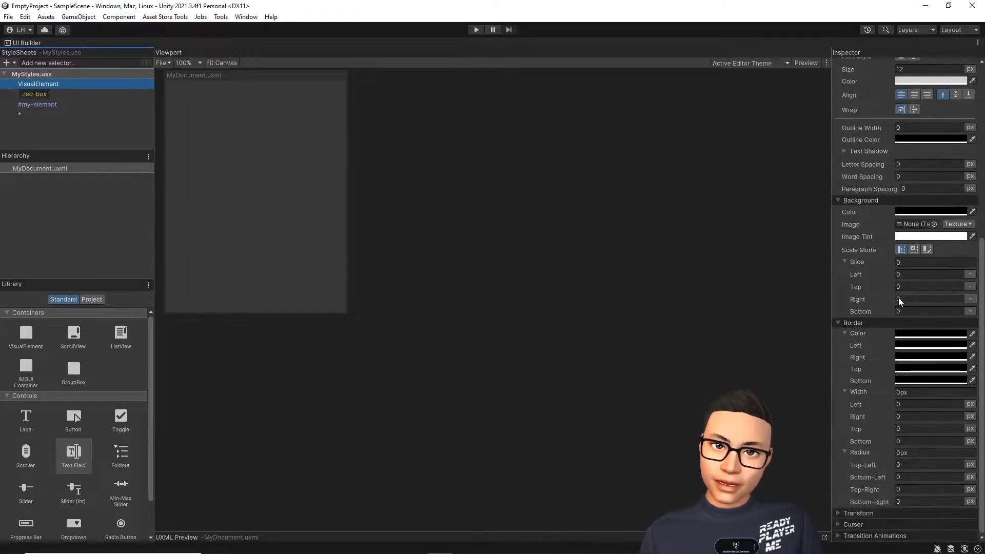
pyautogui.click(920, 211)
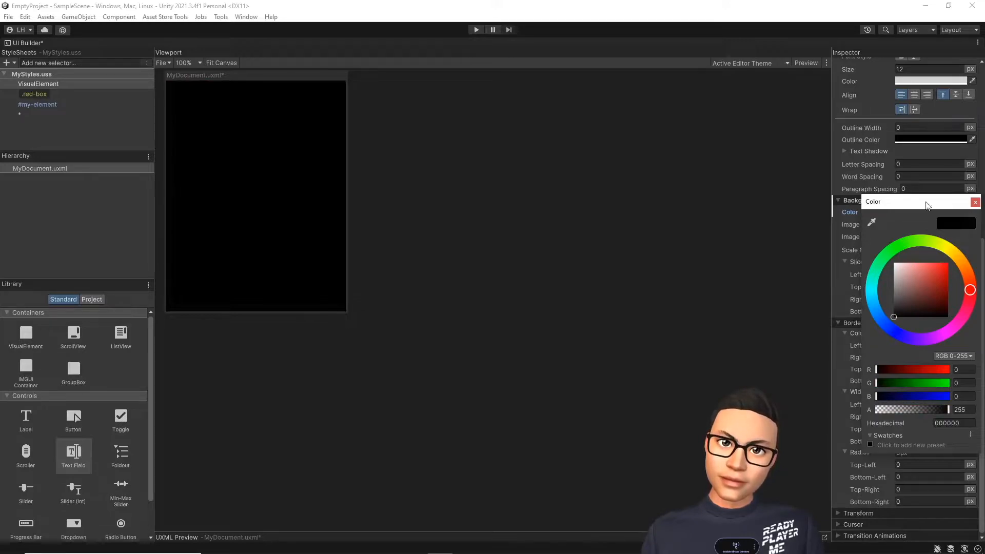
pyautogui.click(975, 202)
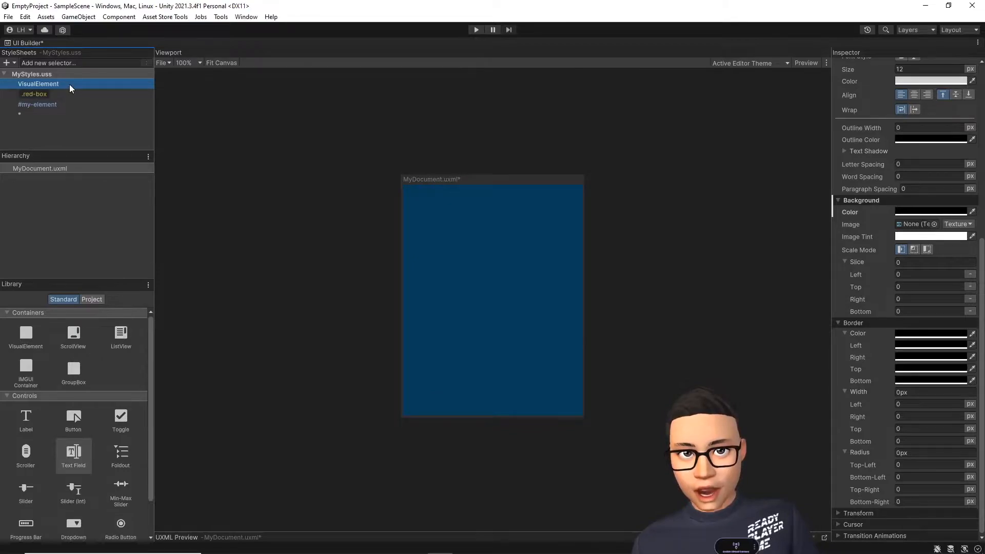
pyautogui.click(269, 131)
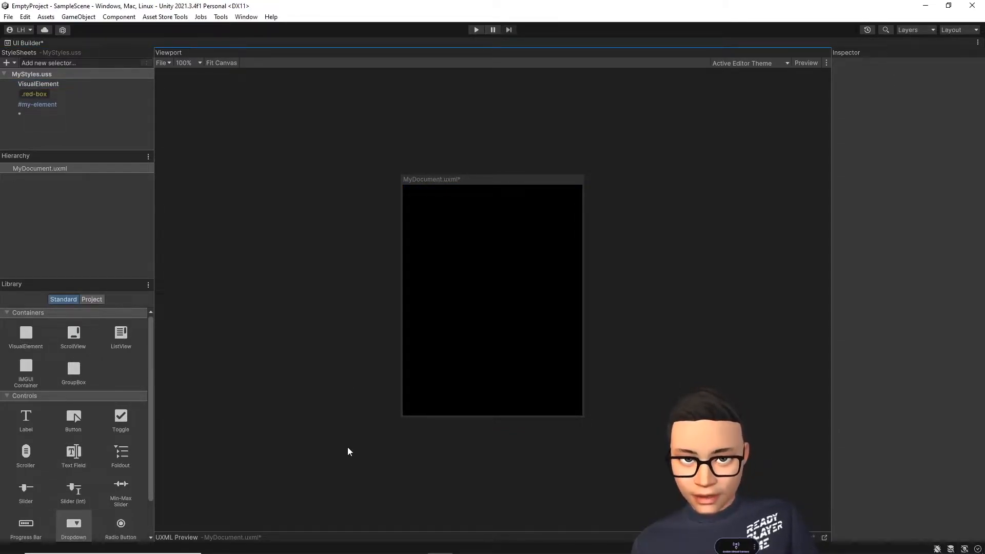
# Step: Add a Progress Bar and a Dropdown from the standard library controls to MyDocument.uxml and deselect them
pyautogui.moveTo(41, 512); pyautogui.dragTo(47, 186)
pyautogui.moveTo(76, 520); pyautogui.dragTo(42, 215)
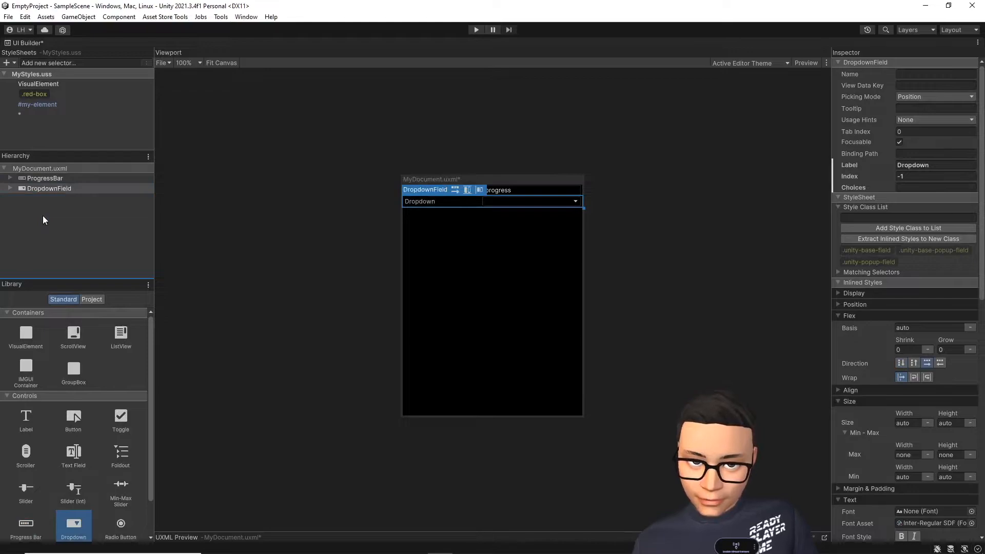
pyautogui.click(346, 290)
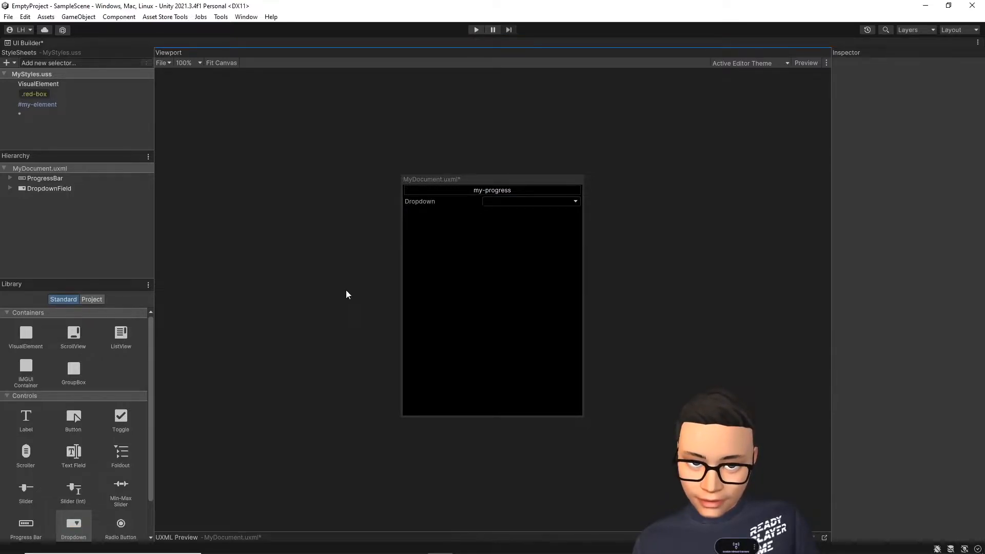
# Step: Expand the ProgressBar and inspect its nested VisualElements and their matching selectors, including the background-color rule from VisualElement
pyautogui.click(11, 178)
pyautogui.click(17, 188)
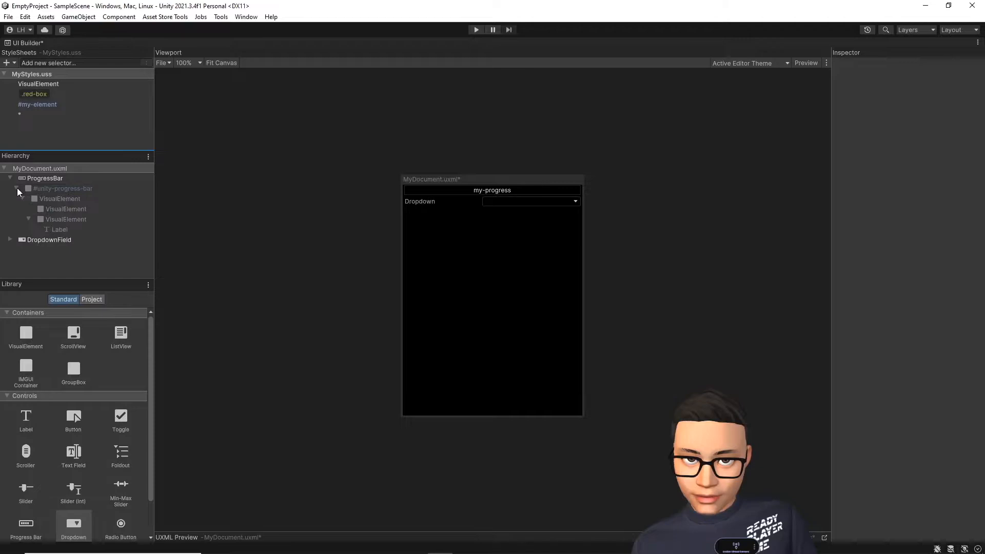
pyautogui.click(90, 219)
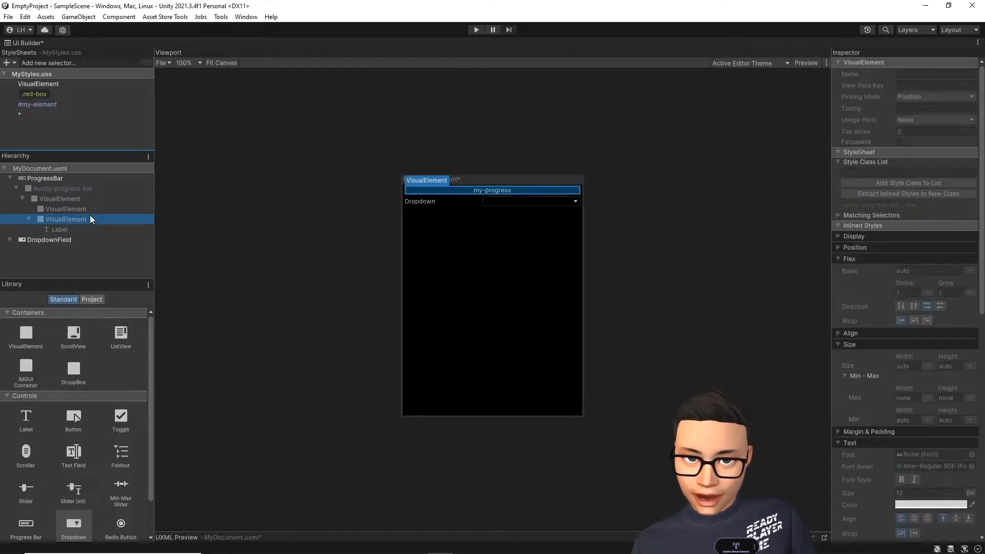
pyautogui.click(839, 215)
pyautogui.click(845, 263)
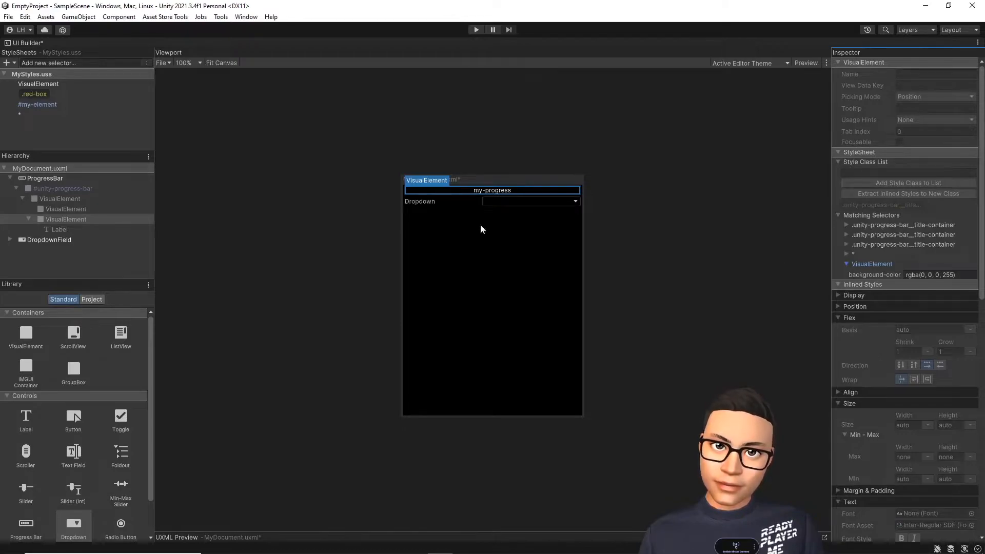
pyautogui.click(62, 219)
pyautogui.click(66, 209)
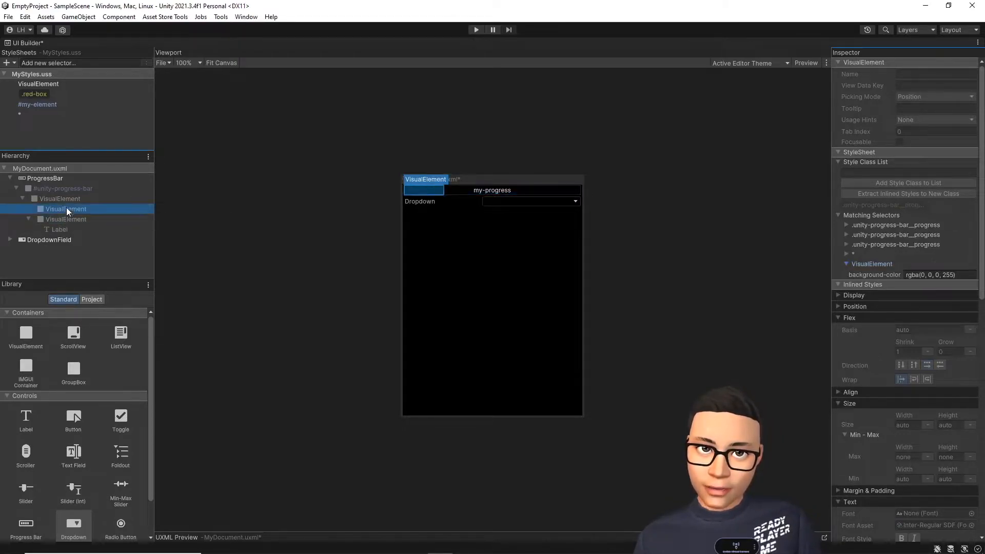
pyautogui.click(67, 199)
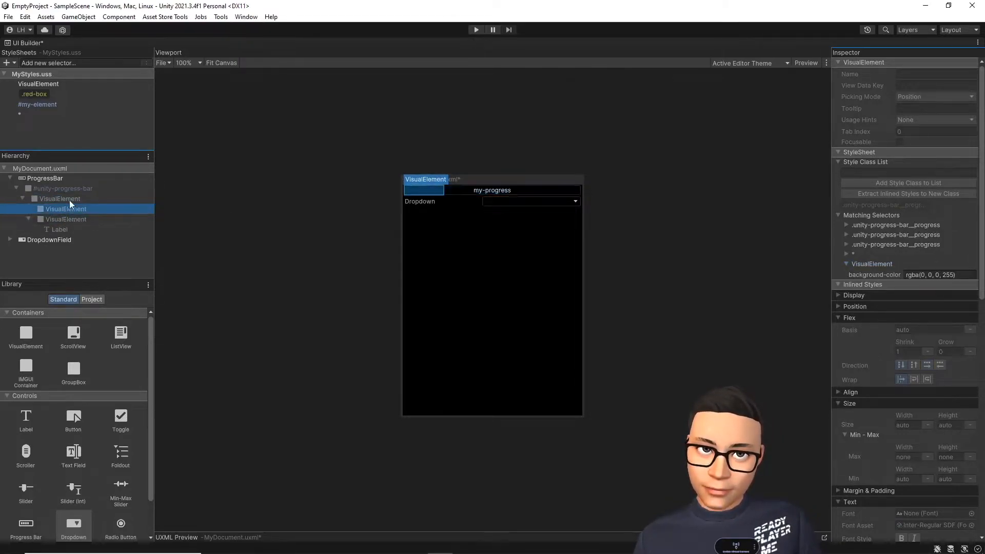
pyautogui.click(70, 190)
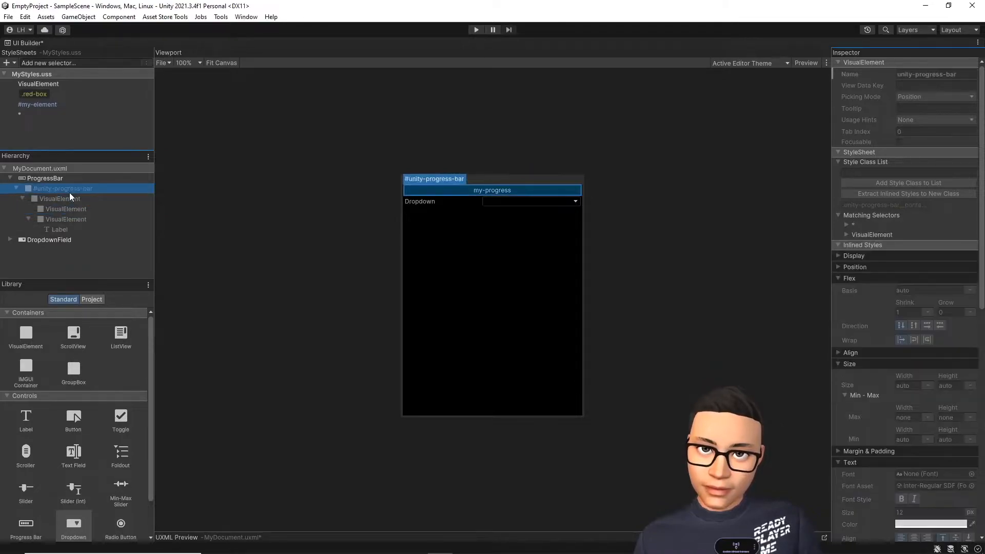
# Step: Set the VisualElement selector's width and height to 300 px each
pyautogui.click(66, 85)
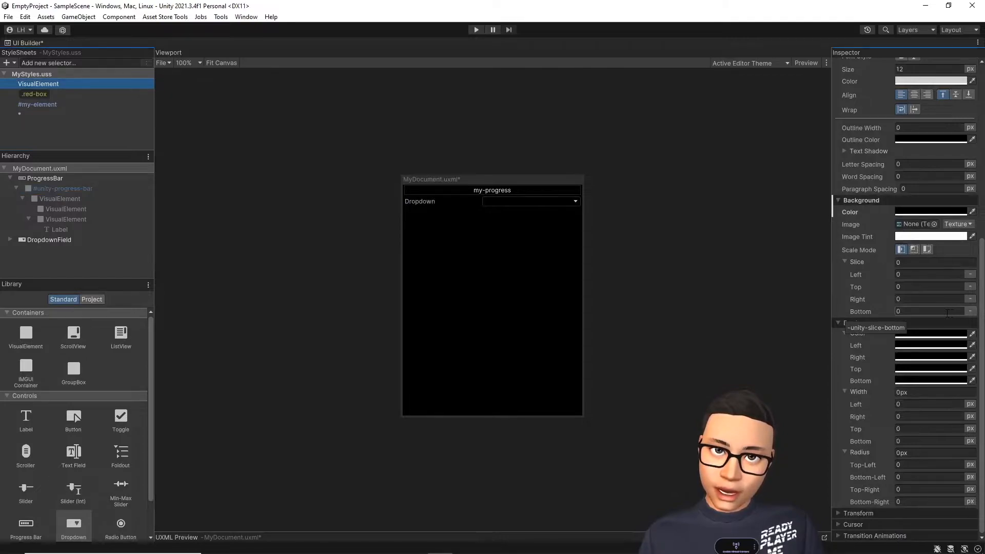
pyautogui.scroll(4, 933, 323)
pyautogui.scroll(6, 933, 323)
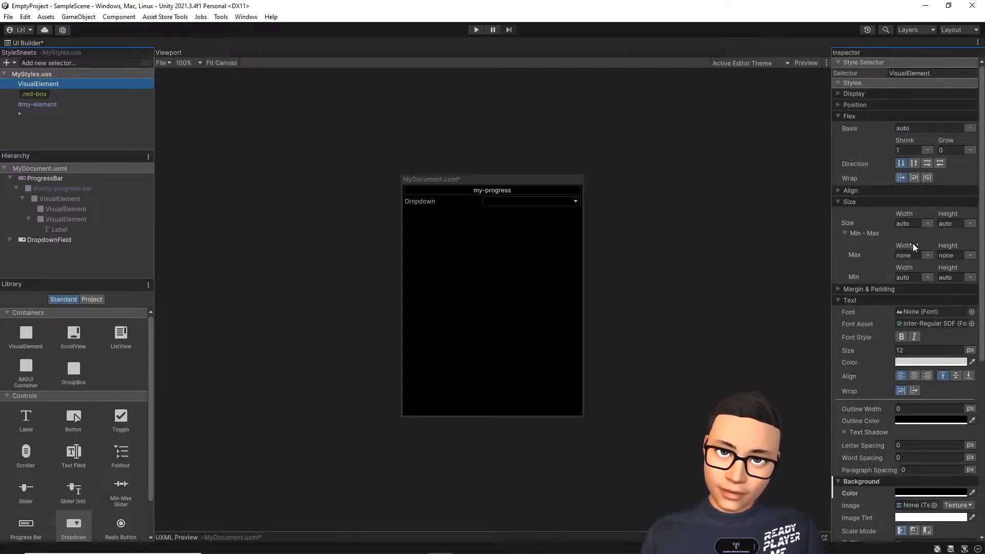
pyautogui.click(918, 224)
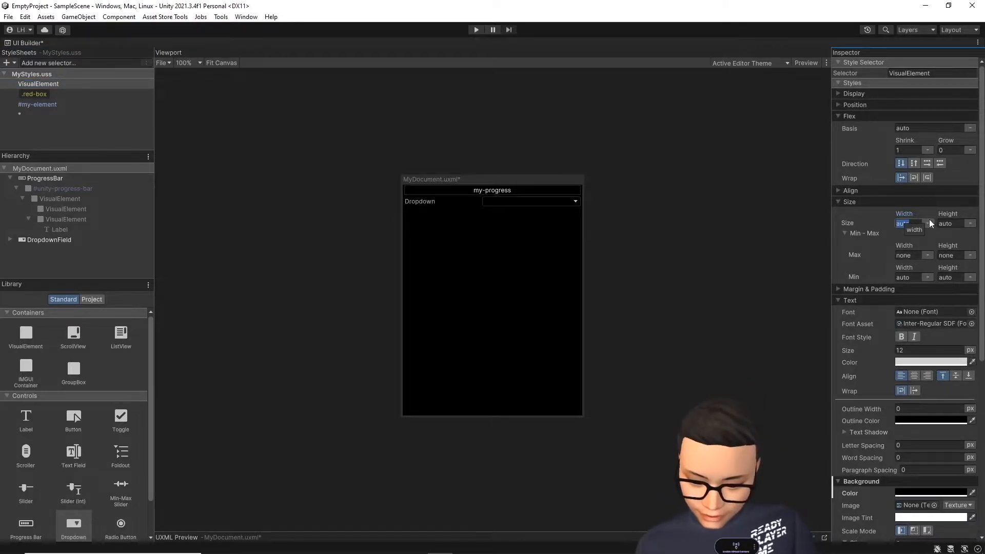
pyautogui.write('300')
pyautogui.press('Return')
pyautogui.press('Tab')
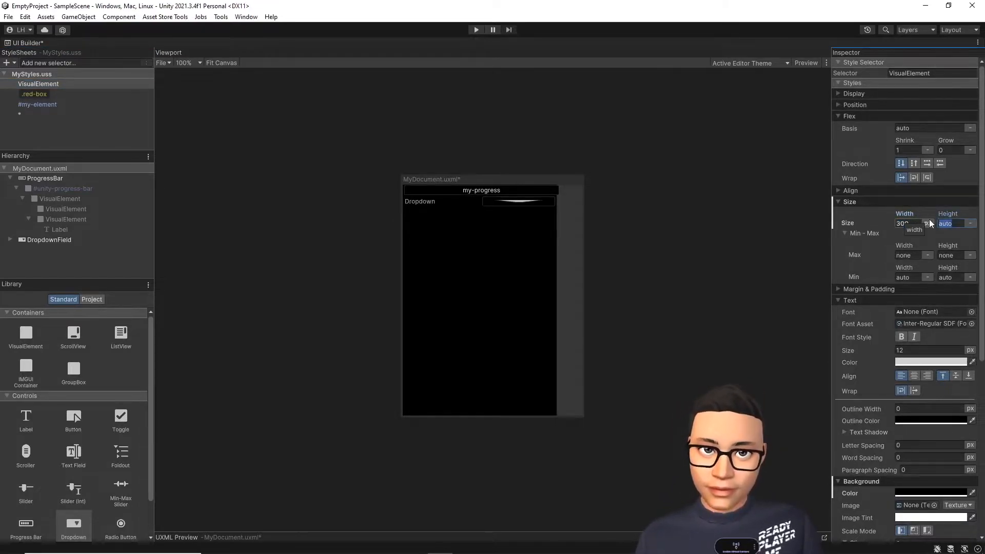
pyautogui.press('Return')
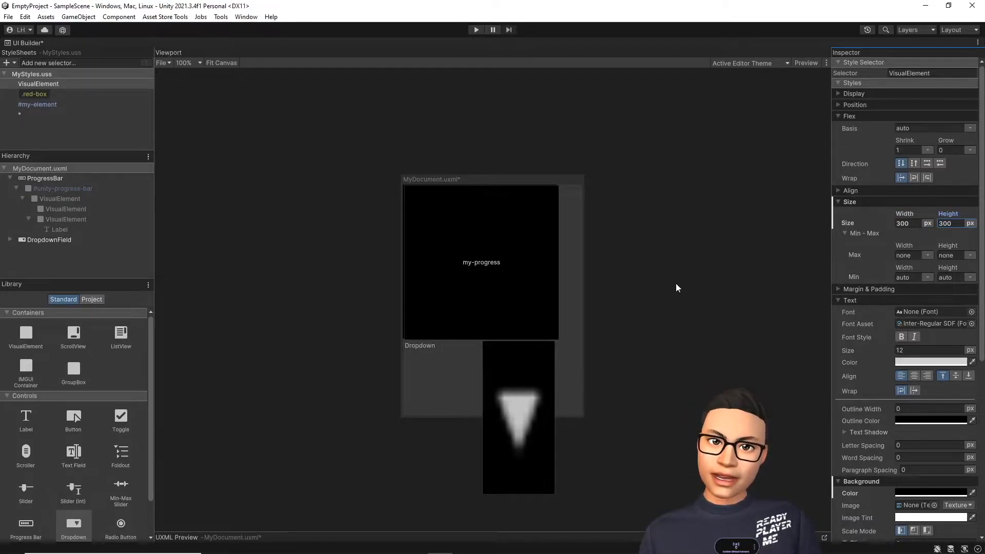
# Step: Examine the DropdownField's child elements, collapse the MyDocument.uxml hierarchy and select the VisualElement selector to highlight the elements it matches
pyautogui.click(10, 240)
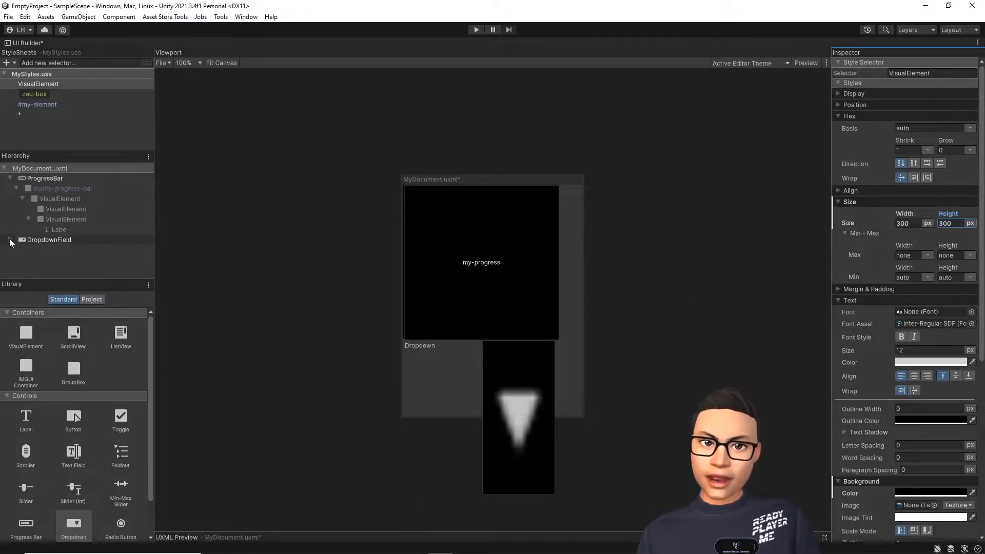
pyautogui.click(16, 260)
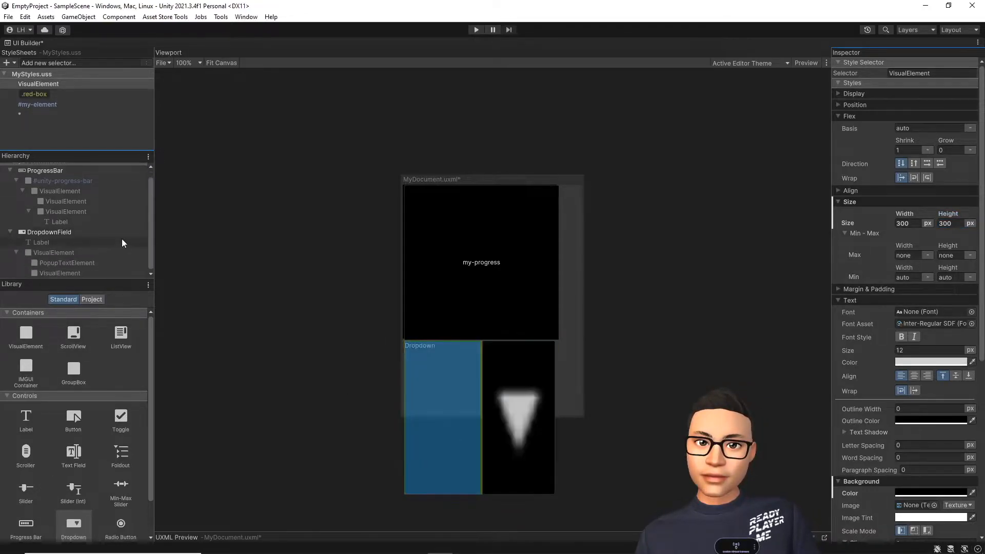
pyautogui.click(9, 233)
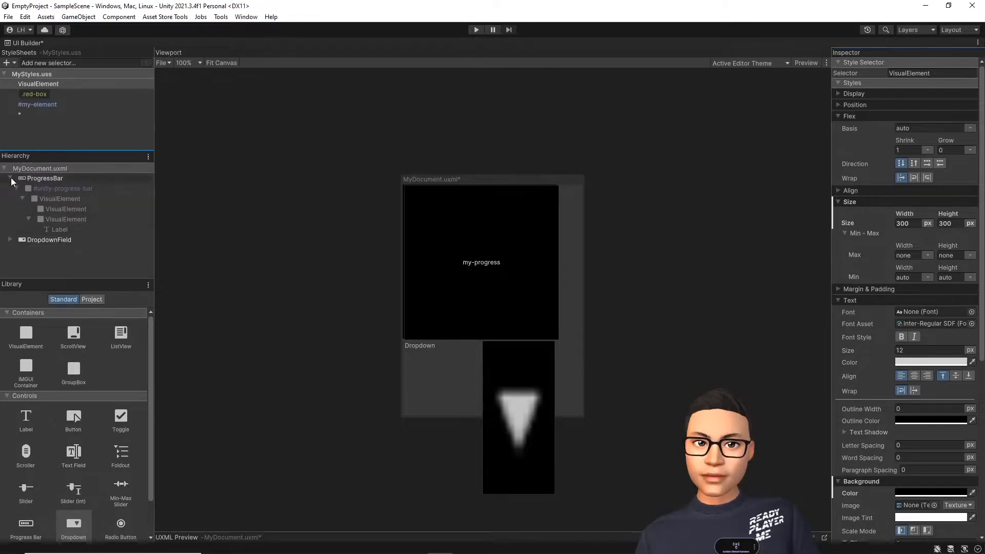
pyautogui.click(5, 169)
pyautogui.click(79, 84)
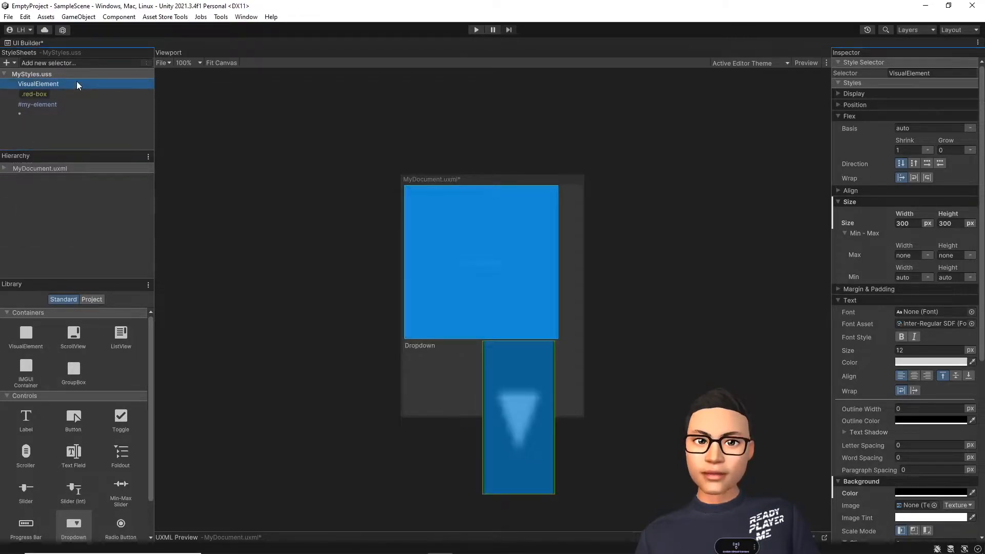
# Step: Unset all style properties on the VisualElement selector, including its size and background color
pyautogui.click(871, 219)
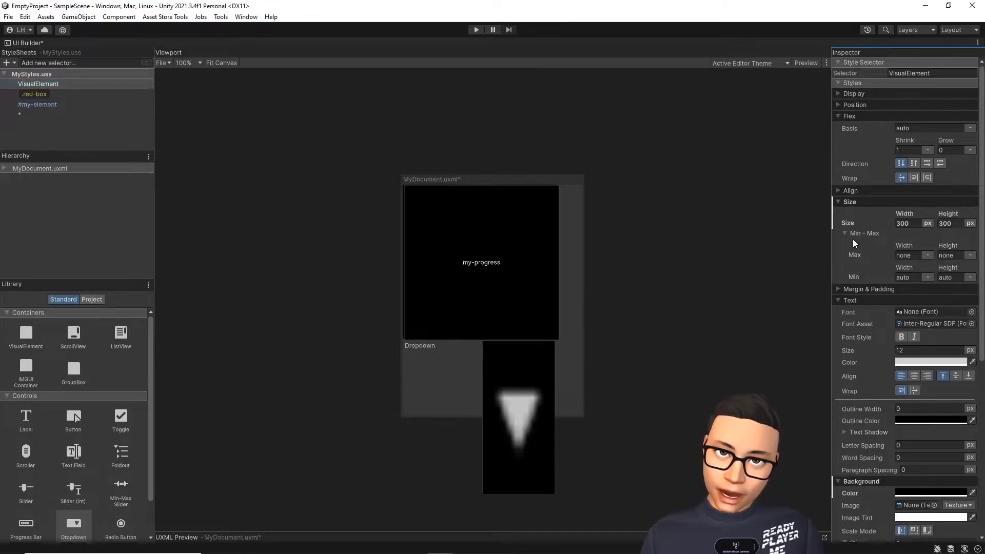
pyautogui.rightClick(866, 221)
pyautogui.click(896, 251)
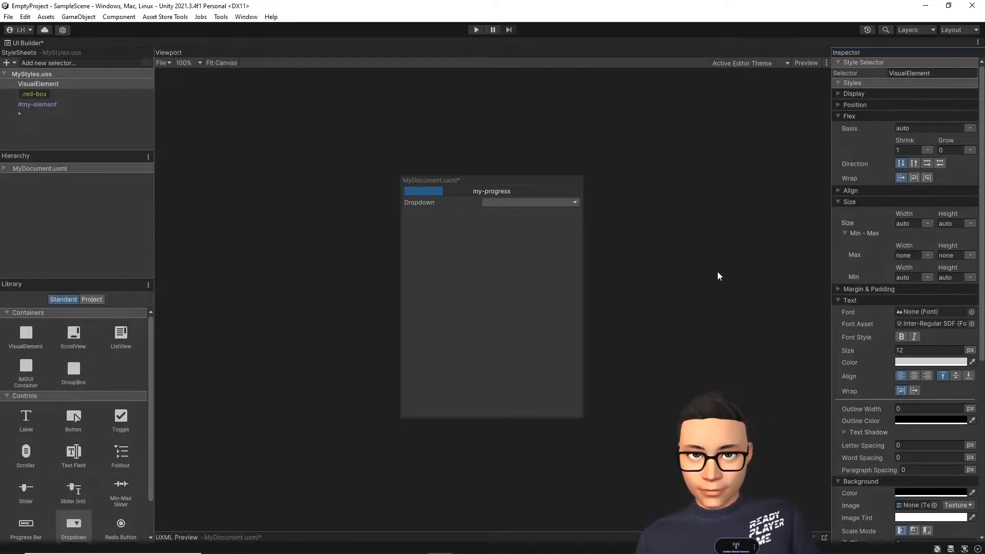
# Step: Set the background color of the * selector in MyStyles.uss to red, FF0000
pyautogui.click(86, 114)
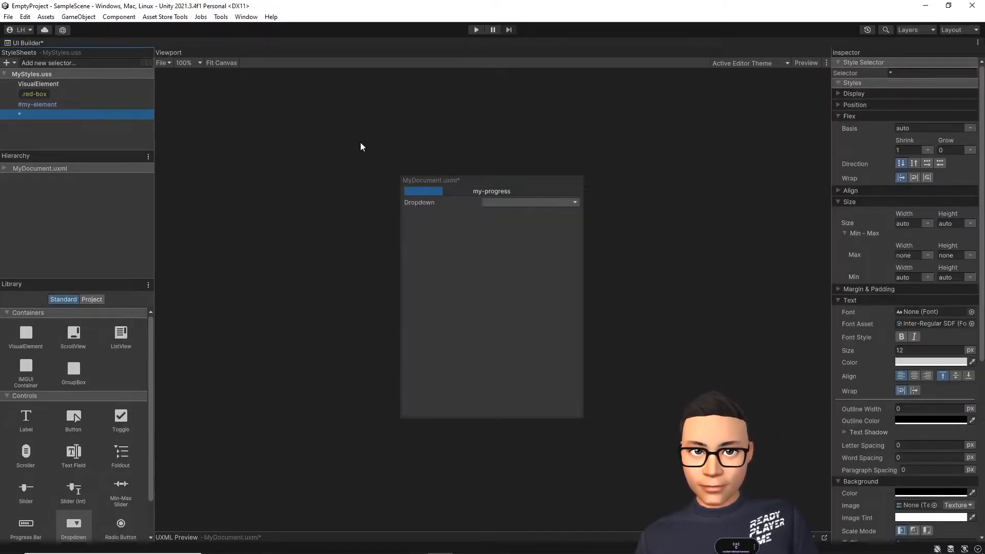
pyautogui.scroll(-4, 950, 285)
pyautogui.scroll(-5, 950, 286)
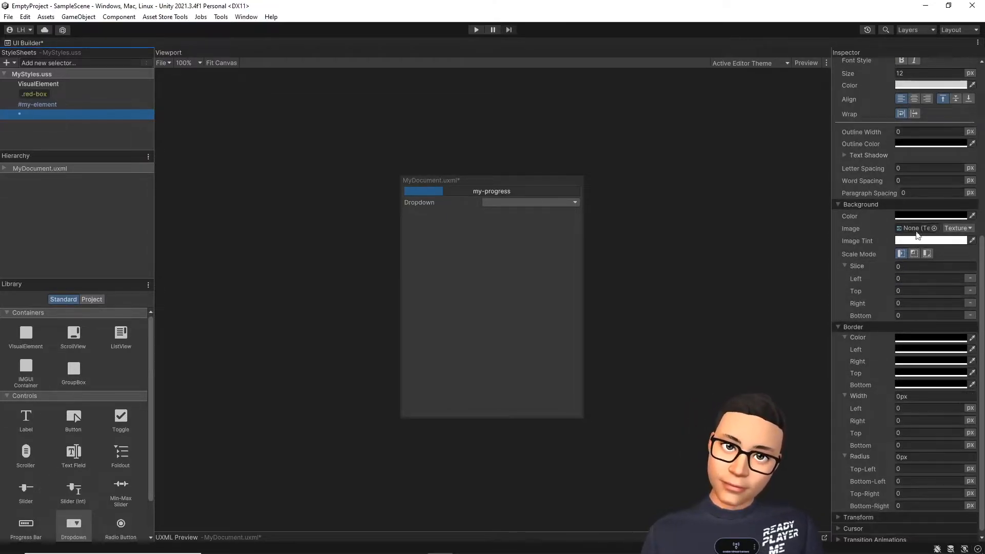
pyautogui.click(921, 217)
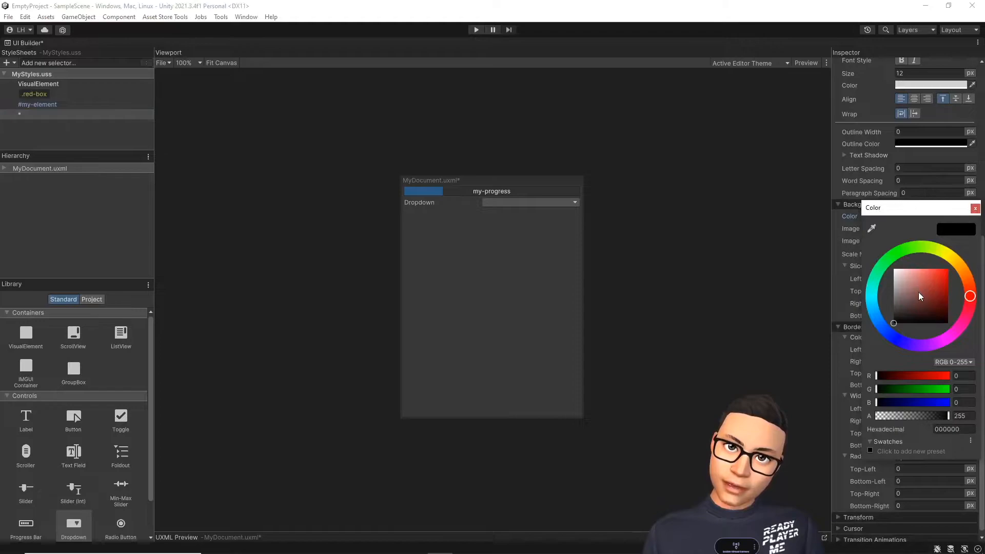
pyautogui.moveTo(921, 295); pyautogui.dragTo(969, 262)
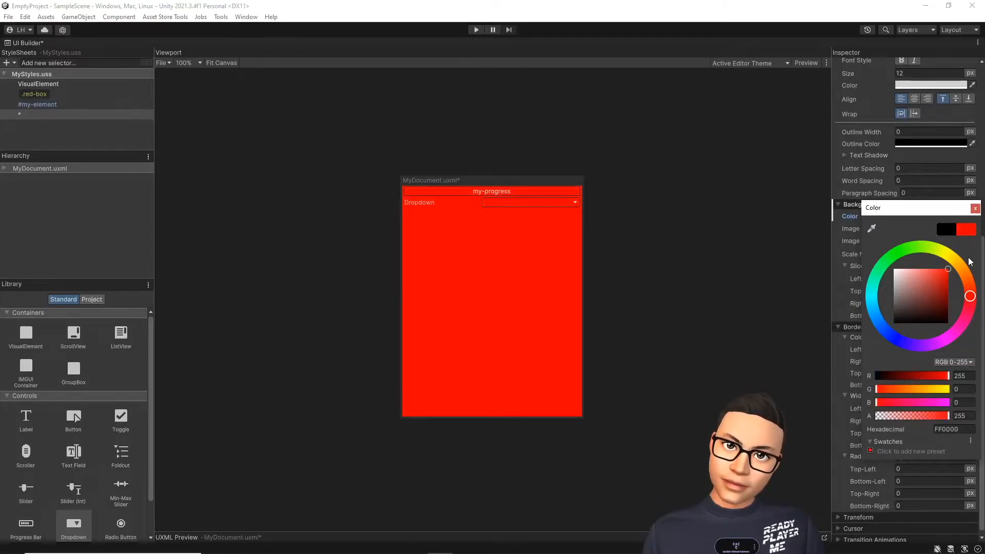
pyautogui.click(975, 208)
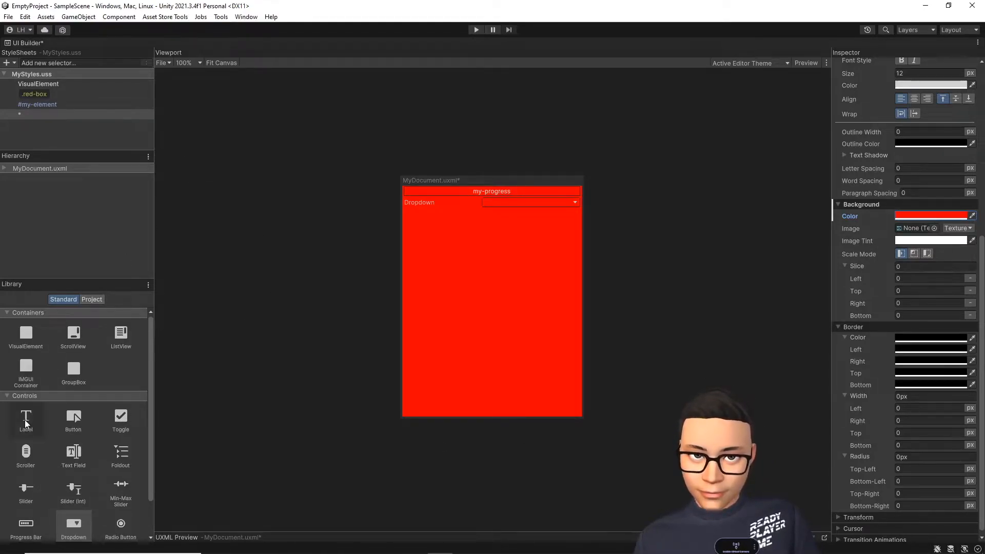
# Step: Expand the DropdownField in the document hierarchy and inspect how the * selector's background-color rule matches its Label, VisualElement and PopupTextElement children
pyautogui.click(4, 168)
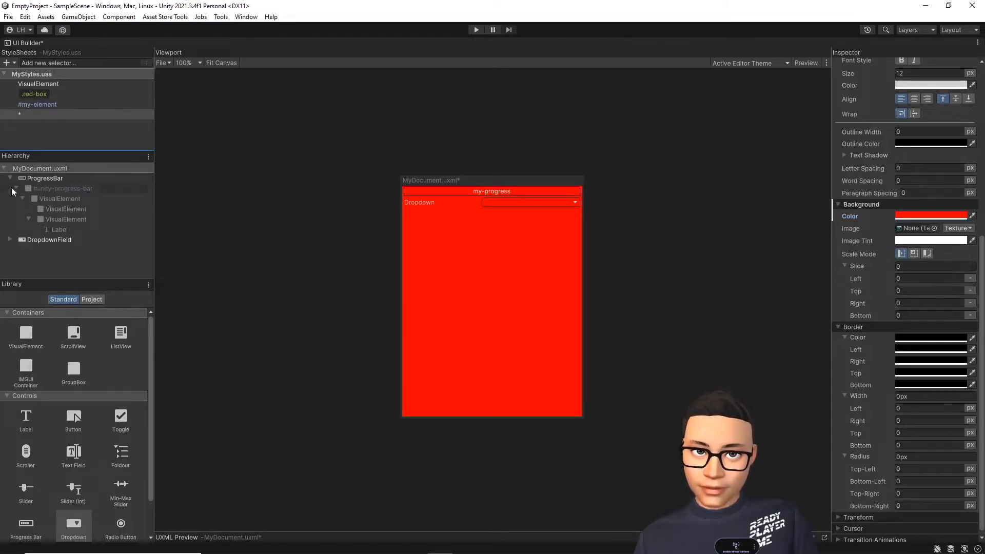
pyautogui.click(10, 240)
pyautogui.click(32, 251)
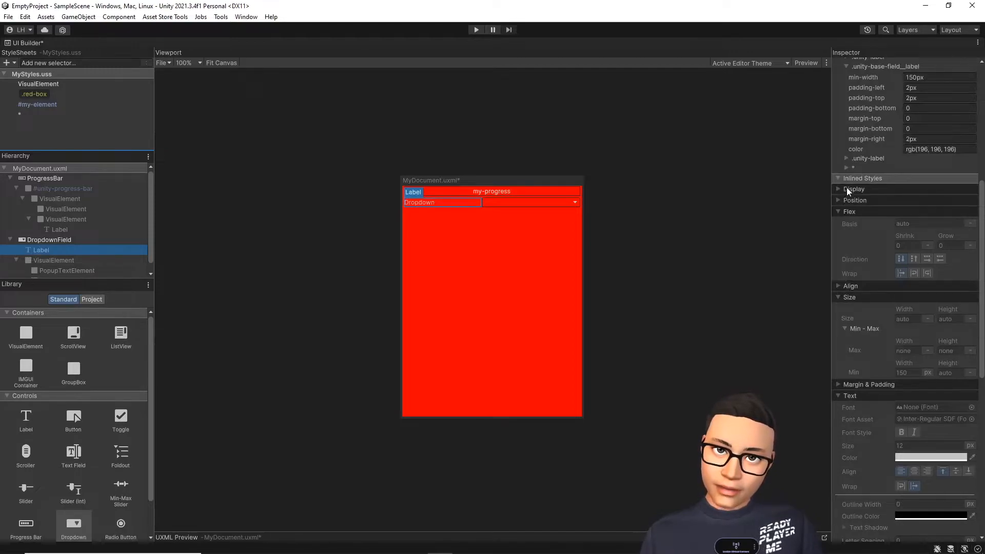
pyautogui.click(847, 167)
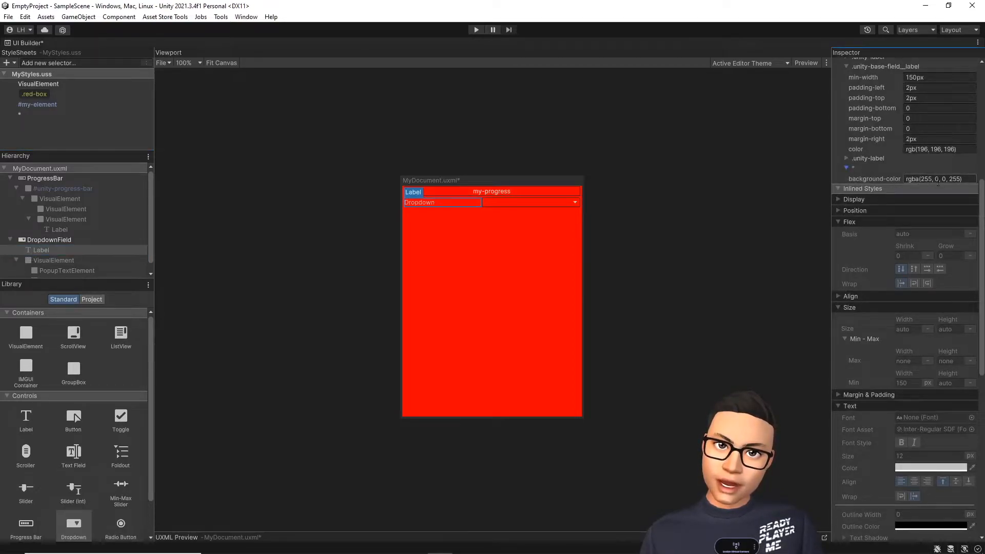
pyautogui.click(44, 261)
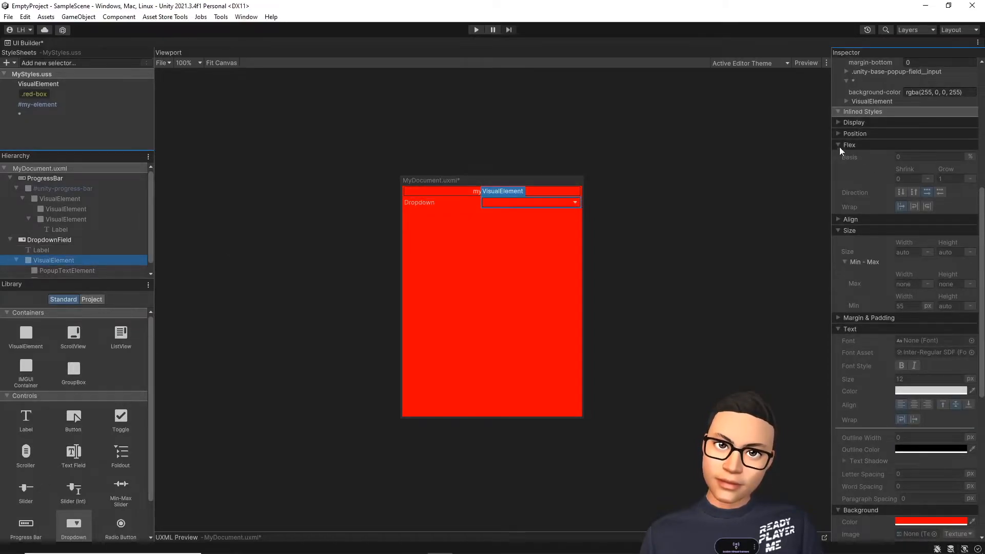
pyautogui.scroll(3, 848, 97)
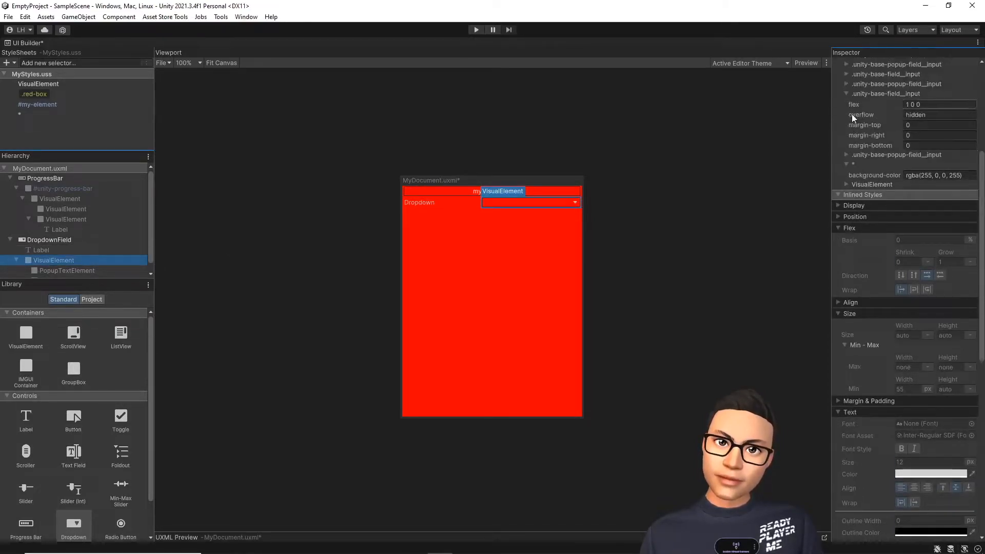
pyautogui.scroll(-1, 77, 251)
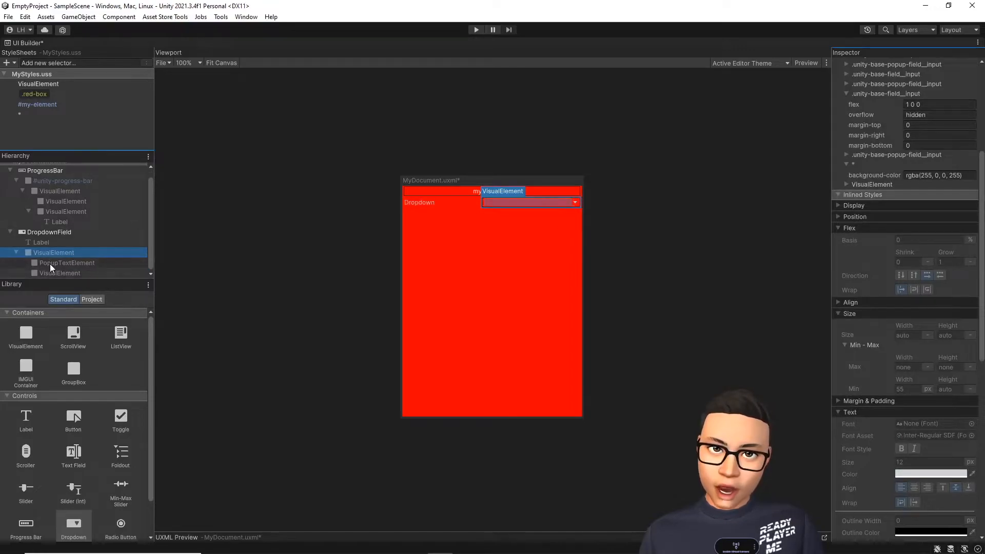
pyautogui.click(62, 263)
pyautogui.scroll(5, 892, 154)
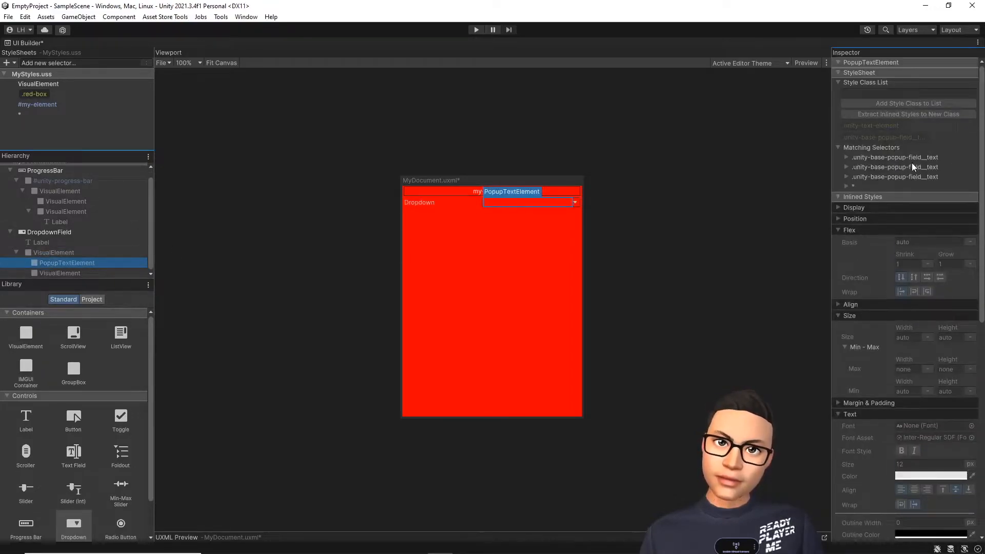
pyautogui.click(845, 186)
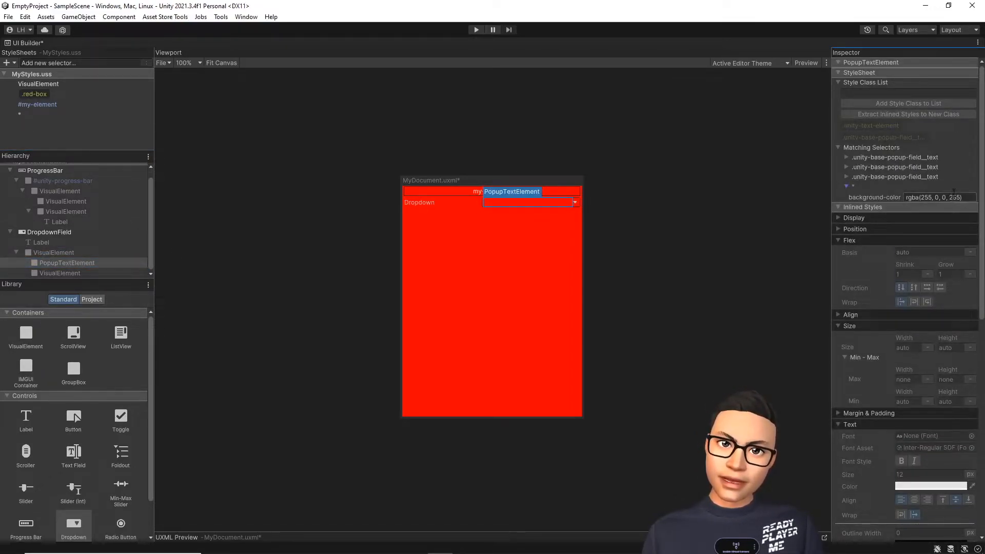
pyautogui.click(51, 272)
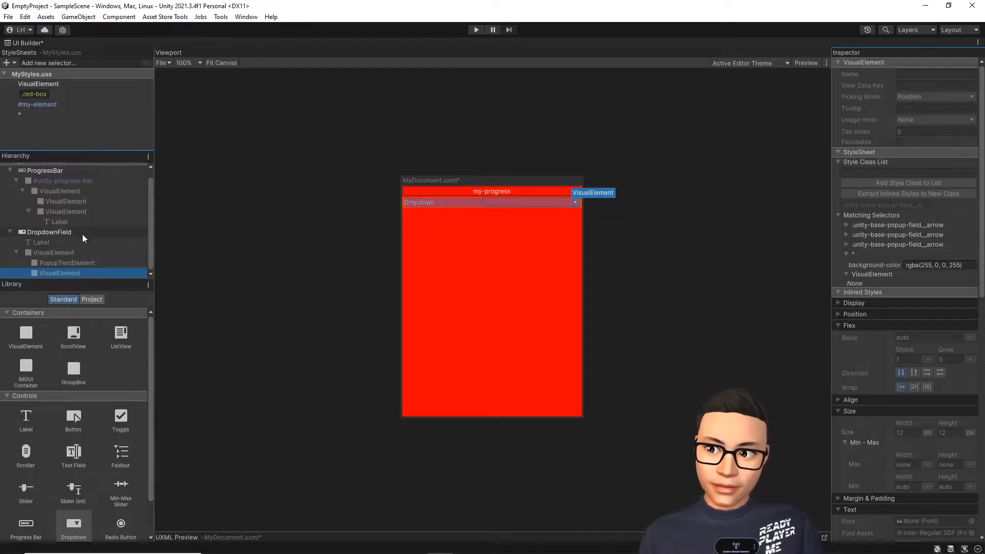
# Step: Unset all style properties on the * selector
pyautogui.click(38, 112)
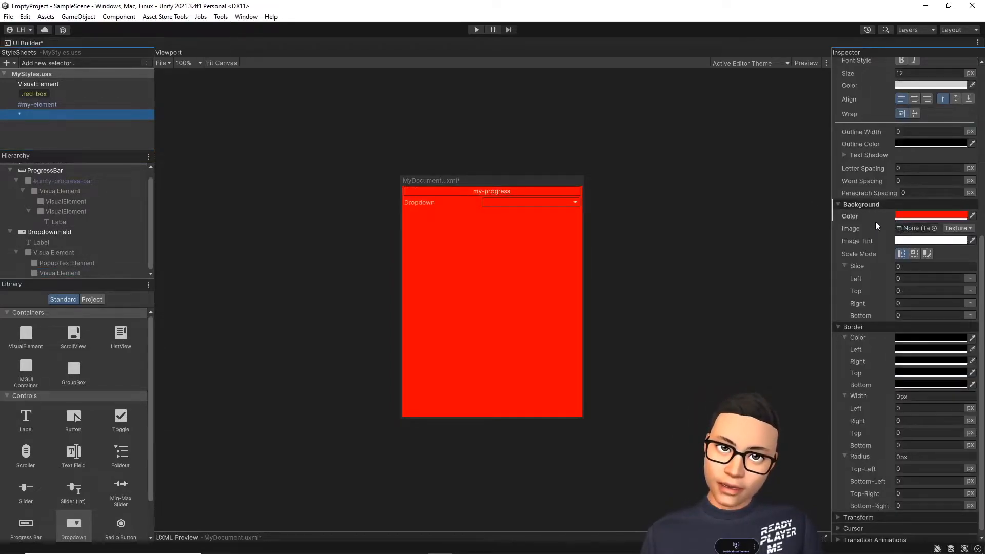
pyautogui.rightClick(878, 220)
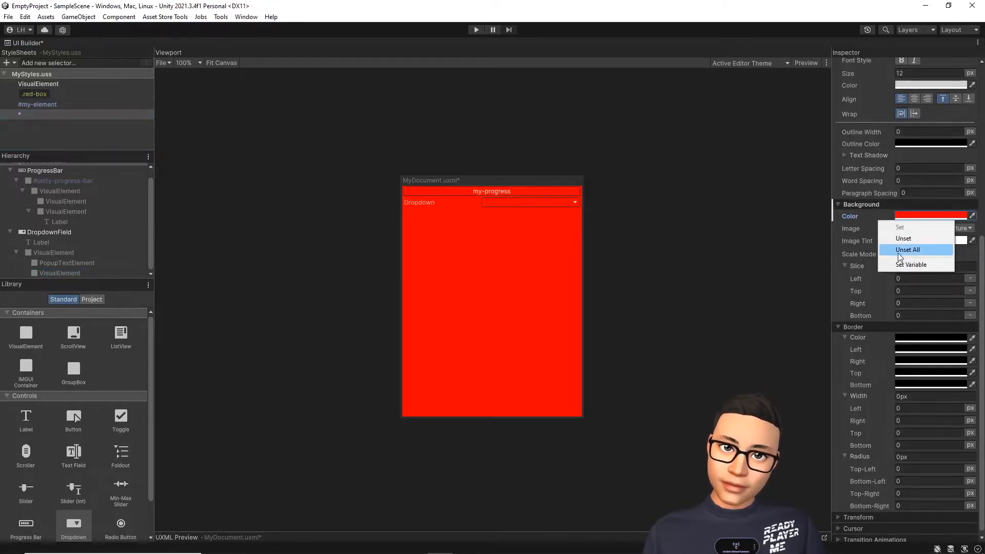
pyautogui.click(897, 253)
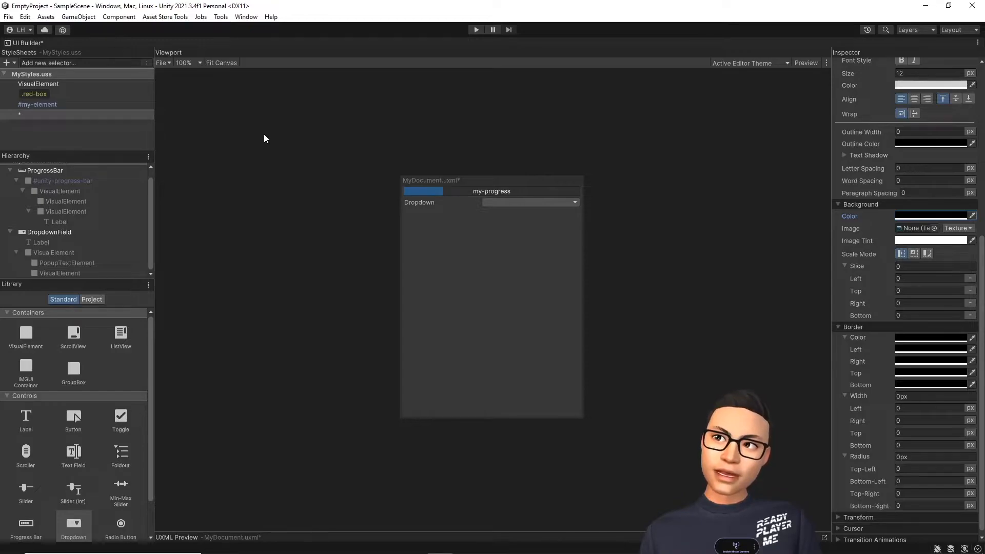
pyautogui.click(145, 117)
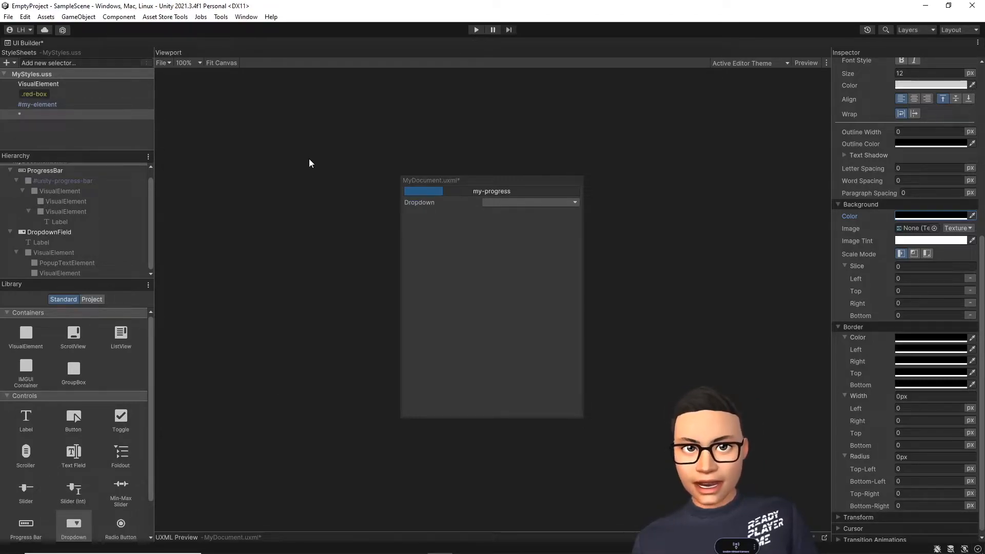
pyautogui.click(147, 115)
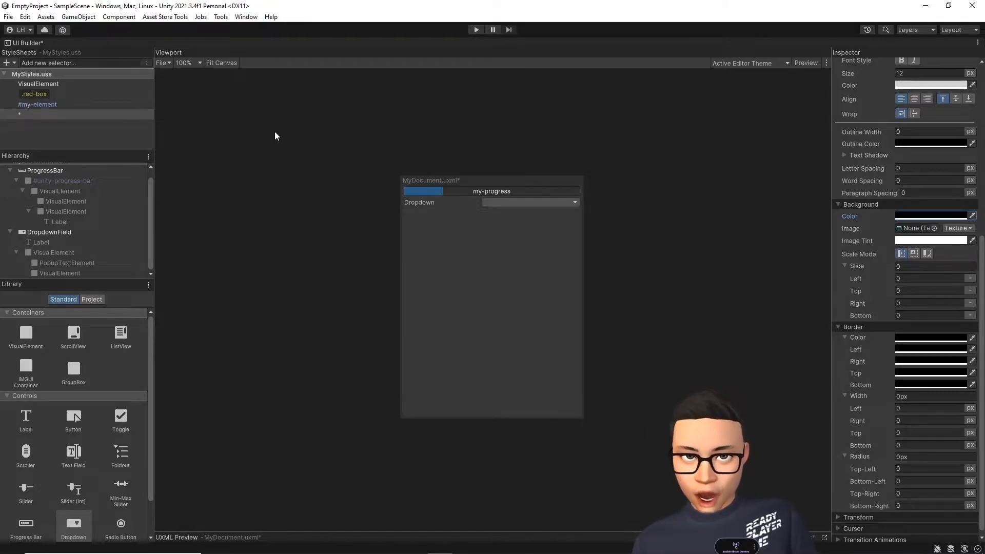
# Step: Delete the ProgressBar and the DropdownField from MyDocument.uxml
pyautogui.scroll(1, 45, 174)
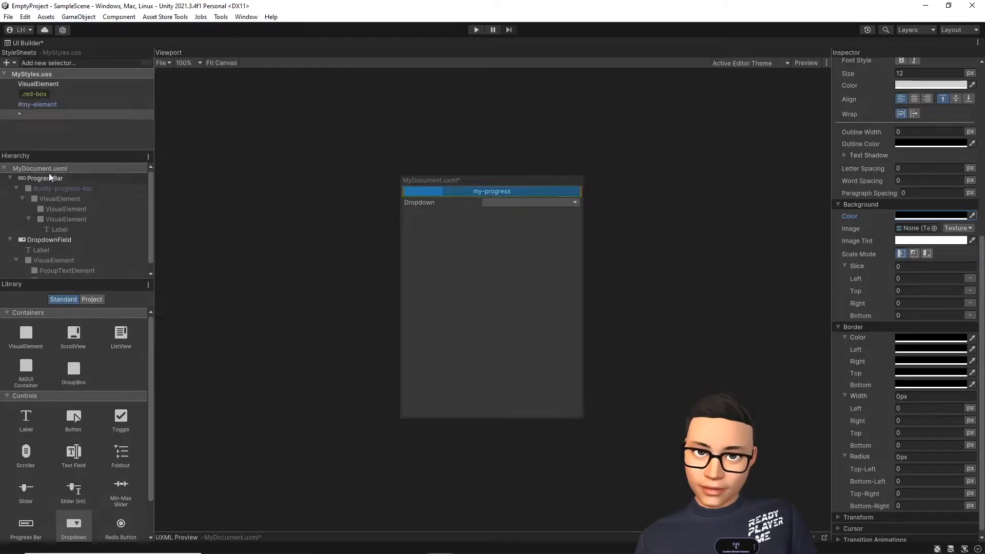
pyautogui.click(46, 178)
pyautogui.press('Delete')
pyautogui.click(48, 178)
pyautogui.press('Delete')
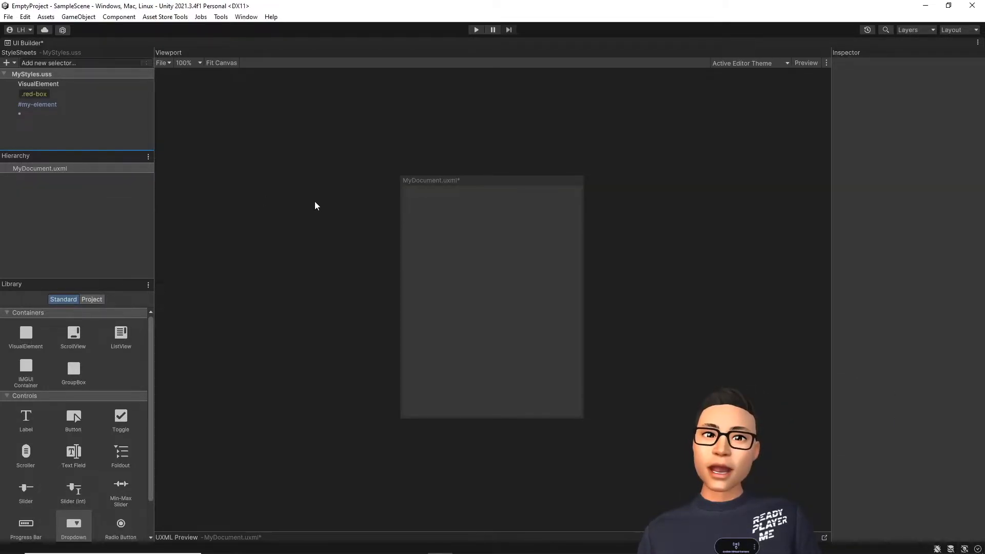
# Step: Add a Button control to MyDocument.uxml and rename the VisualElement selector in MyStyles.uss to Button
pyautogui.moveTo(74, 417); pyautogui.dragTo(84, 217)
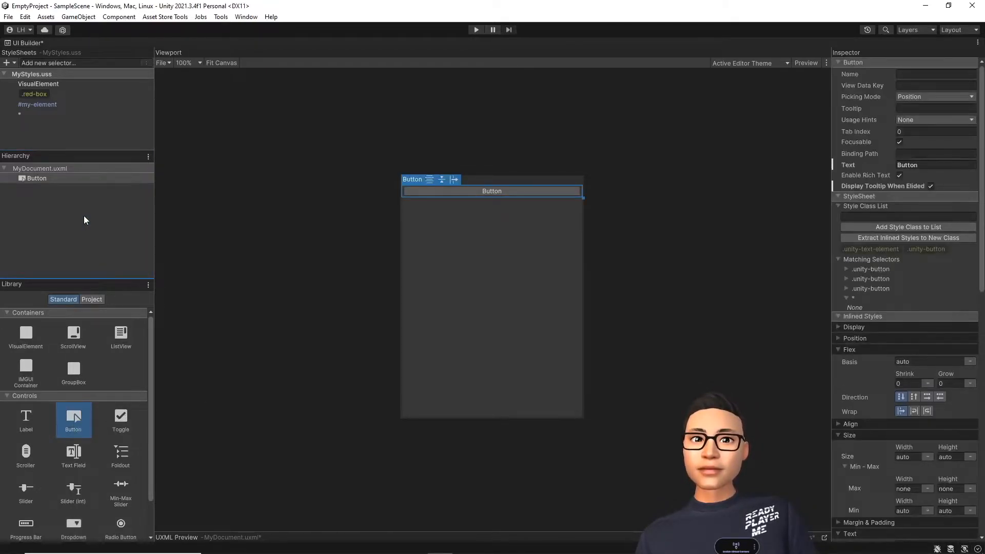
pyautogui.click(87, 85)
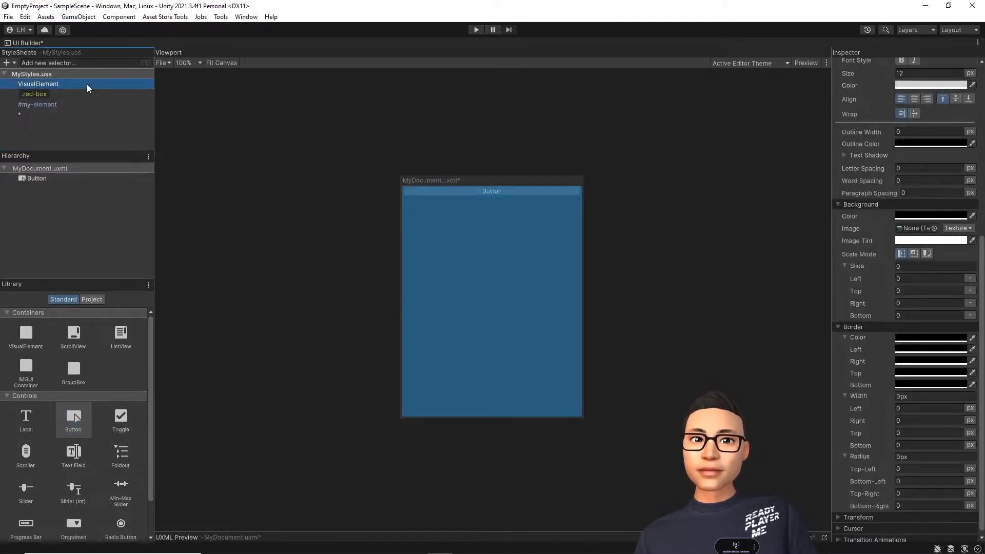
pyautogui.rightClick(88, 84)
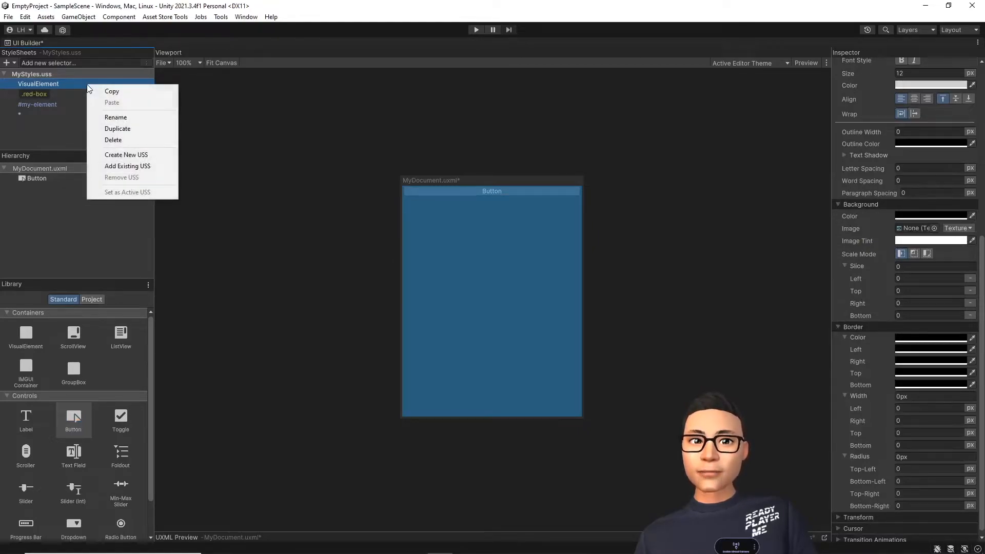
pyautogui.click(118, 118)
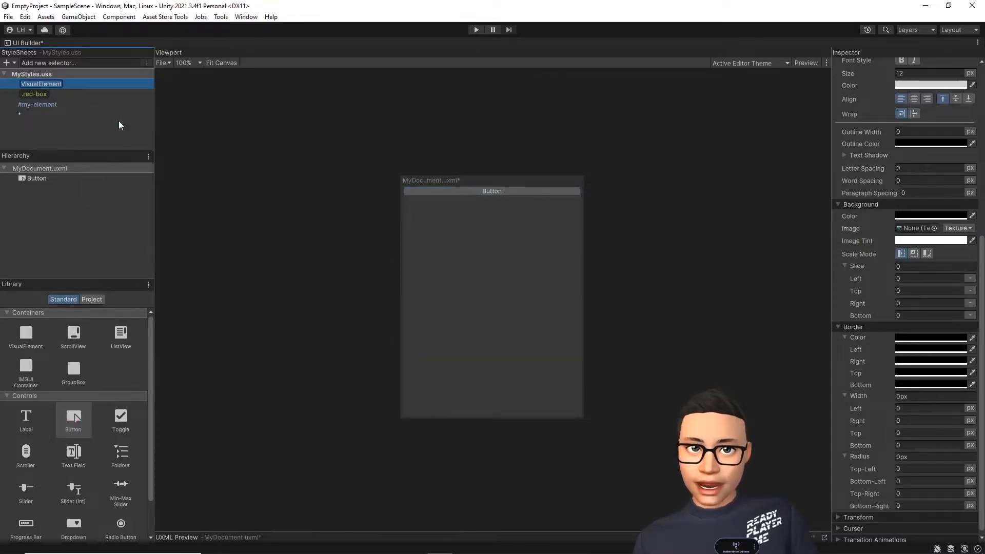
pyautogui.write('Button')
pyautogui.press('Return')
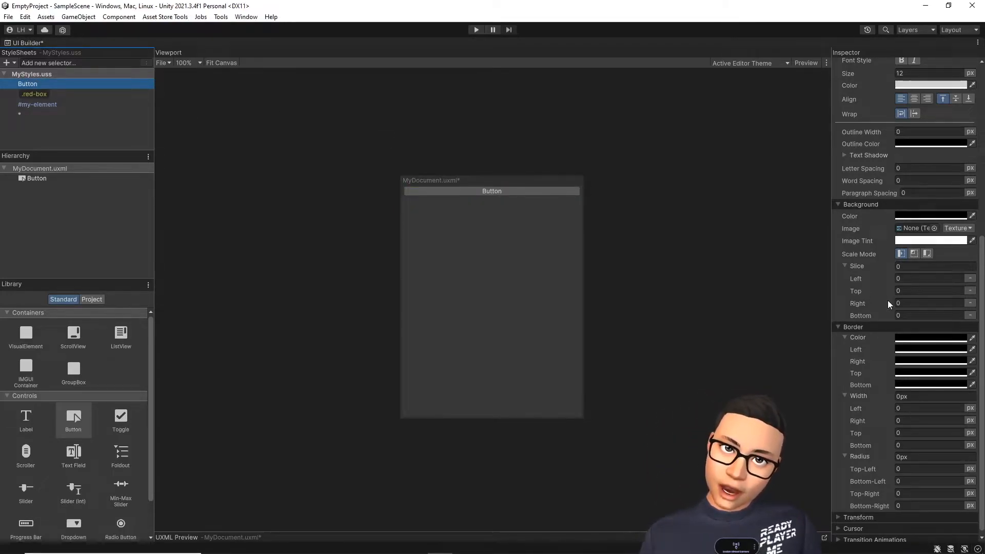
# Step: Set the Button selector's background color to green, 188215
pyautogui.scroll(-1, 887, 300)
pyautogui.click(916, 211)
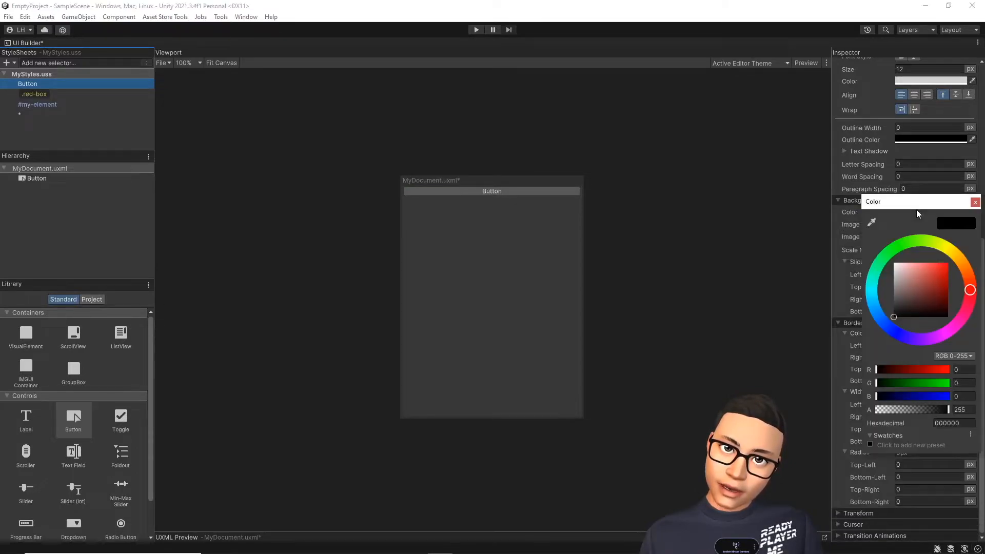
pyautogui.click(898, 247)
pyautogui.moveTo(916, 289)
pyautogui.mouseDown()
pyautogui.moveTo(971, 257)
pyautogui.moveTo(932, 282)
pyautogui.moveTo(939, 289)
pyautogui.mouseUp()
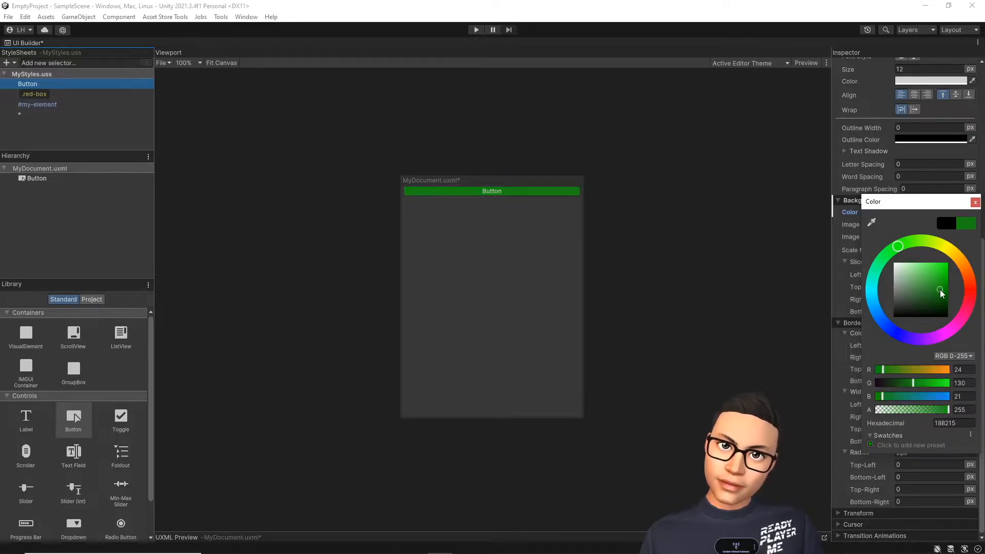
pyautogui.click(975, 202)
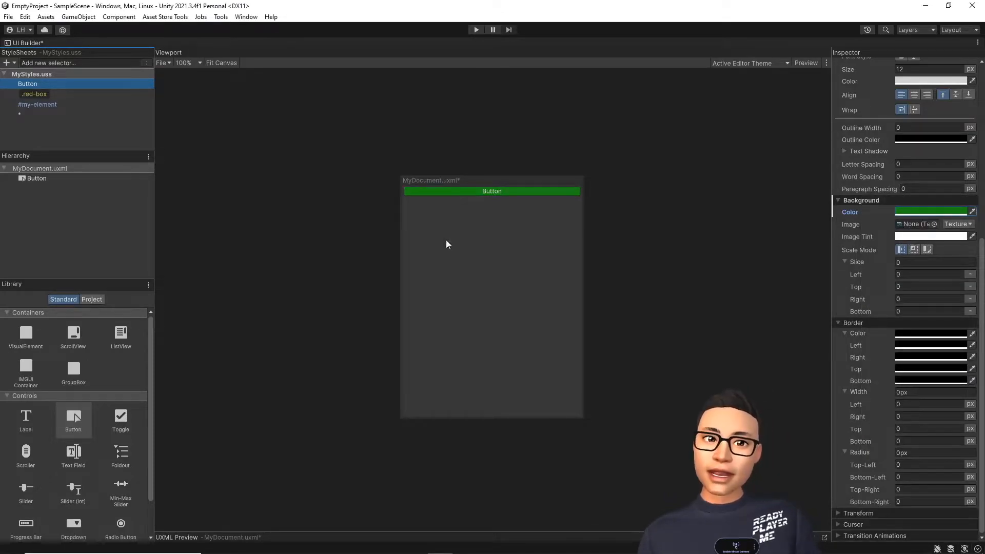
# Step: Compare the Button element's styling with the Button selector, and delete the Button element from MyDocument.uxml
pyautogui.click(47, 179)
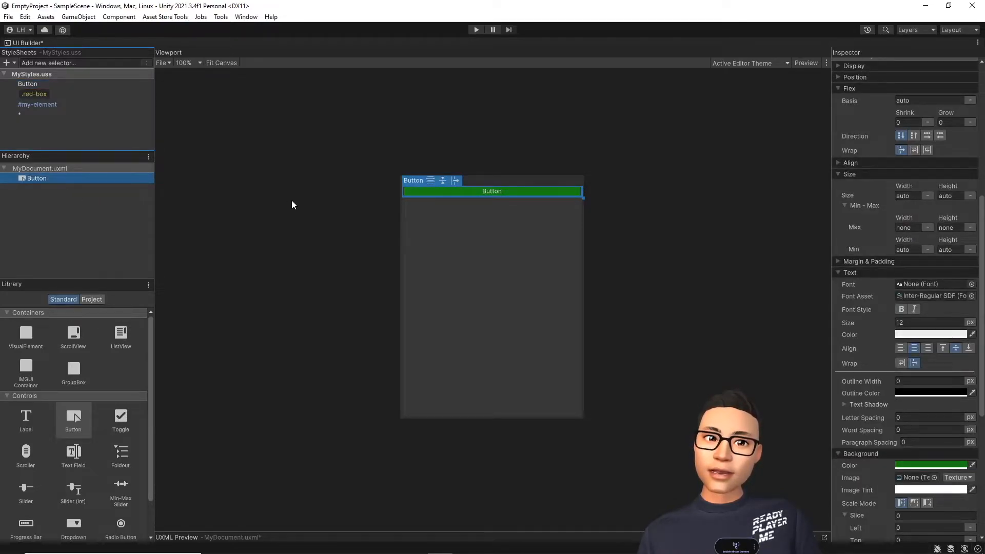
pyautogui.click(63, 85)
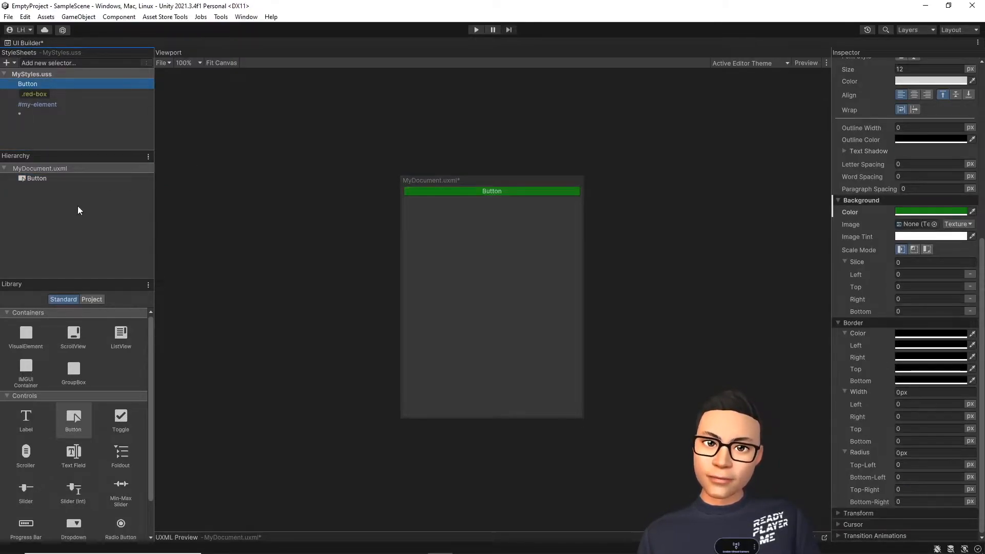
pyautogui.click(25, 180)
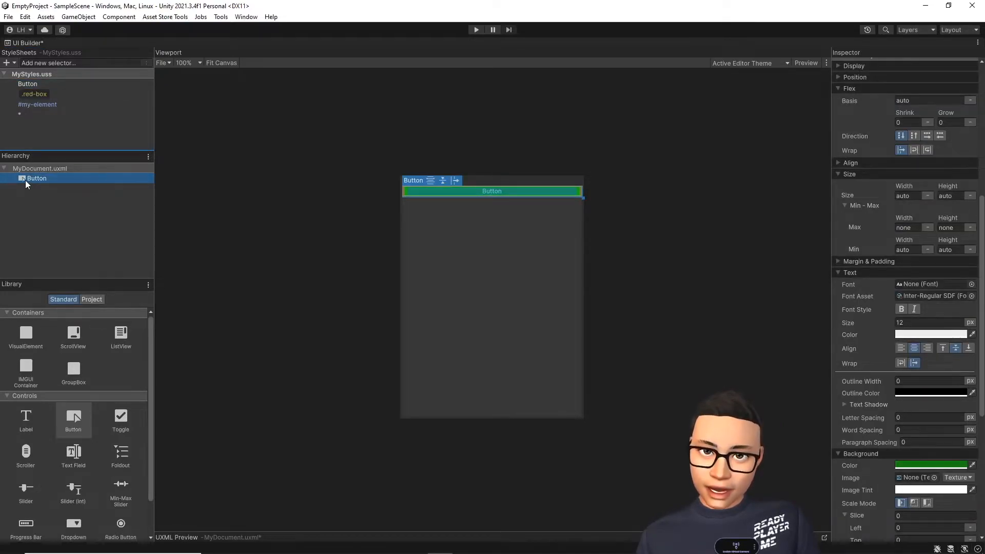
pyautogui.press('Delete')
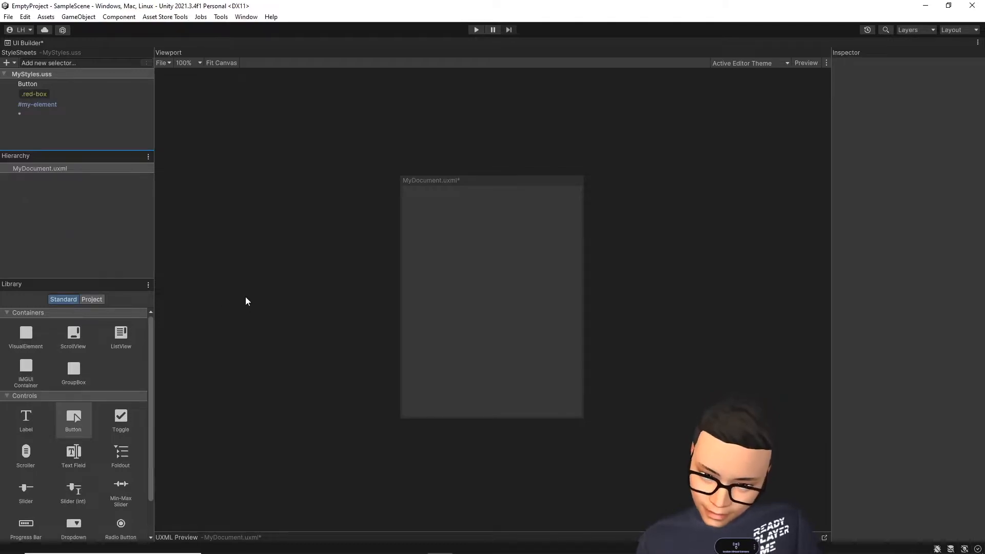
# Step: Add a Toggle control to MyDocument.uxml and rename the Button selector in MyStyles.uss to Toggle
pyautogui.scroll(-2, 248, 305)
pyautogui.scroll(2, 248, 305)
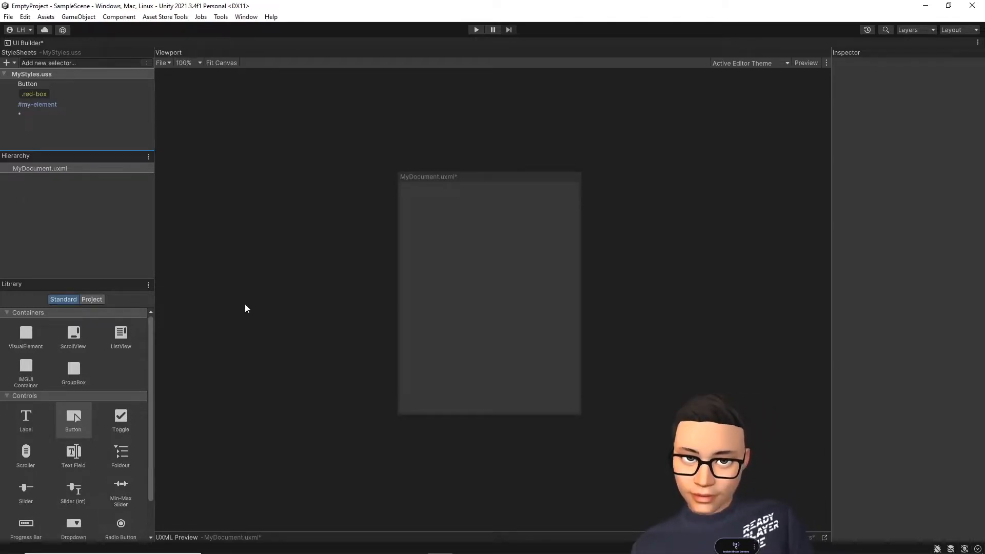
pyautogui.moveTo(128, 418); pyautogui.dragTo(52, 219)
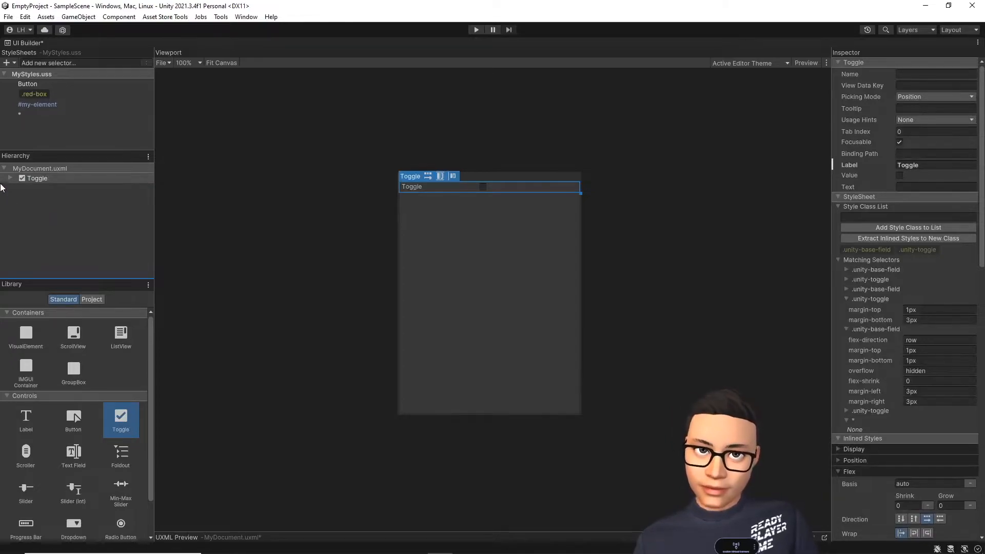
pyautogui.rightClick(46, 85)
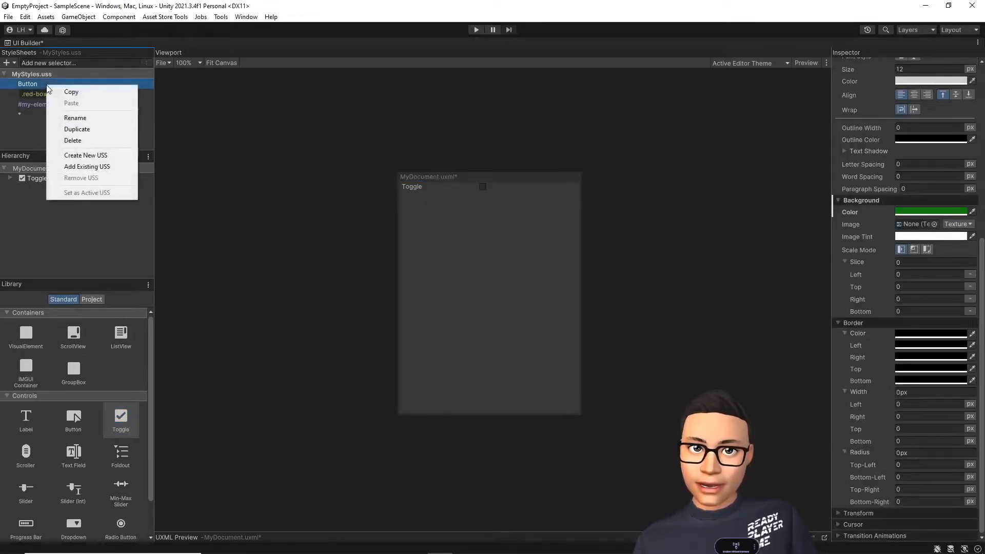
pyautogui.click(76, 116)
pyautogui.write('Toggle')
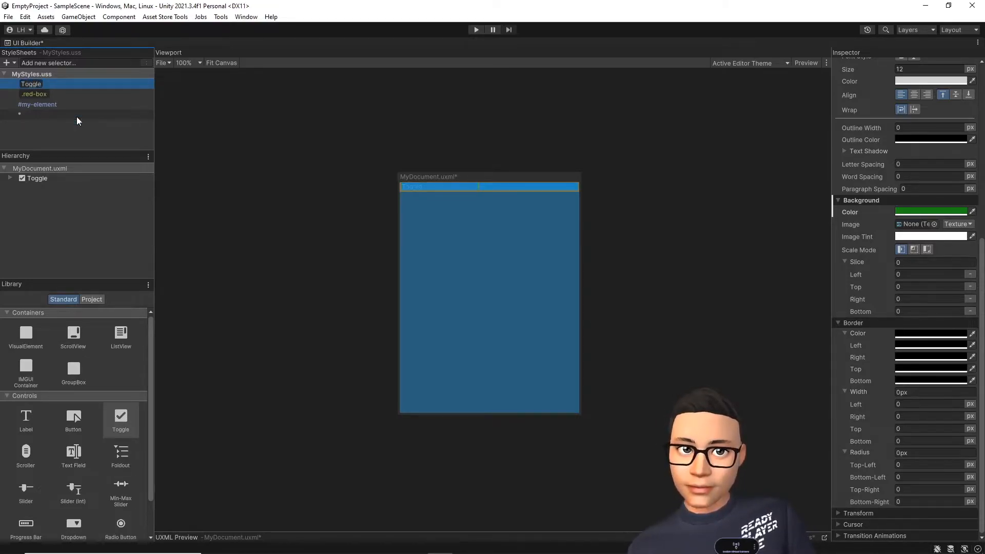
pyautogui.press('Return')
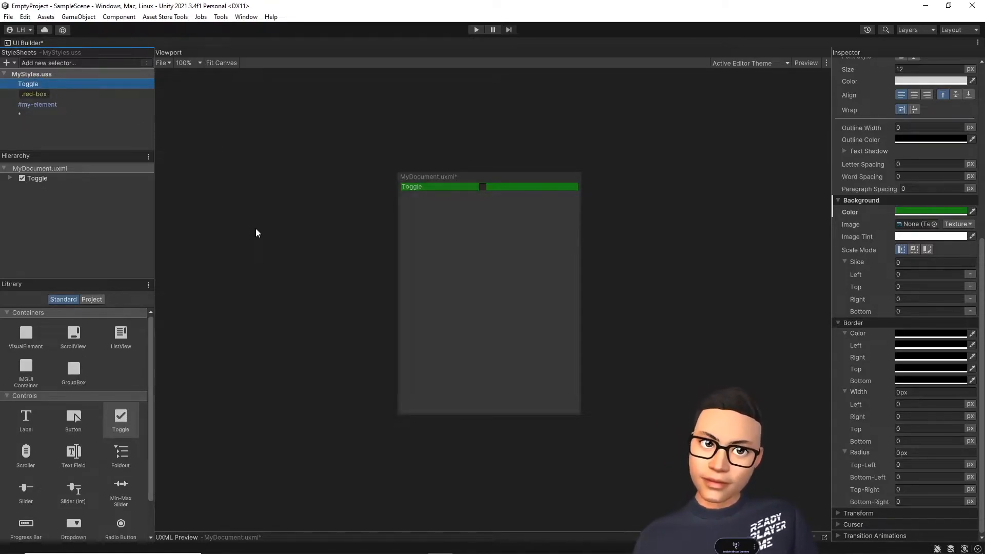
# Step: Examine the Toggle element's matching selectors and inspect its nested Label and VisualElement
pyautogui.click(43, 178)
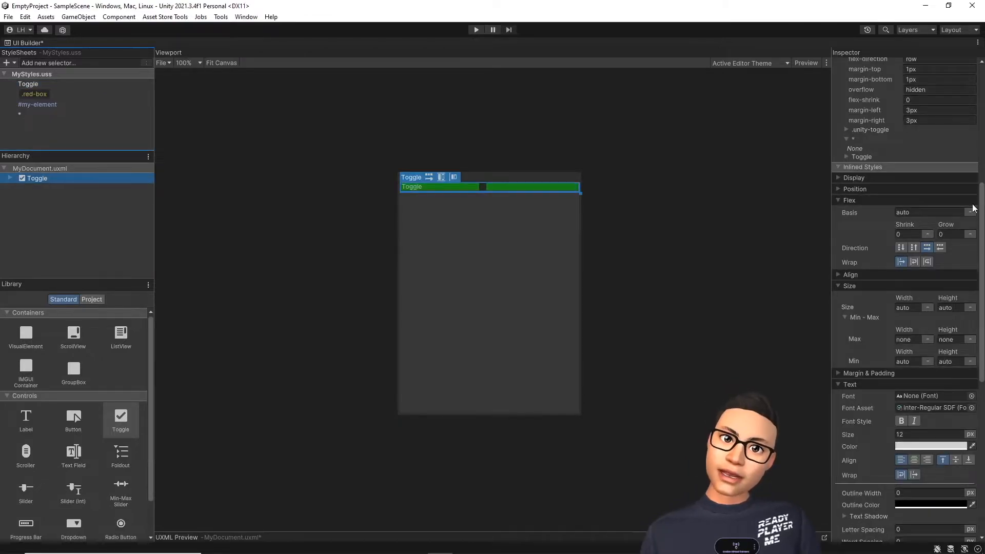
pyautogui.scroll(3, 913, 159)
pyautogui.click(846, 212)
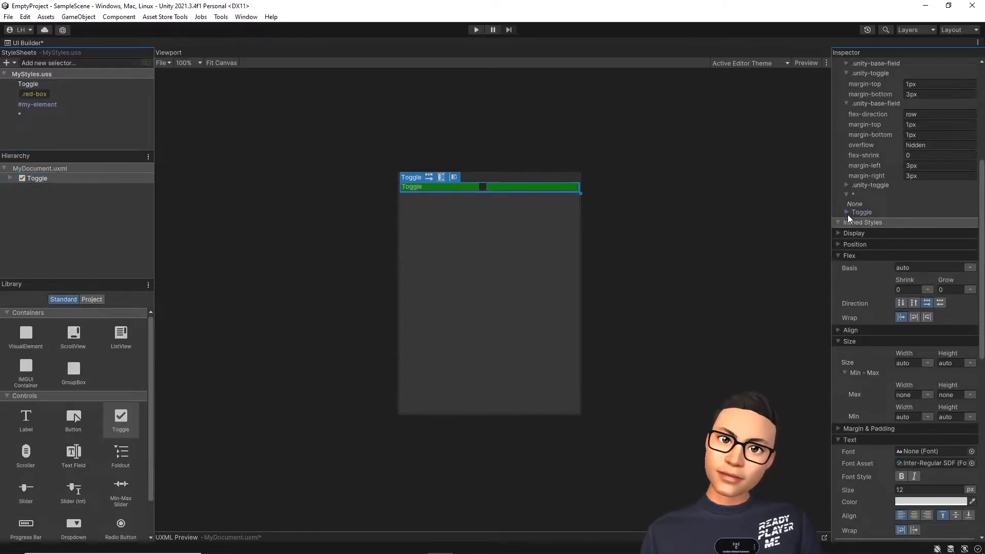
pyautogui.click(13, 179)
pyautogui.click(11, 178)
pyautogui.click(49, 189)
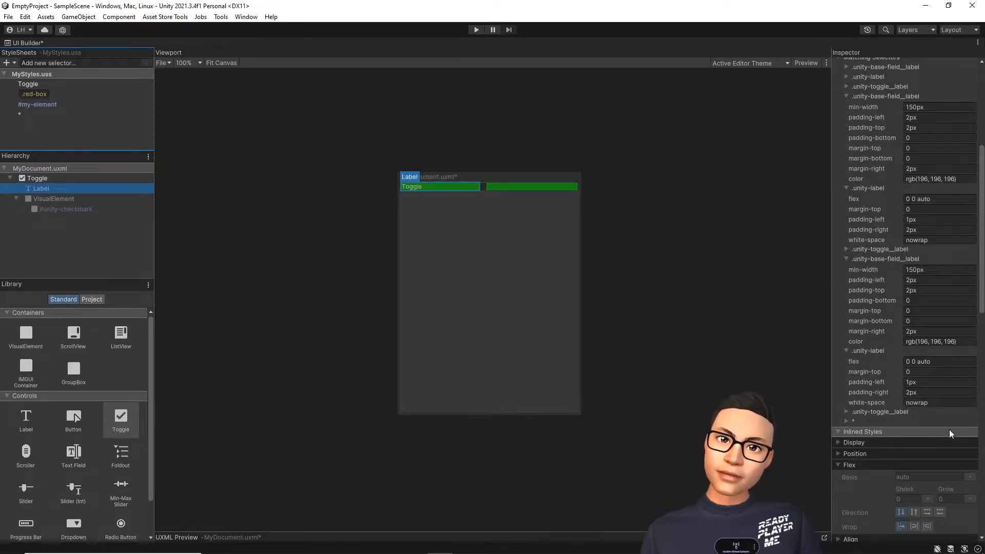
pyautogui.click(44, 199)
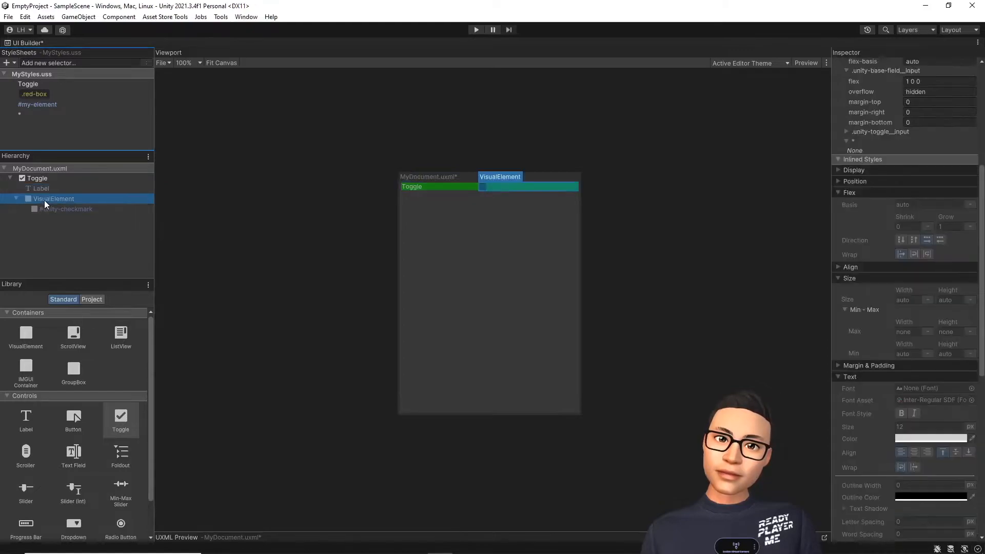
# Step: Delete the Toggle element from MyDocument.uxml
pyautogui.click(75, 177)
pyautogui.rightClick(76, 177)
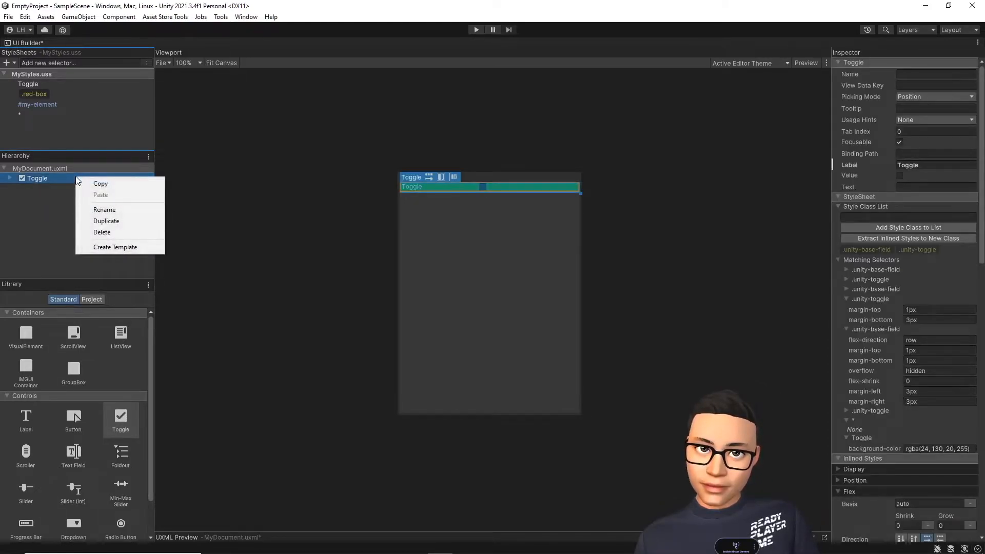
pyautogui.click(102, 233)
# Step: Rename the Toggle selector in MyStyles.uss to Label and add a Label control to MyDocument.uxml
pyautogui.click(40, 86)
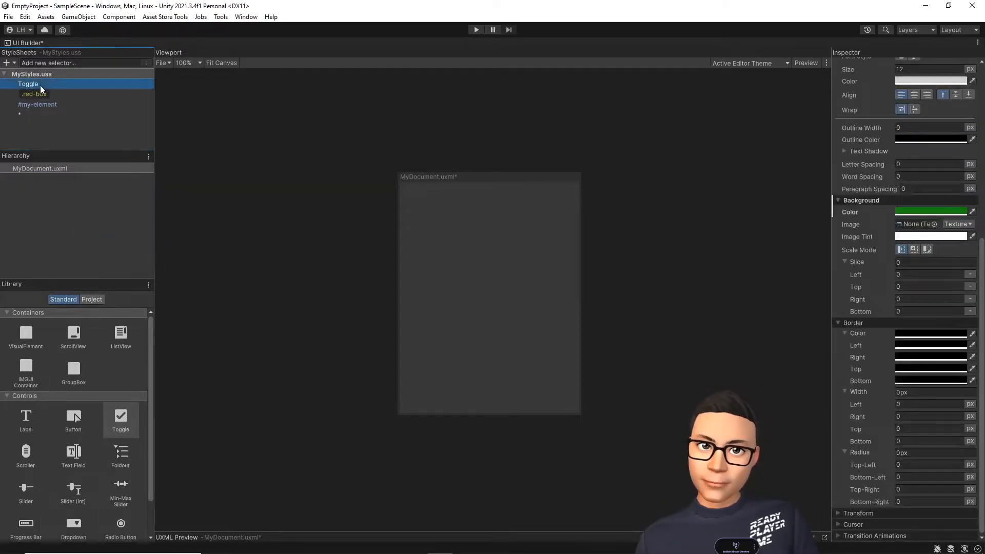
pyautogui.rightClick(40, 85)
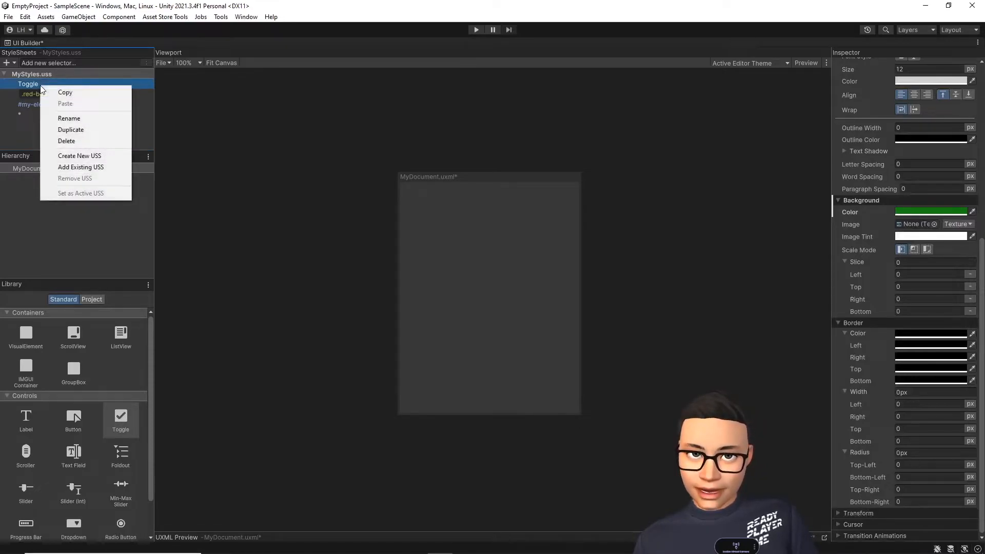
pyautogui.click(68, 117)
pyautogui.write('L')
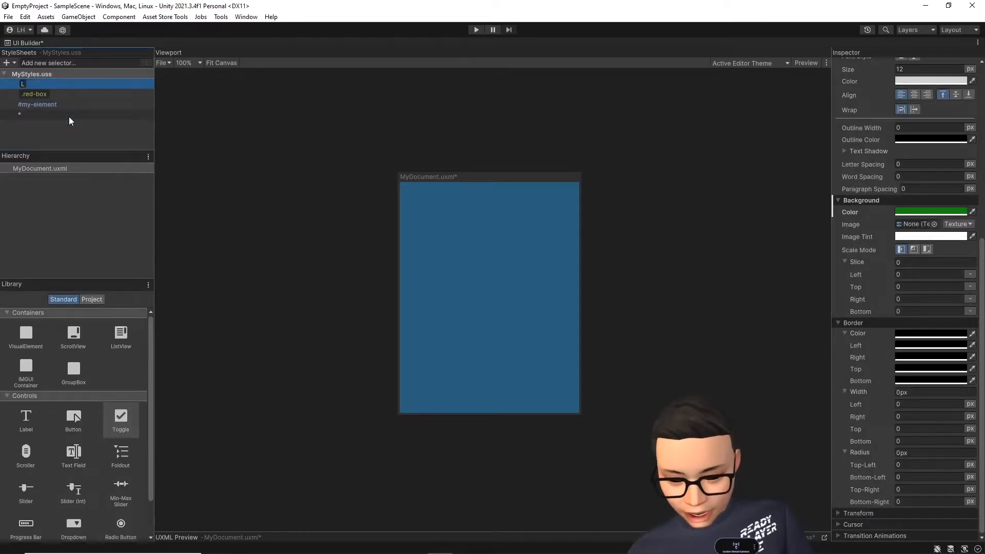
pyautogui.write('abel')
pyautogui.press('Return')
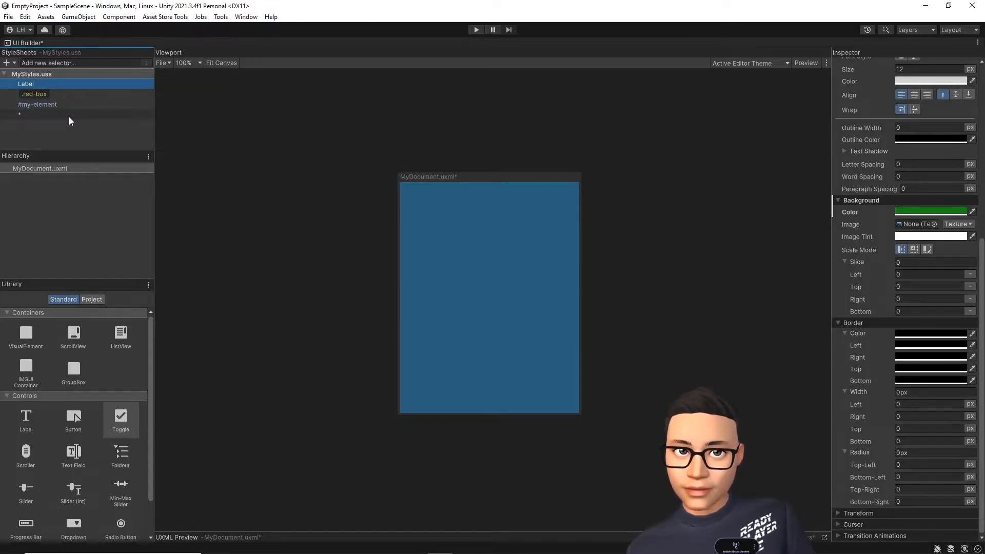
pyautogui.moveTo(26, 418); pyautogui.dragTo(50, 241)
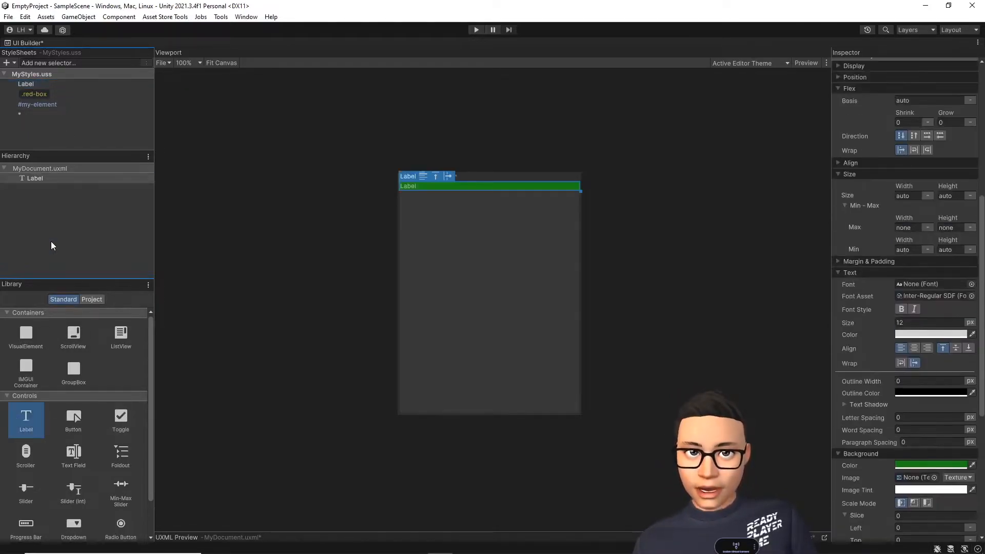
# Step: Unset the background color of the Label selector in MyStyles.uss
pyautogui.click(40, 83)
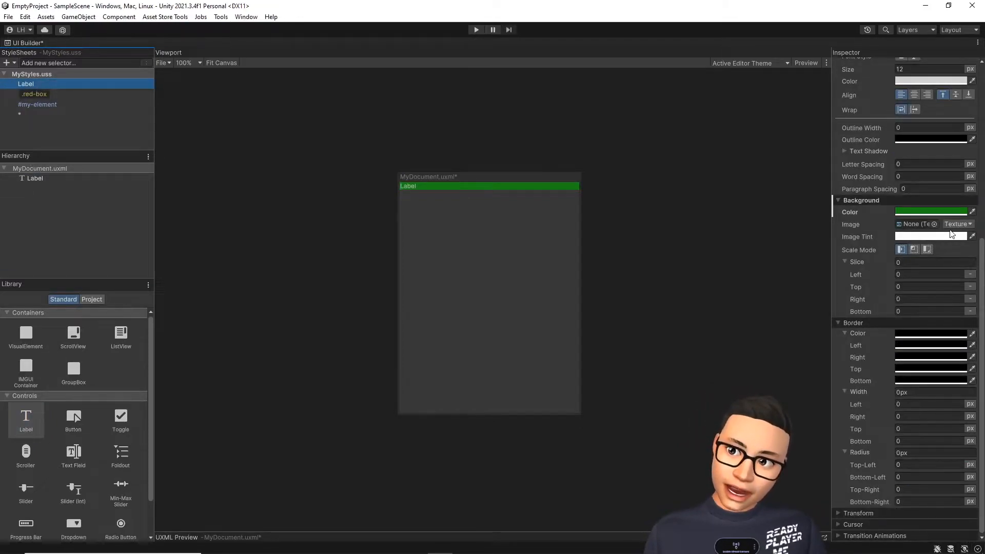
pyautogui.click(928, 210)
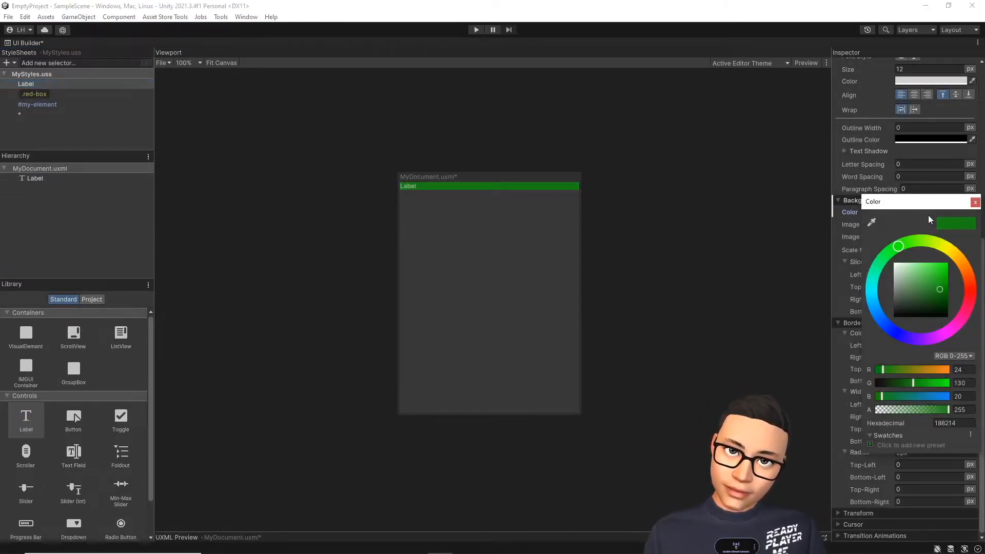
pyautogui.click(974, 201)
pyautogui.rightClick(865, 210)
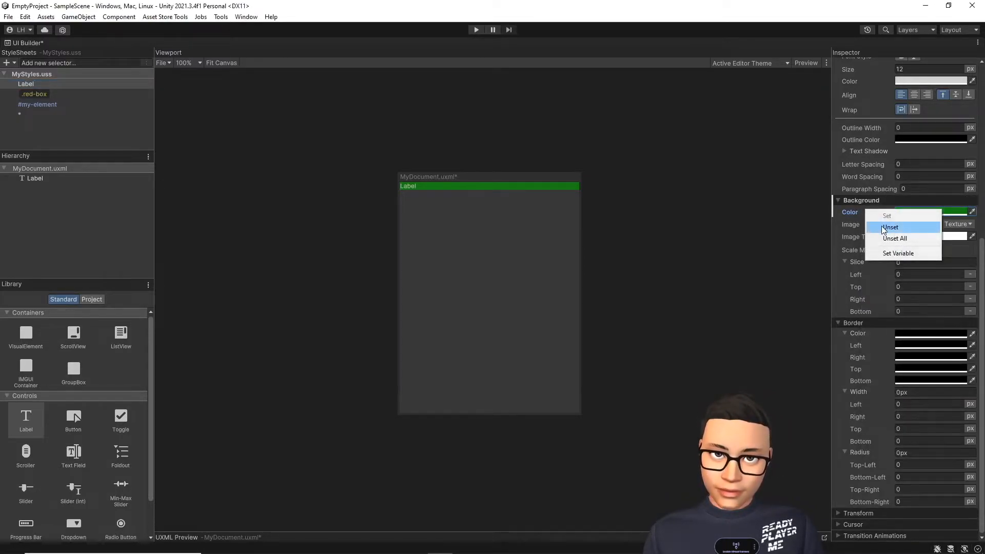
pyautogui.click(881, 225)
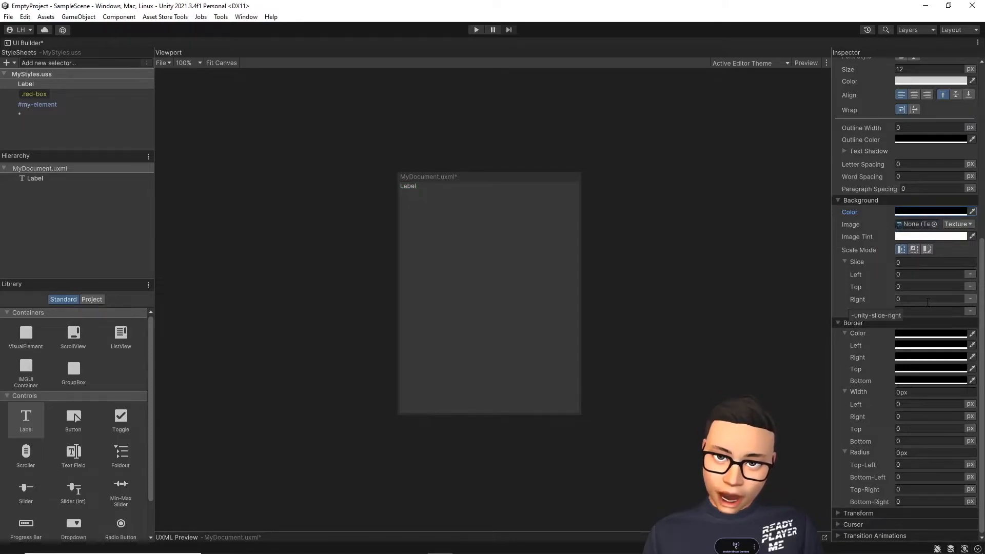
# Step: Give the Label selector a 2px border on all sides with the border color black, 000000
pyautogui.click(912, 392)
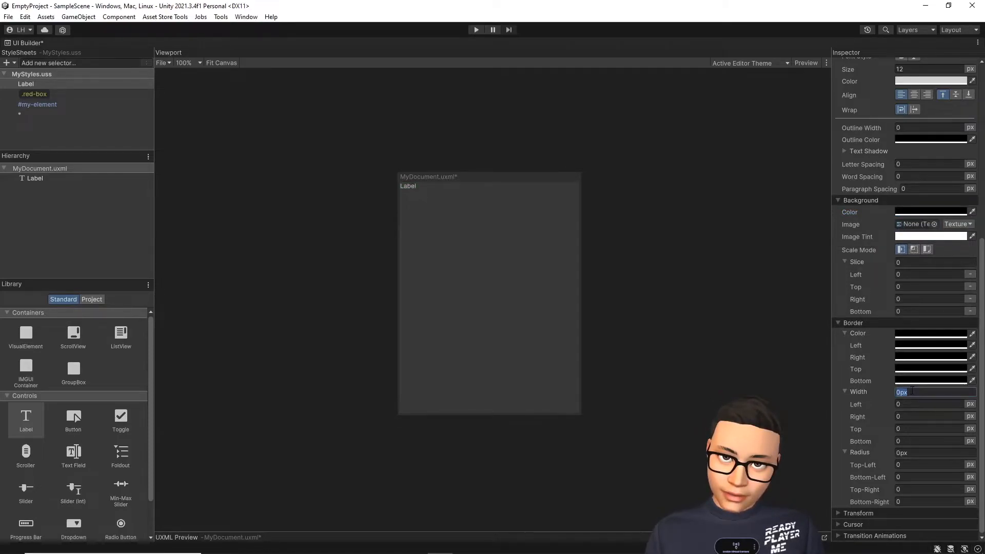
pyautogui.write('2')
pyautogui.press('Return')
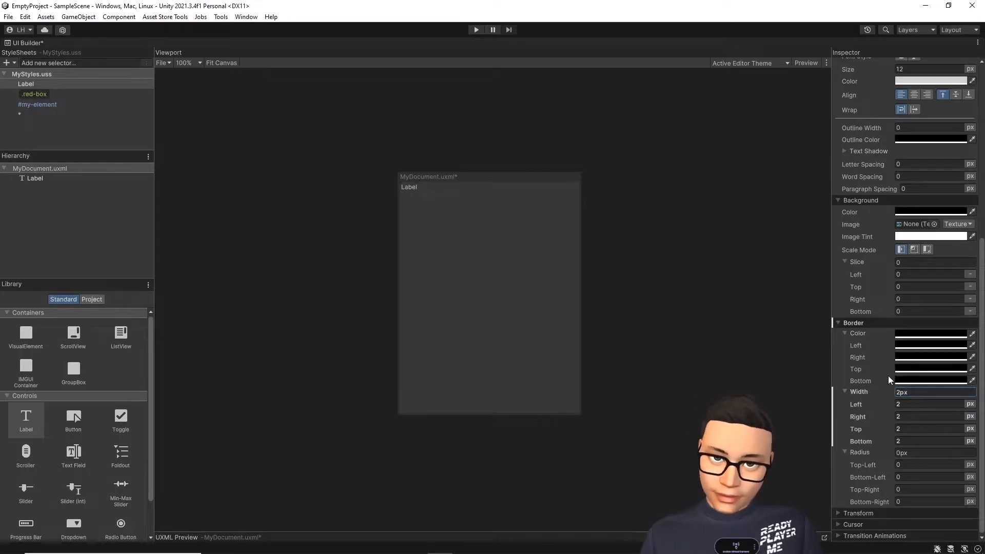
pyautogui.click(915, 333)
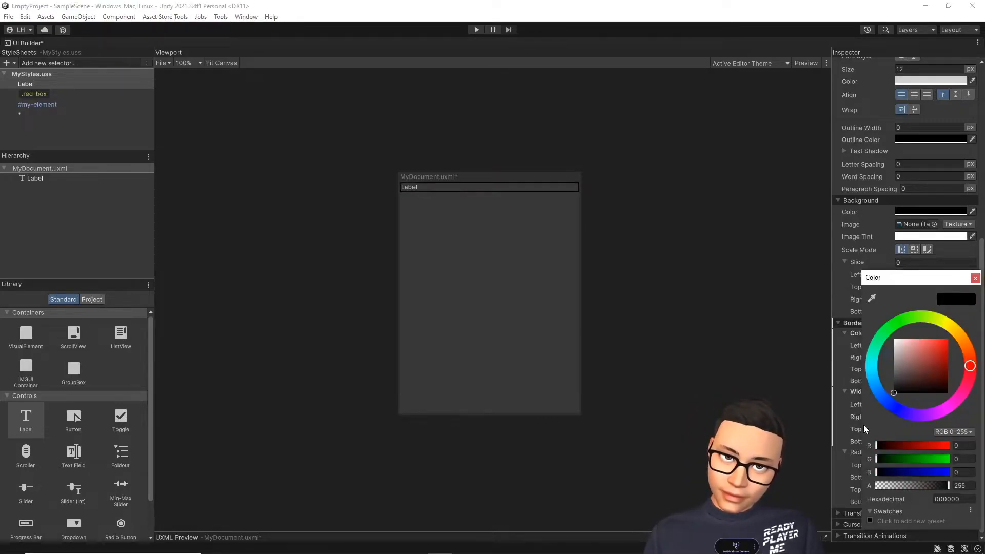
pyautogui.click(975, 277)
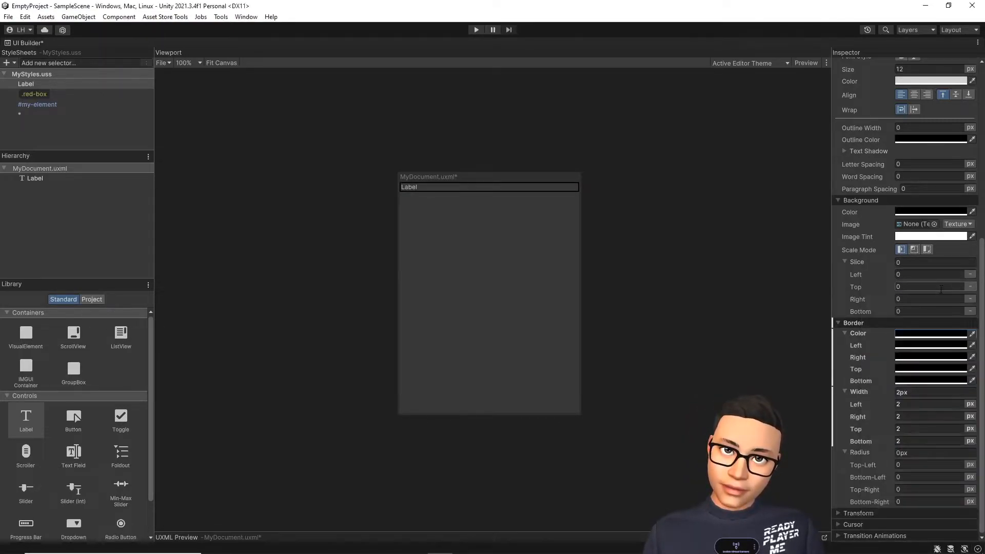
# Step: Set the Label selector's size to 200 px wide and 50 px high
pyautogui.scroll(5, 940, 288)
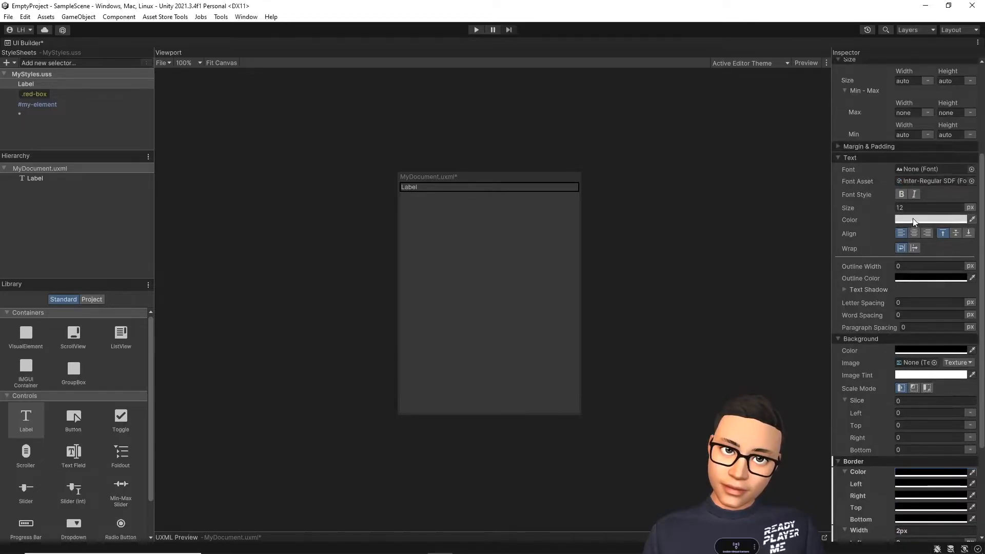
pyautogui.scroll(3, 916, 206)
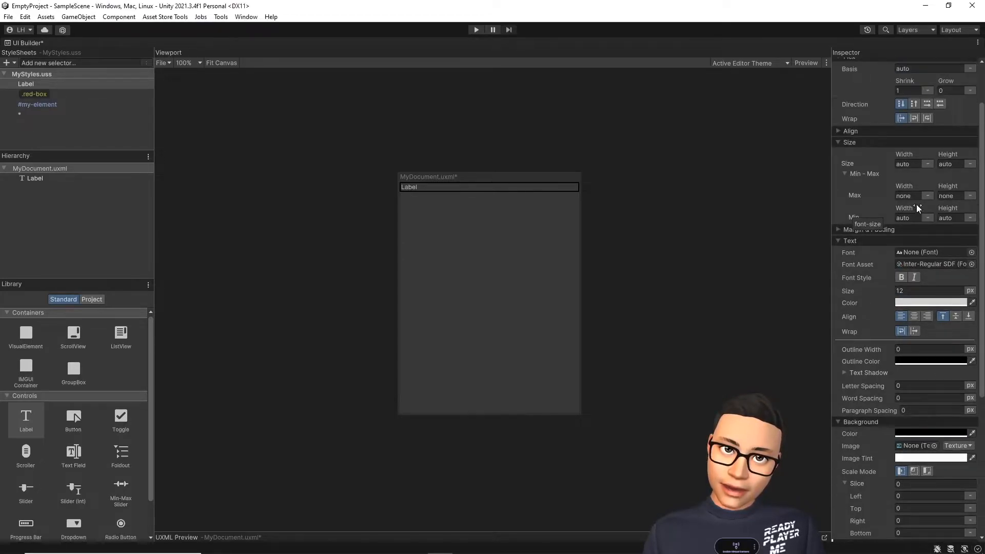
pyautogui.click(918, 163)
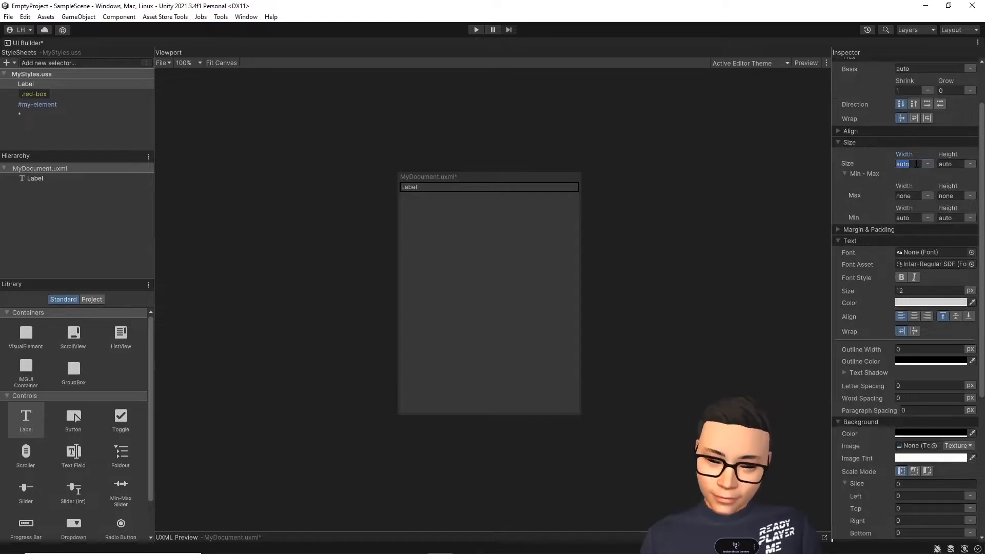
pyautogui.write('200')
pyautogui.press('Return')
pyautogui.press('Tab')
pyautogui.write('50')
pyautogui.press('Return')
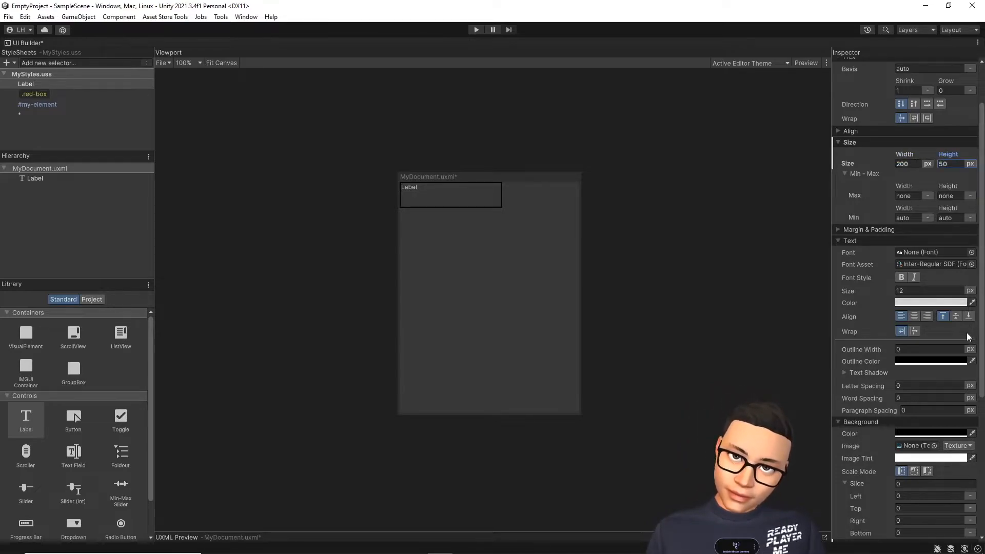
# Step: Style the Label selector's text as bold at size 20, aligned to the center both horizontally and vertically
pyautogui.scroll(3, 929, 263)
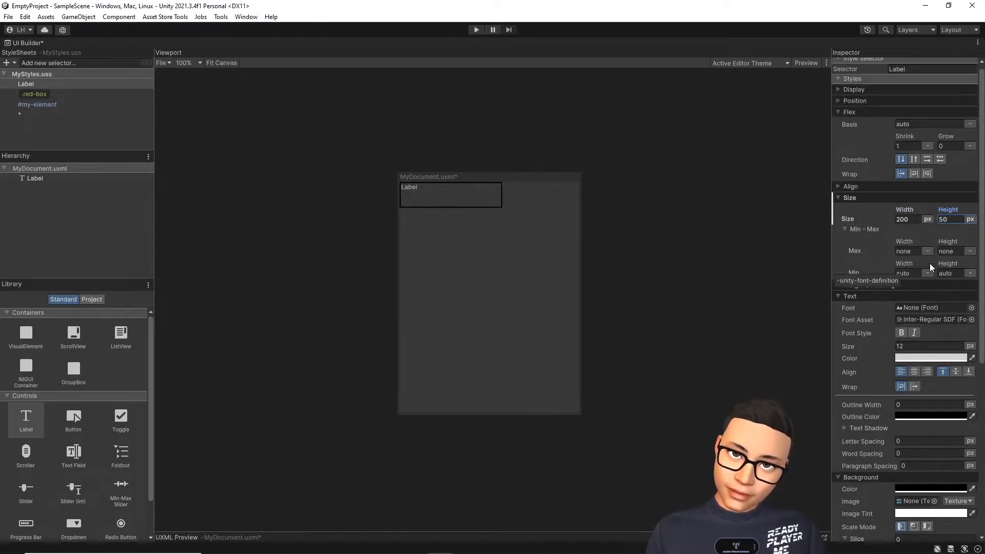
pyautogui.scroll(-2, 929, 263)
pyautogui.click(918, 318)
pyautogui.write('20')
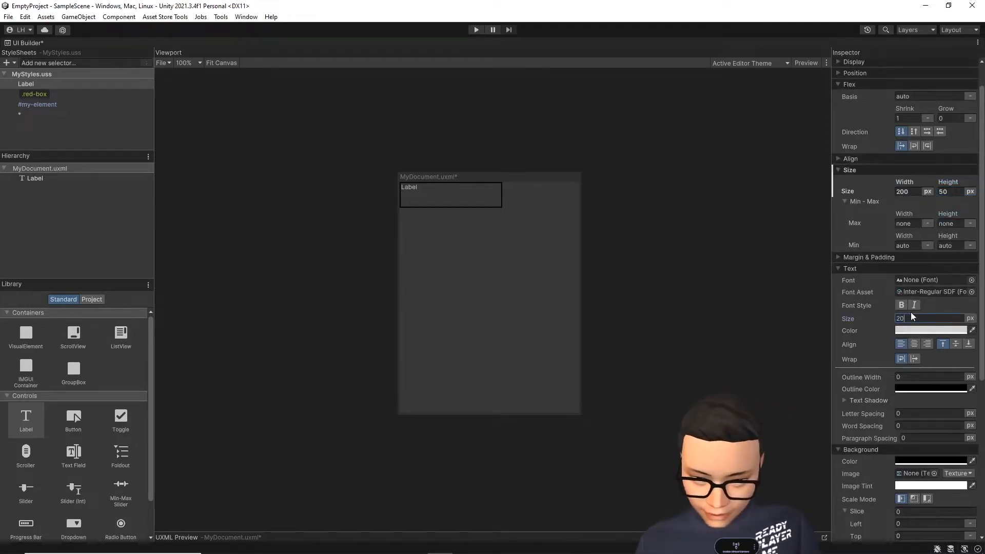
pyautogui.click(901, 305)
pyautogui.click(913, 344)
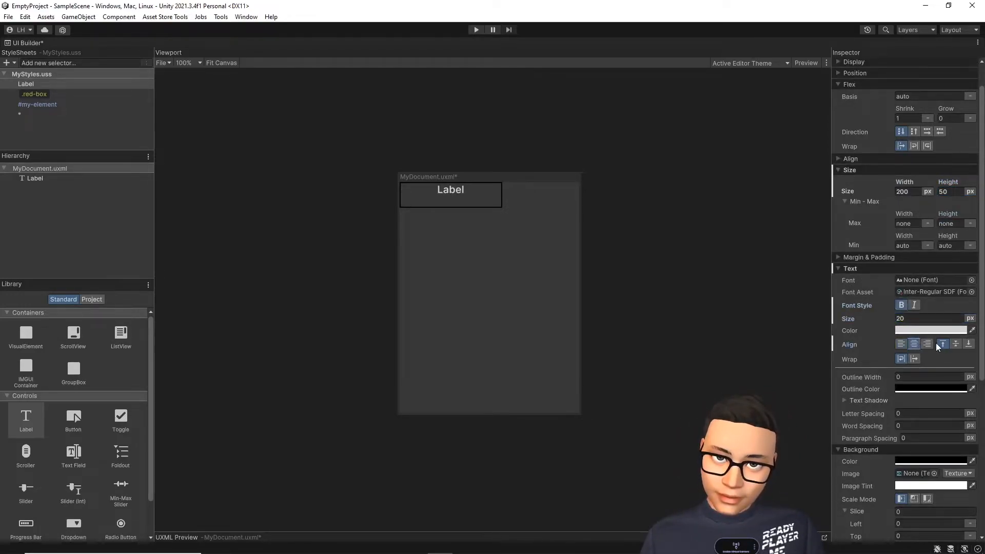
pyautogui.click(954, 343)
pyautogui.click(735, 310)
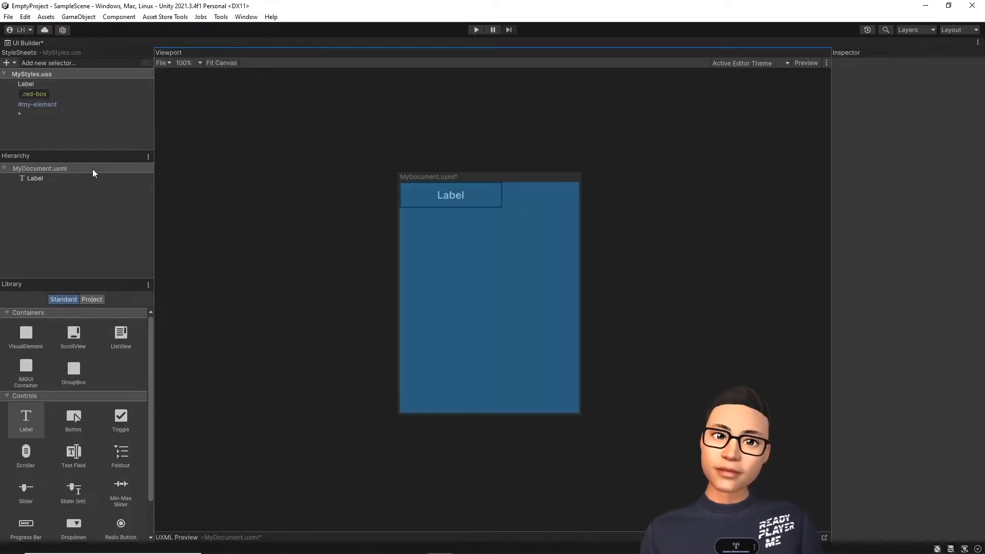
# Step: Compare the Label element's matching styles with the Label selector, and add a second Label control to MyDocument.uxml
pyautogui.click(71, 178)
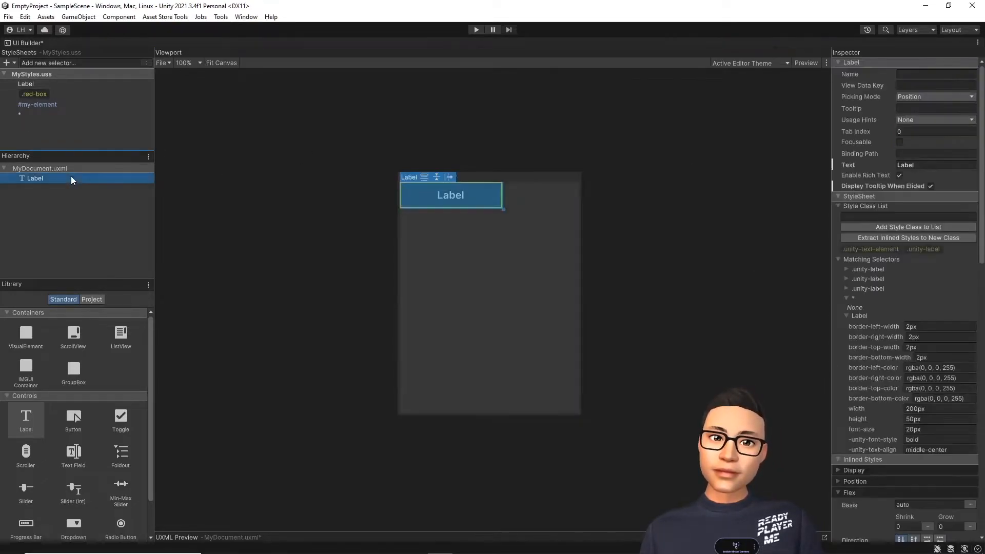
pyautogui.click(46, 85)
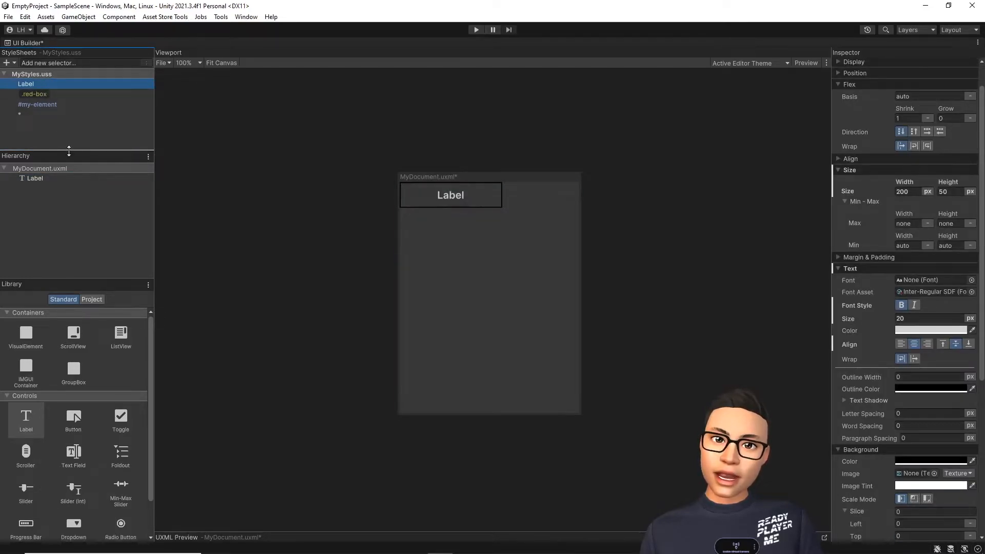
pyautogui.click(57, 178)
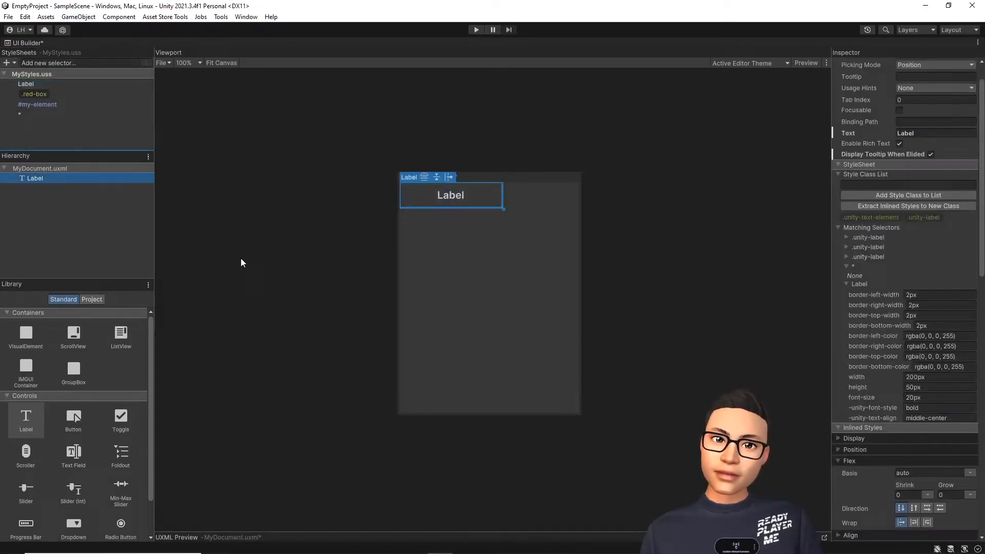
pyautogui.moveTo(26, 418); pyautogui.dragTo(97, 241)
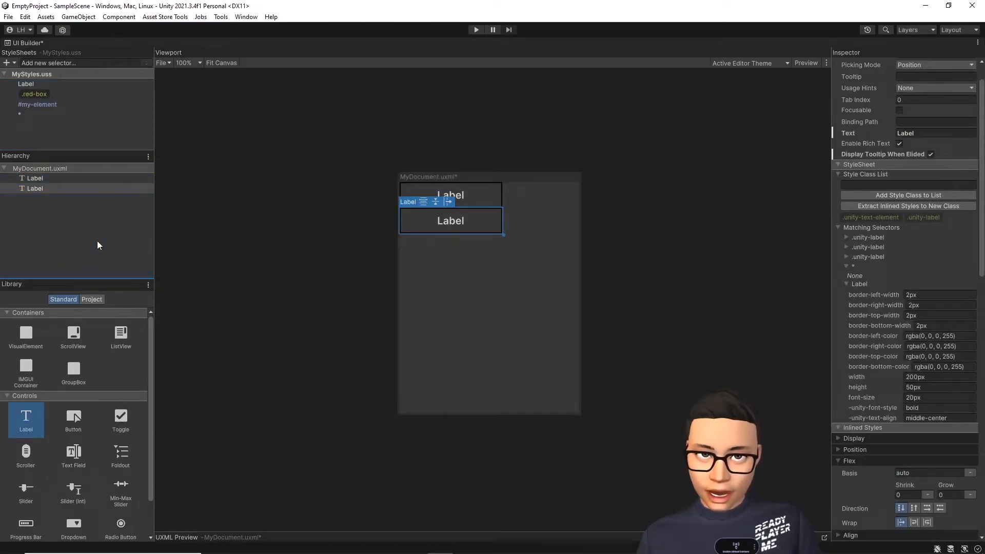
# Step: Add two more Label controls to MyDocument.uxml and save the document
pyautogui.moveTo(25, 418); pyautogui.dragTo(65, 242)
pyautogui.moveTo(25, 418); pyautogui.dragTo(76, 238)
pyautogui.click(257, 202)
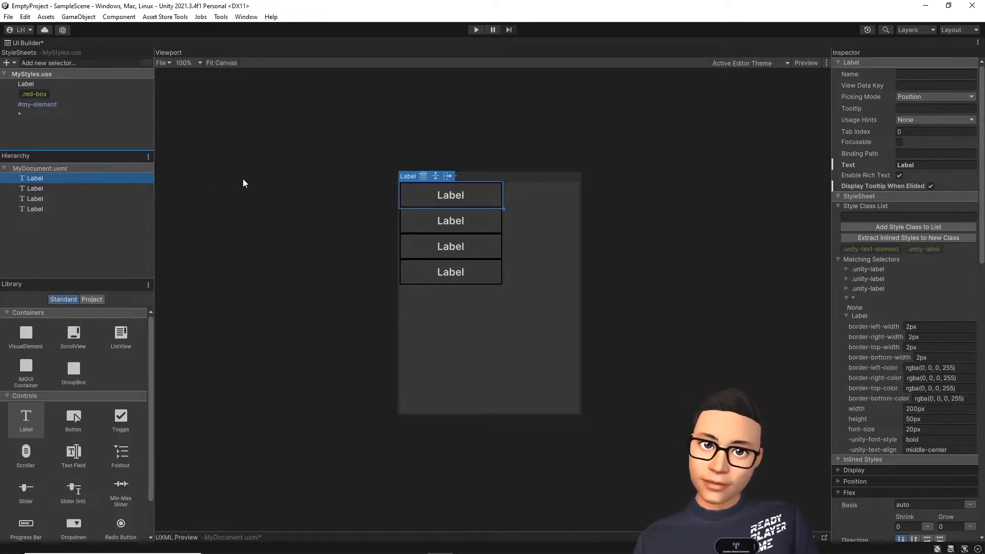
pyautogui.click(161, 63)
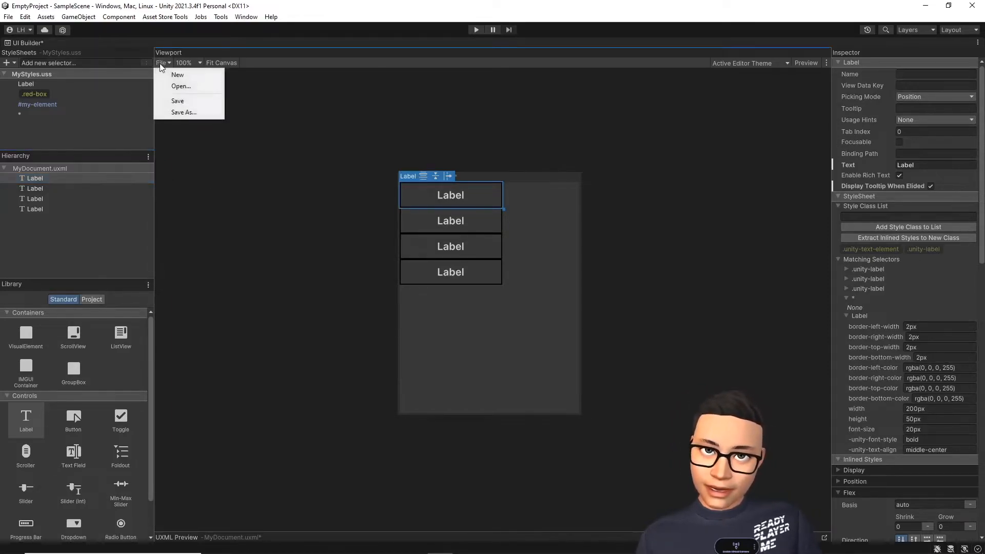
pyautogui.click(177, 100)
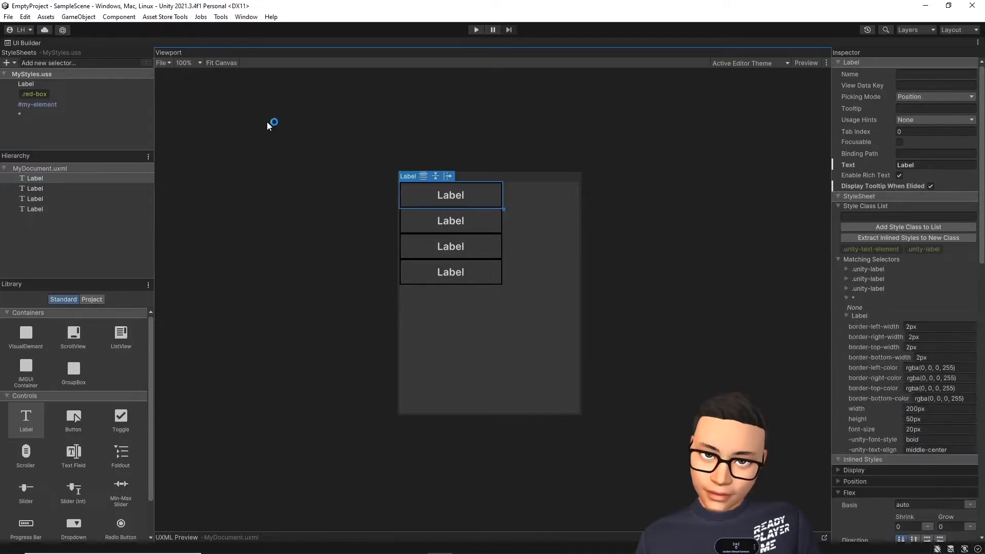
# Step: Review the Label selector's rules in MyStyles.uss in Visual Studio and return to Unity's UI Builder
pyautogui.click(826, 539)
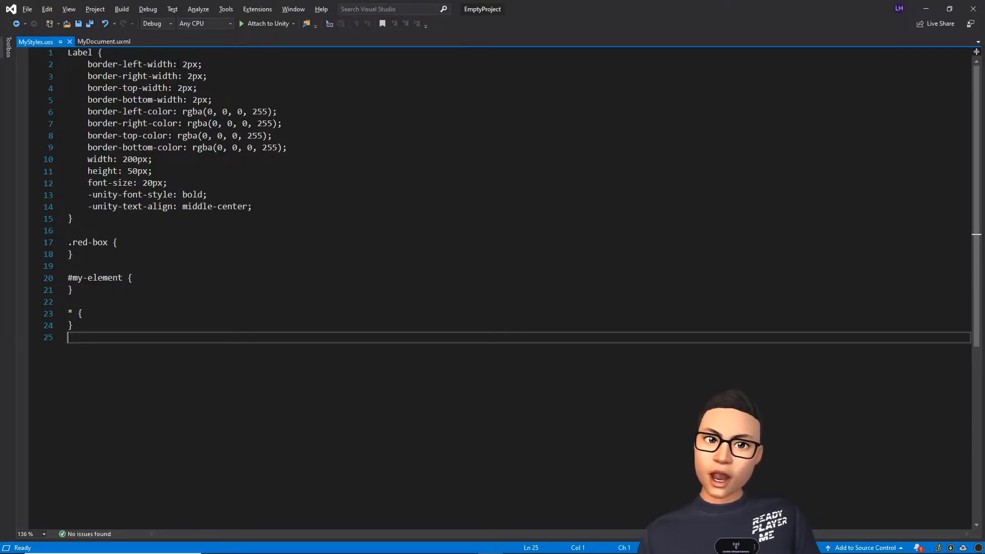
pyautogui.click(175, 60)
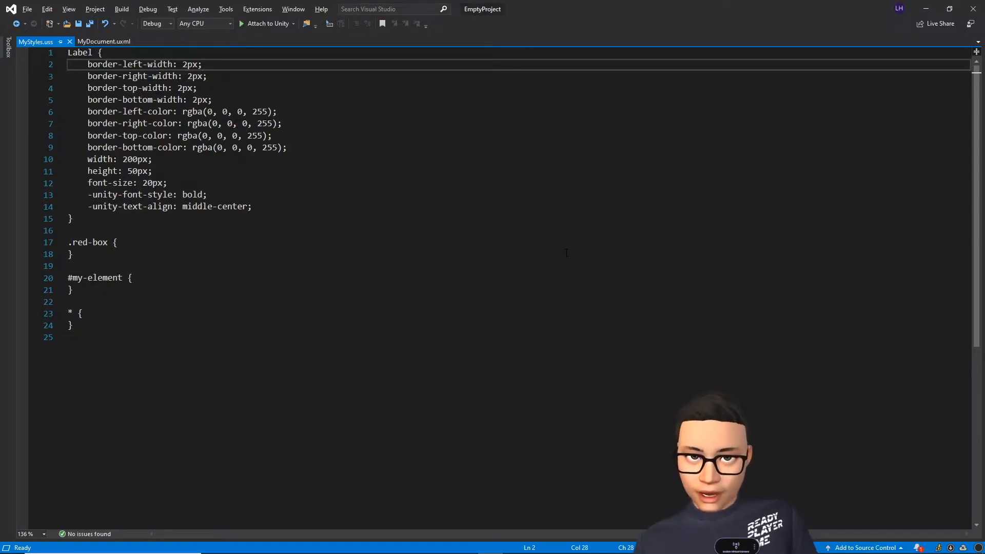
pyautogui.hotkey('alt', 'Tab')
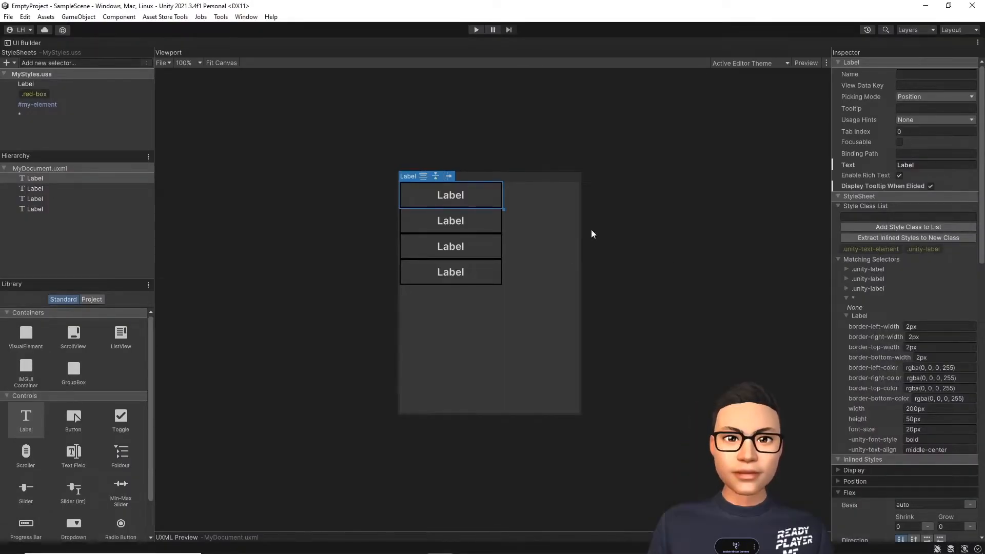
# Step: Delete all four Label elements from MyDocument.uxml
pyautogui.click(115, 178)
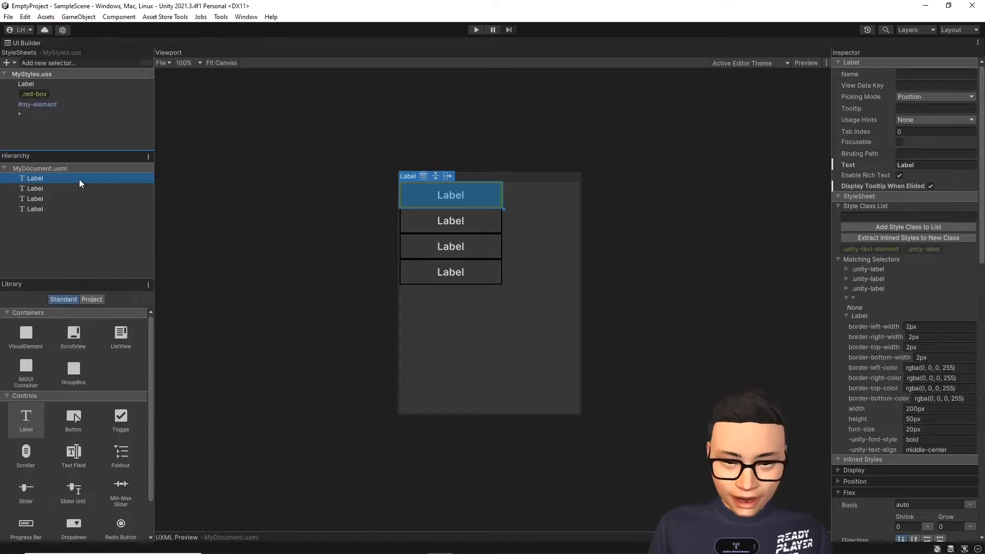
pyautogui.press('Delete')
pyautogui.click(47, 177)
pyautogui.press('Delete')
pyautogui.click(46, 176)
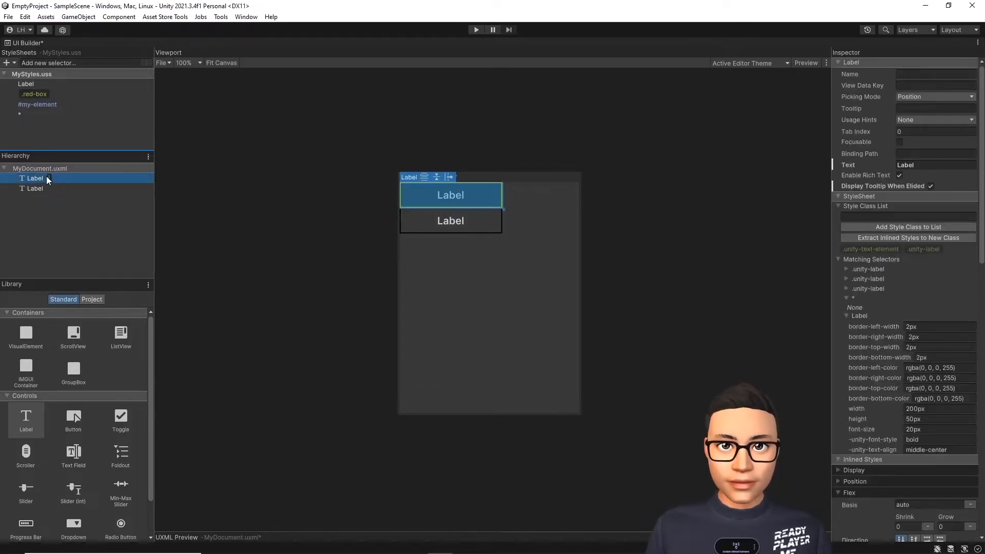
pyautogui.press('Delete')
pyautogui.click(33, 180)
pyautogui.press('Delete')
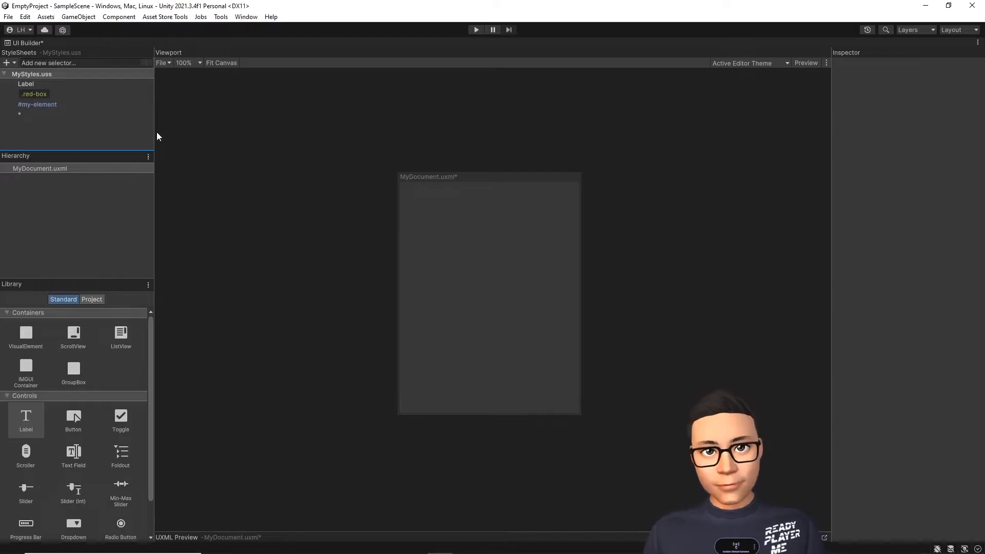
# Step: Add a VisualElement to MyDocument.uxml and set the .red-box selector's size to 200 px wide and 200 px high
pyautogui.click(60, 95)
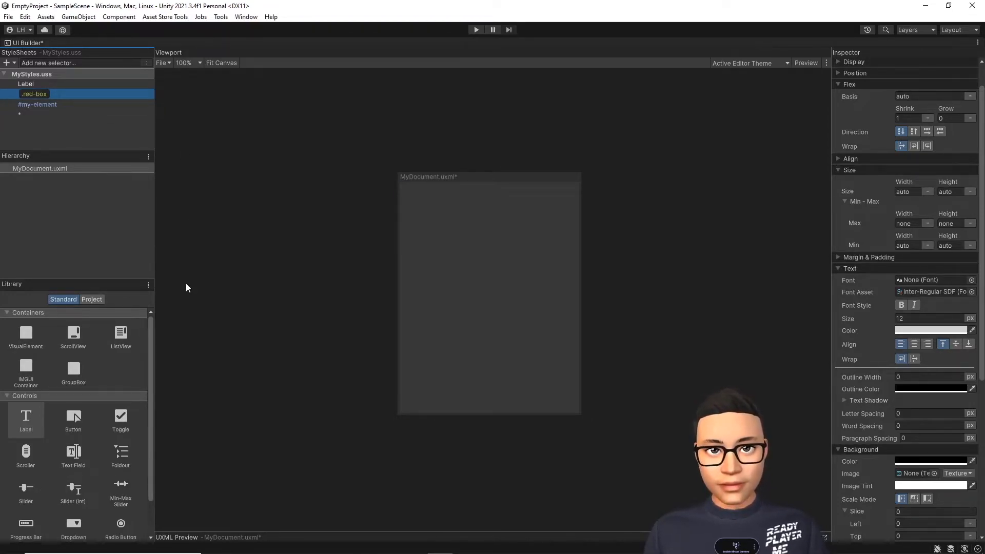
pyautogui.moveTo(33, 338); pyautogui.dragTo(29, 225)
pyautogui.click(109, 97)
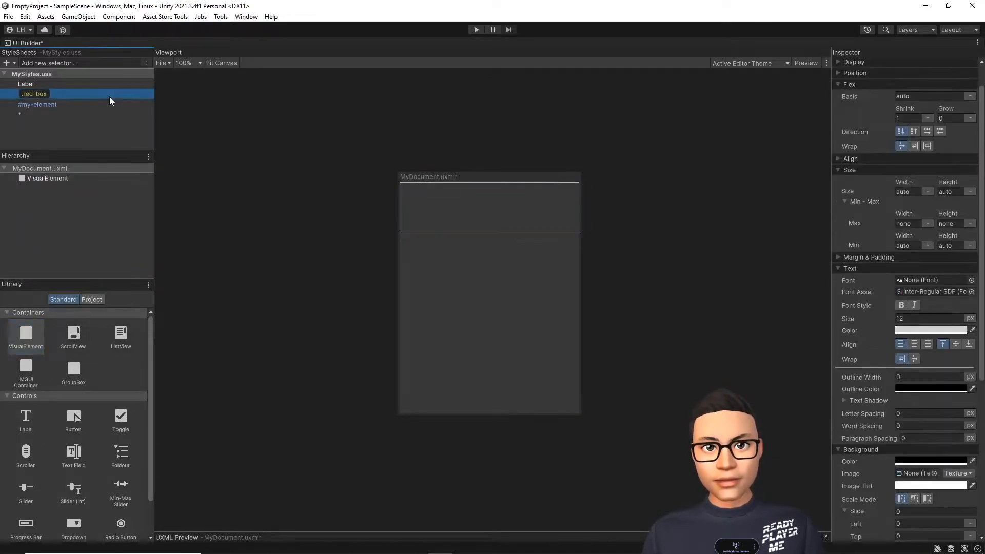
pyautogui.scroll(-1, 928, 281)
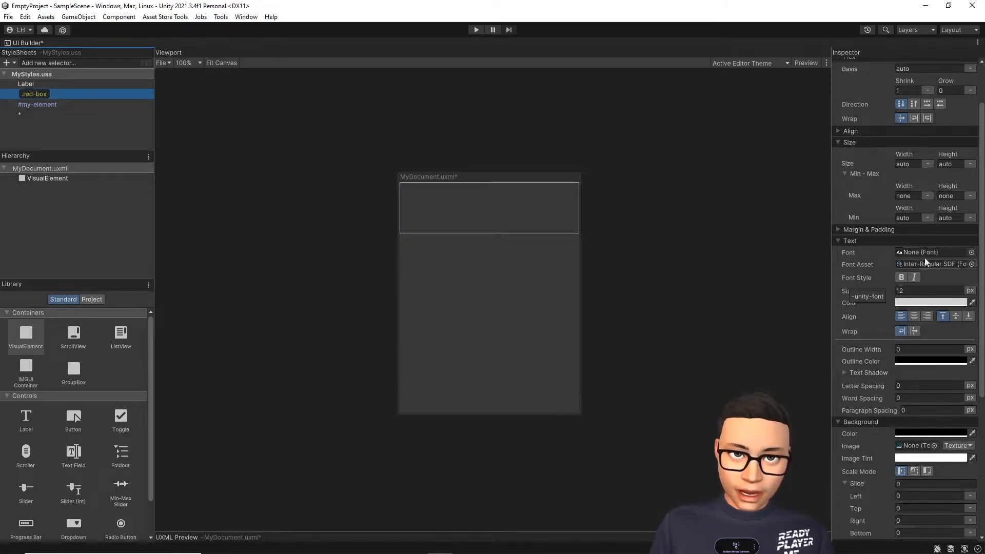
pyautogui.scroll(1, 920, 171)
pyautogui.click(913, 189)
pyautogui.write('200')
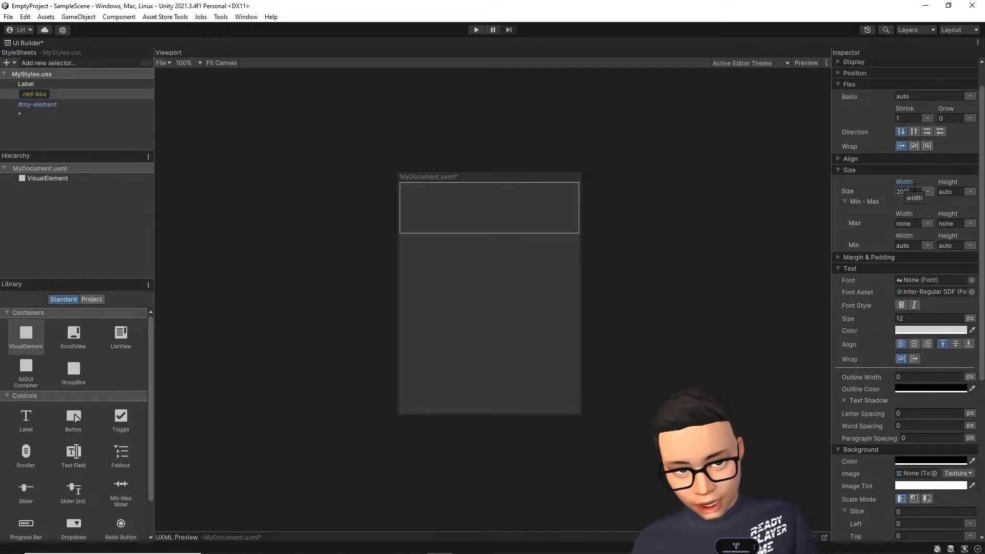
pyautogui.press('Tab')
pyautogui.write('200')
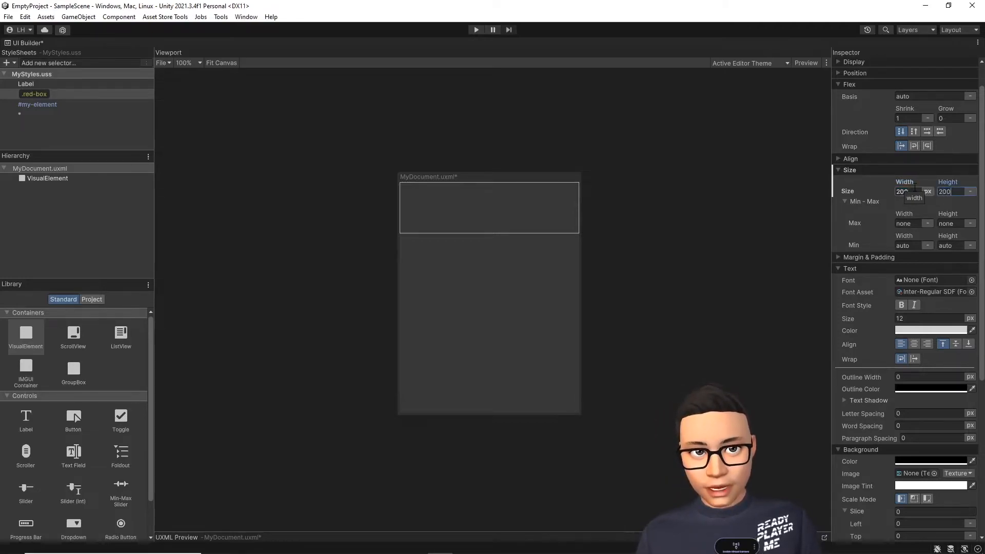
# Step: Set the .red-box selector's background color to red
pyautogui.scroll(-5, 924, 398)
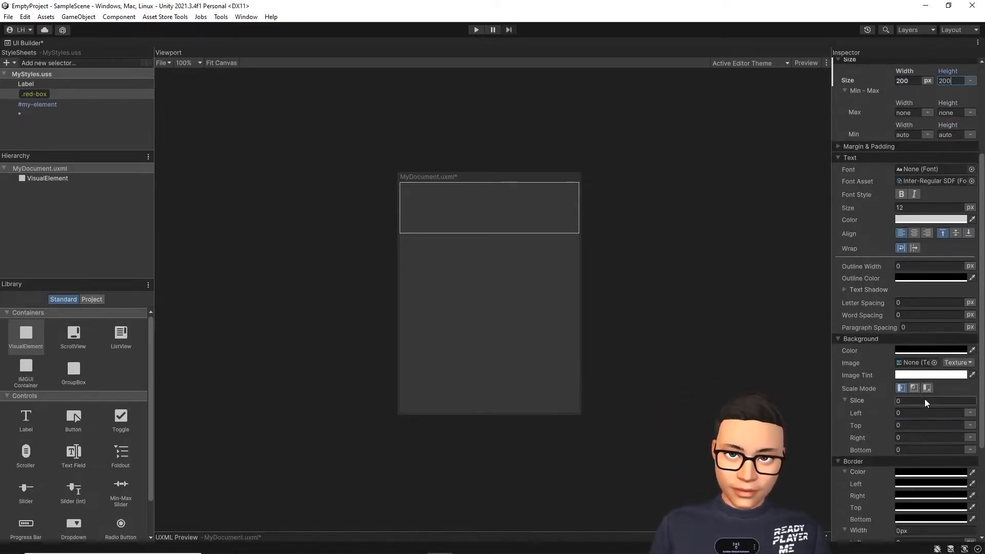
pyautogui.click(940, 322)
pyautogui.moveTo(933, 350); pyautogui.dragTo(949, 332)
pyautogui.click(975, 278)
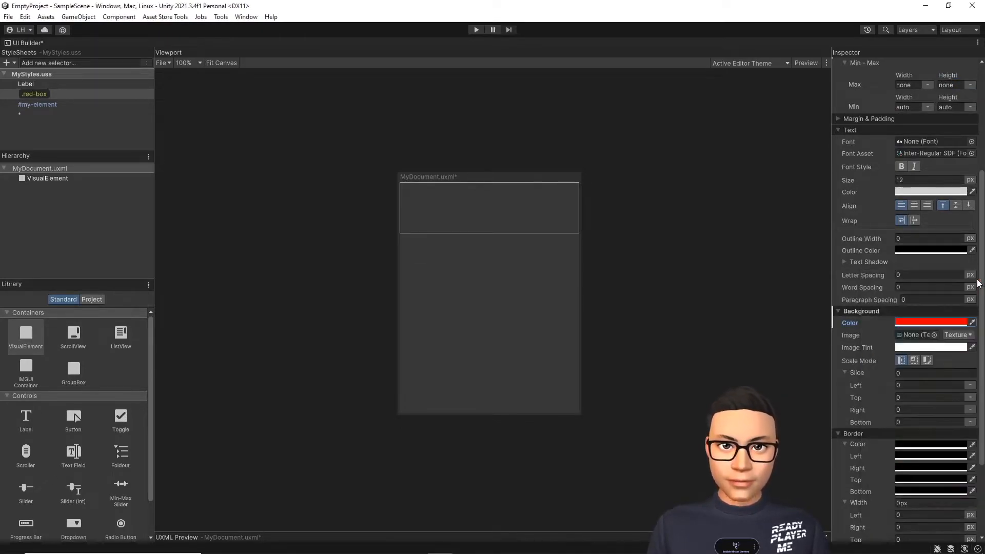
# Step: Apply the .red-box selector to the VisualElement and inspect the element's style class list and matching selectors
pyautogui.click(247, 162)
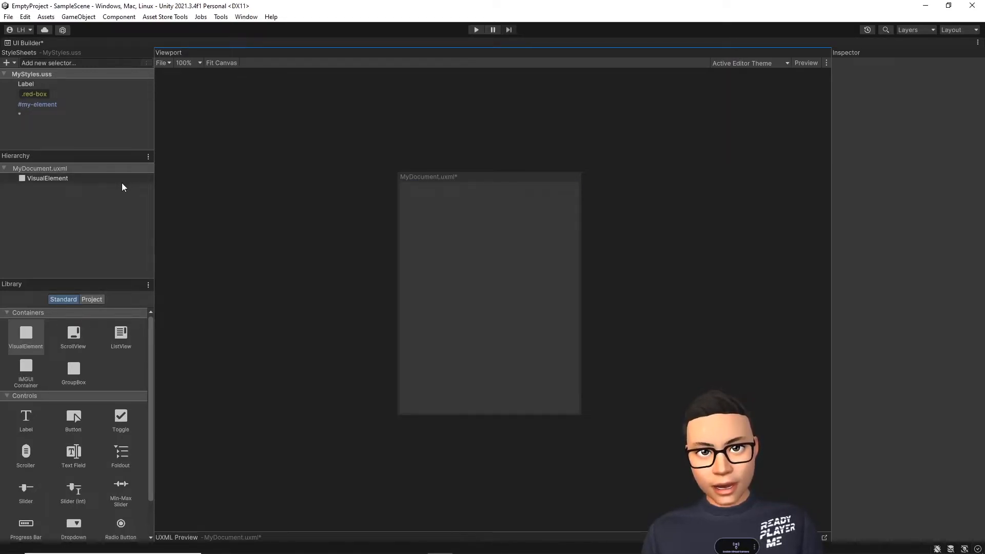
pyautogui.moveTo(37, 94); pyautogui.dragTo(30, 177)
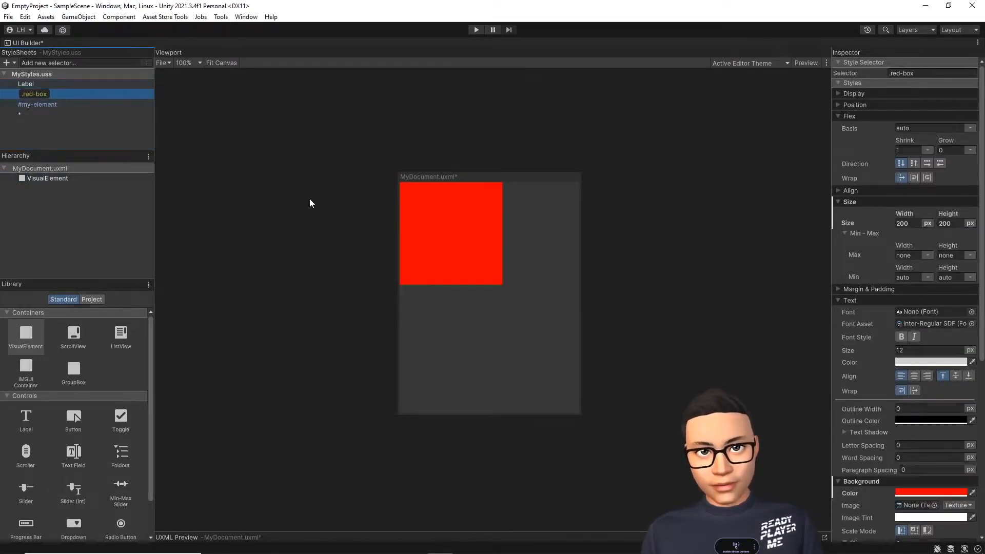
pyautogui.click(835, 80)
pyautogui.click(36, 177)
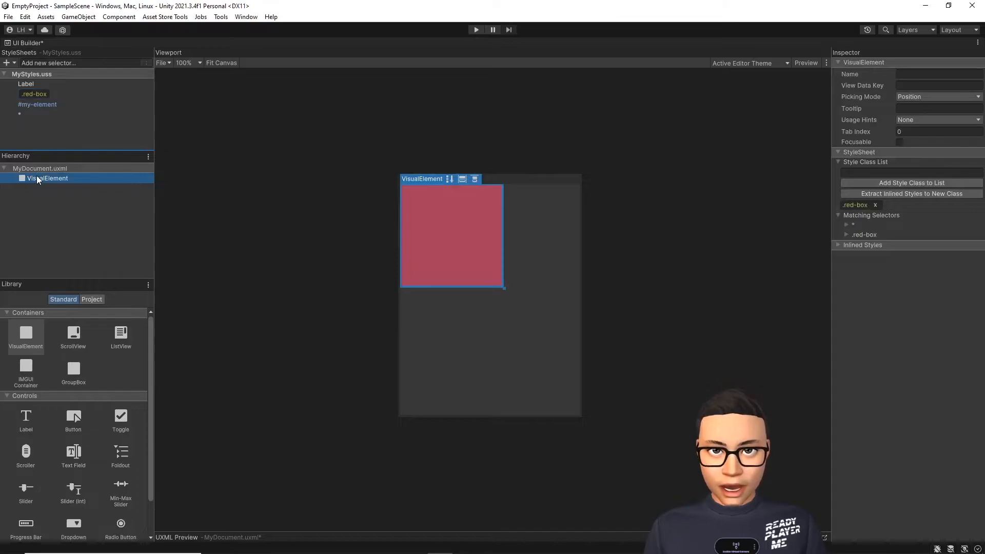
# Step: Remove the red-box class from the VisualElement and re-add it in the style class list as .red-box
pyautogui.click(875, 205)
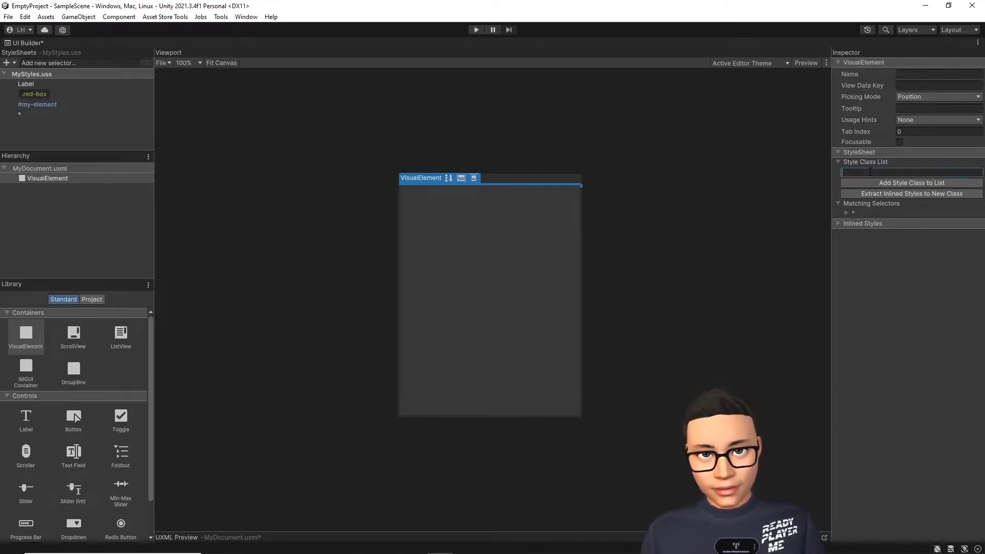
pyautogui.write('.re')
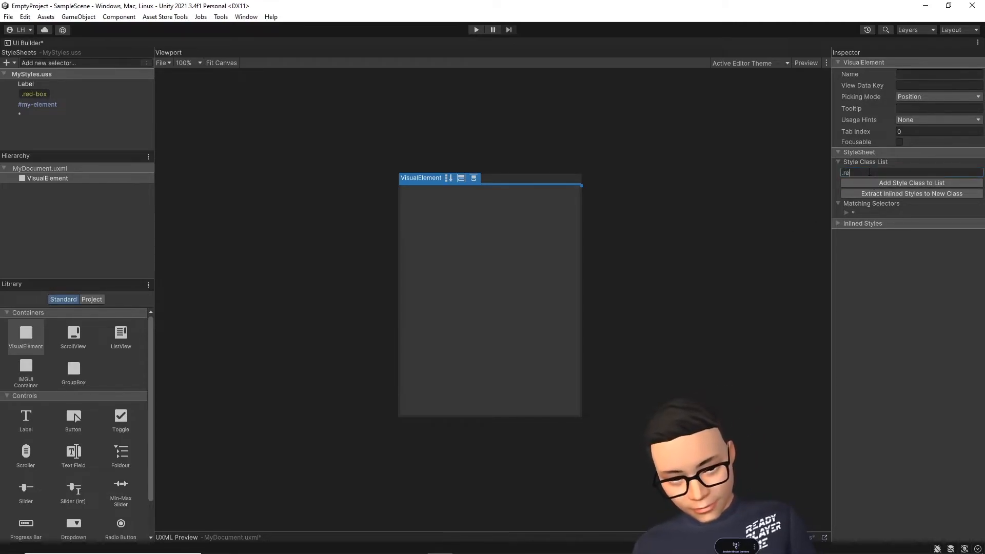
pyautogui.write('d')
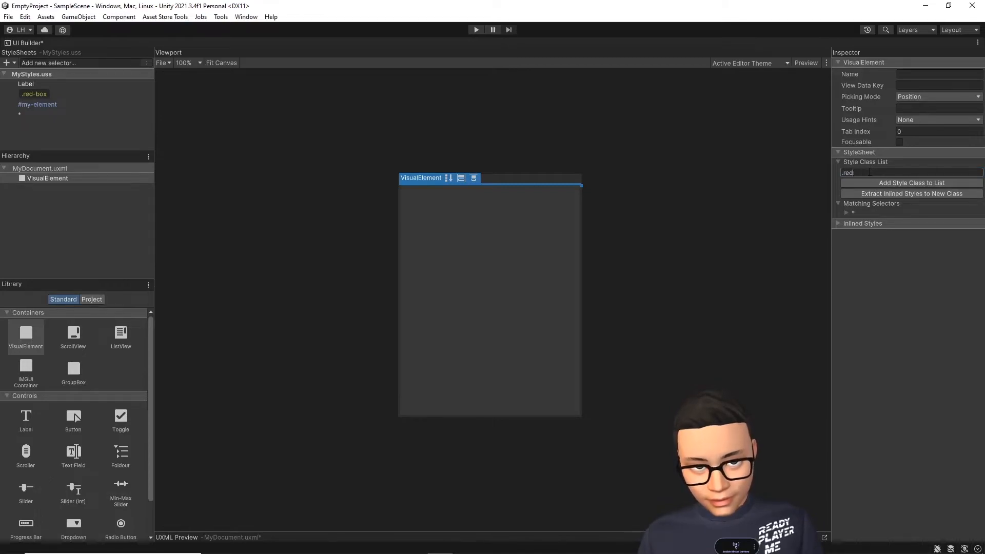
pyautogui.write('box-box')
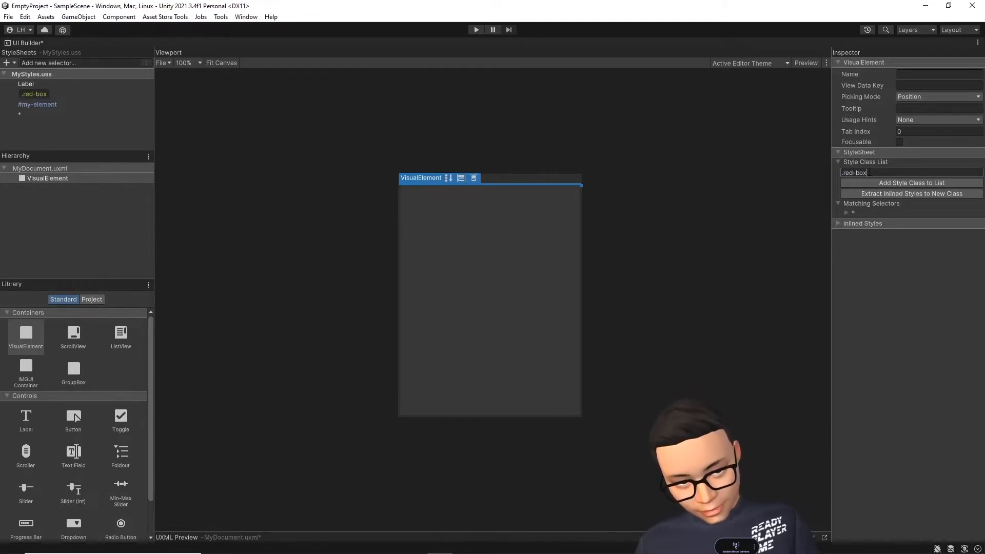
pyautogui.press('Return')
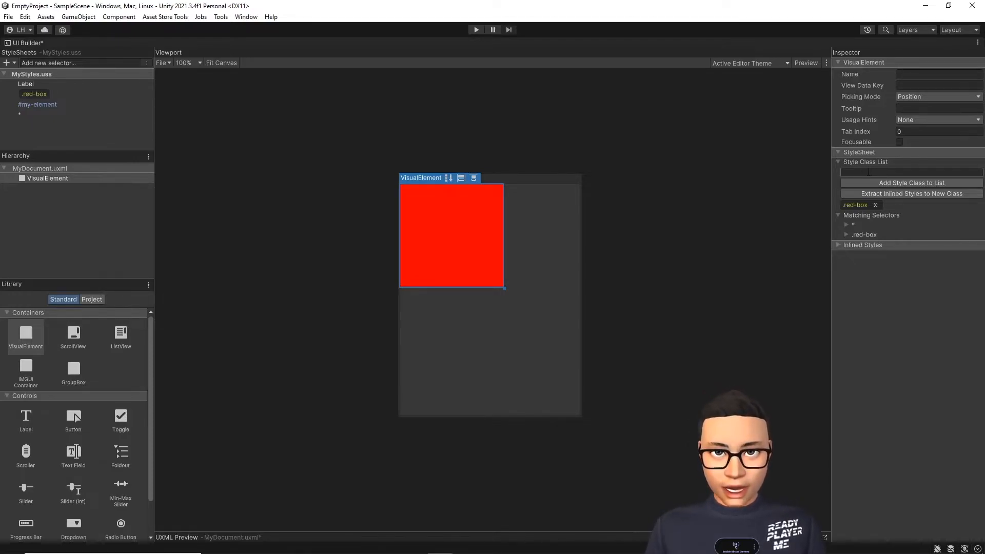
# Step: Remove the VisualElement's class again and add it back as red-box without the leading dot
pyautogui.click(873, 205)
pyautogui.click(861, 174)
pyautogui.write('red-b')
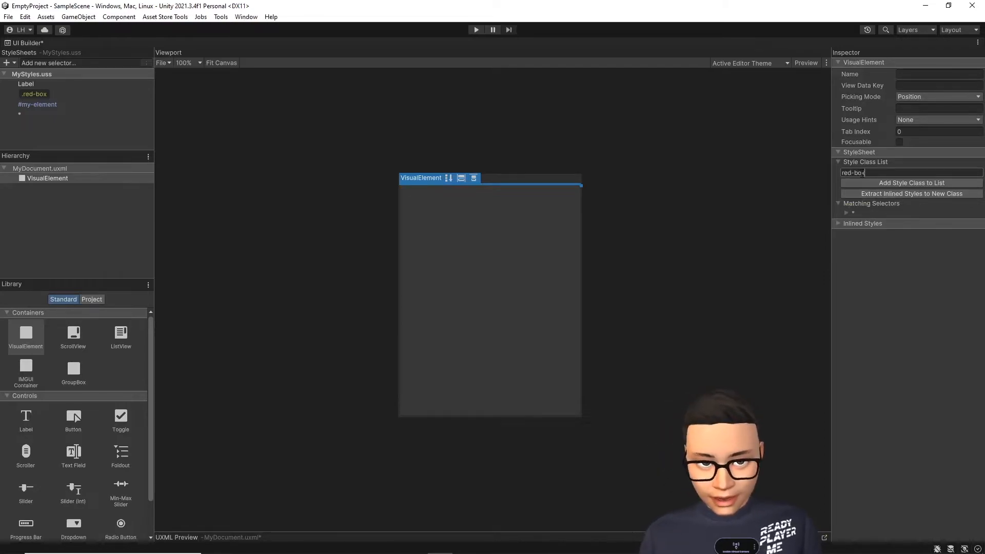
pyautogui.write('ox')
pyautogui.press('Return')
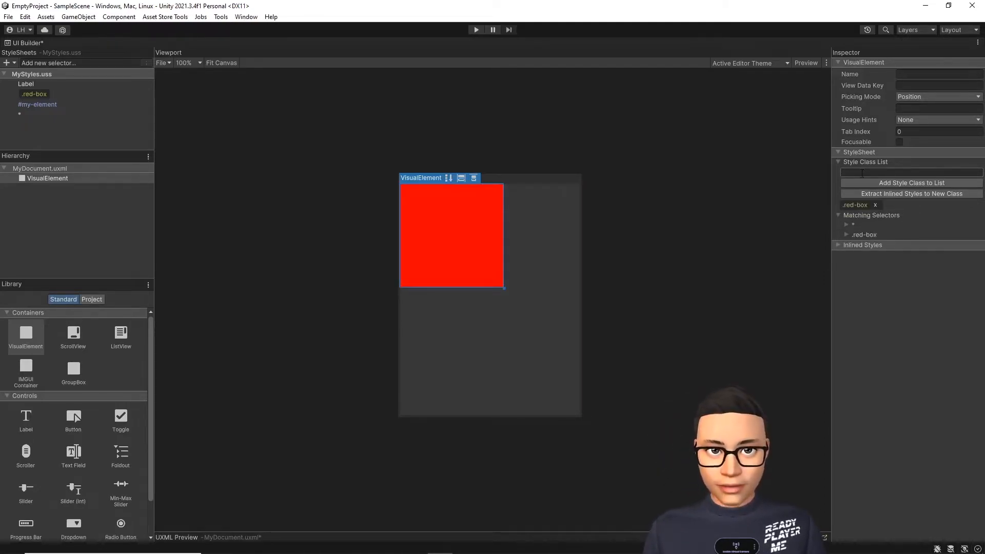
# Step: Remove the red-box class from the VisualElement and save MyDocument.uxml
pyautogui.click(874, 206)
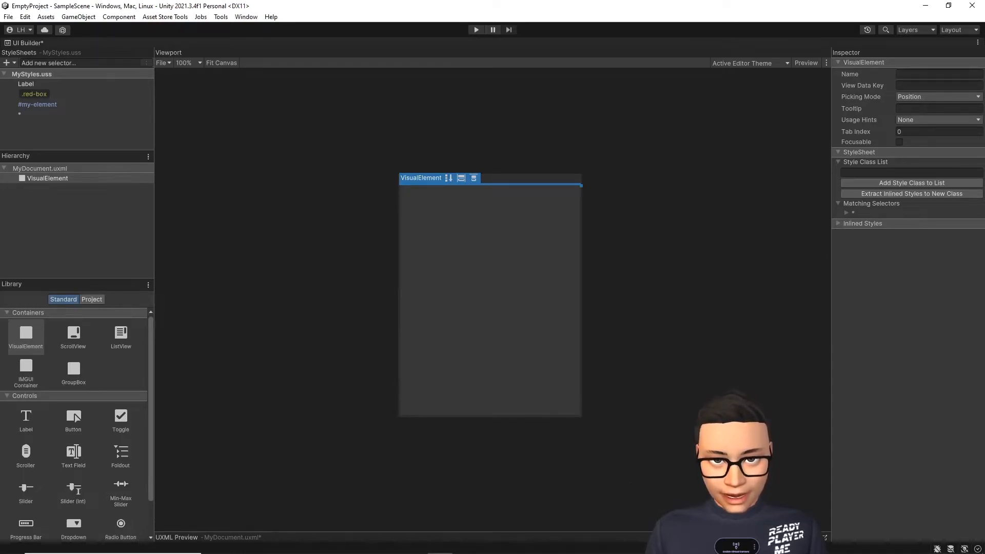
pyautogui.click(167, 63)
pyautogui.click(174, 101)
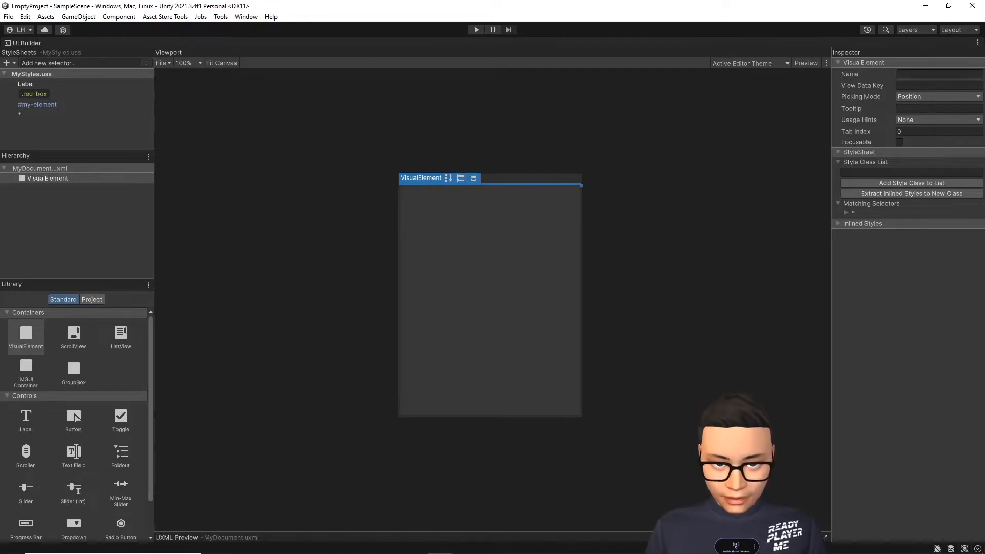
# Step: In Visual Studio, add the attribute class ="red-box" to the ui:VisualElement tag in MyDocument.uxml and save the file
pyautogui.hotkey('alt', 'Tab')
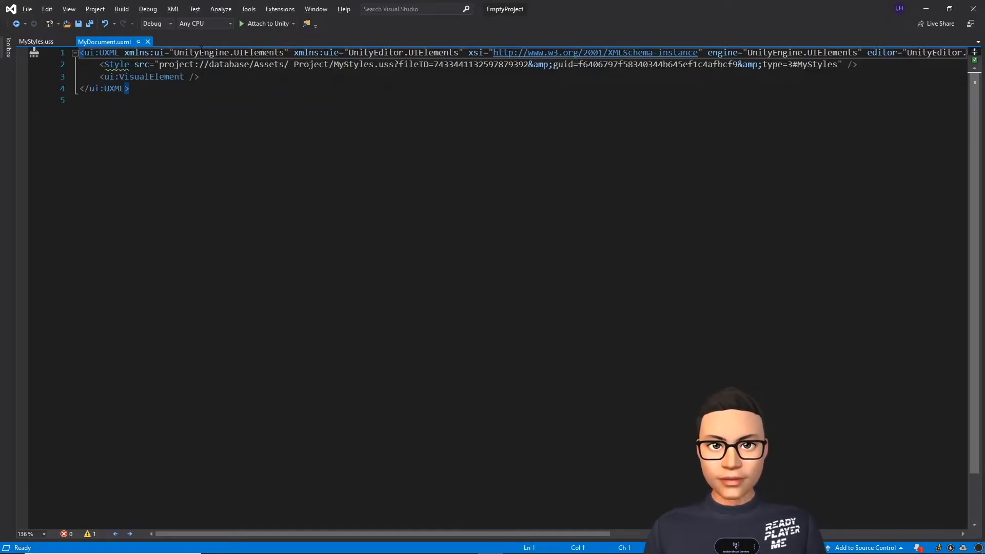
pyautogui.click(189, 78)
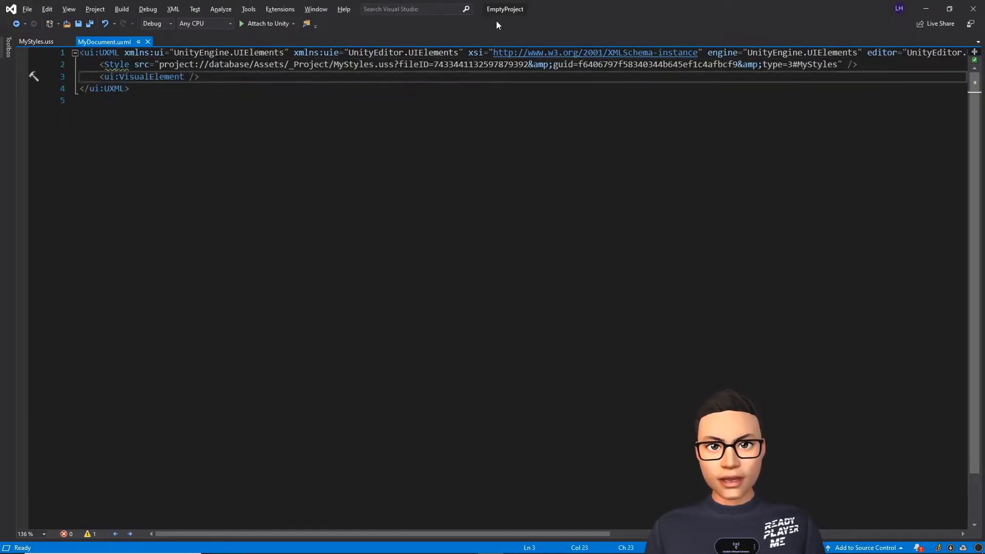
pyautogui.write('class ="')
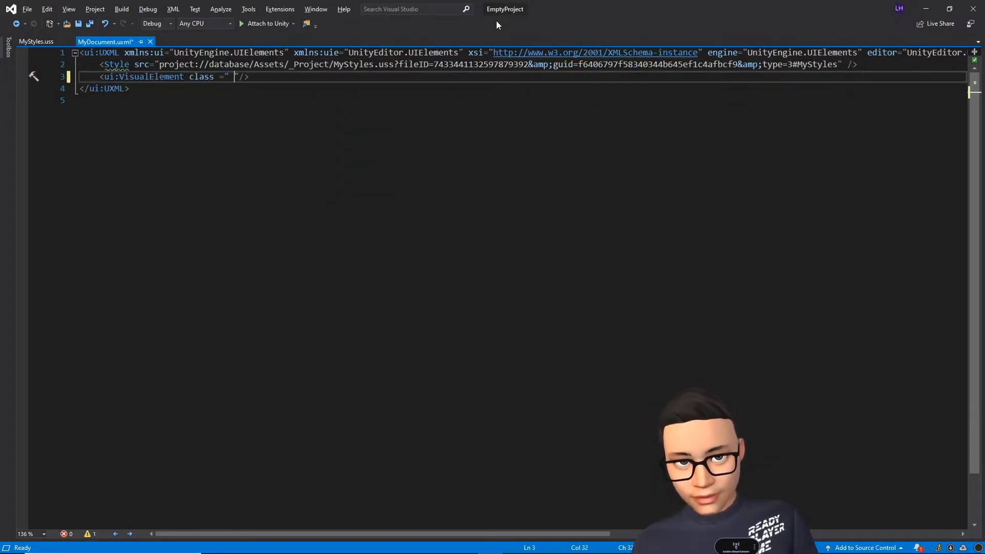
pyautogui.press('Left')
pyautogui.write('red-b')
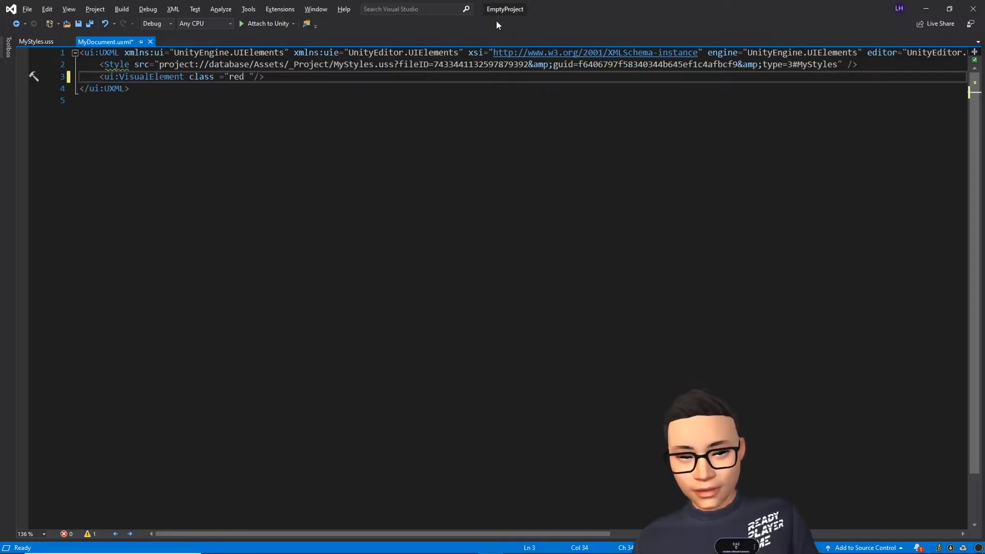
pyautogui.write('ox')
pyautogui.press('Delete')
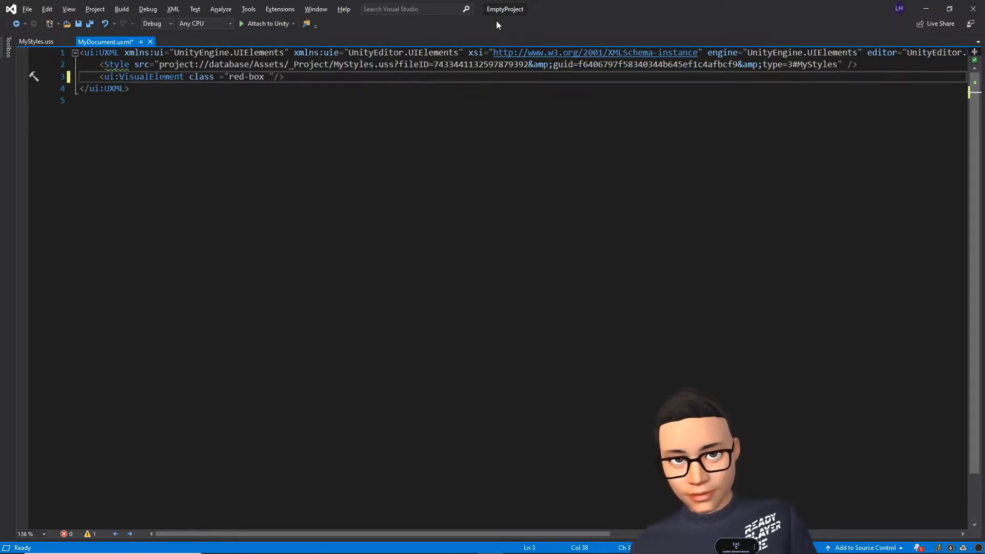
pyautogui.press('End')
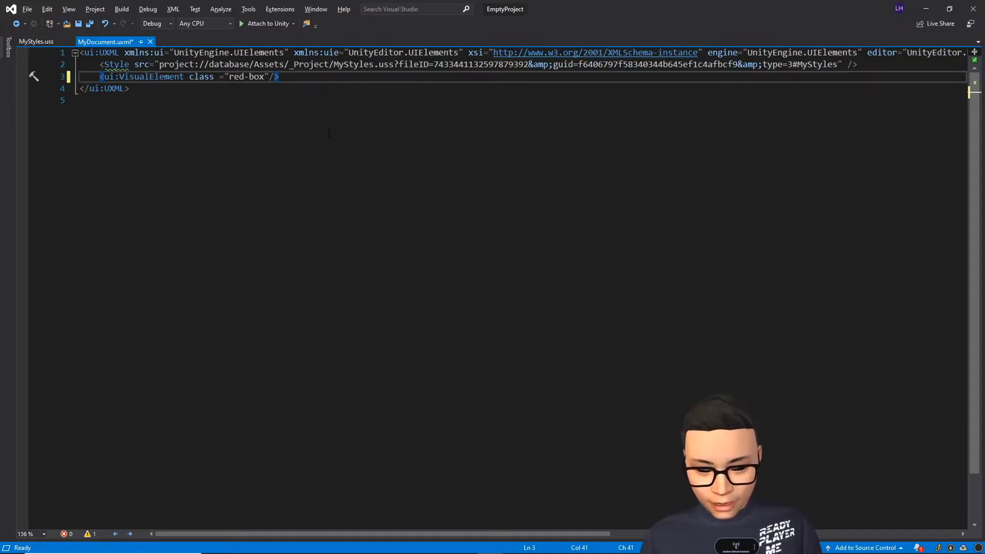
pyautogui.hotkey('ctrl', 's')
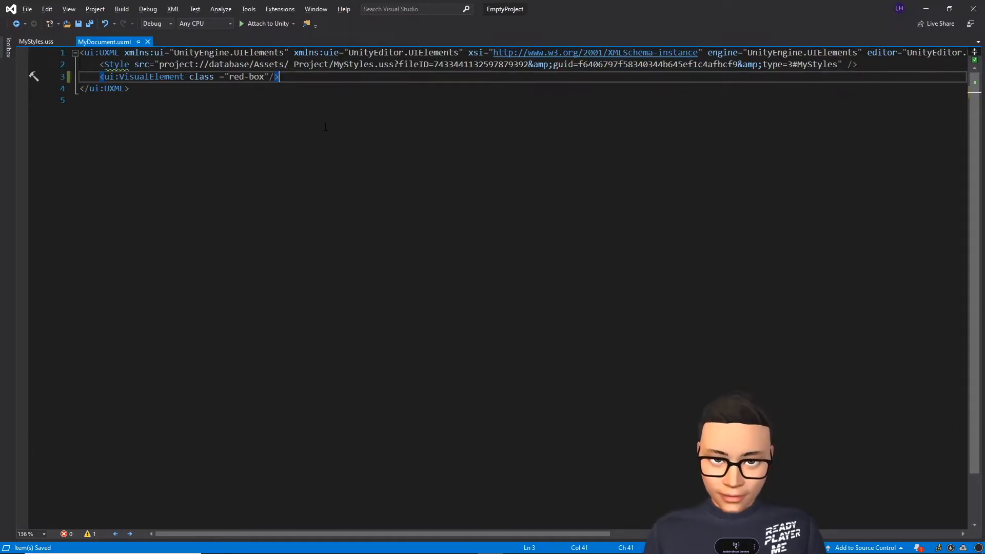
# Step: Switch to Unity's UI Builder, remove the red-box class from the VisualElement, and save MyDocument.uxml
pyautogui.hotkey('alt', 'Tab')
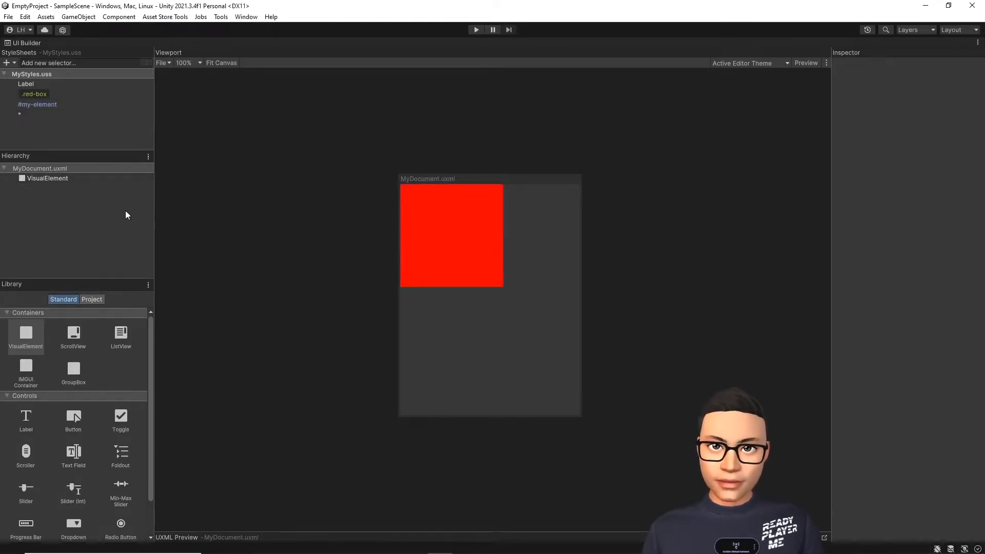
pyautogui.click(121, 180)
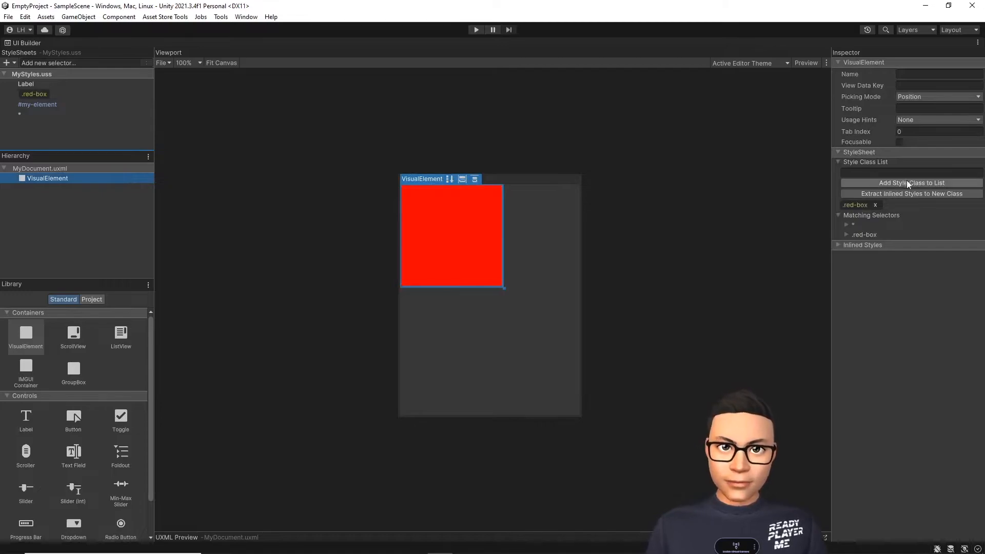
pyautogui.click(875, 205)
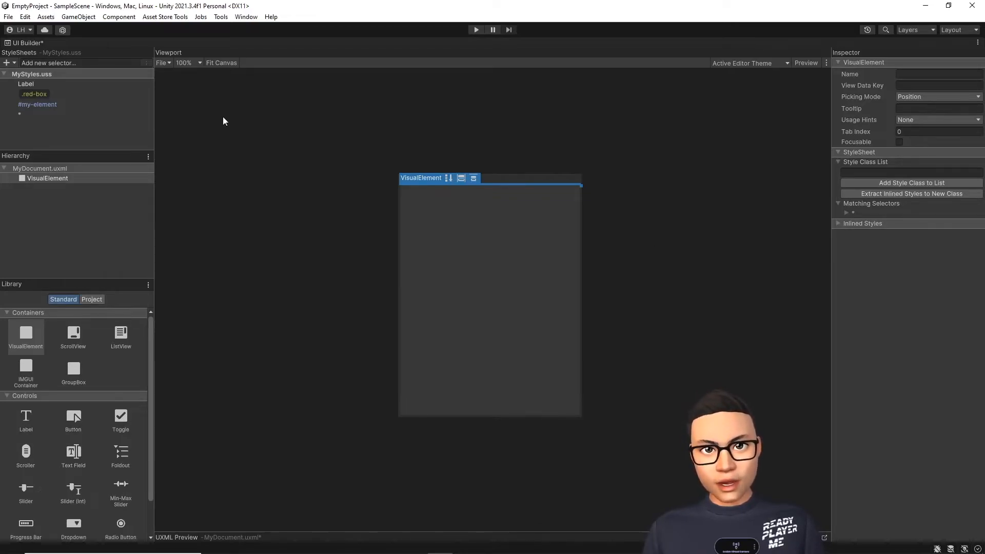
pyautogui.click(197, 184)
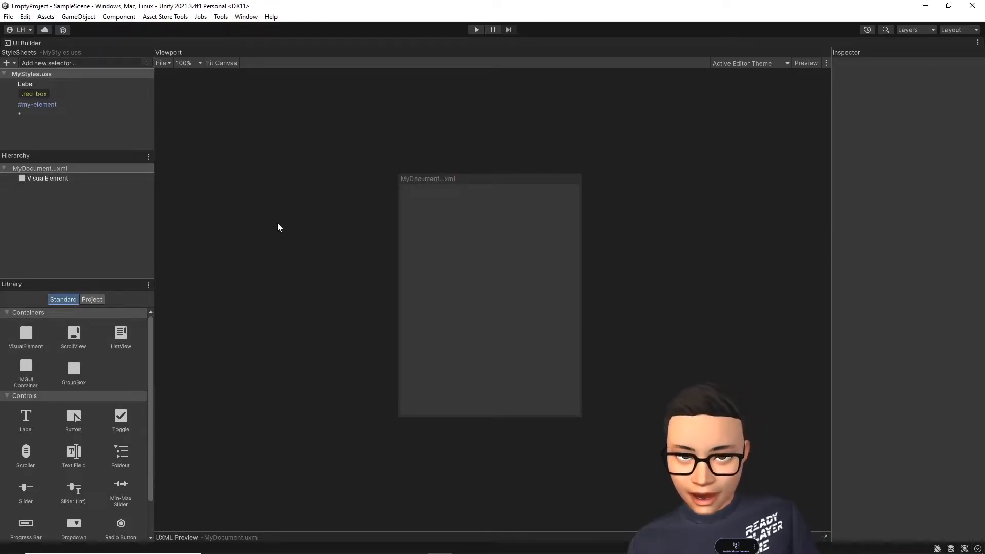
# Step: Open the Custom Visual Elements Generator and add a string attribute named text with the default value My Label
pyautogui.click(219, 17)
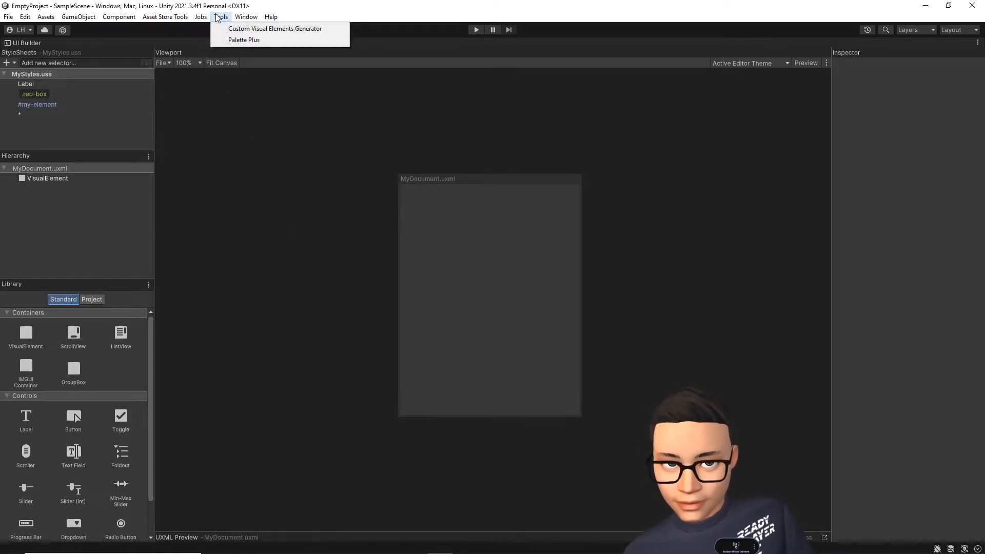
pyautogui.click(253, 29)
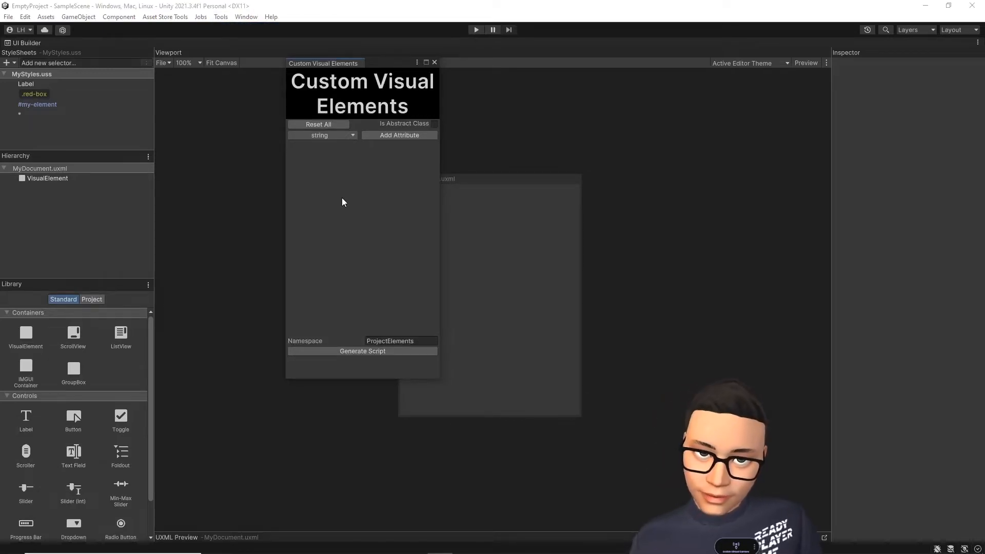
pyautogui.click(385, 136)
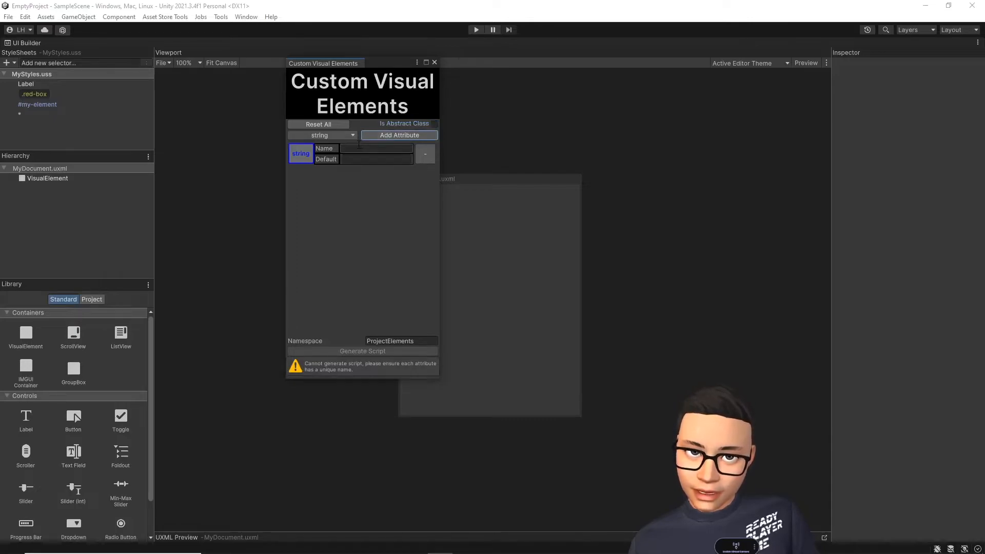
pyautogui.write('tex')
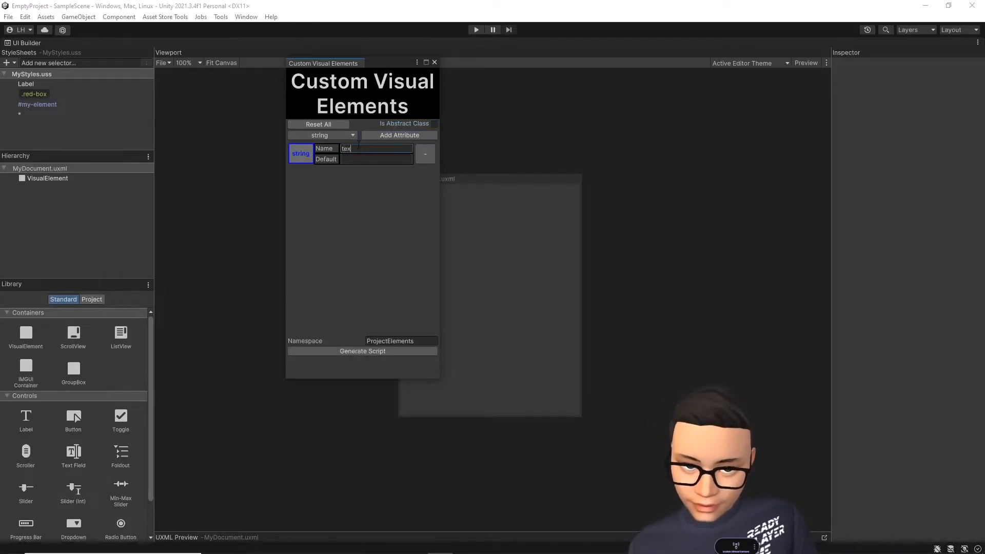
pyautogui.write('t')
pyautogui.click(358, 160)
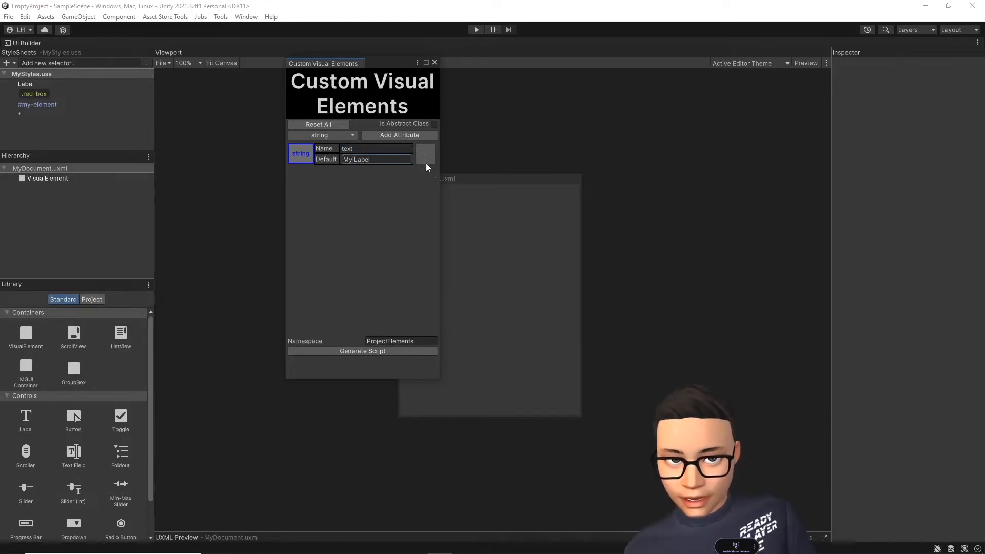
# Step: Generate the custom element script and save it as MyLabel.cs in the Assets/_Project folder
pyautogui.click(369, 352)
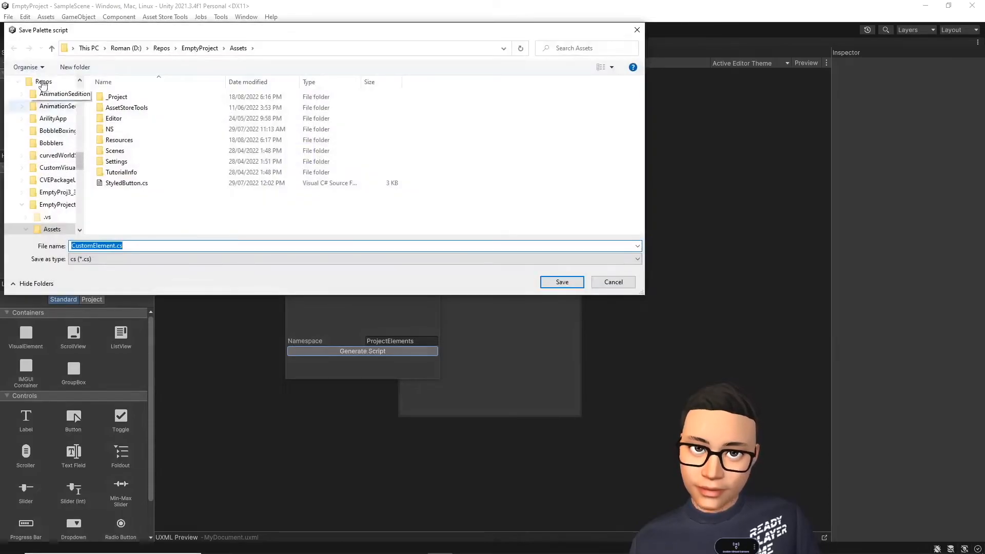
pyautogui.doubleClick(105, 97)
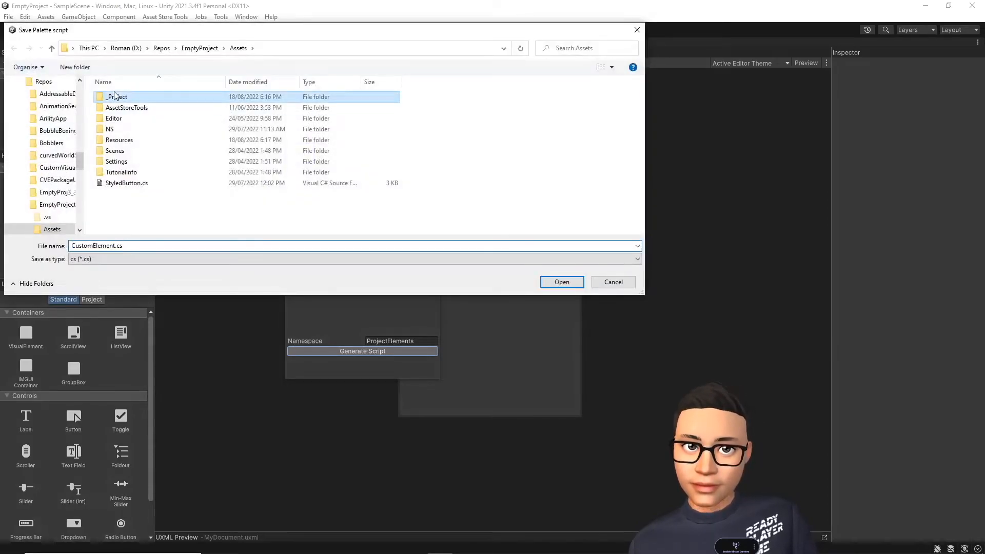
pyautogui.click(115, 245)
pyautogui.doubleClick(115, 245)
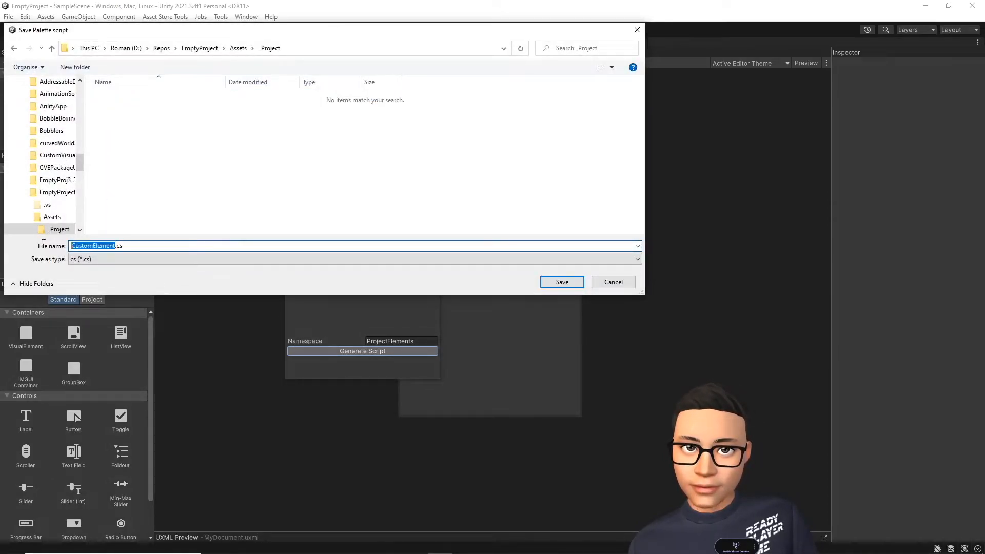
pyautogui.write('MyLabel')
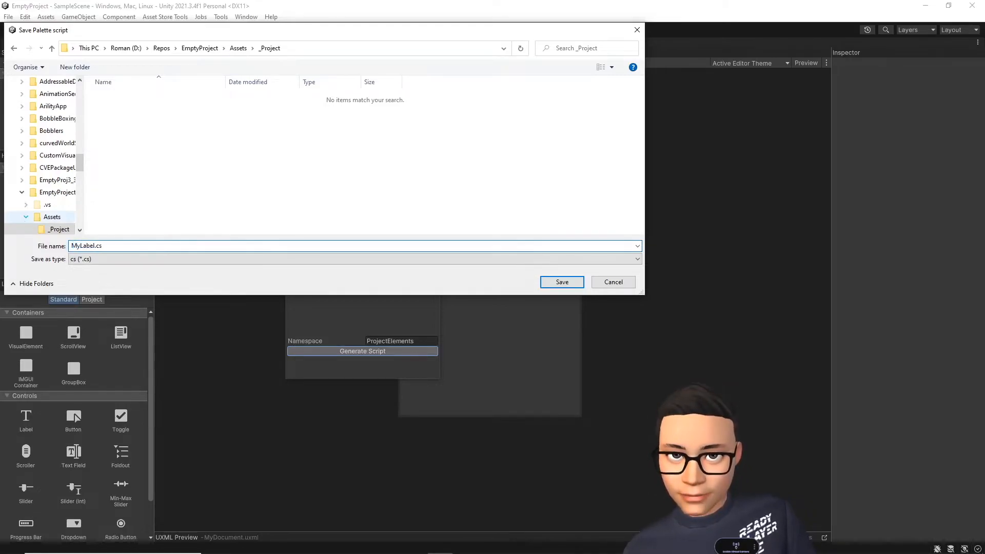
pyautogui.click(562, 282)
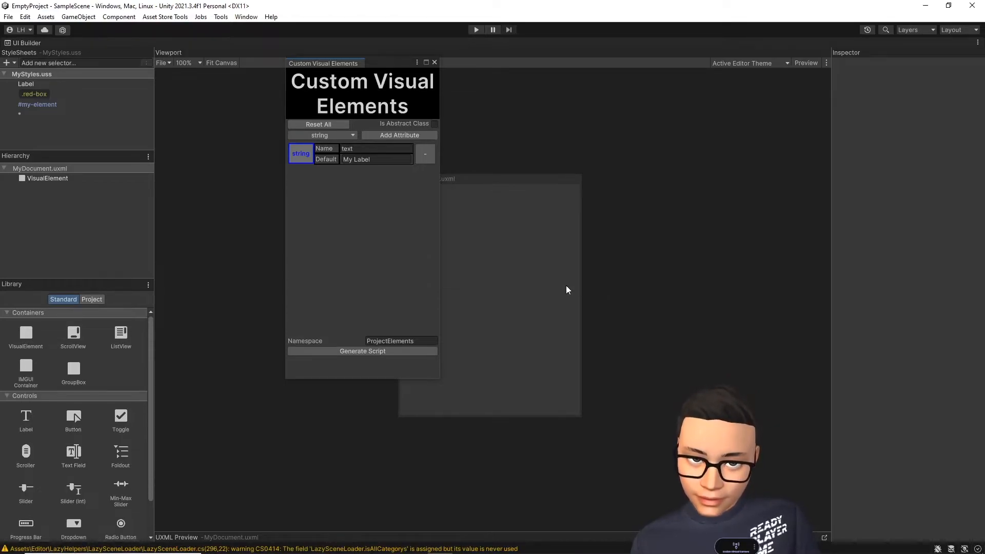
# Step: Close the generator and open the MyLabel script in Visual Studio, normalizing its line endings to Windows (CR LF)
pyautogui.doubleClick(20, 45)
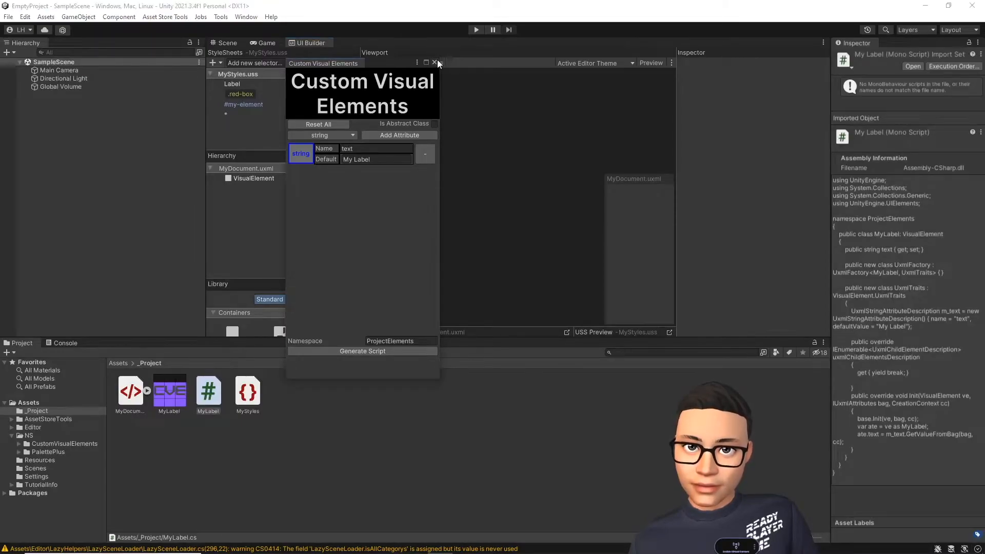
pyautogui.click(434, 62)
pyautogui.click(209, 392)
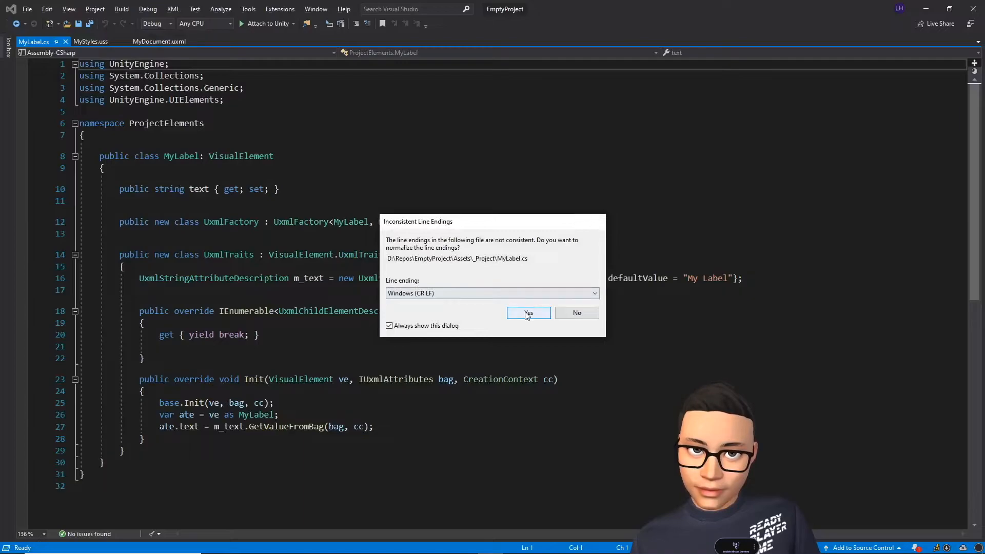
pyautogui.click(527, 314)
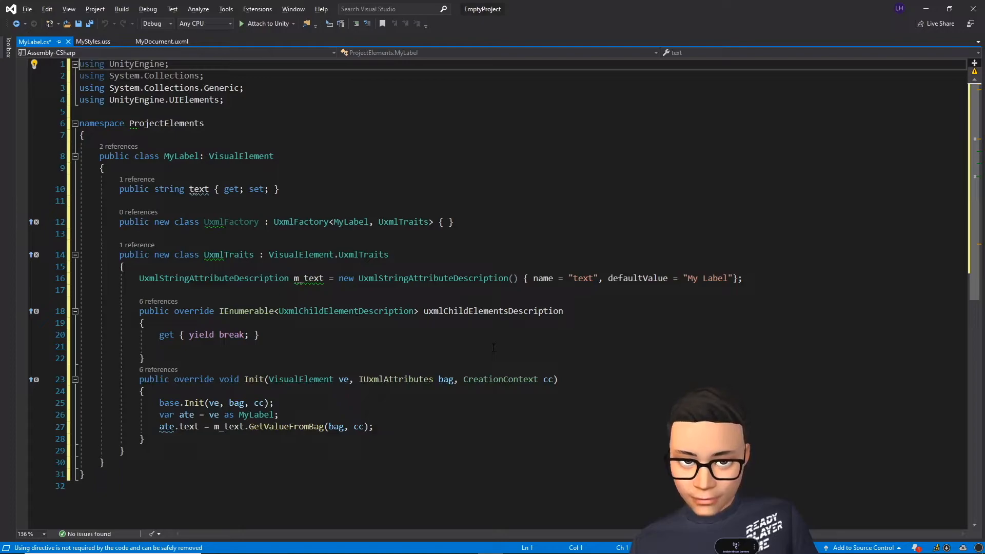
# Step: Declare the field public Label m_label; below the text property in the MyLabel class
pyautogui.click(397, 431)
pyautogui.click(301, 190)
pyautogui.press('Return')
pyautogui.press('Return')
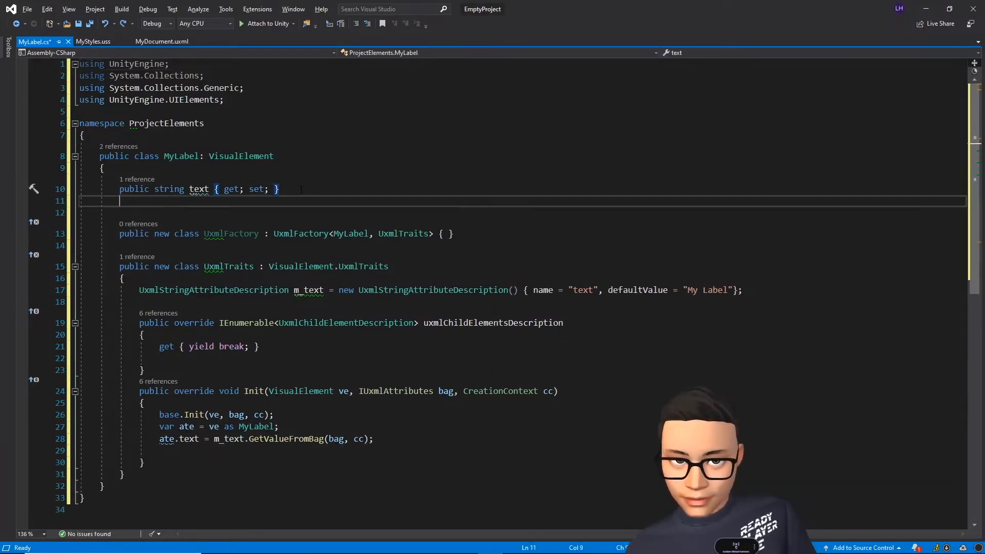
pyautogui.write('public')
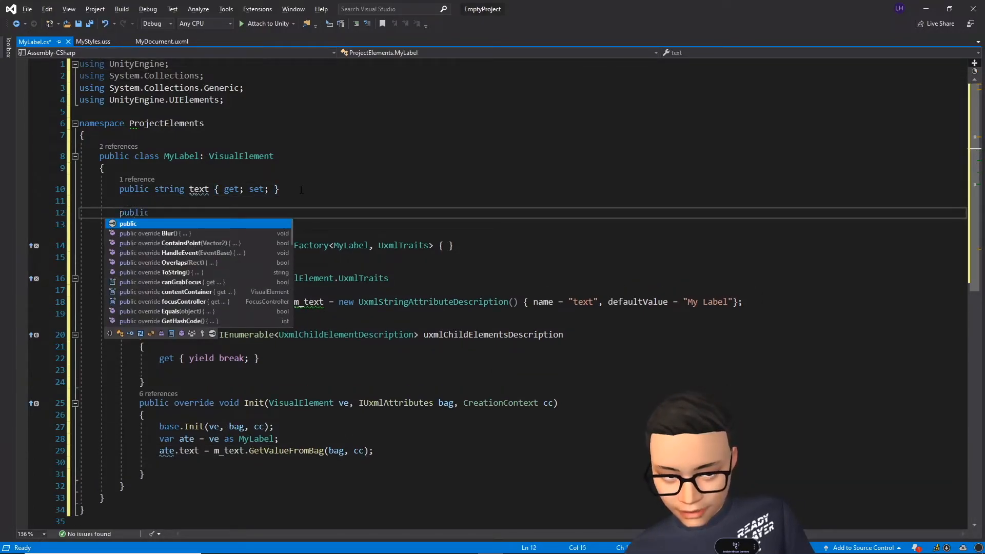
pyautogui.write(' label')
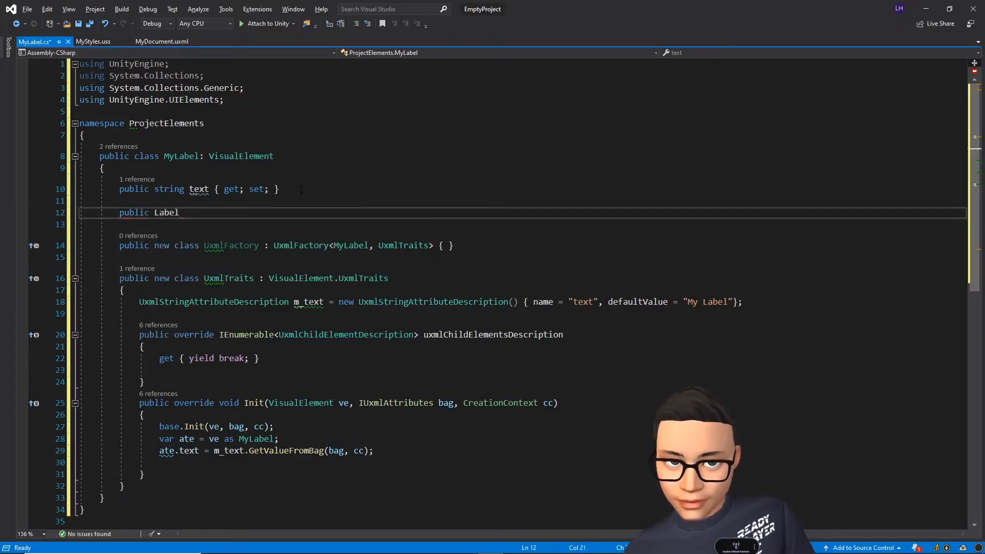
pyautogui.write(' m_l')
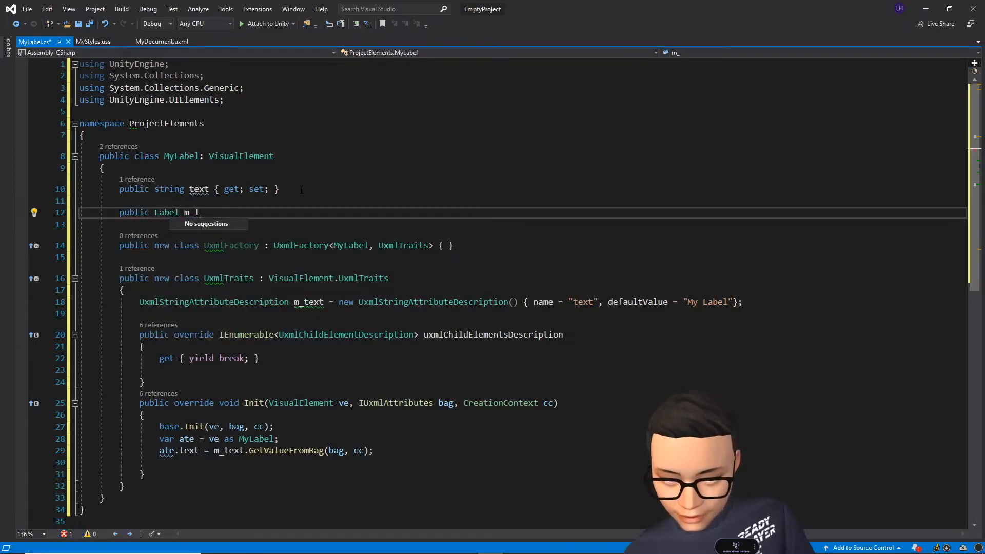
pyautogui.write('abel;')
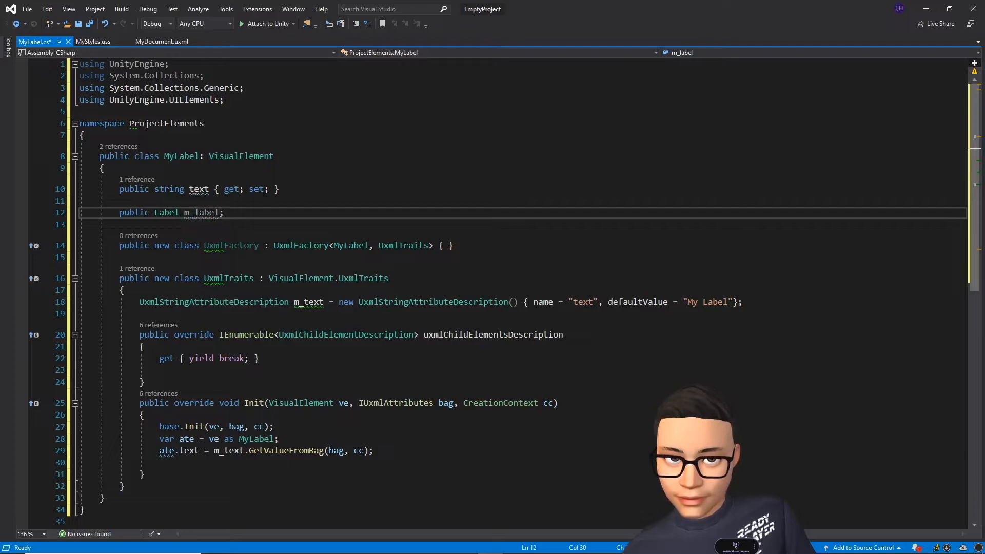
# Step: Add an empty public MyLabel() constructor after the UxmlTraits class
pyautogui.click(142, 486)
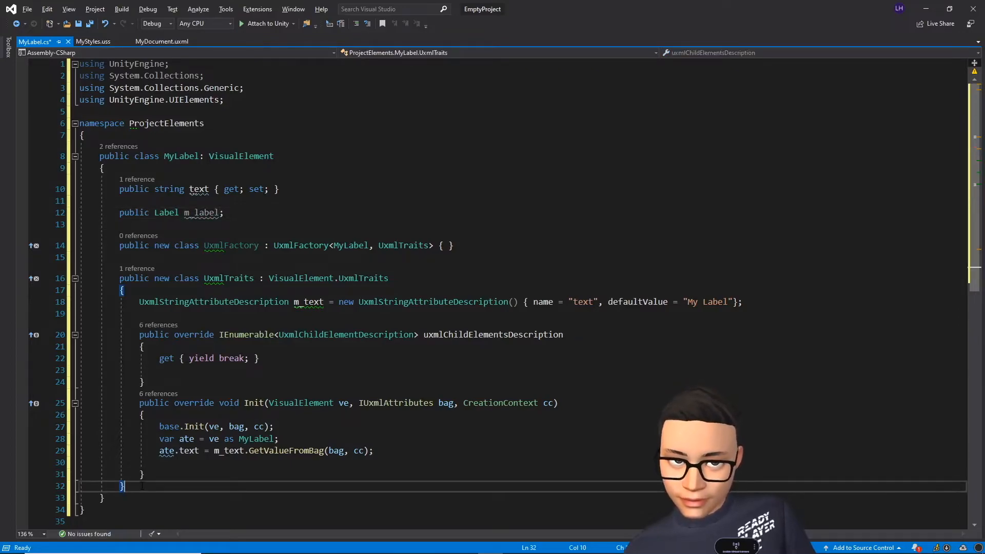
pyautogui.press('Return')
pyautogui.press('Return')
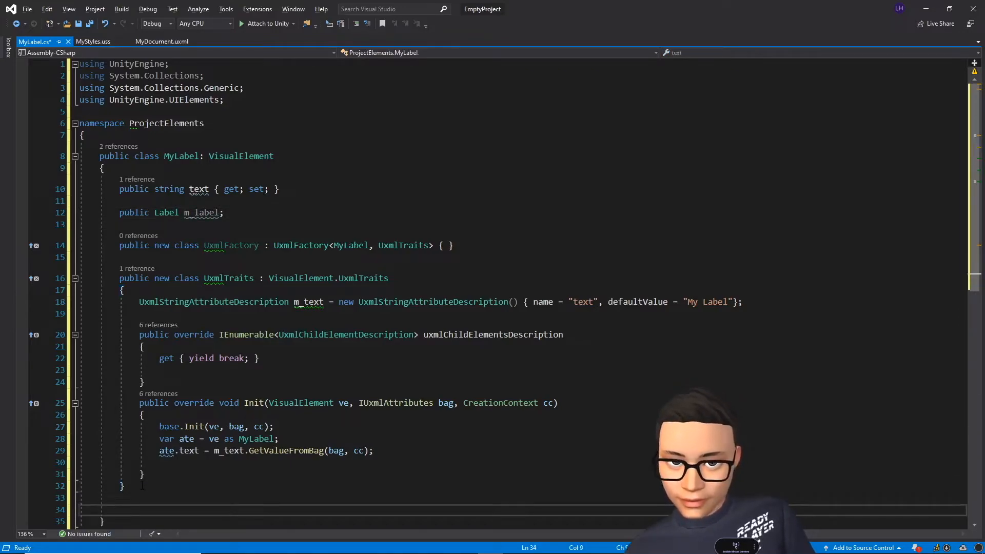
pyautogui.write('pu')
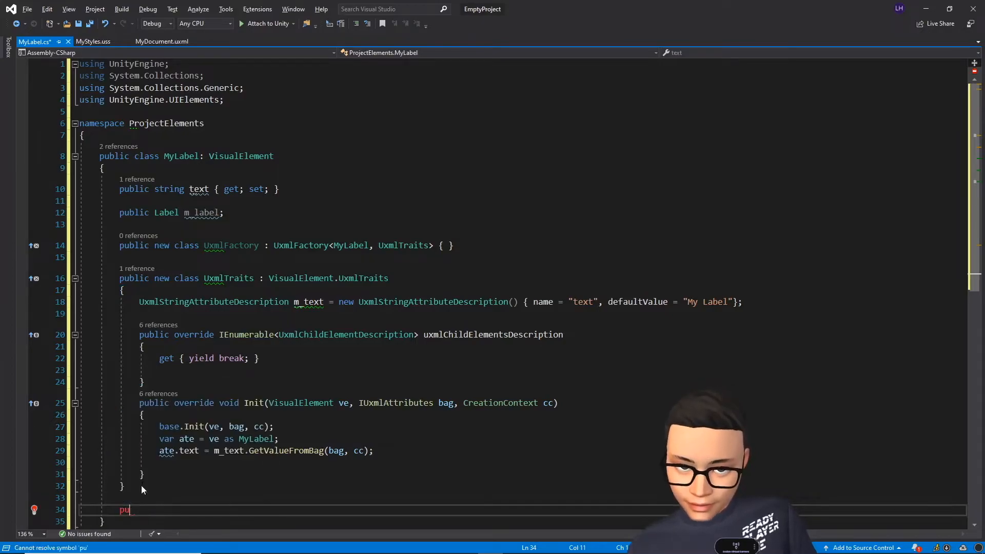
pyautogui.write('blic My')
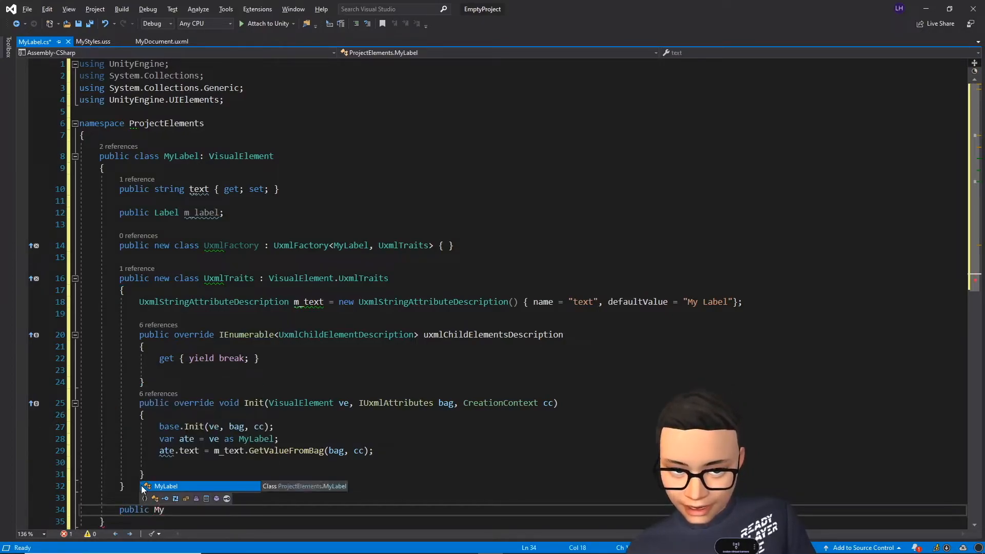
pyautogui.write('Label()')
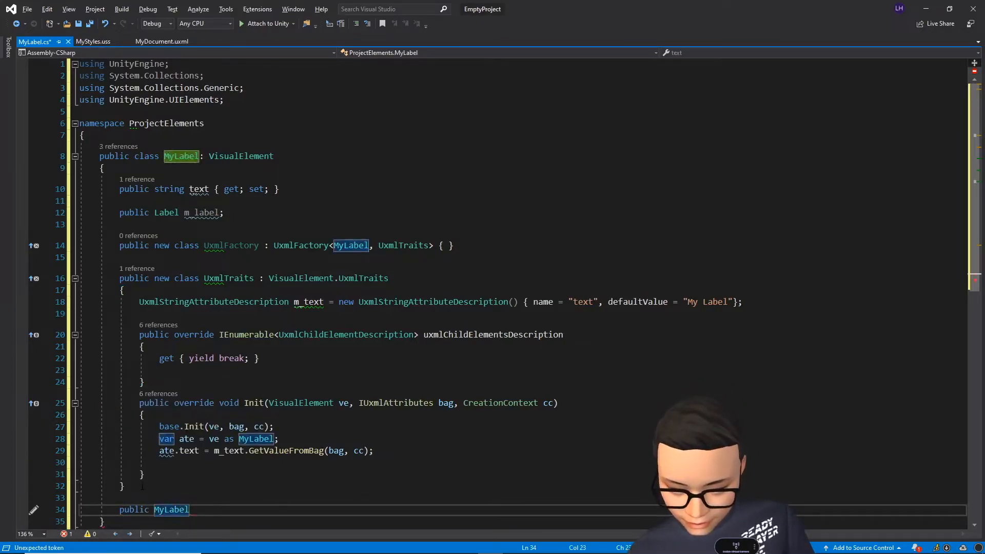
pyautogui.press('Return')
pyautogui.write('{')
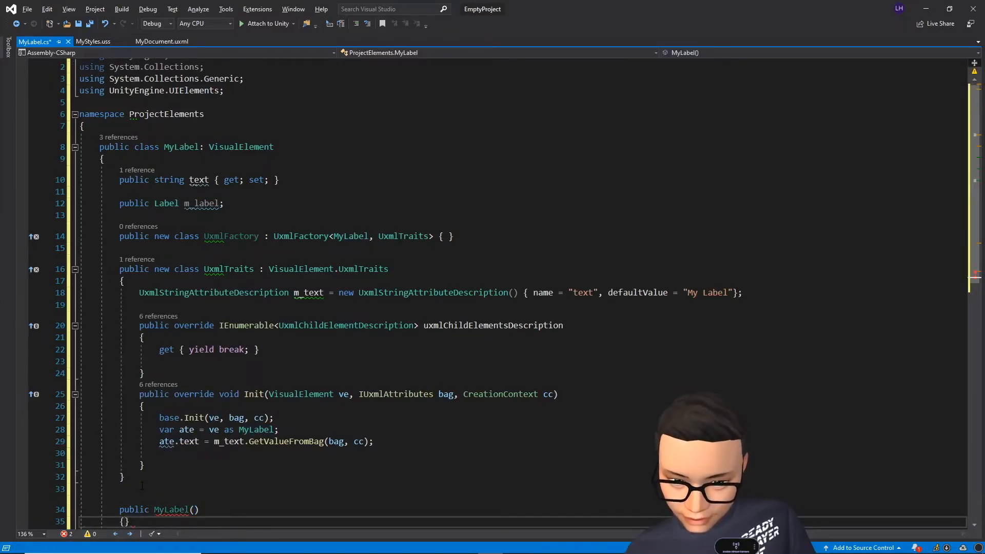
pyautogui.press('Return')
pyautogui.scroll(-4, 140, 486)
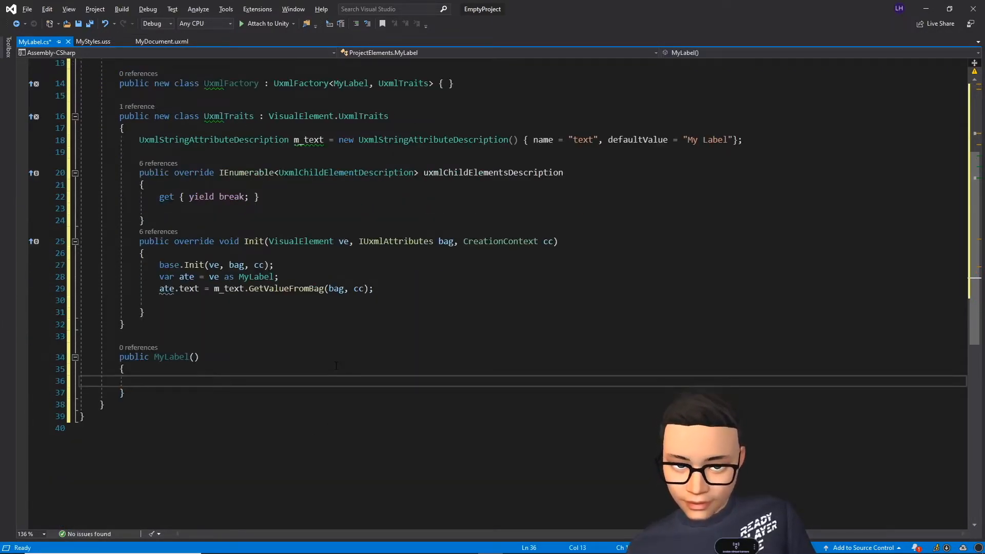
# Step: Inside the MyLabel constructor, initialize the field with m_label = new Label();
pyautogui.write('ml')
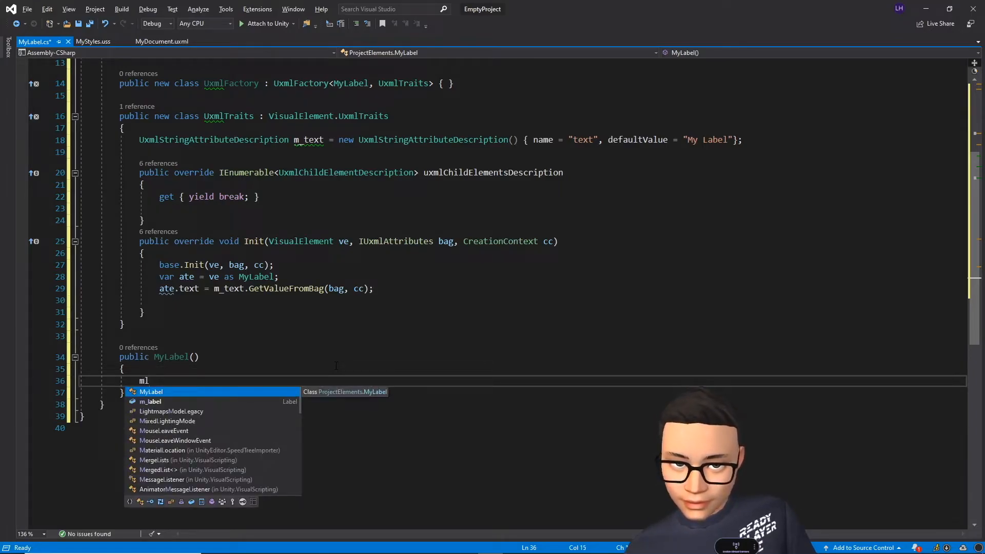
pyautogui.press('Down')
pyautogui.press('Tab')
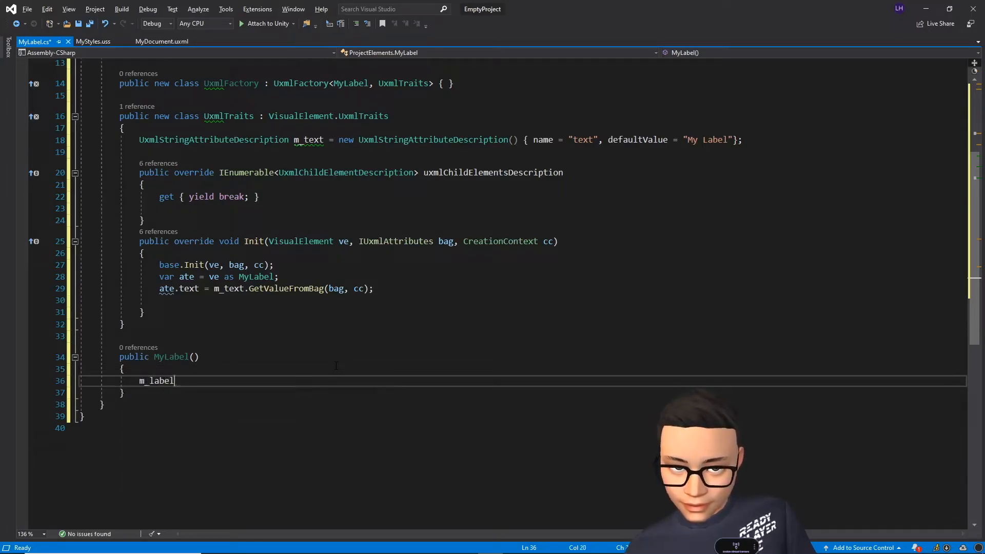
pyautogui.write('= new')
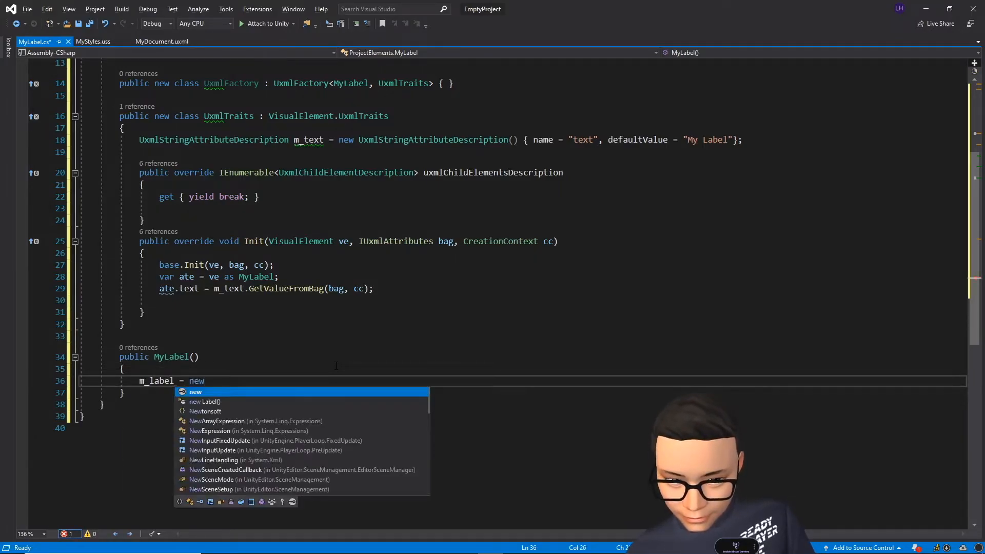
pyautogui.press('Down')
pyautogui.press('Tab')
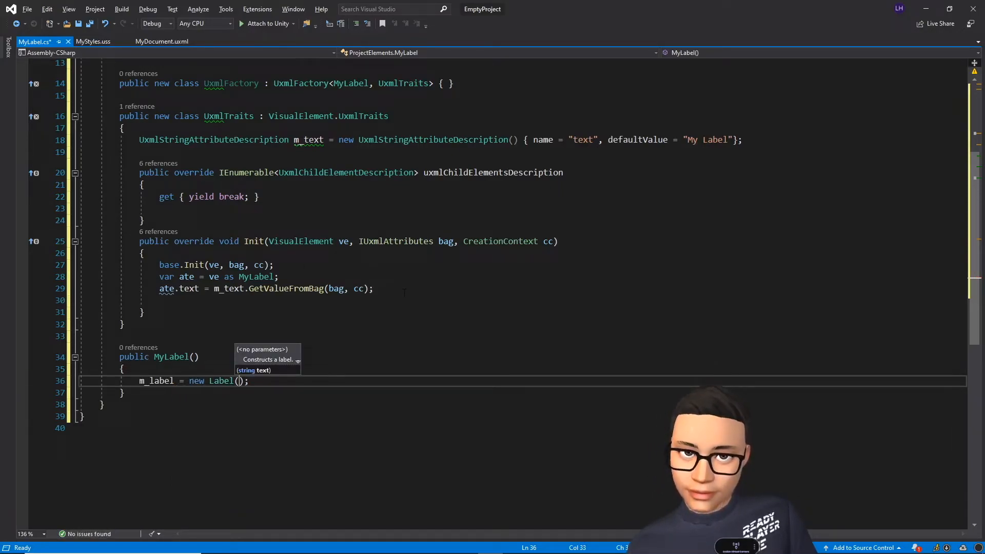
# Step: In the Init method, add the statement ate.Clear(); below the line that assigns ate.text
pyautogui.click(404, 292)
pyautogui.press('Return')
pyautogui.press('Return')
pyautogui.write('ate')
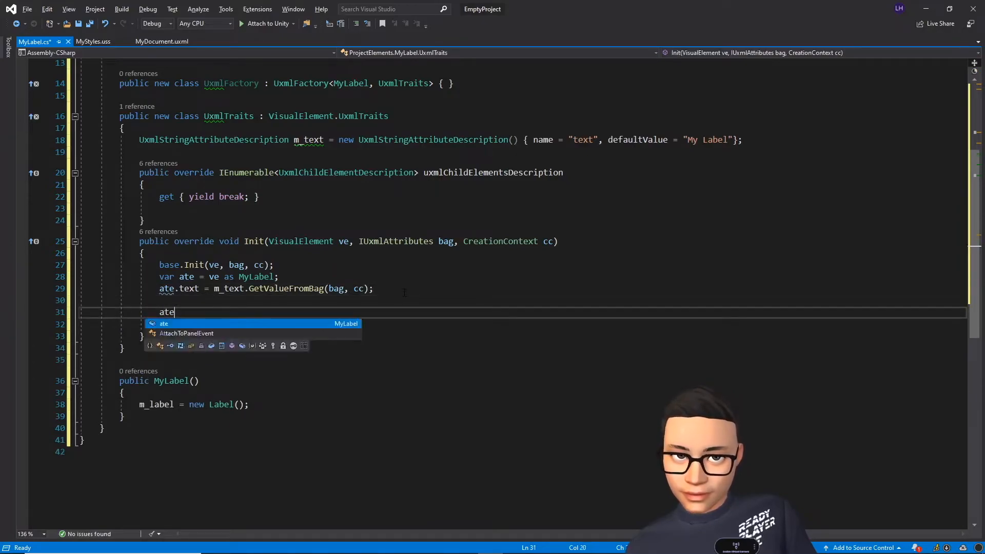
pyautogui.write('.clear();')
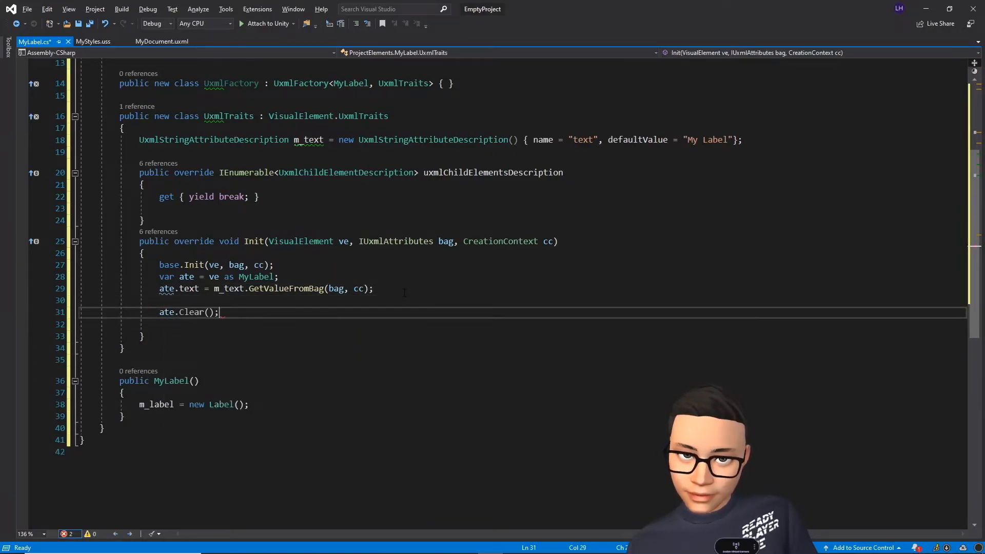
# Step: In the Init method, add the statement ate.Add(ate.m_label); below ate.Clear();
pyautogui.press('Return')
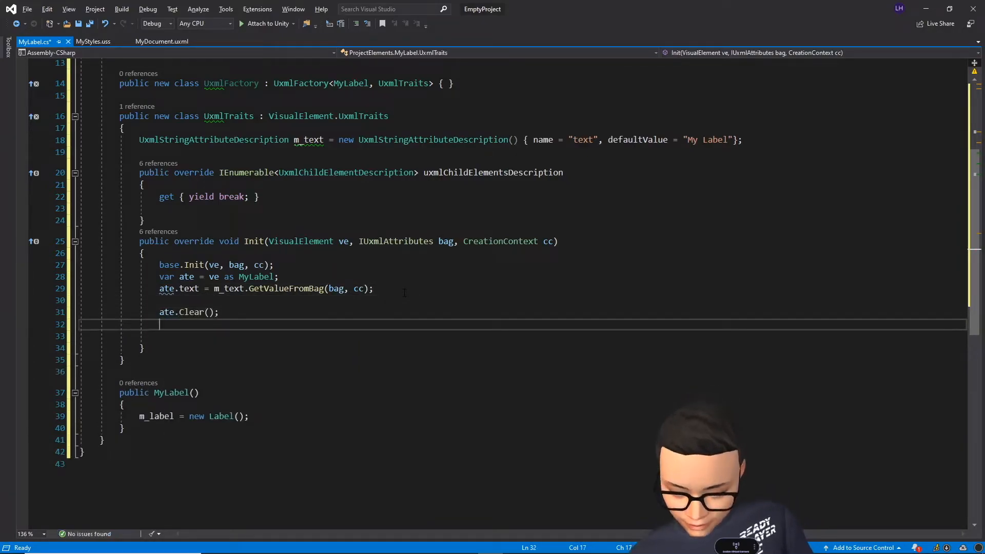
pyautogui.write('ate.')
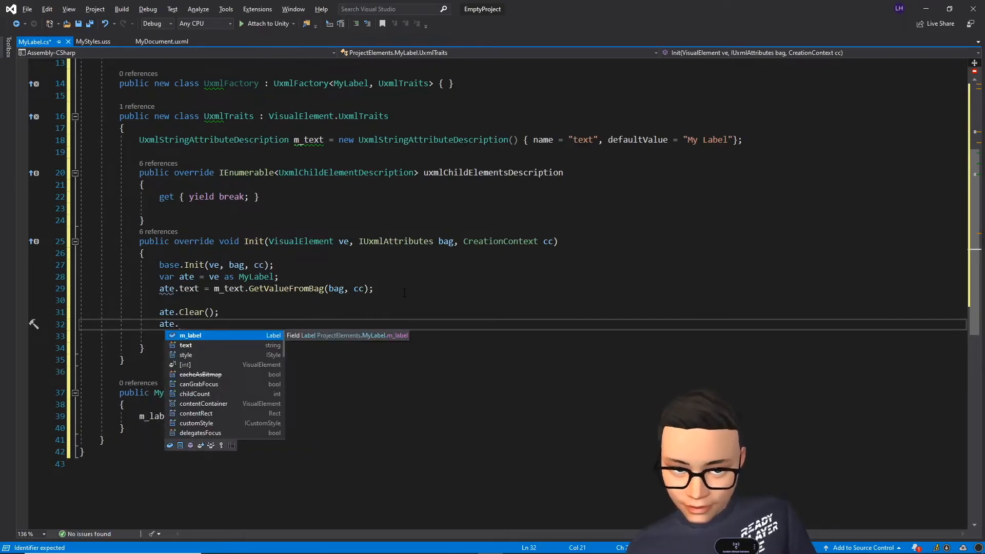
pyautogui.write('Add(m')
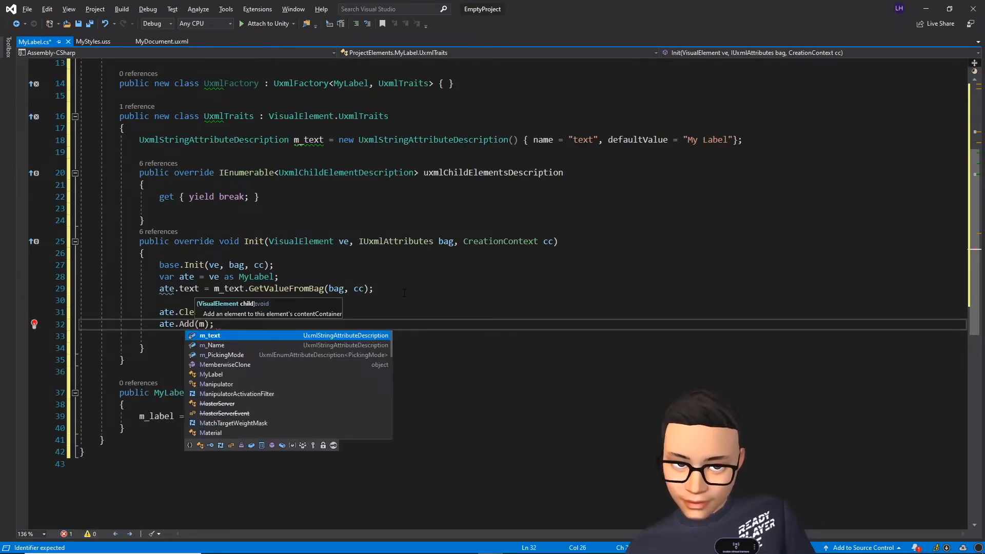
pyautogui.write('l')
pyautogui.press('BackSpace')
pyautogui.press('BackSpace')
pyautogui.write('ate.m_label')
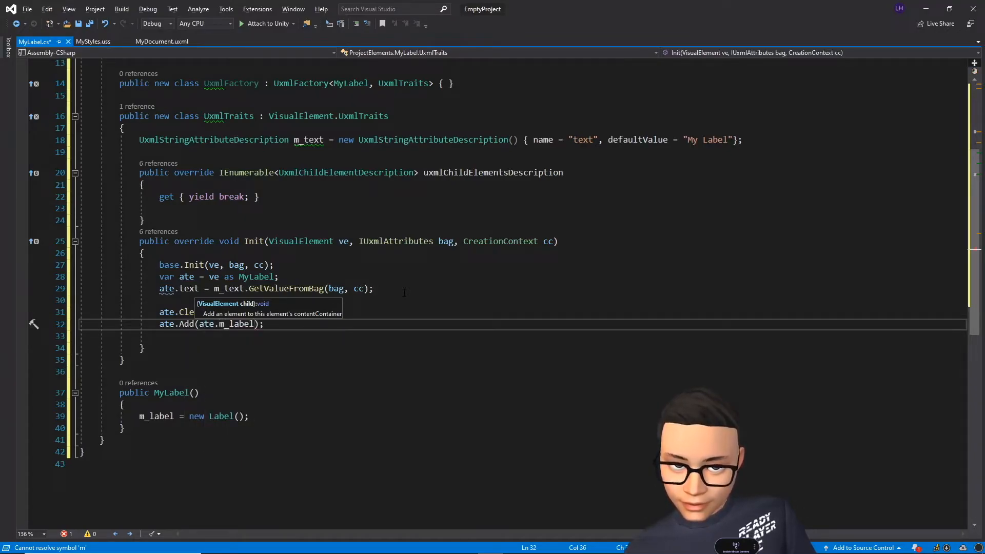
pyautogui.write(');')
# Step: Below the Add call in Init, add ate.m_label.text = ate.text; and save MyLabel.cs
pyautogui.press('Return')
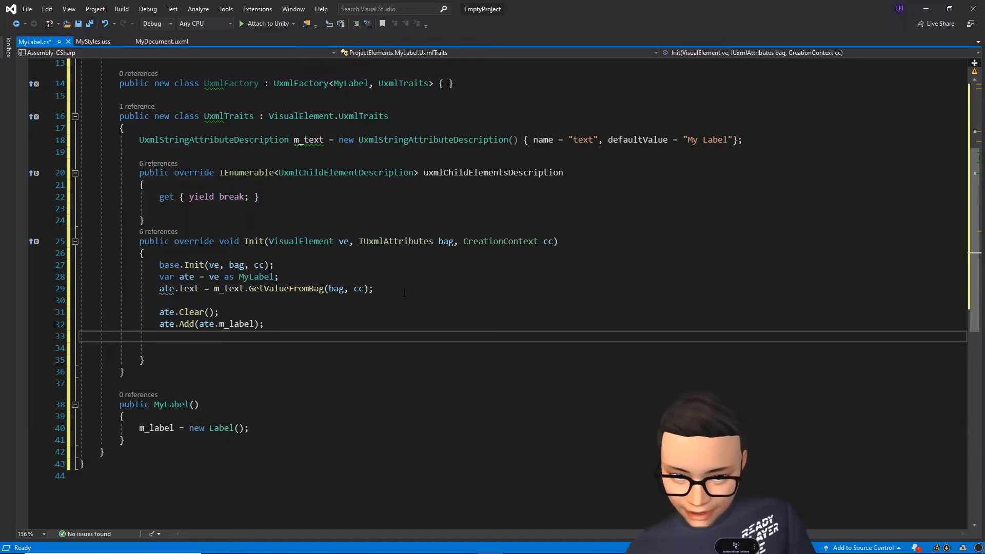
pyautogui.write('ate.')
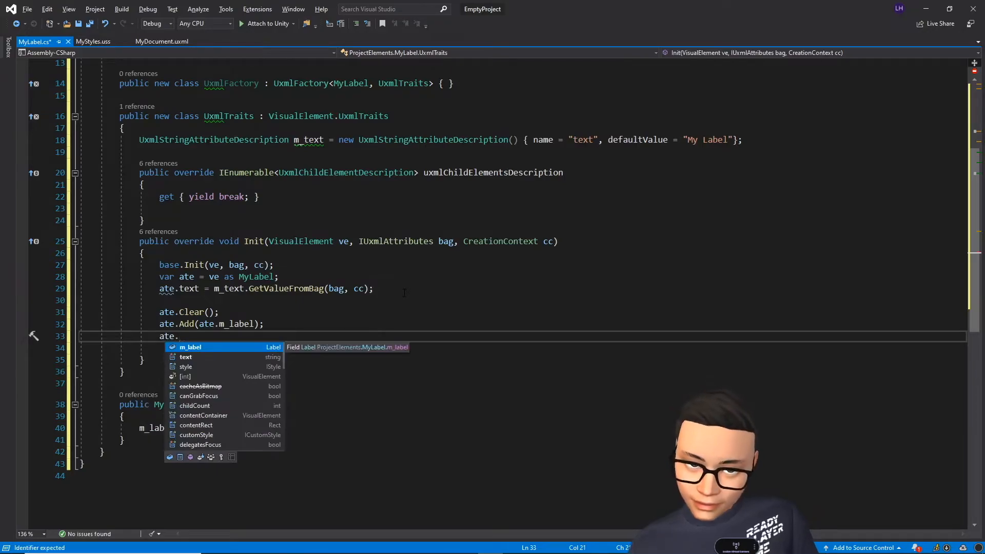
pyautogui.write('m_label')
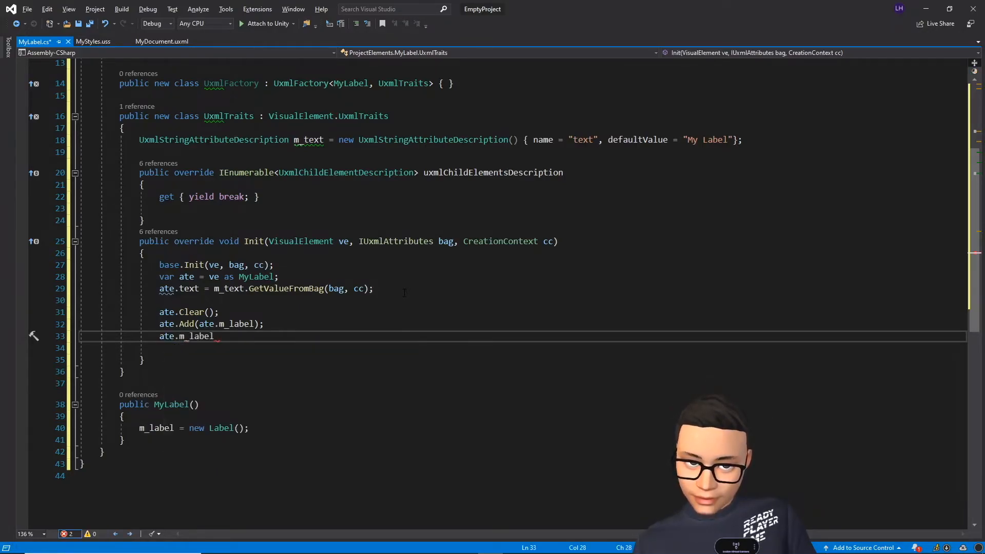
pyautogui.write('.')
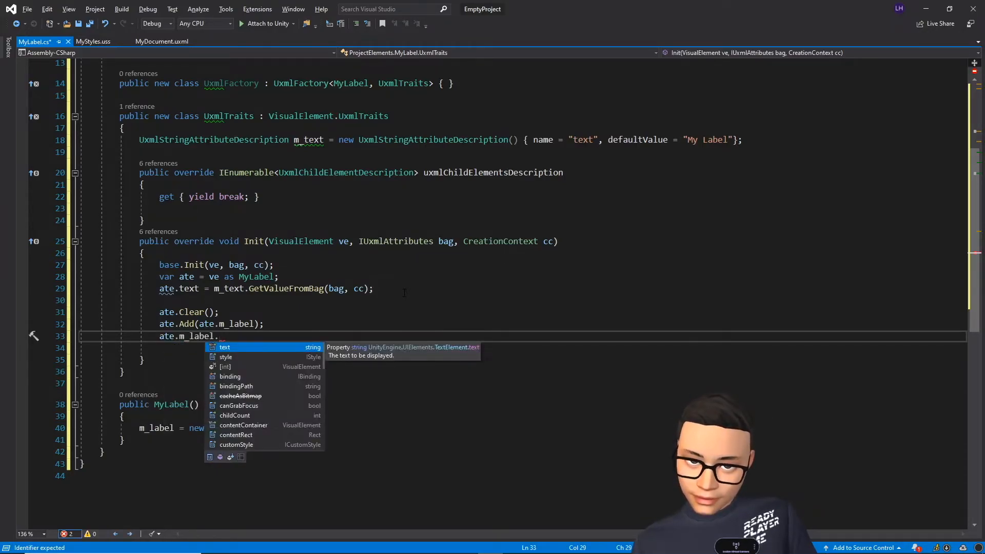
pyautogui.write('text =')
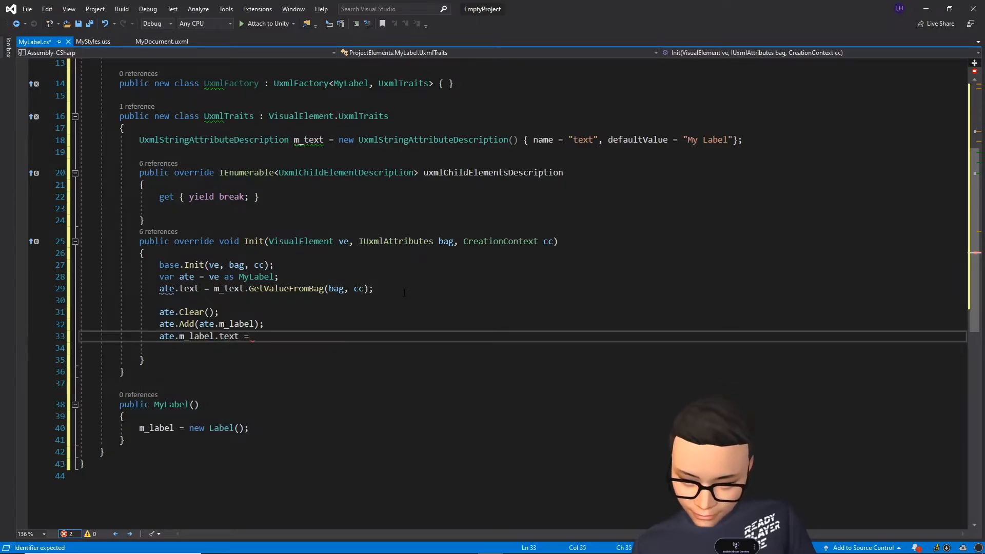
pyautogui.write(' ate.text;')
pyautogui.hotkey('ctrl', 's')
pyautogui.click(420, 312)
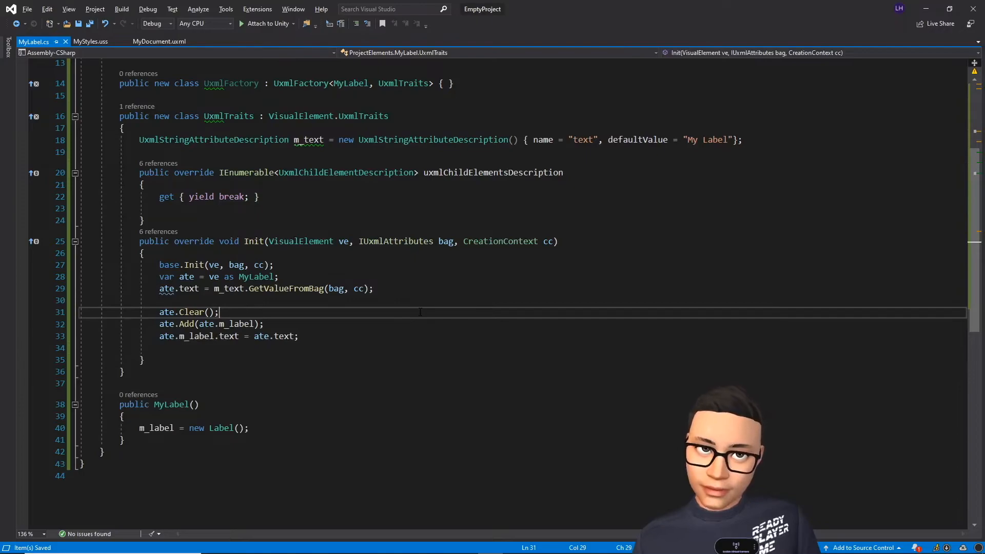
# Step: Switch to Unity, maximize the UI Builder and delete the VisualElement from MyDocument.uxml
pyautogui.hotkey('alt', 'Tab')
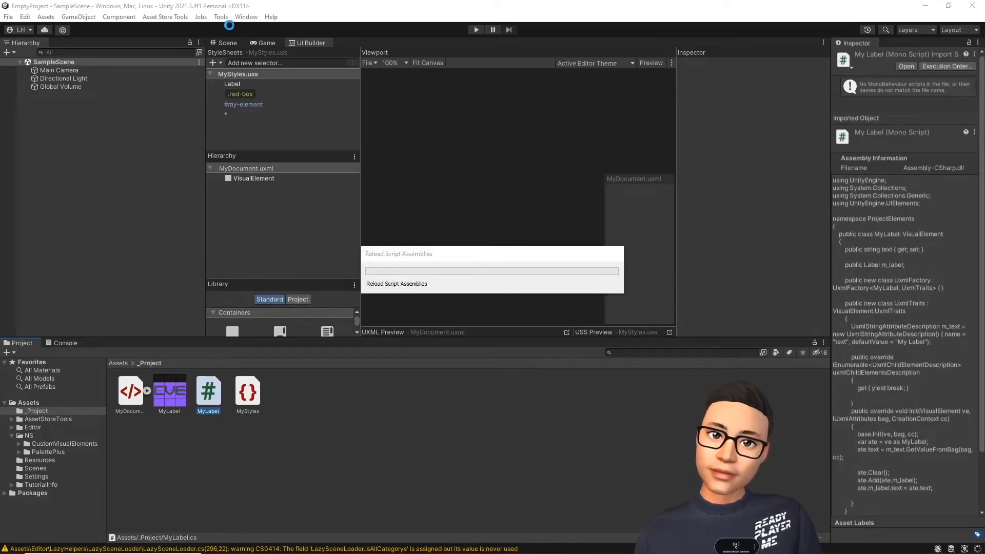
pyautogui.doubleClick(307, 43)
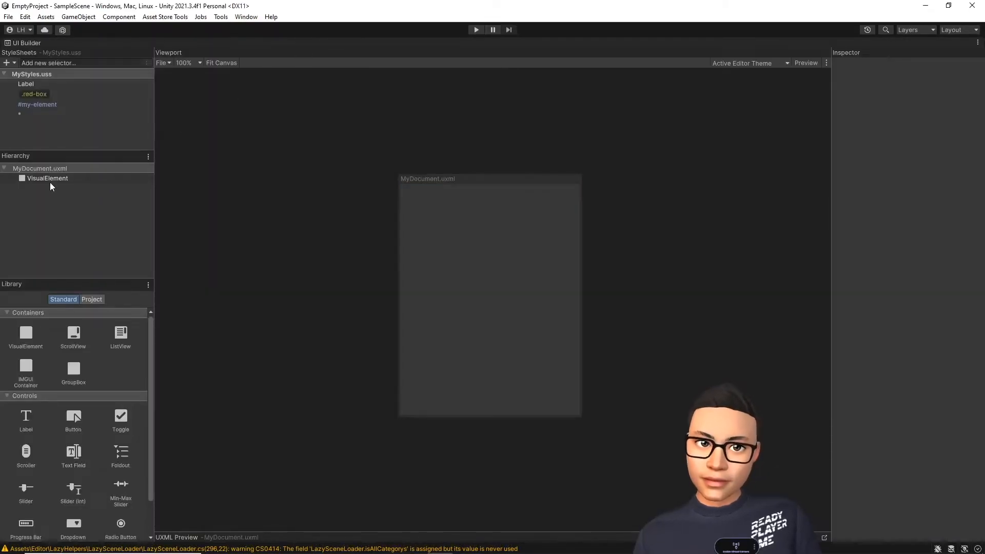
pyautogui.click(55, 177)
pyautogui.press('Delete')
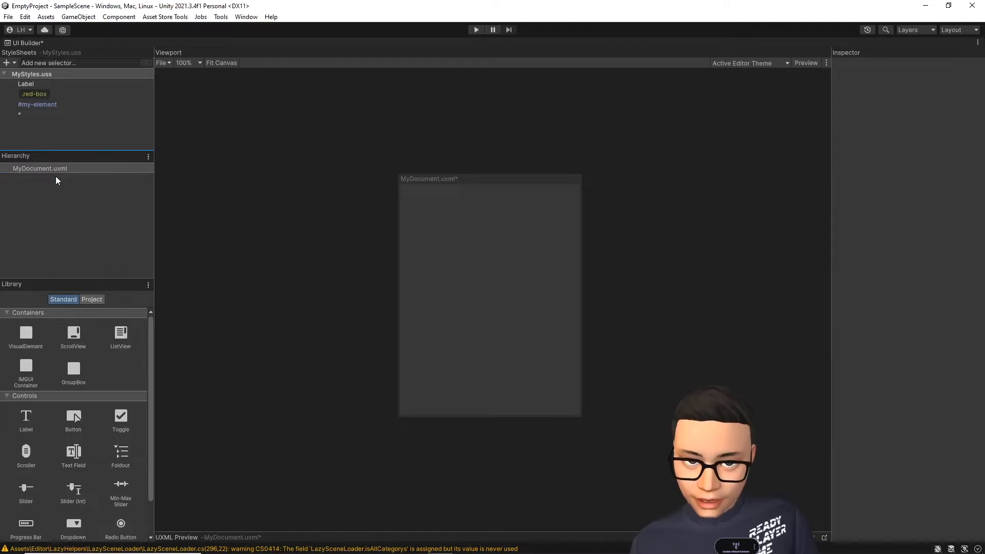
# Step: Add the custom MyLabel control from the project's ProjectElements library group to the MyDocument.uxml hierarchy
pyautogui.click(95, 300)
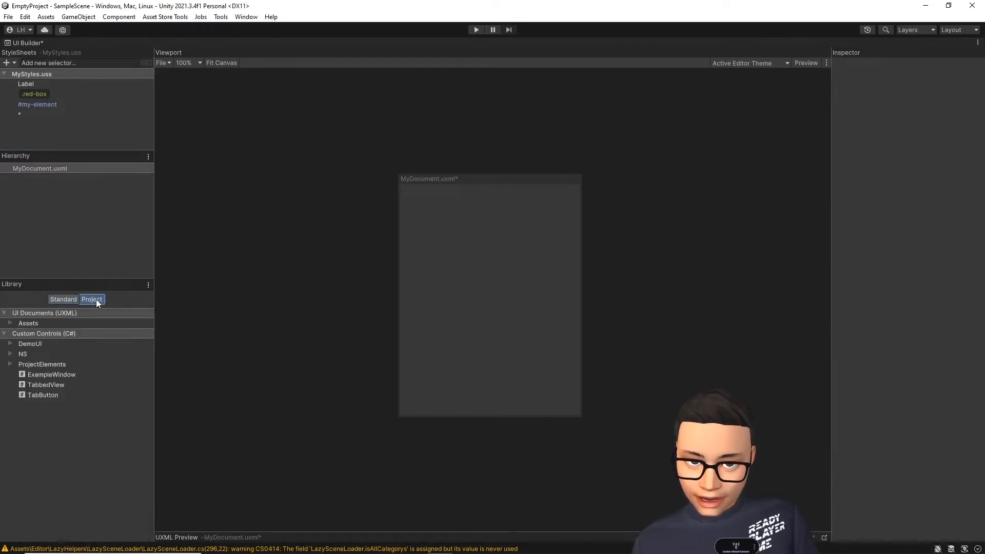
pyautogui.click(11, 364)
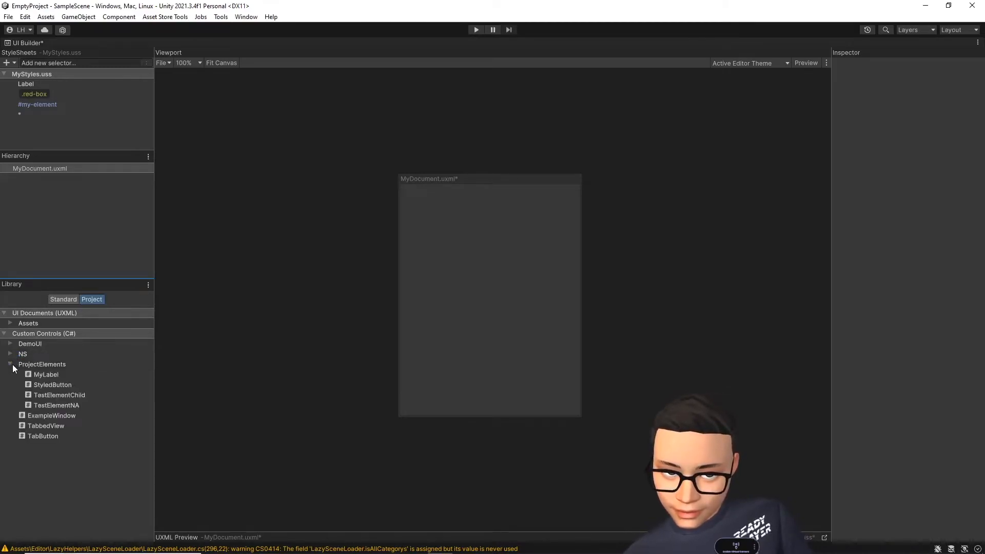
pyautogui.moveTo(53, 371); pyautogui.dragTo(43, 211)
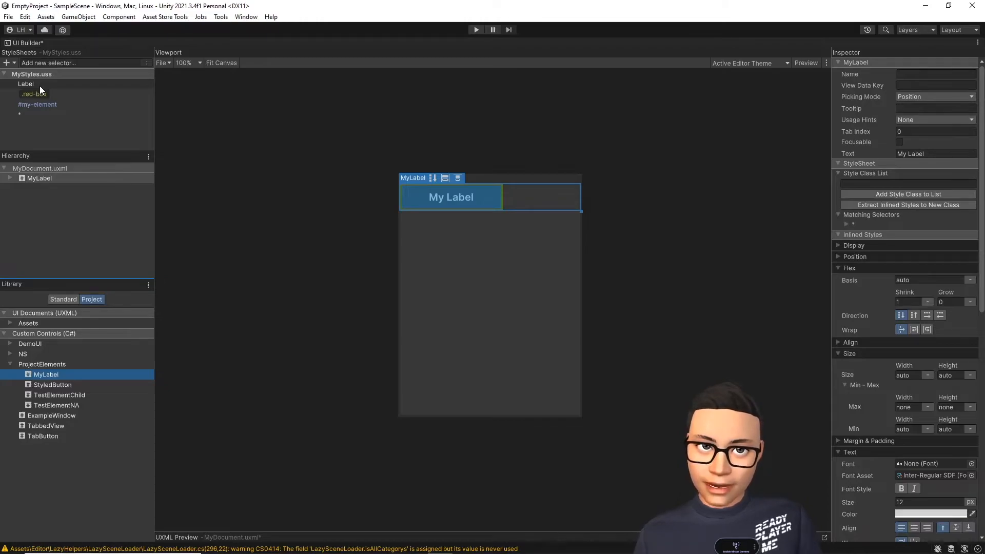
# Step: Examine the matching Label selector's style properties on the Label nested inside MyLabel
pyautogui.click(10, 178)
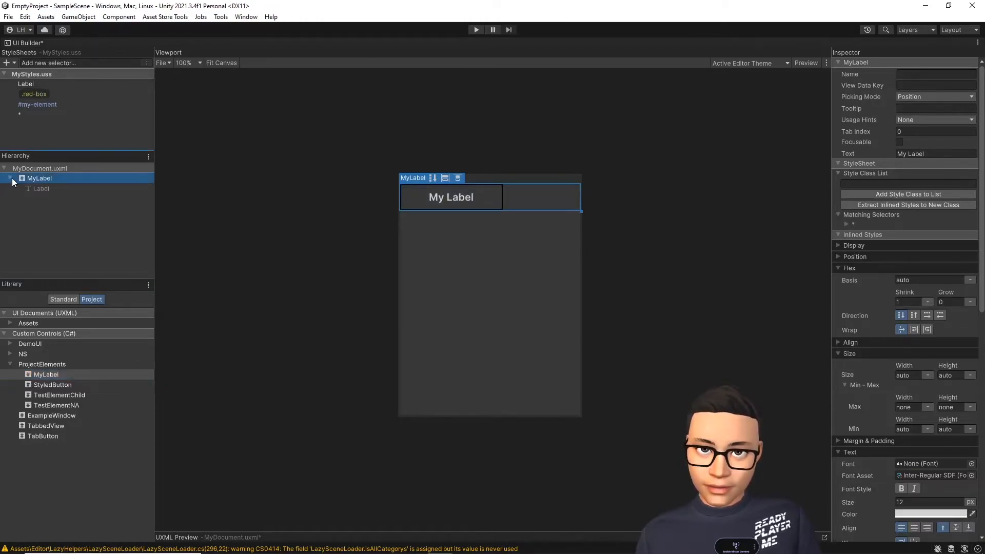
pyautogui.click(59, 189)
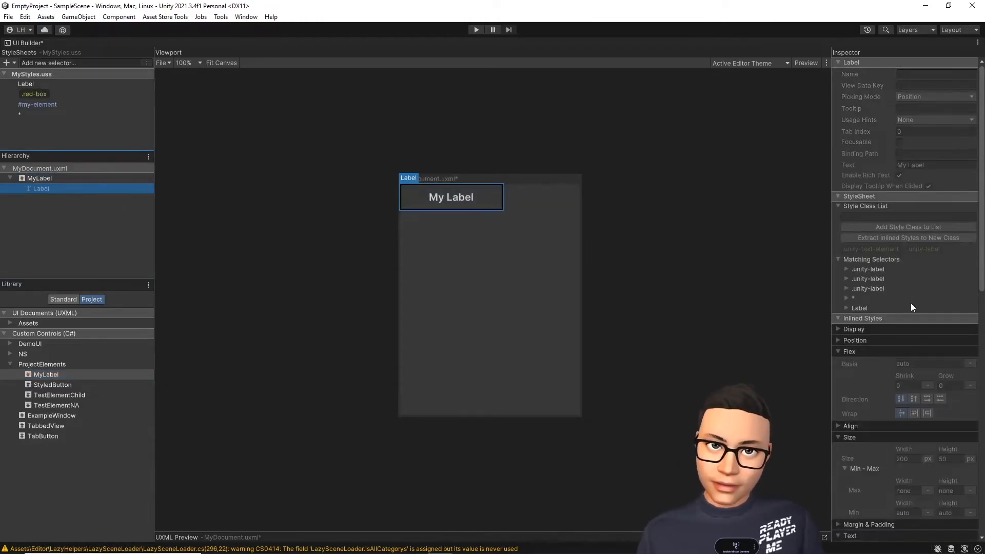
pyautogui.click(846, 308)
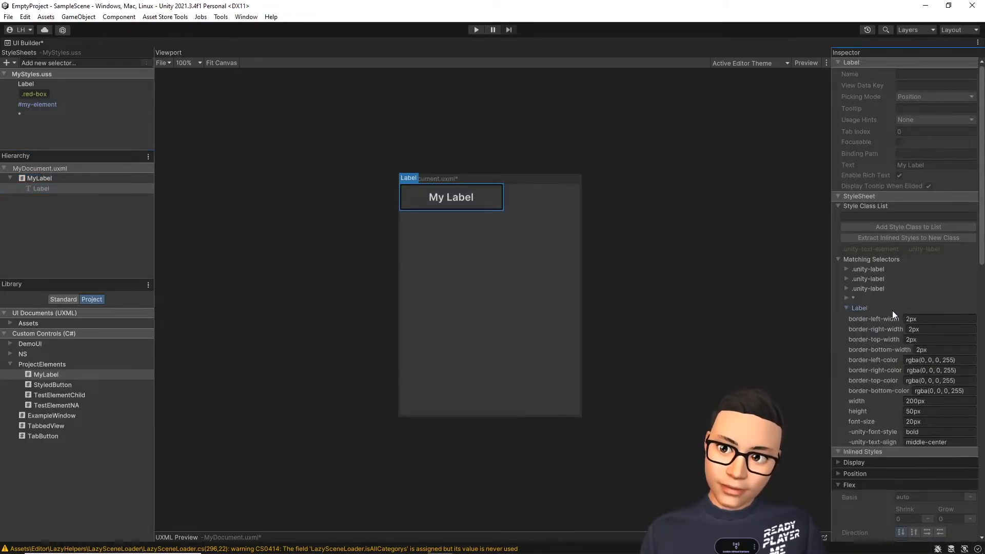
# Step: Delete the Label selector from the MyStyles.uss style sheet
pyautogui.click(85, 85)
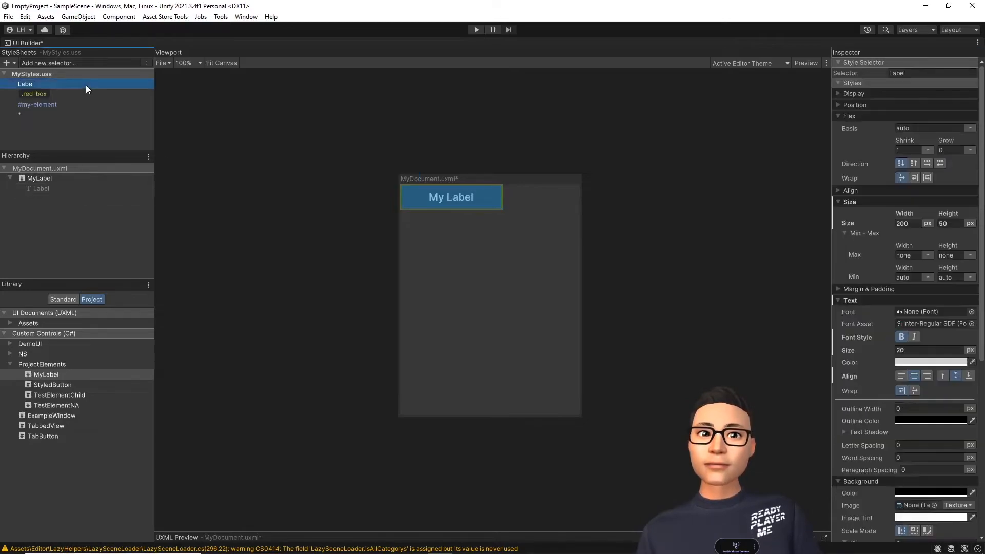
pyautogui.rightClick(85, 86)
pyautogui.click(113, 140)
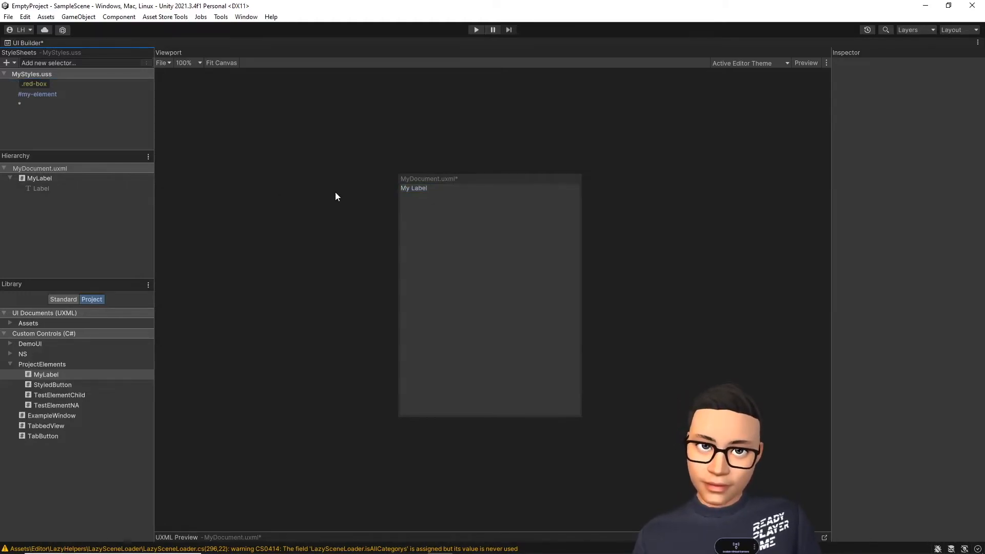
# Step: Try to apply the .red-box class to the Label nested inside MyLabel
pyautogui.click(31, 191)
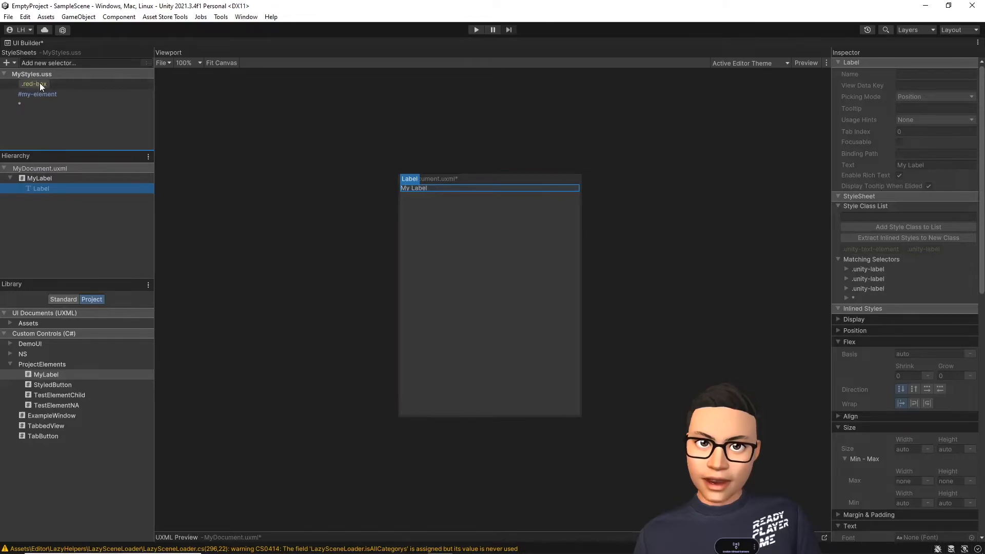
pyautogui.click(250, 144)
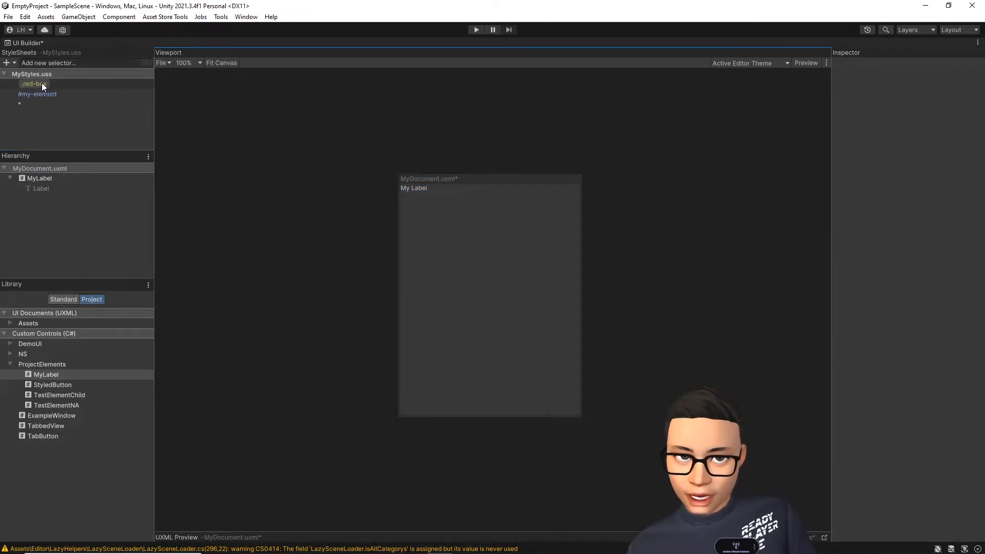
pyautogui.moveTo(42, 82); pyautogui.dragTo(45, 188)
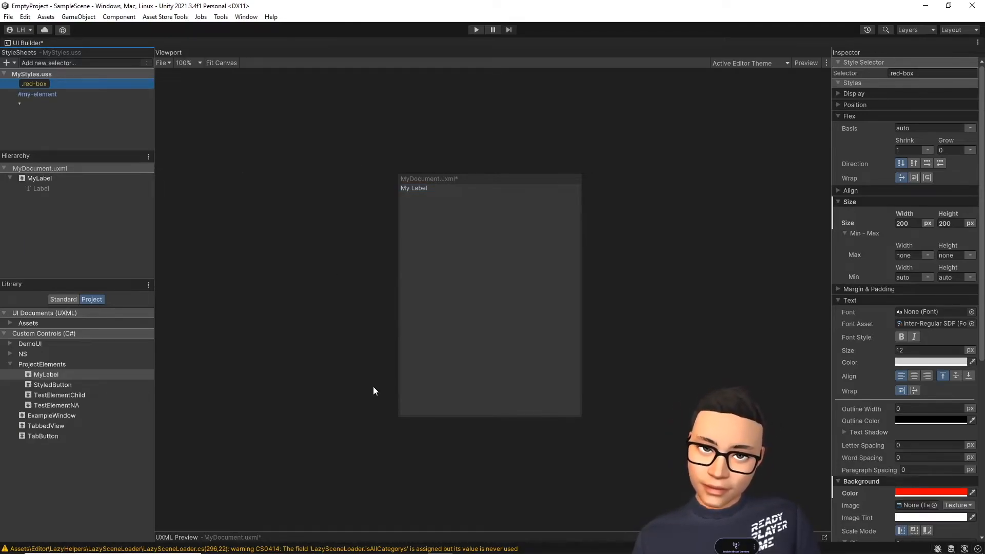
# Step: Switch to Visual Studio, add m_label.AddToClassList("red-box"); at the end of the MyLabel constructor and save the script
pyautogui.hotkey('alt', 'Tab')
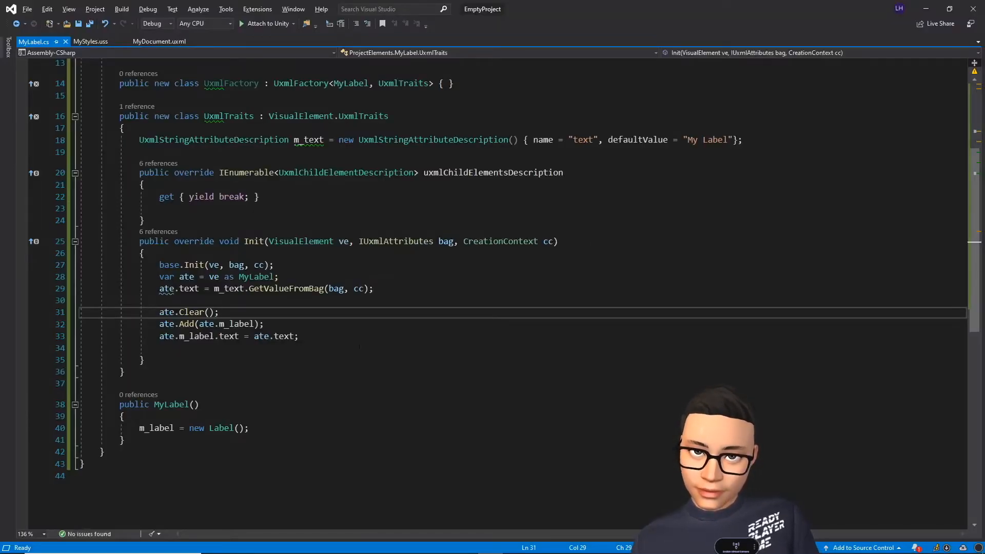
pyautogui.click(280, 430)
pyautogui.press('Return')
pyautogui.write('ml')
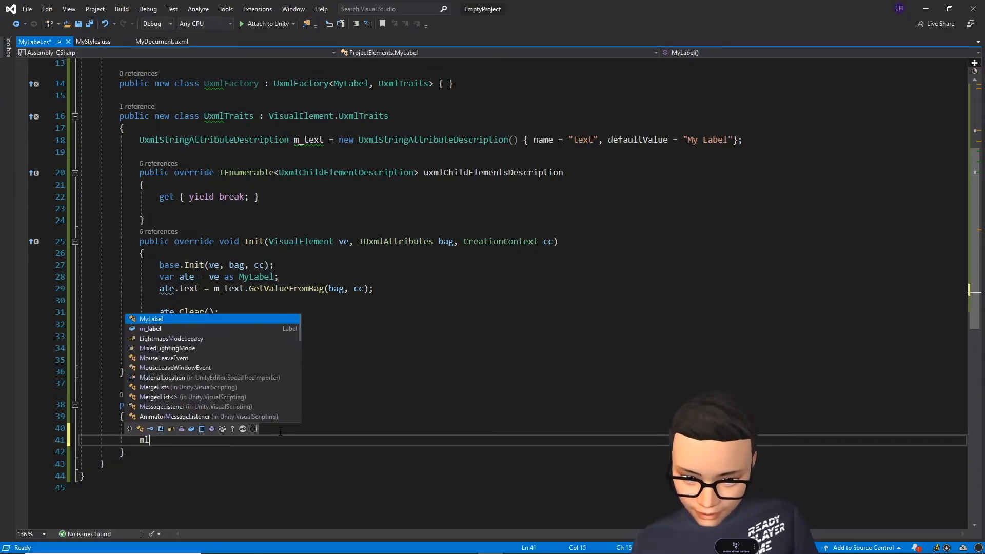
pyautogui.press('Tab')
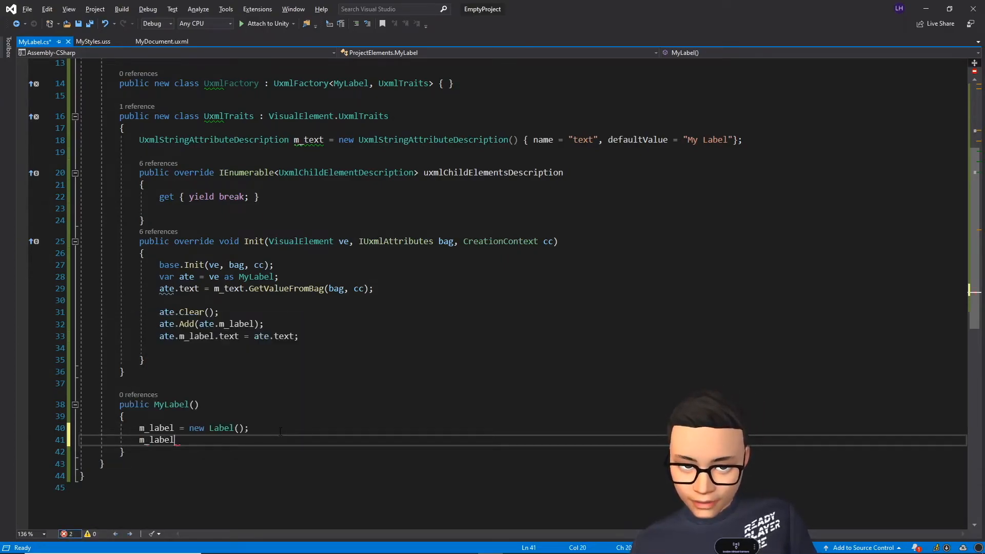
pyautogui.write('.ad')
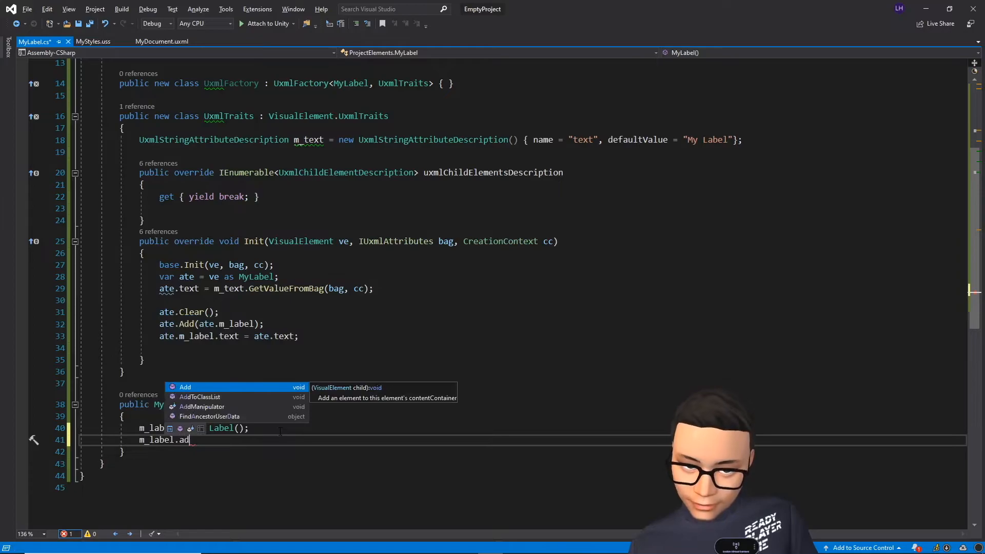
pyautogui.press('Down')
pyautogui.write('(')
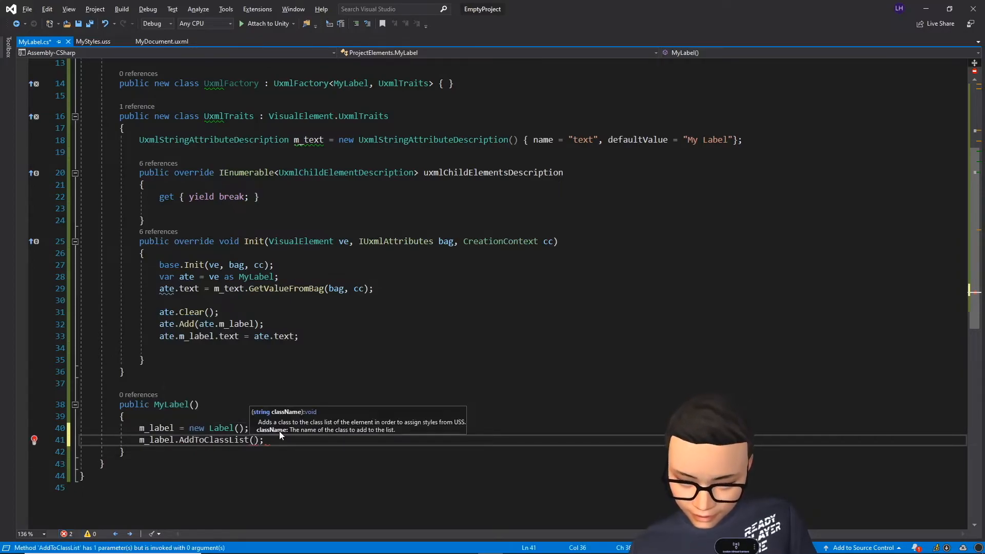
pyautogui.write('"red-box')
pyautogui.click(259, 441)
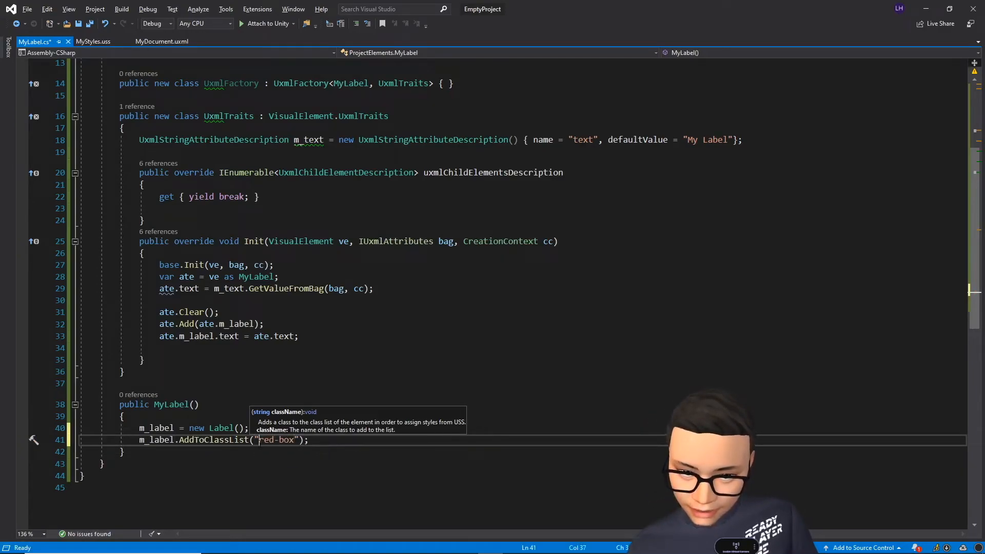
pyautogui.click(492, 325)
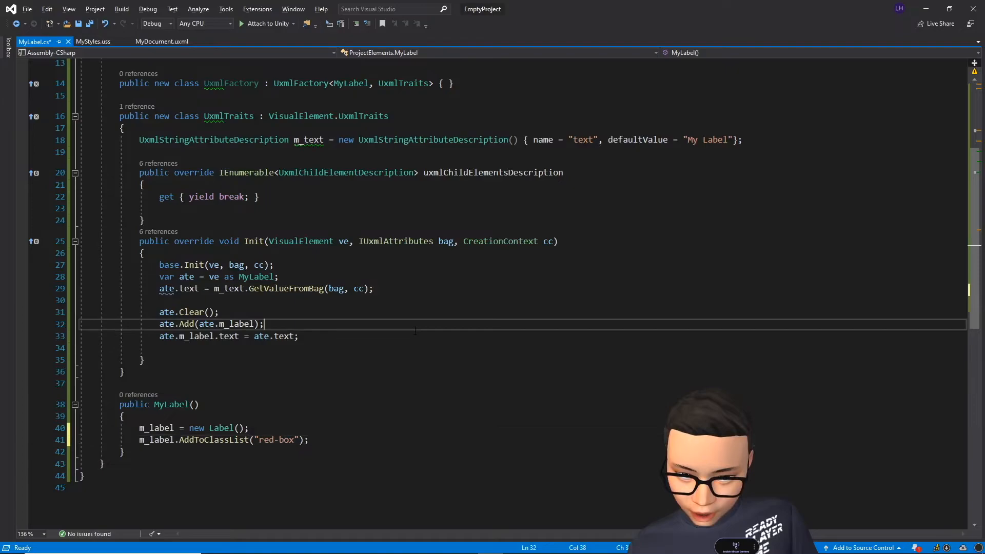
pyautogui.hotkey('ctrl', 's')
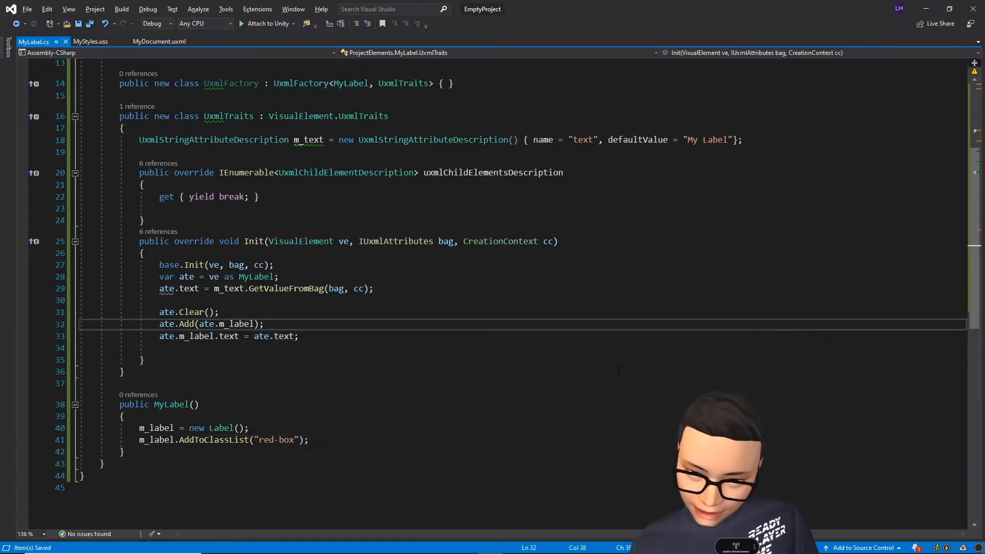
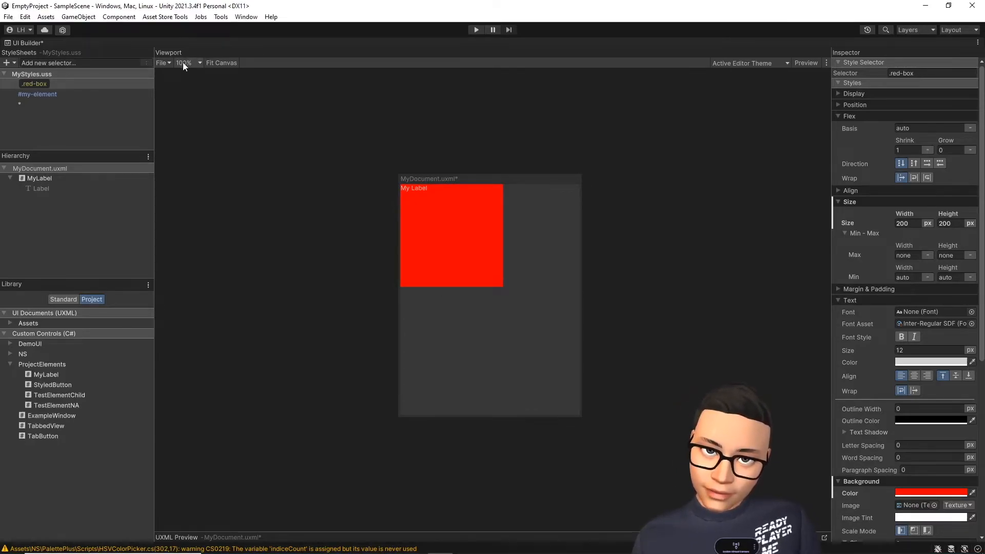
# Step: Unset the background color of the .red-box selector in MyStyles.uss
pyautogui.click(128, 84)
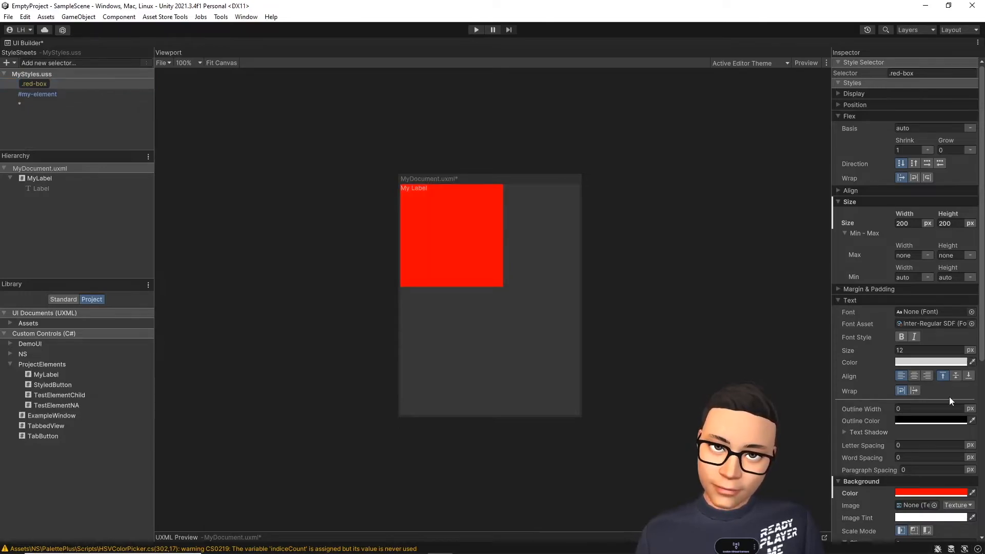
pyautogui.scroll(-3, 947, 394)
pyautogui.rightClick(867, 408)
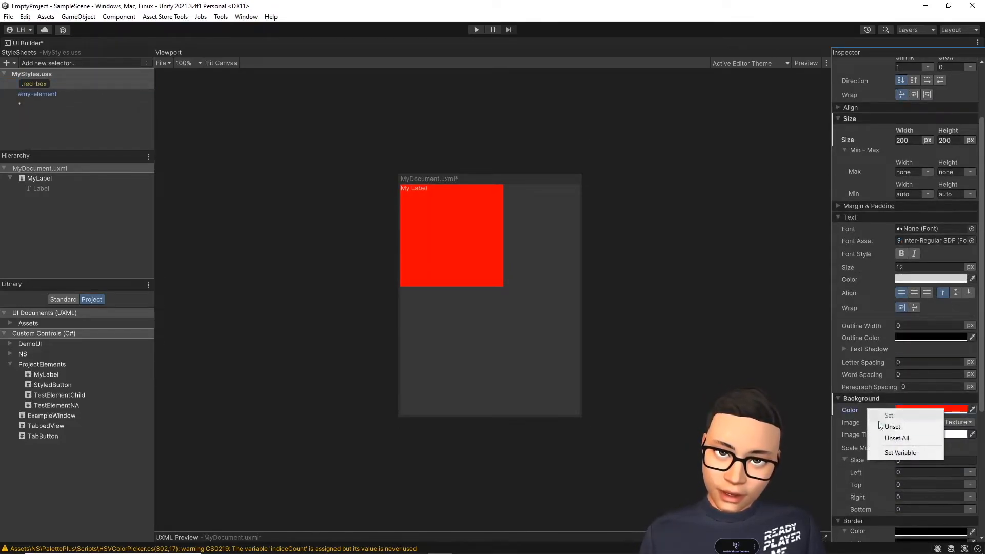
pyautogui.click(883, 424)
# Step: Set the .red-box selector's text to size 20, bold, and aligned to the center both horizontally and vertically
pyautogui.click(911, 268)
pyautogui.write('20')
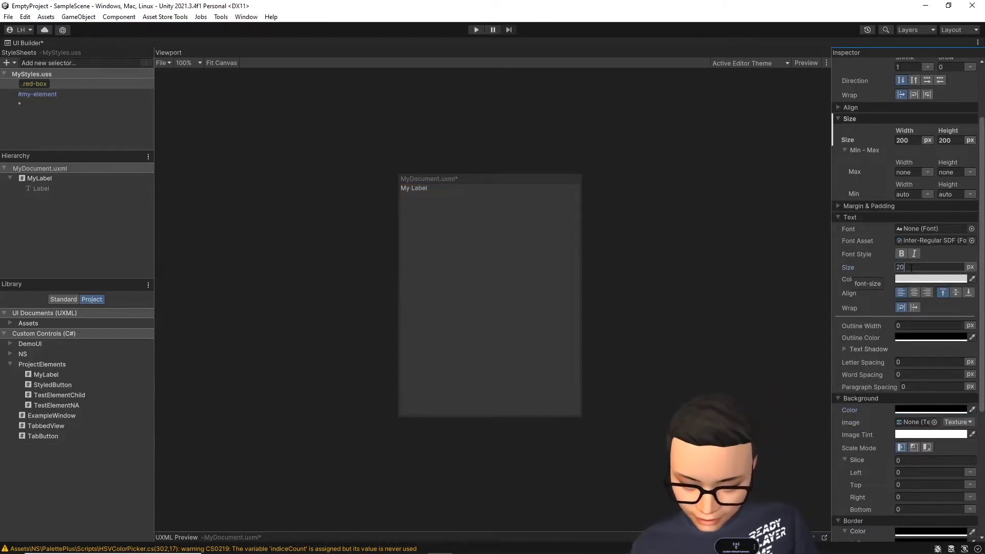
pyautogui.click(901, 253)
pyautogui.click(914, 292)
pyautogui.click(955, 292)
# Step: Set the .red-box selector's height to 50 px
pyautogui.scroll(-5, 933, 324)
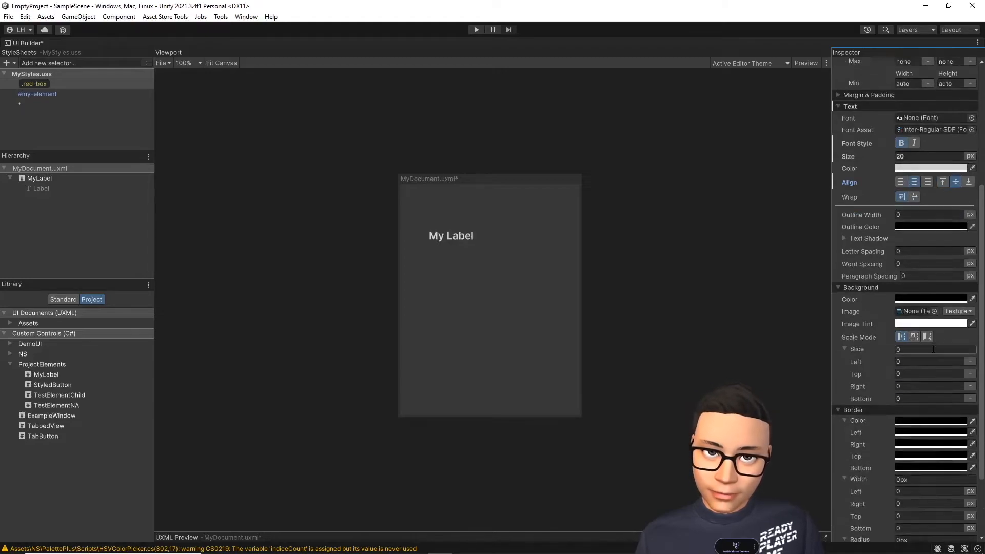
pyautogui.scroll(7, 927, 278)
pyautogui.click(907, 195)
pyautogui.click(952, 195)
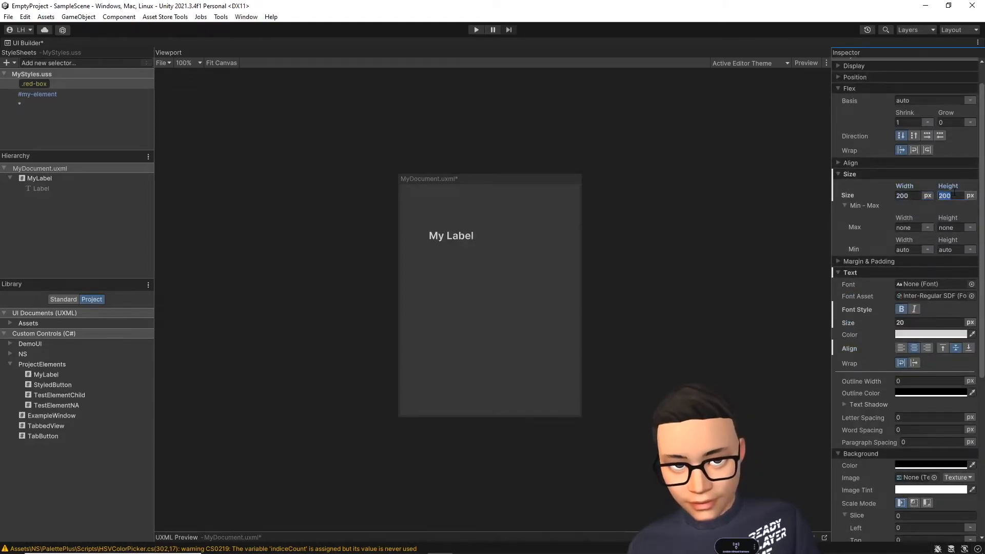
pyautogui.write('50')
pyautogui.press('Return')
# Step: Give the .red-box selector a 2 px border on all sides in black
pyautogui.scroll(-4, 931, 396)
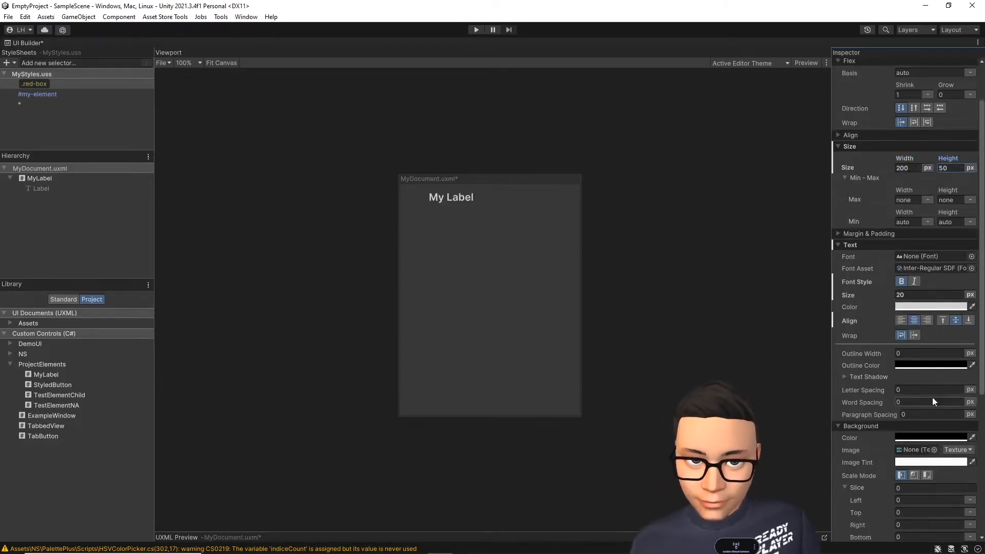
pyautogui.click(920, 451)
pyautogui.write('2')
pyautogui.press('Return')
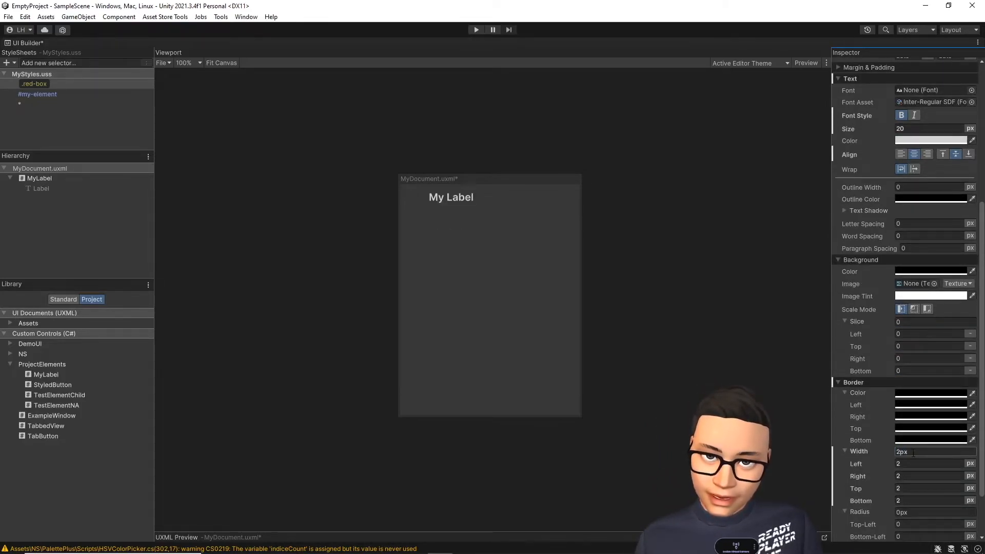
pyautogui.click(923, 392)
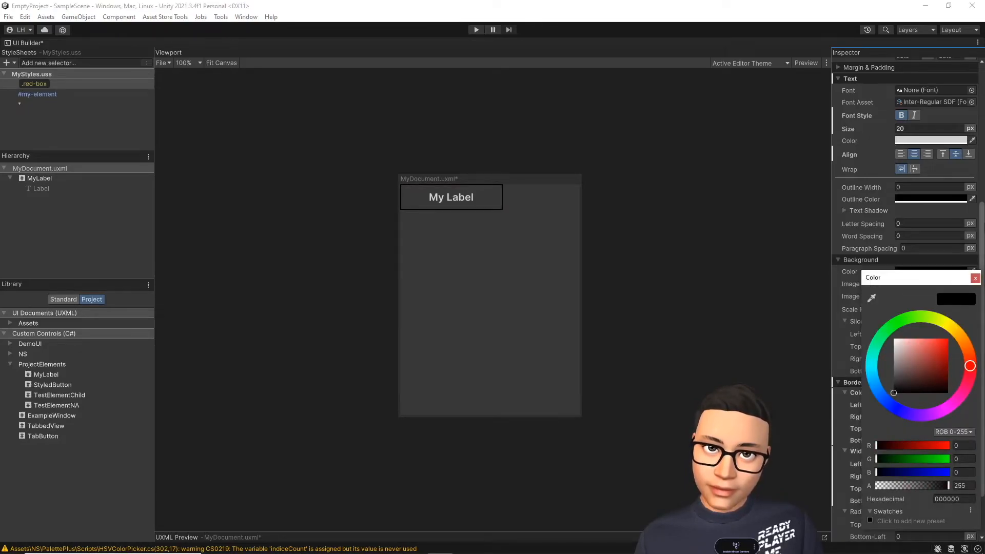
pyautogui.click(974, 278)
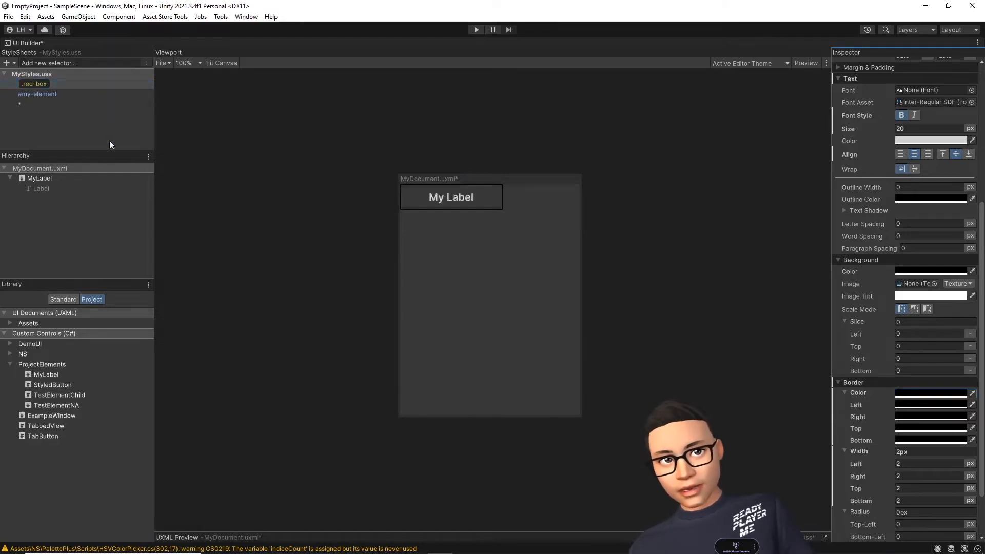
# Step: Rename the .red-box selector to .plain-label
pyautogui.click(49, 86)
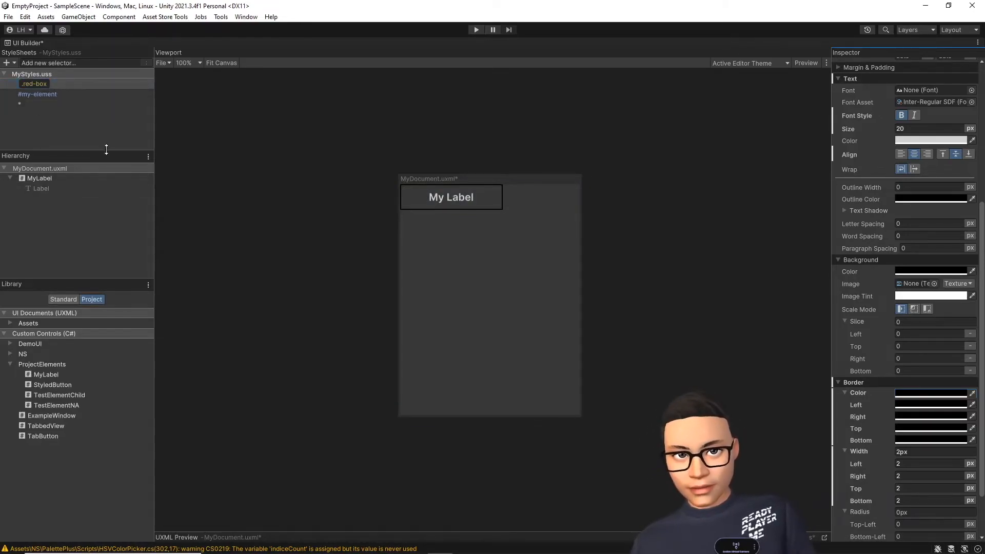
pyautogui.rightClick(115, 84)
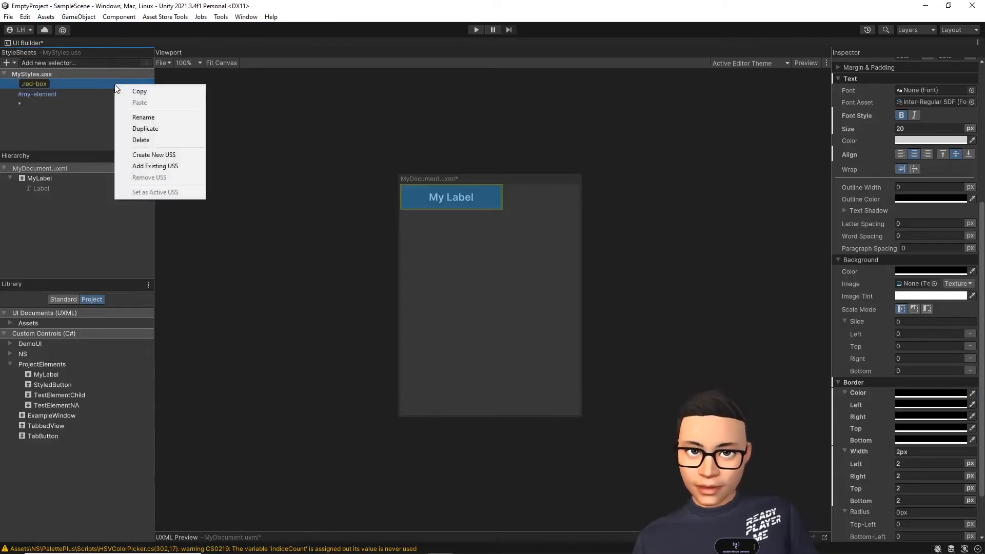
pyautogui.click(142, 118)
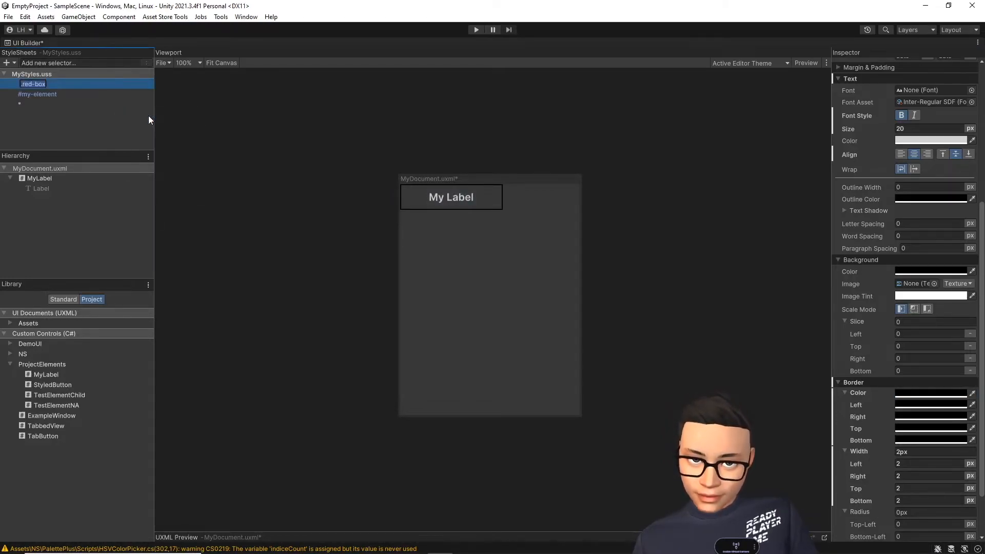
pyautogui.write('.plain')
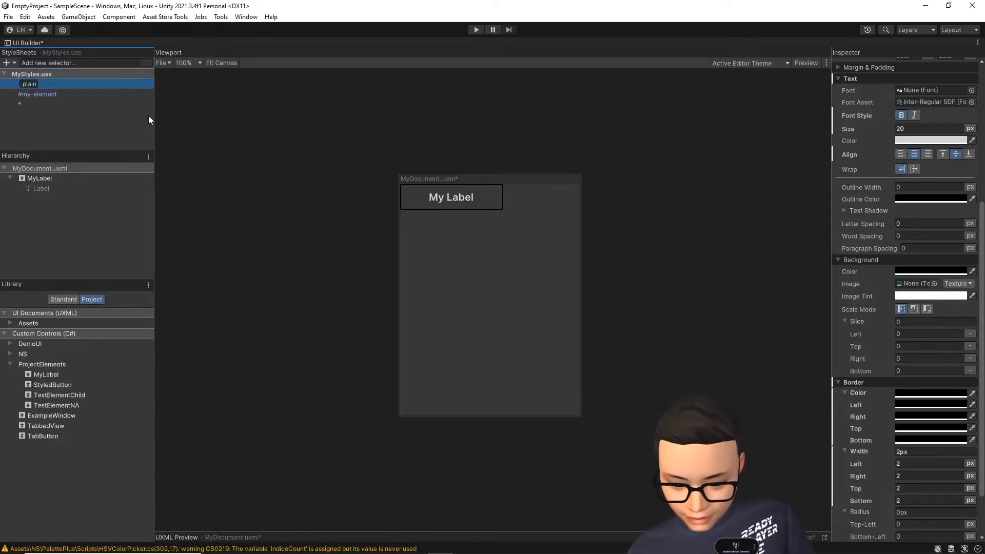
pyautogui.write('-label')
pyautogui.press('Return')
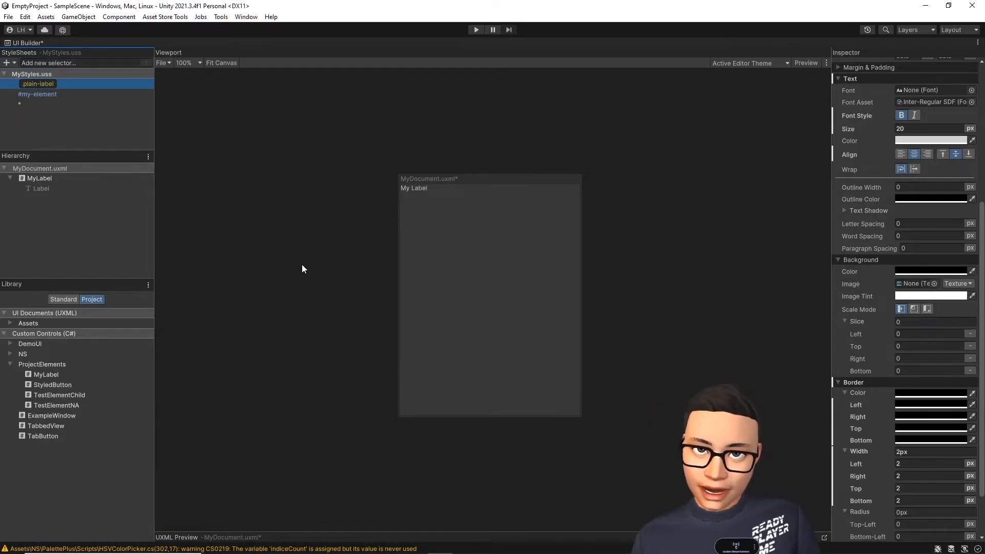
# Step: Switch to Visual Studio, change the AddToClassList argument in MyLabel.cs to "plain-label" and save the script
pyautogui.hotkey('alt', 'Tab')
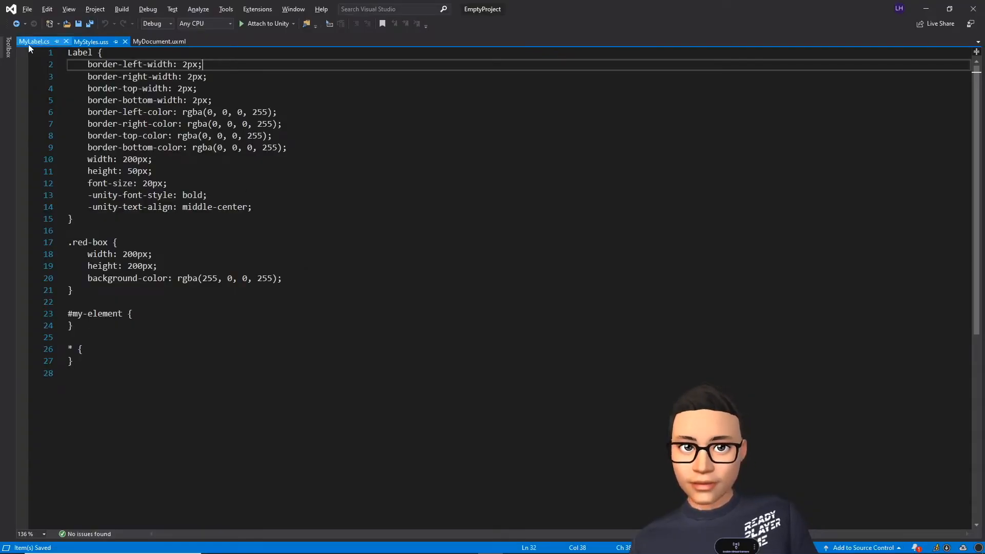
pyautogui.click(29, 44)
pyautogui.click(384, 405)
pyautogui.doubleClick(266, 439)
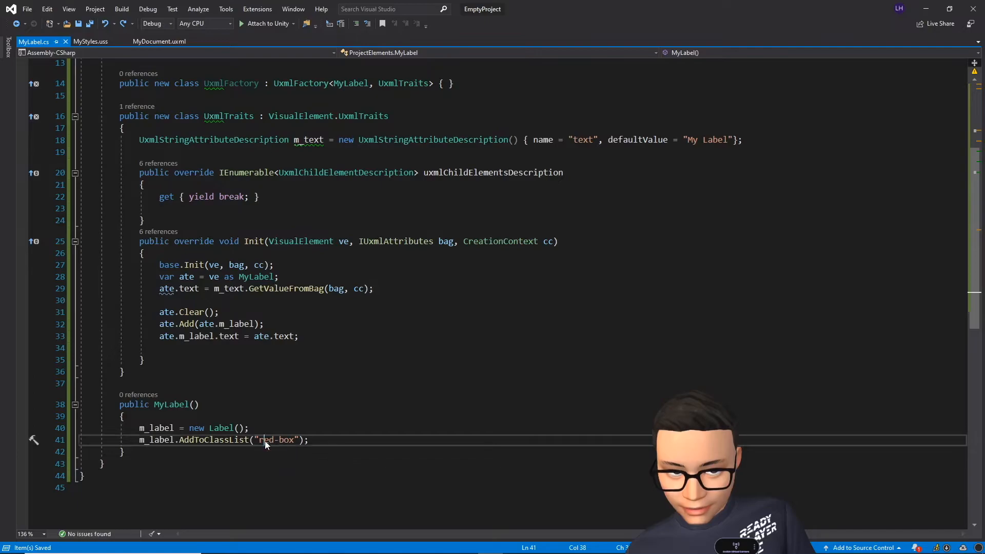
pyautogui.write('plain')
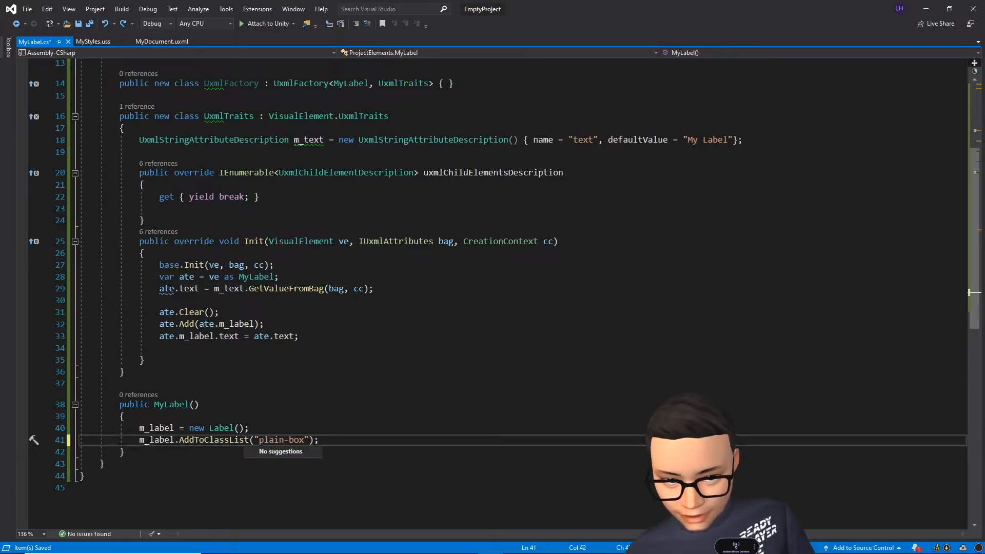
pyautogui.doubleClick(296, 440)
pyautogui.write('label')
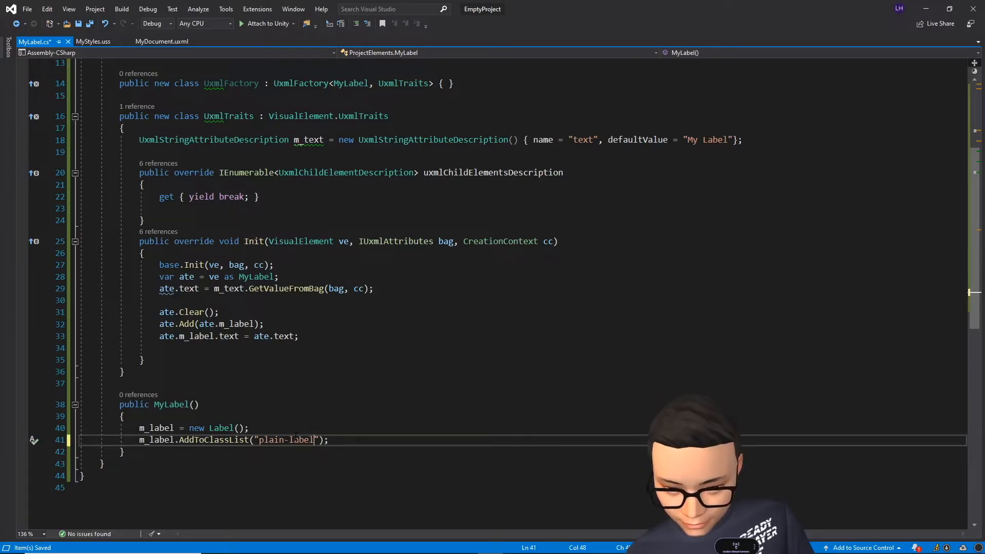
pyautogui.click(388, 398)
pyautogui.hotkey('ctrl', 's')
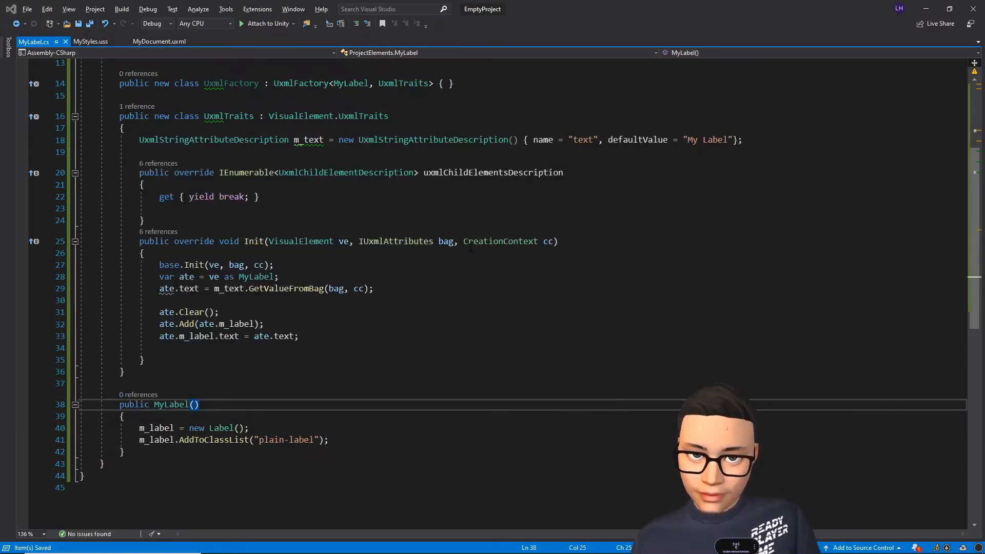
# Step: Return to Unity and examine the matching .plain-label selector's style properties on the Label nested inside MyLabel
pyautogui.hotkey('alt', 'Tab')
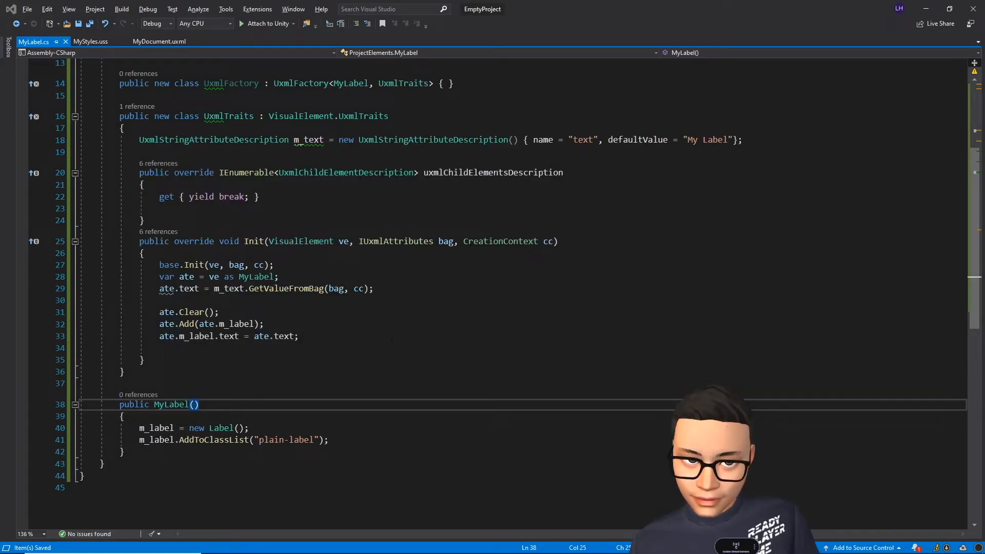
pyautogui.hotkey('alt', 'Tab')
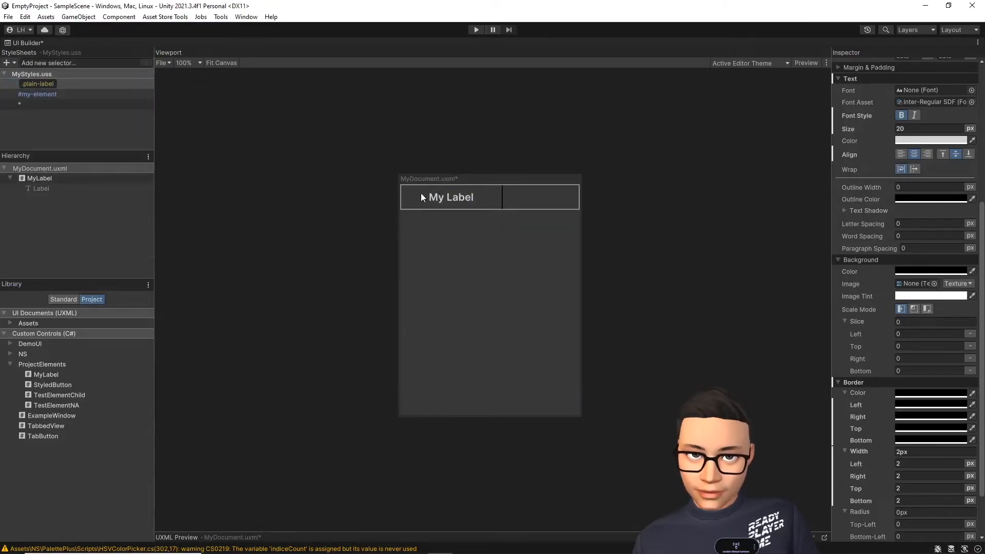
pyautogui.click(37, 189)
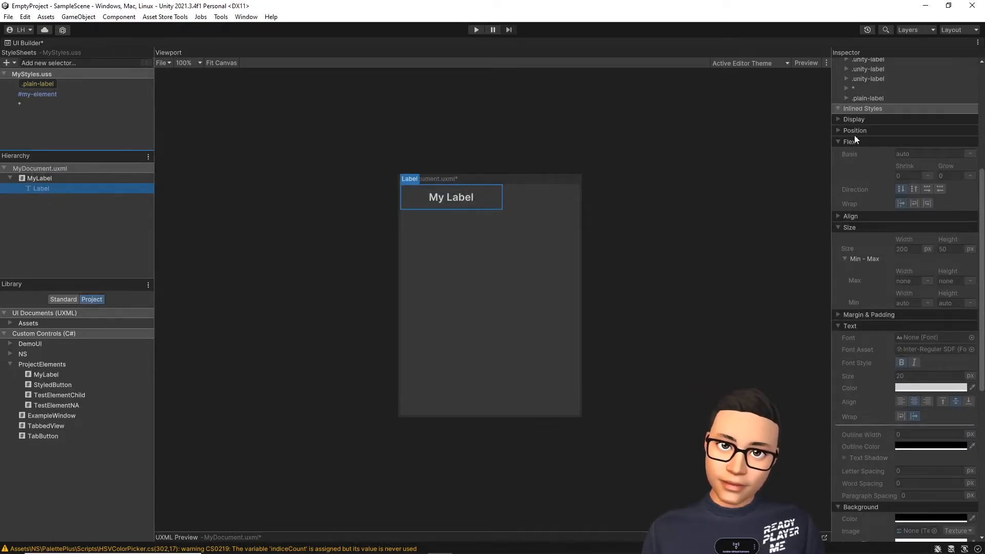
pyautogui.scroll(3, 853, 134)
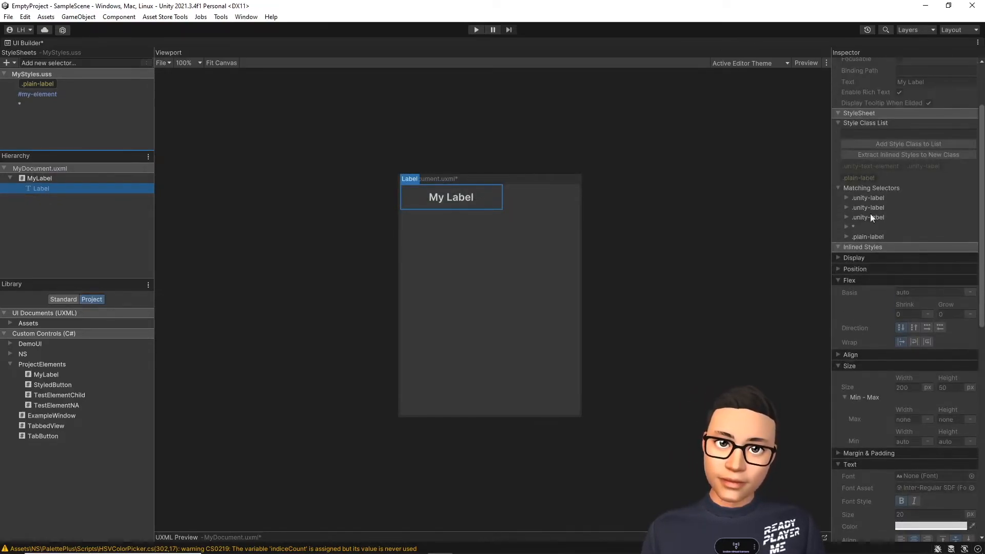
pyautogui.click(846, 237)
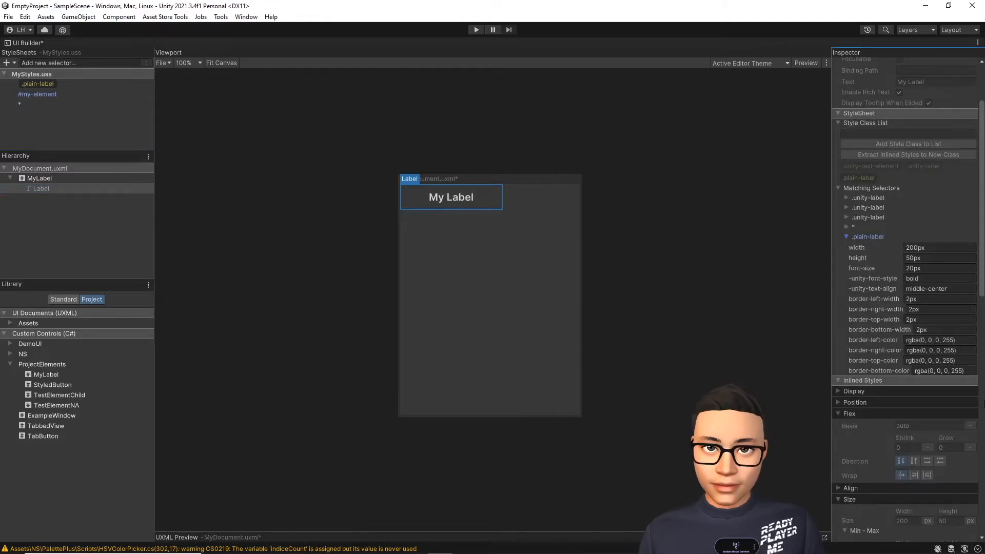
pyautogui.click(687, 242)
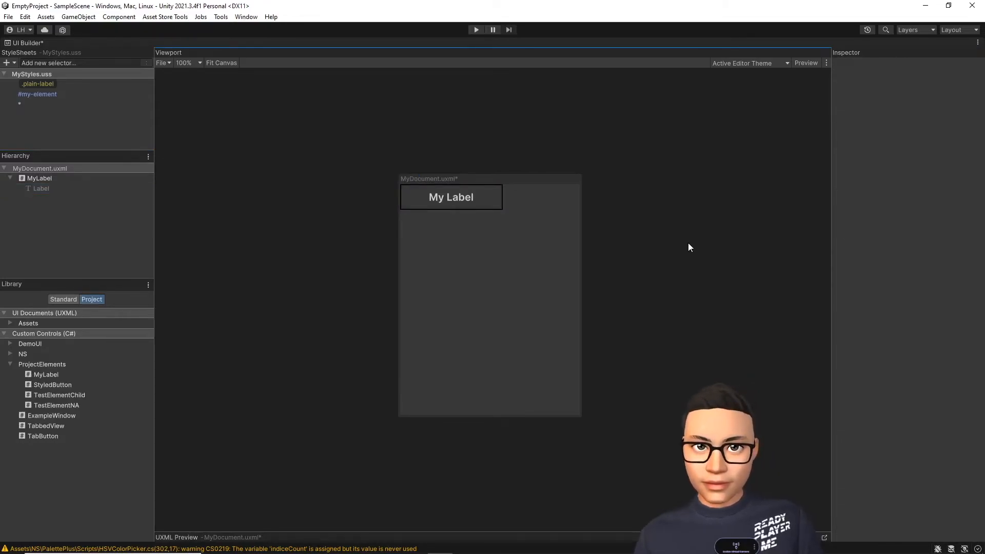
# Step: Set the MyLabel element's text to "Some Text" and save the document
pyautogui.click(42, 179)
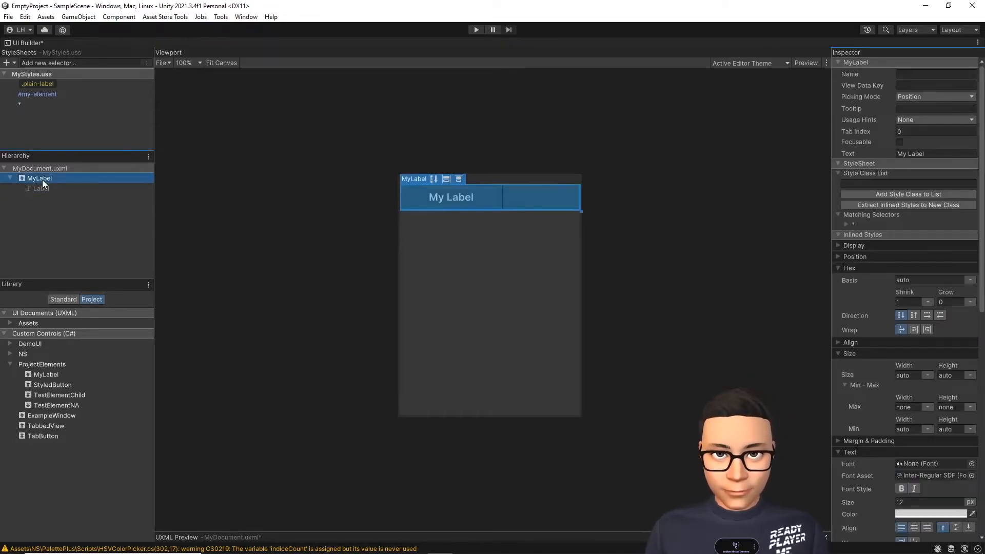
pyautogui.click(942, 153)
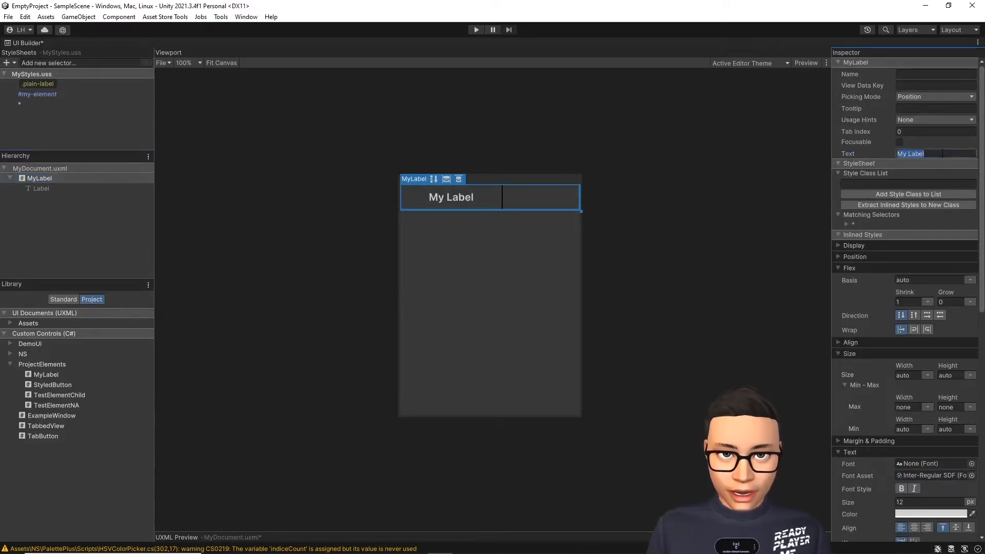
pyautogui.write('S')
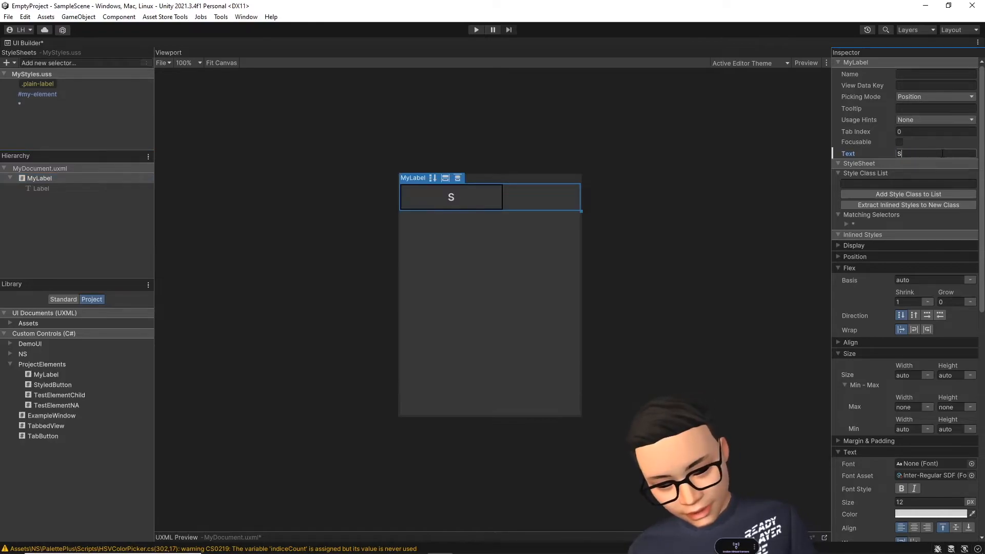
pyautogui.write('ome Text')
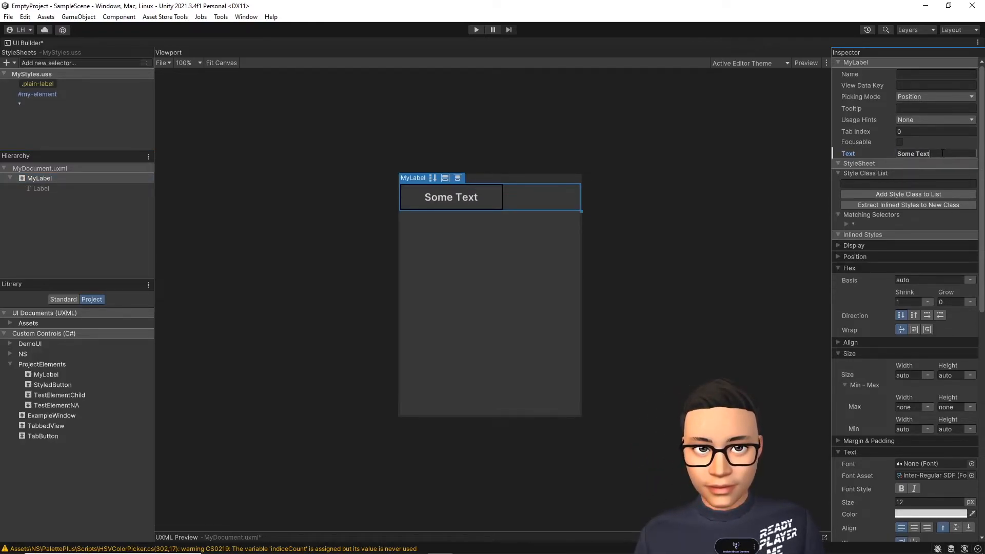
pyautogui.click(353, 113)
pyautogui.hotkey('ctrl', 's')
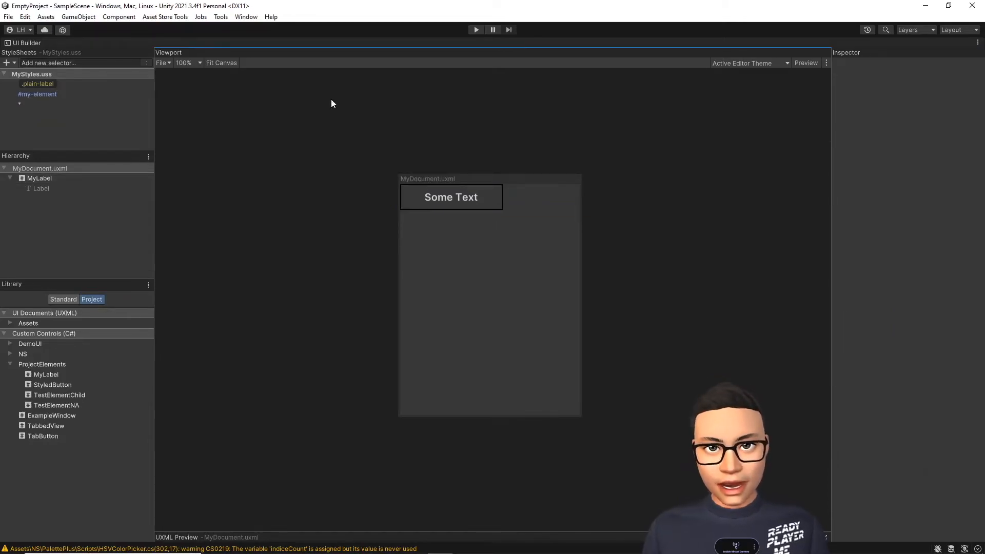
# Step: Look over the Custom Visual Elements Generator window and close it
pyautogui.click(220, 16)
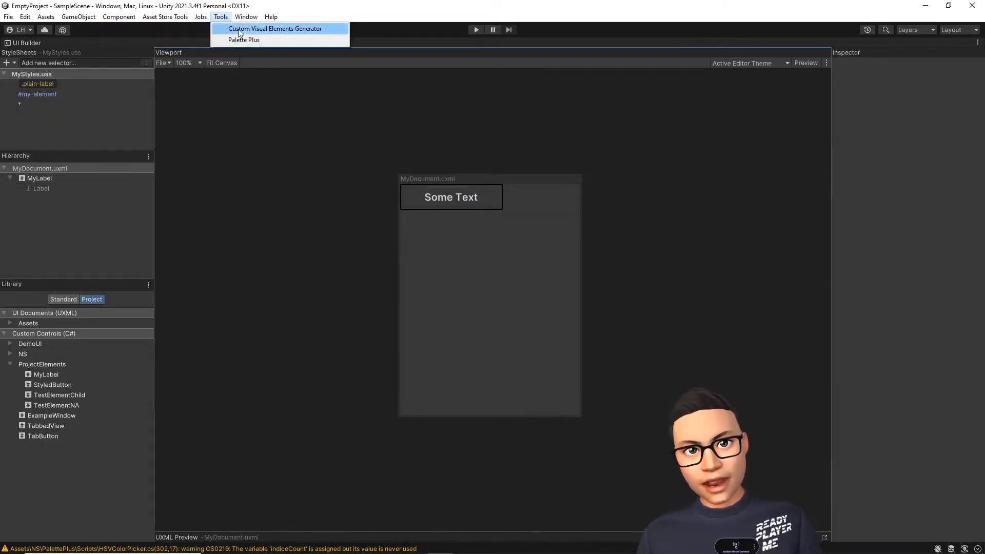
pyautogui.click(237, 27)
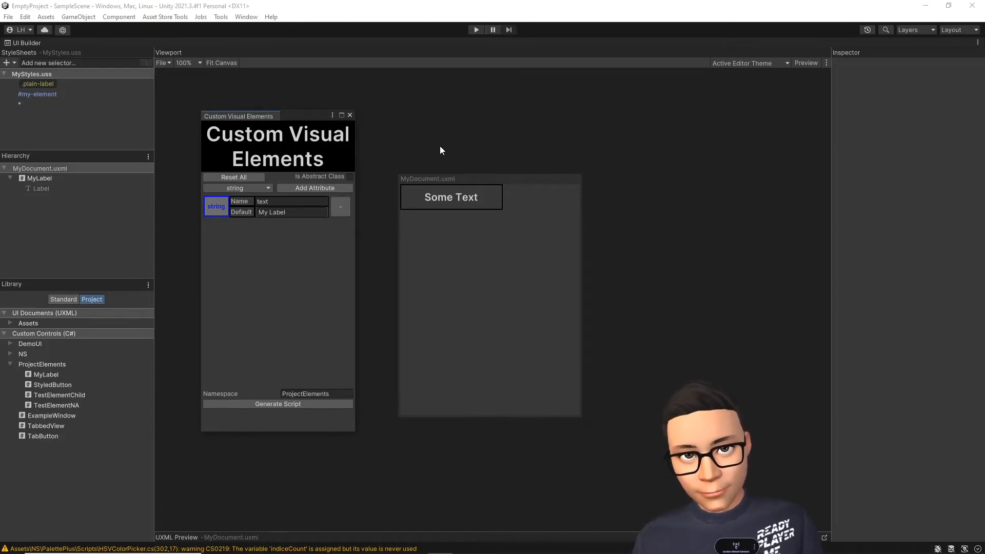
pyautogui.click(349, 115)
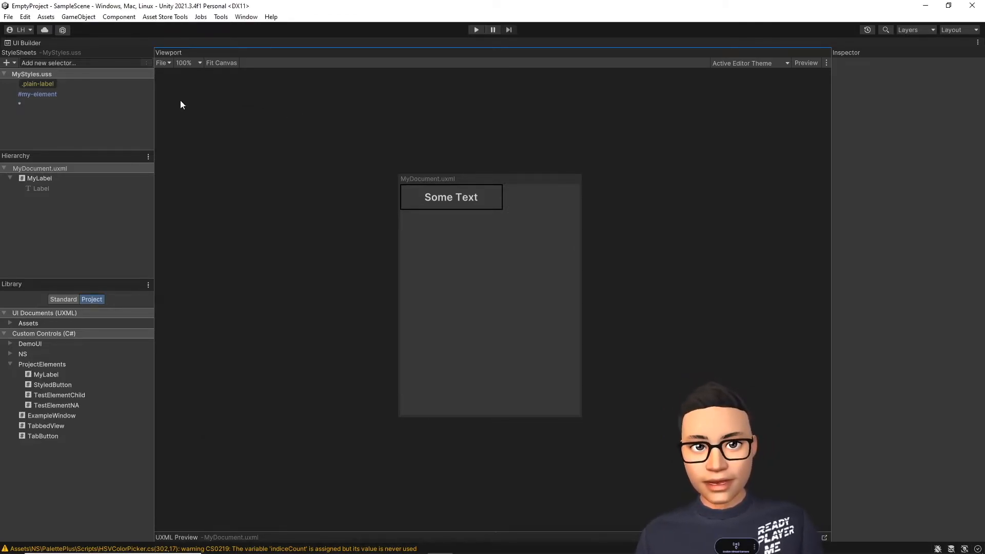
# Step: Delete the MyLabel element, including its nested label, from MyDocument.uxml
pyautogui.click(117, 96)
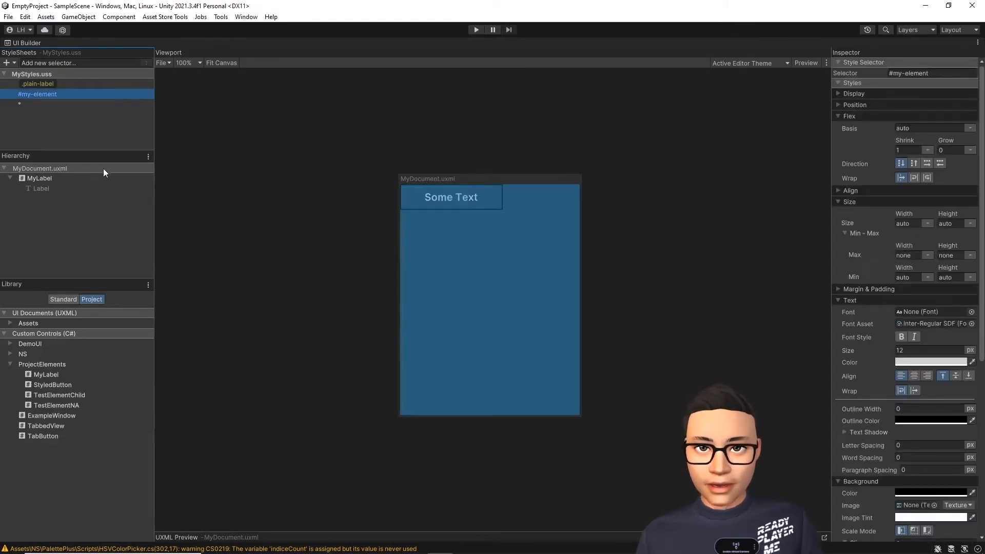
pyautogui.click(63, 182)
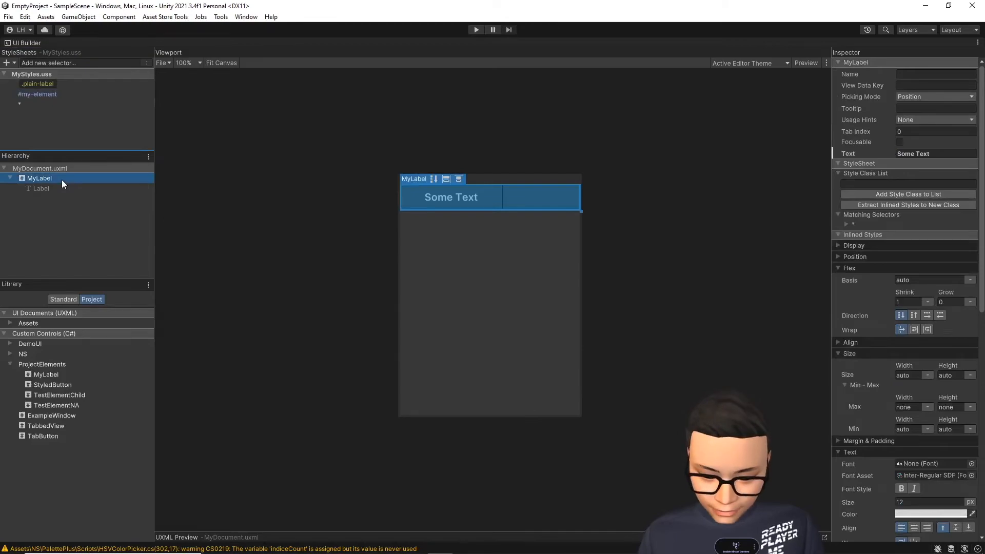
pyautogui.press('Delete')
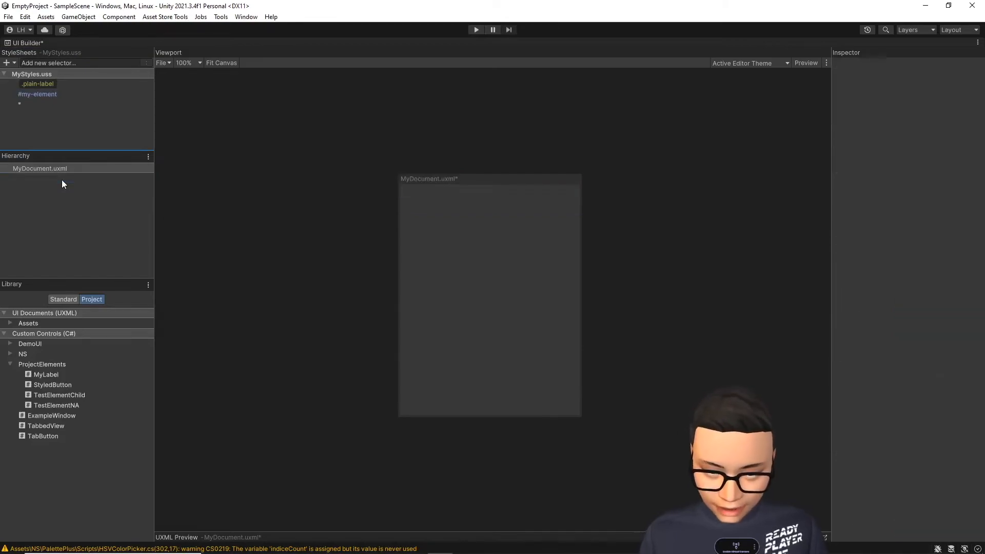
# Step: Delete the .plain-label and * selectors from MyStyles.uss, keeping only the #my-element selector
pyautogui.click(52, 84)
pyautogui.rightClick(52, 85)
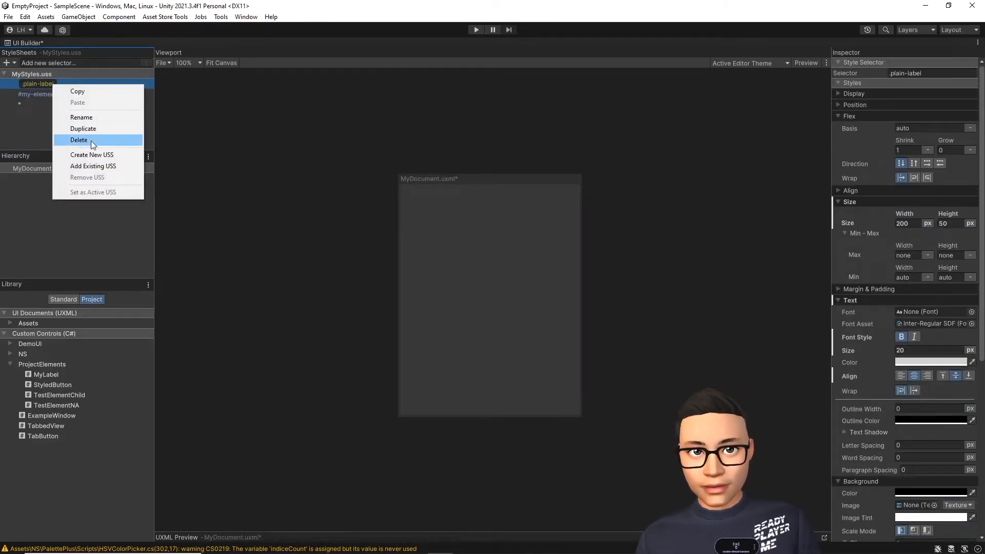
pyautogui.click(91, 140)
pyautogui.click(30, 91)
pyautogui.rightClick(29, 93)
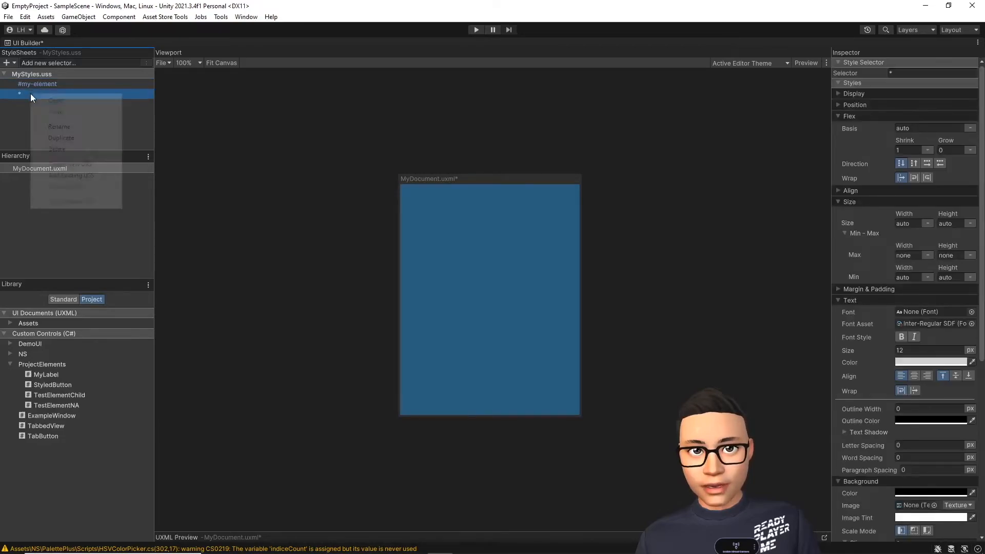
pyautogui.click(67, 152)
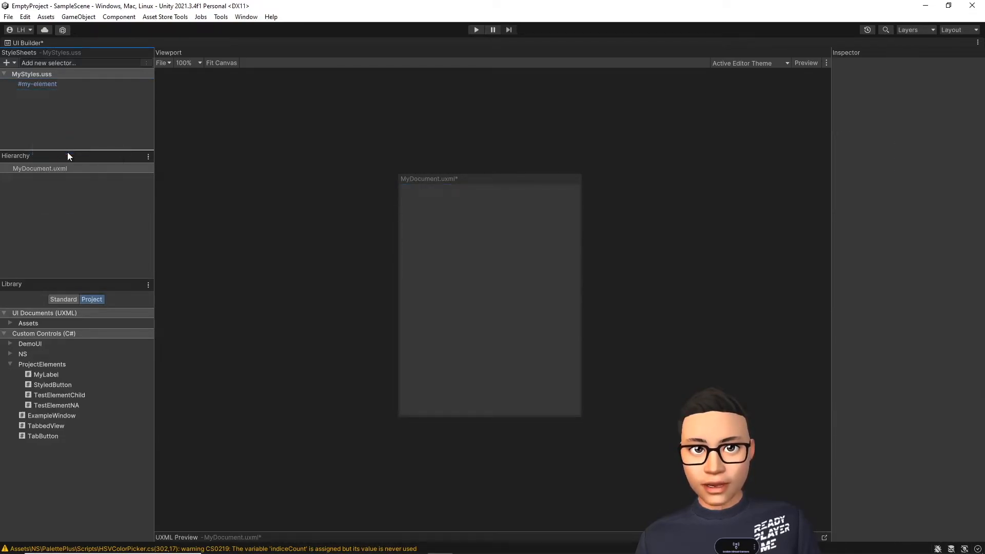
pyautogui.click(354, 130)
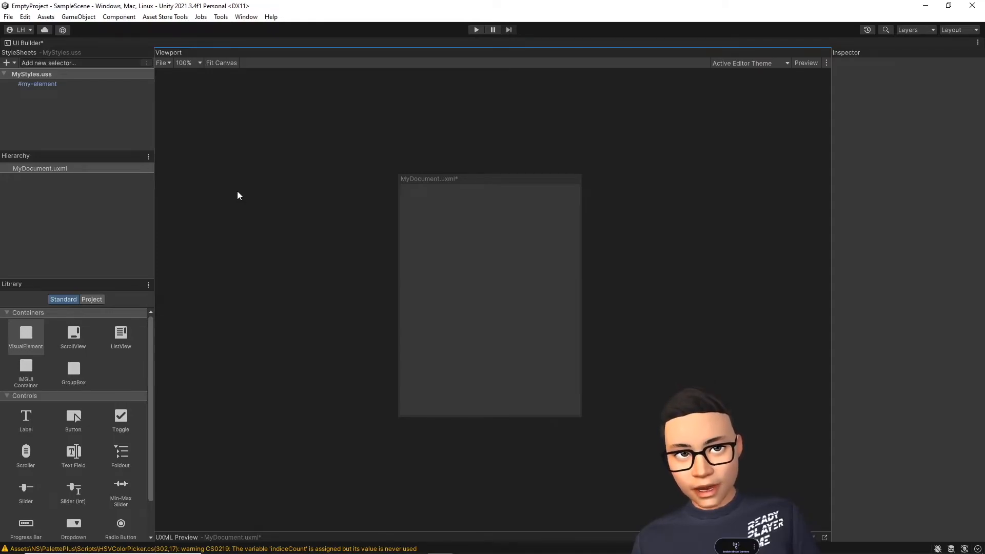
# Step: Add a standard VisualElement to MyDocument.uxml and rename it my-element
pyautogui.scroll(1, 214, 256)
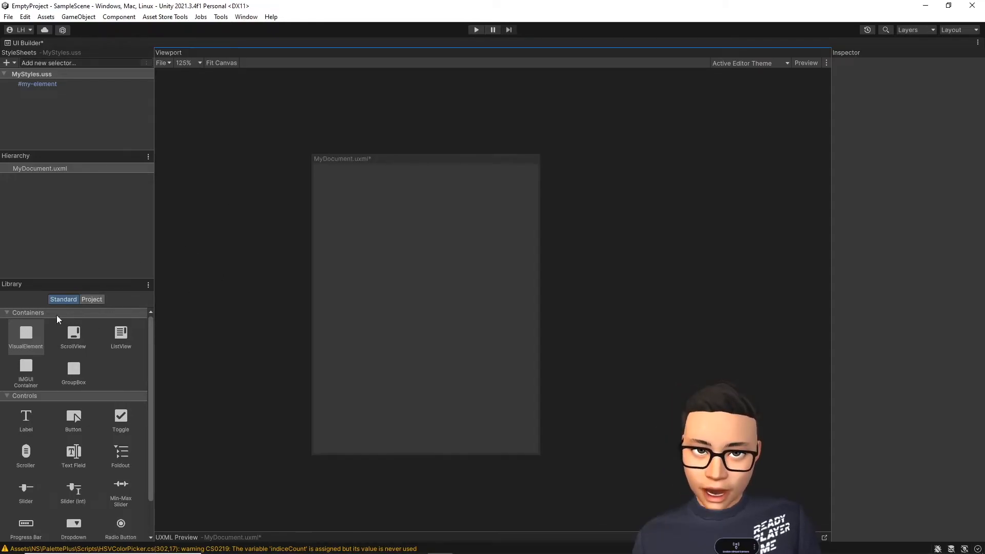
pyautogui.moveTo(17, 331); pyautogui.dragTo(20, 196)
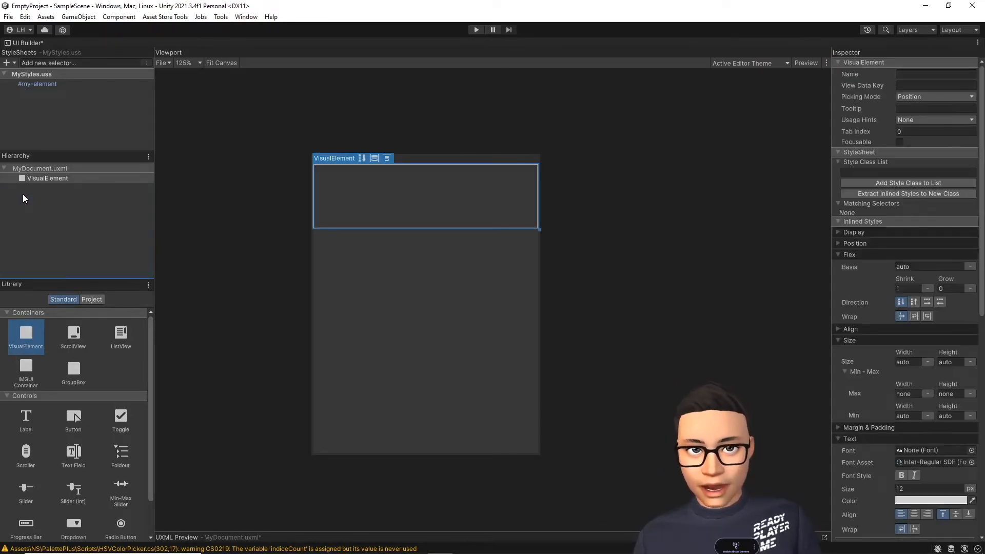
pyautogui.rightClick(95, 176)
pyautogui.click(115, 210)
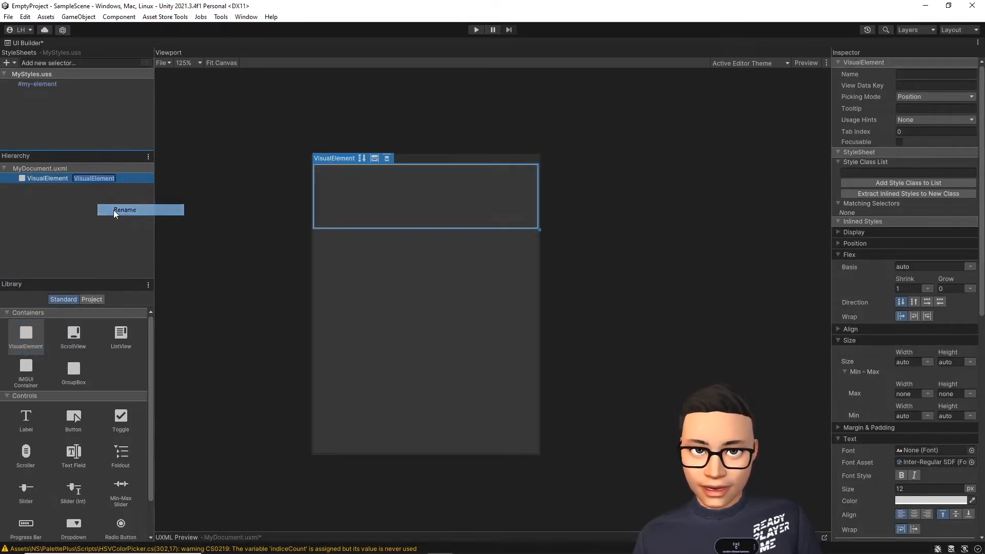
pyautogui.write('my-element')
pyautogui.press('Return')
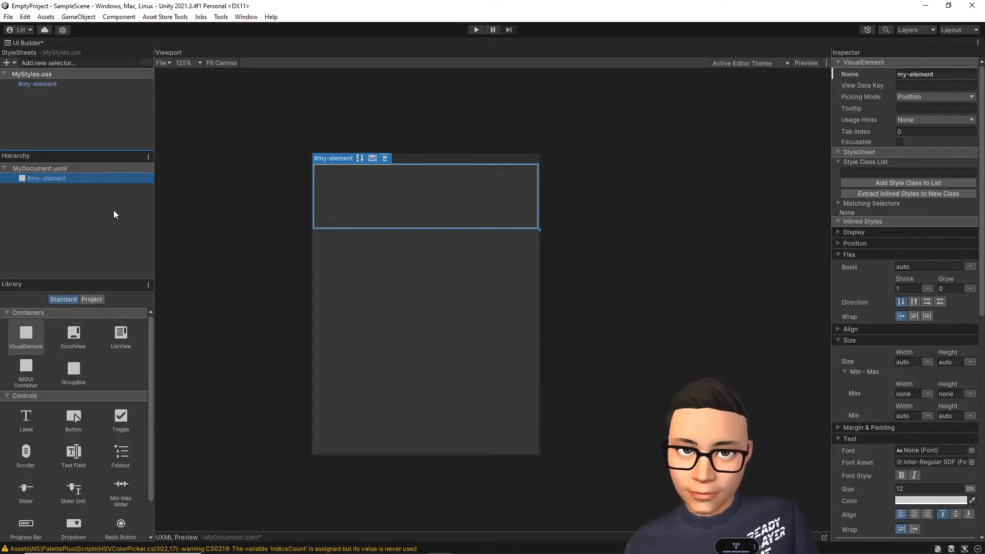
# Step: Set the border width of the #my-element selector to 5 px on all sides
pyautogui.click(58, 85)
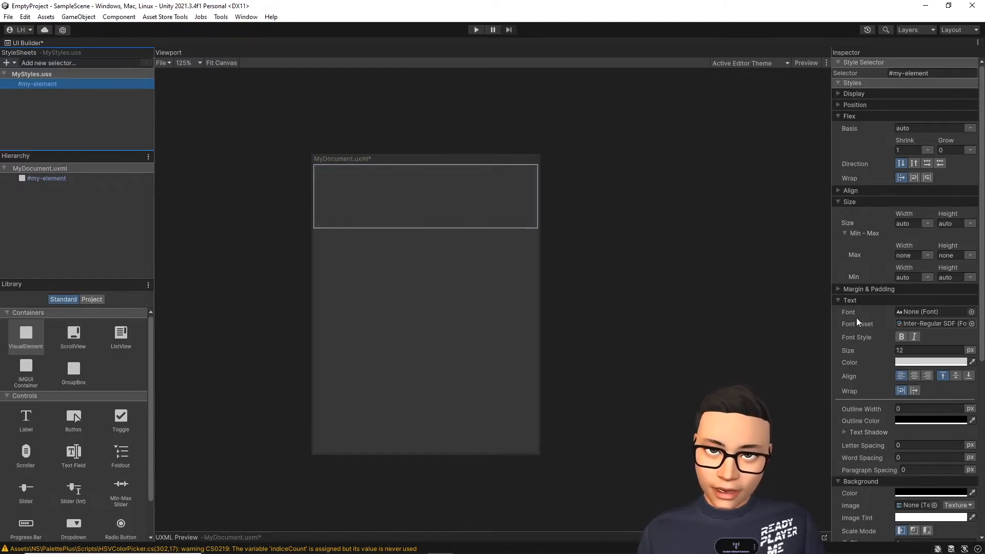
pyautogui.scroll(-3, 907, 301)
pyautogui.scroll(-3, 907, 302)
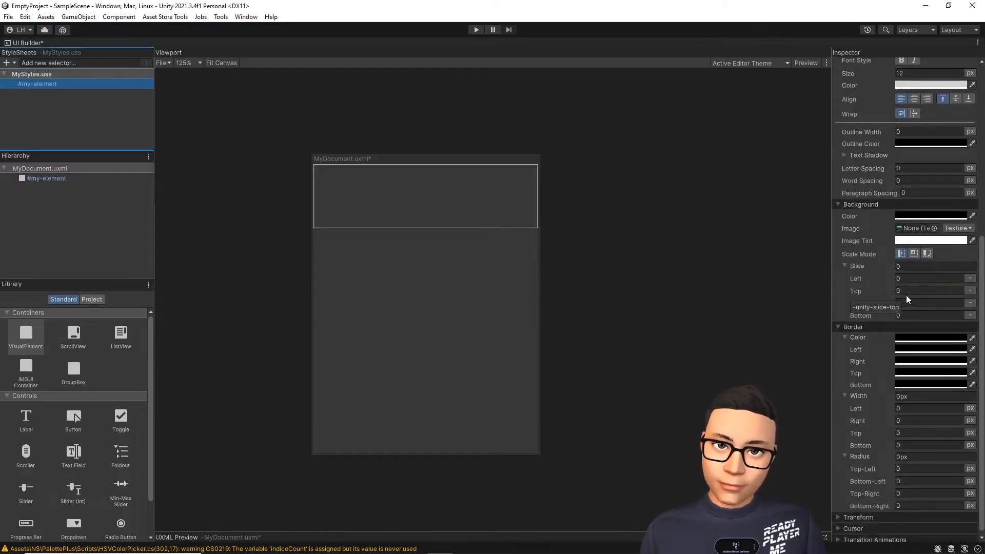
pyautogui.scroll(-2, 923, 323)
pyautogui.click(932, 334)
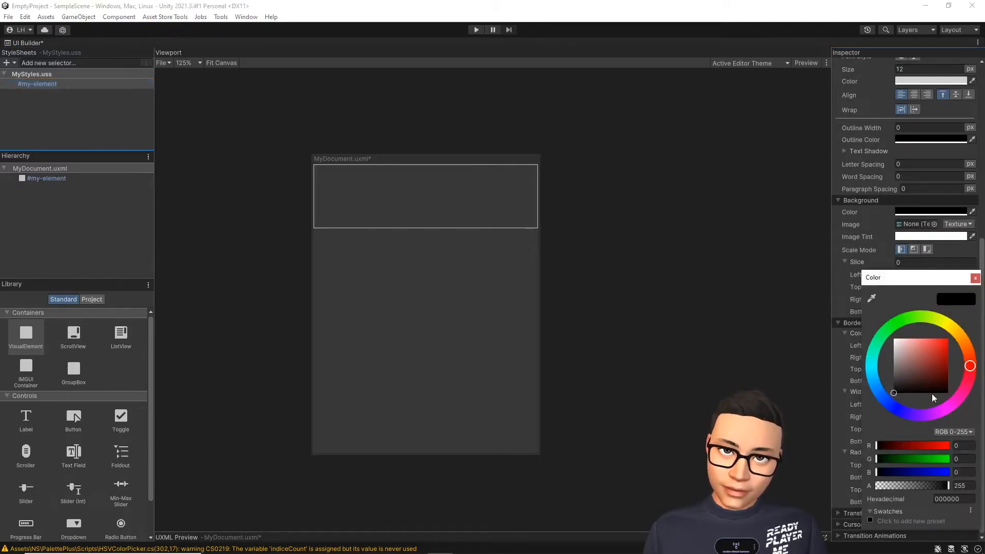
pyautogui.click(951, 405)
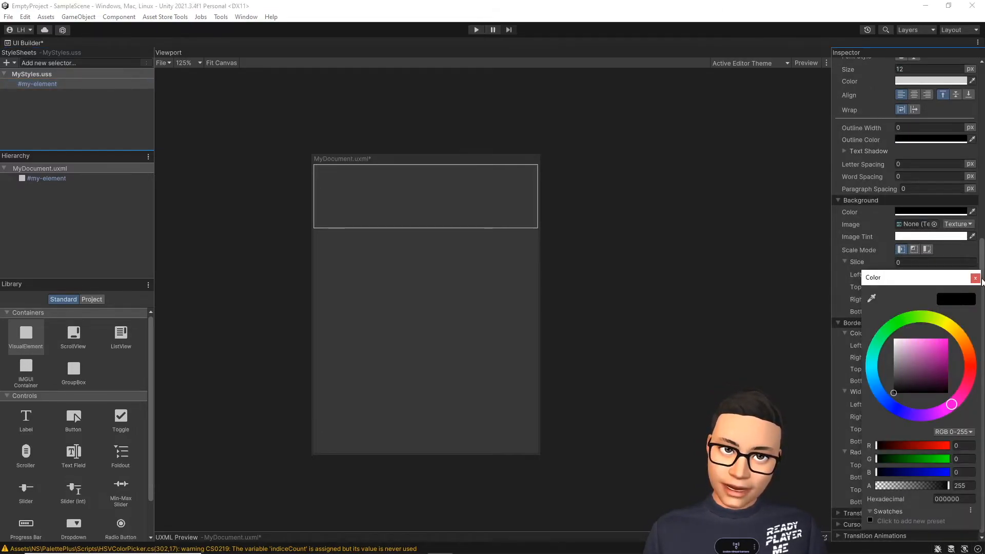
pyautogui.click(975, 278)
pyautogui.click(923, 392)
pyautogui.write('5')
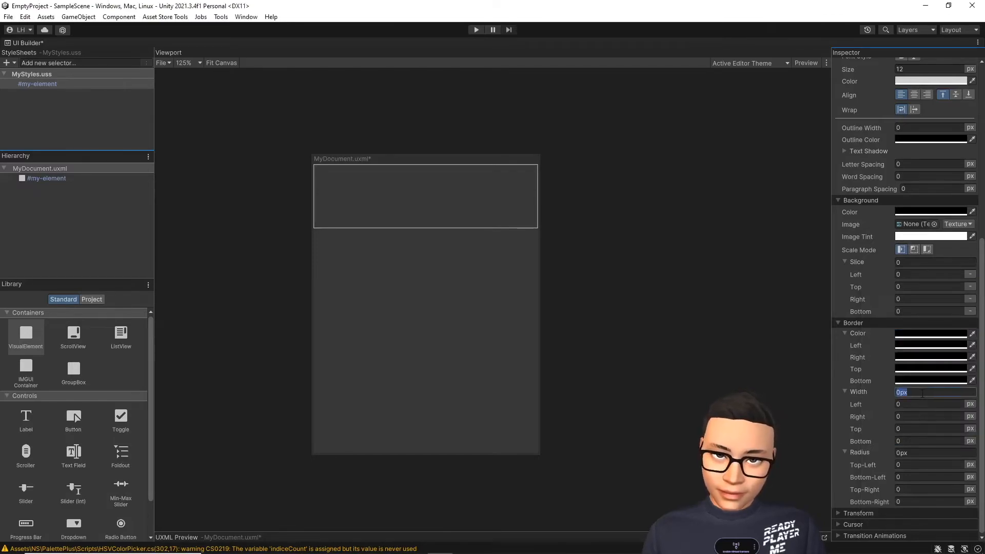
pyautogui.press('Return')
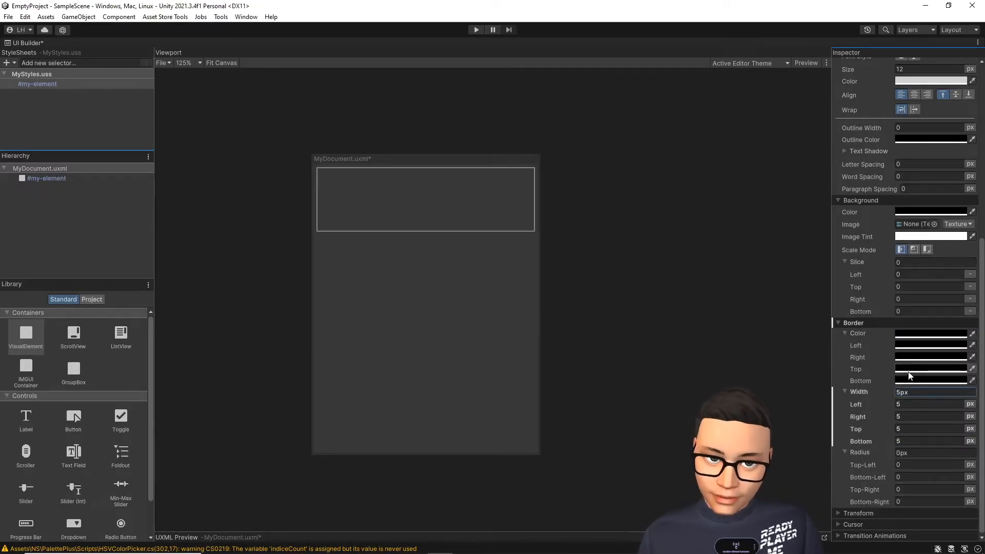
# Step: Set the border color of the #my-element selector to bright magenta on all sides
pyautogui.click(922, 333)
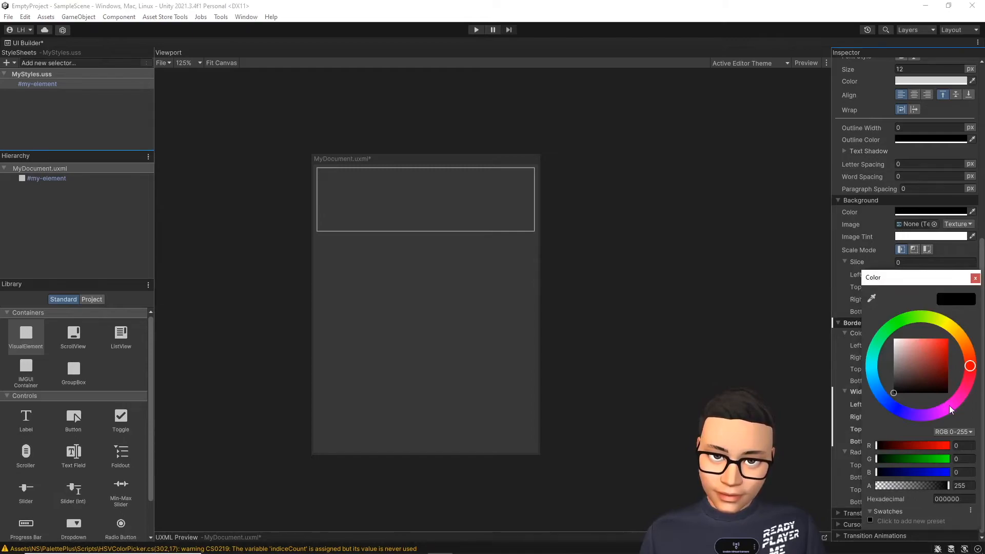
pyautogui.click(949, 406)
pyautogui.click(947, 339)
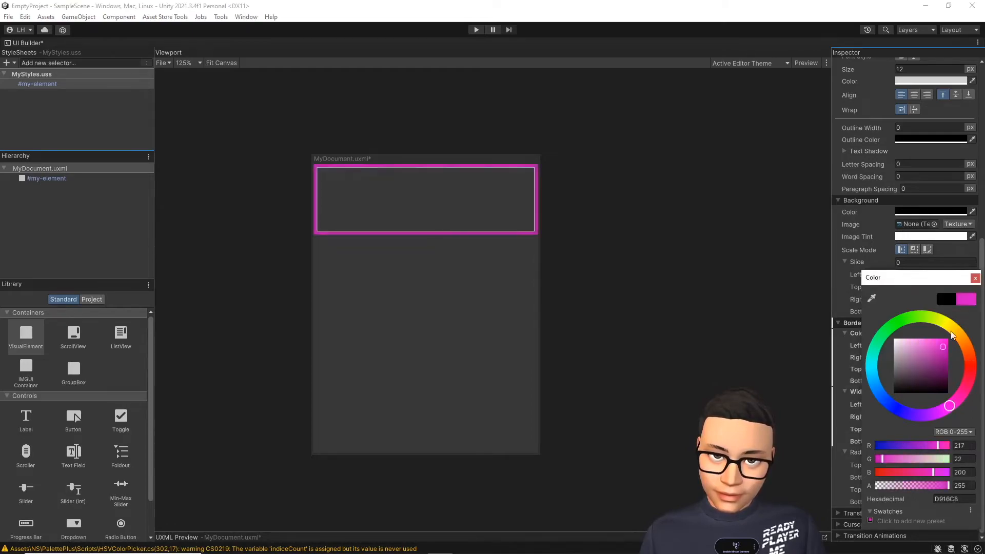
pyautogui.click(974, 277)
pyautogui.click(725, 325)
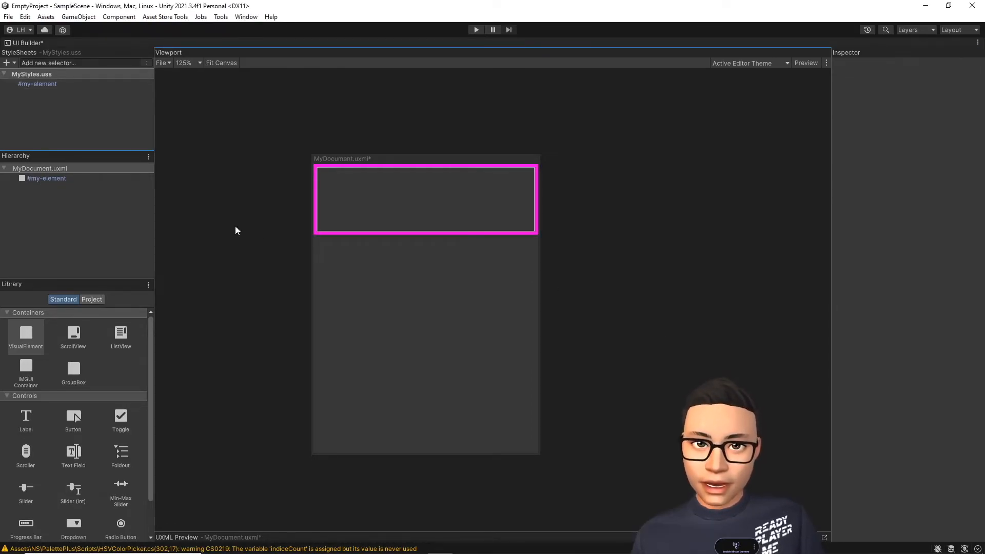
# Step: Clear the VisualElement's name and enter my-element again to demonstrate matching by name
pyautogui.click(78, 179)
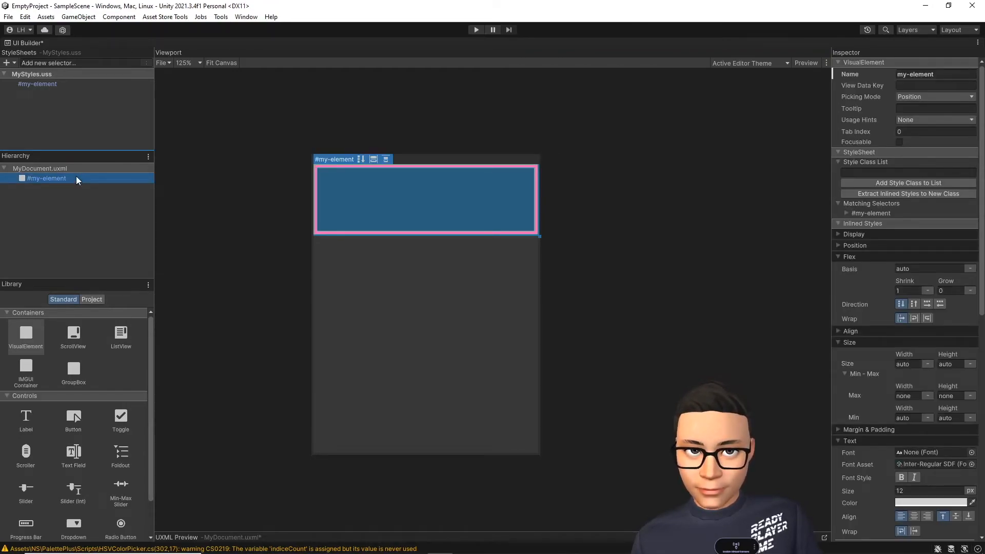
pyautogui.rightClick(77, 179)
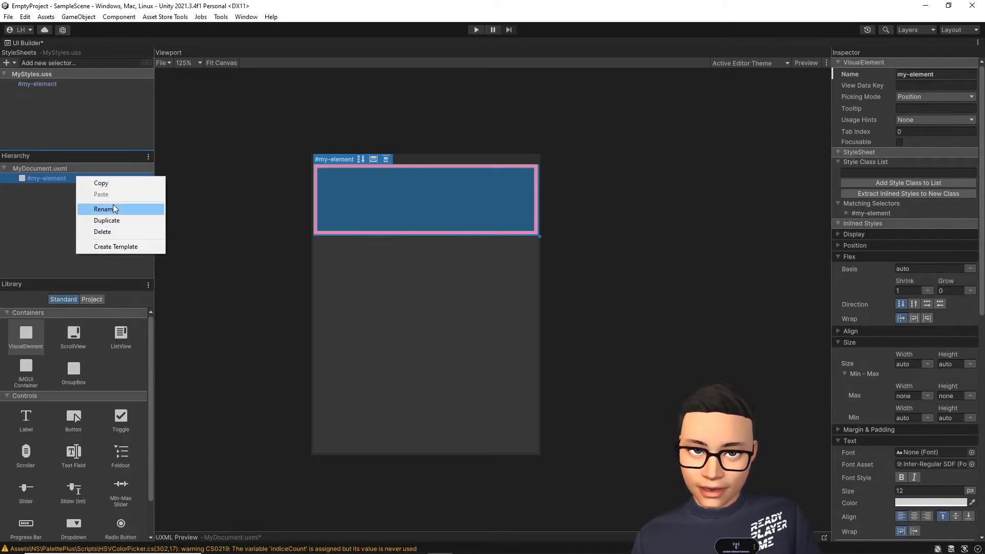
pyautogui.click(65, 184)
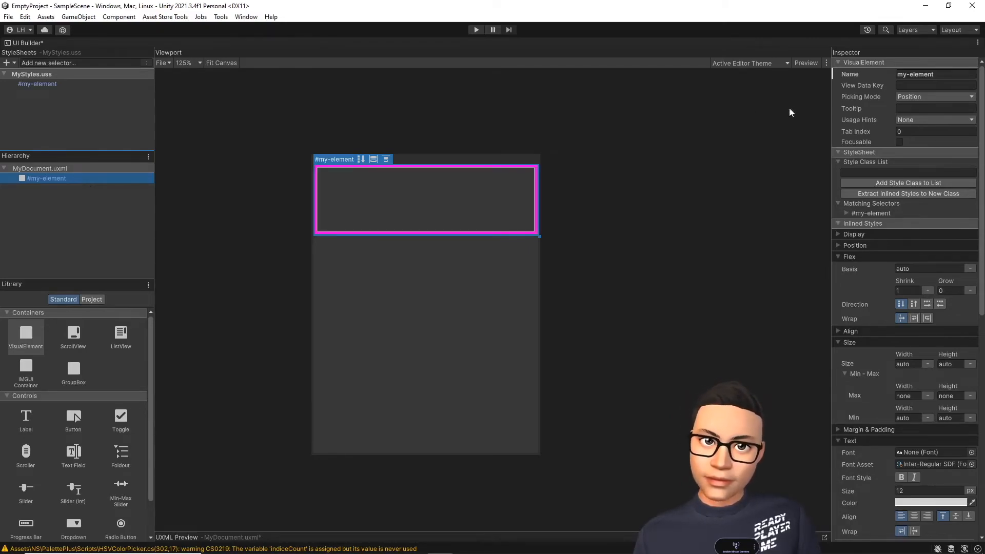
pyautogui.click(949, 74)
pyautogui.doubleClick(950, 74)
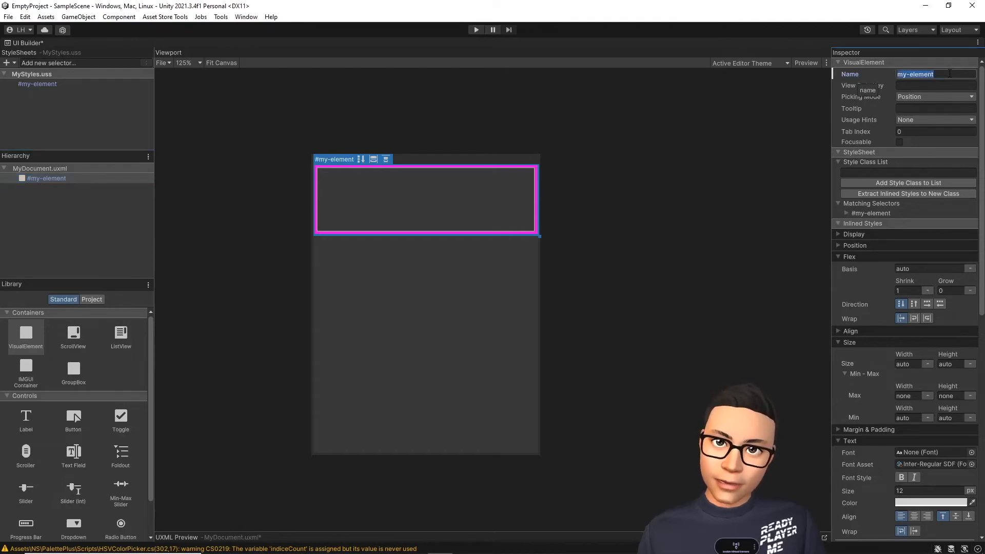
pyautogui.press('BackSpace')
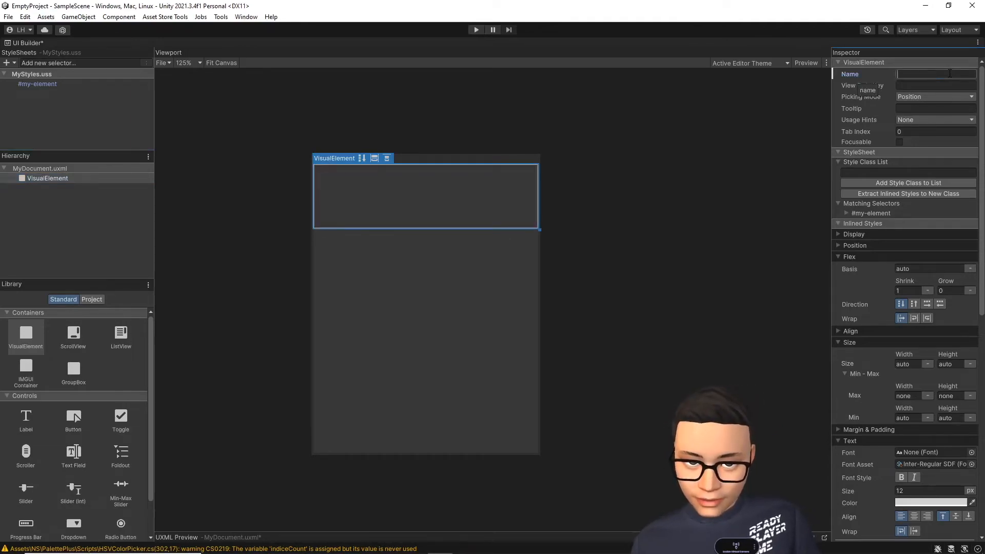
pyautogui.write('my')
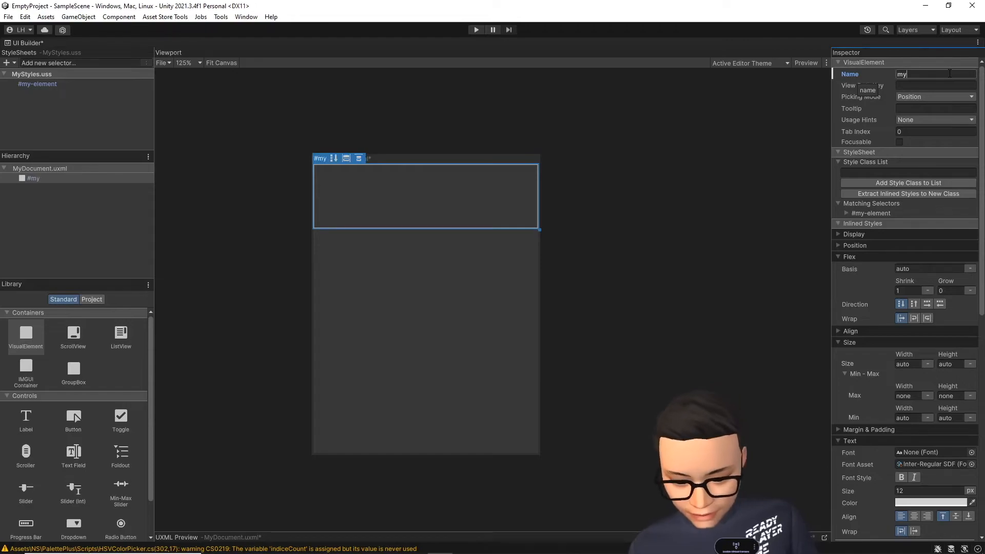
pyautogui.write('-element')
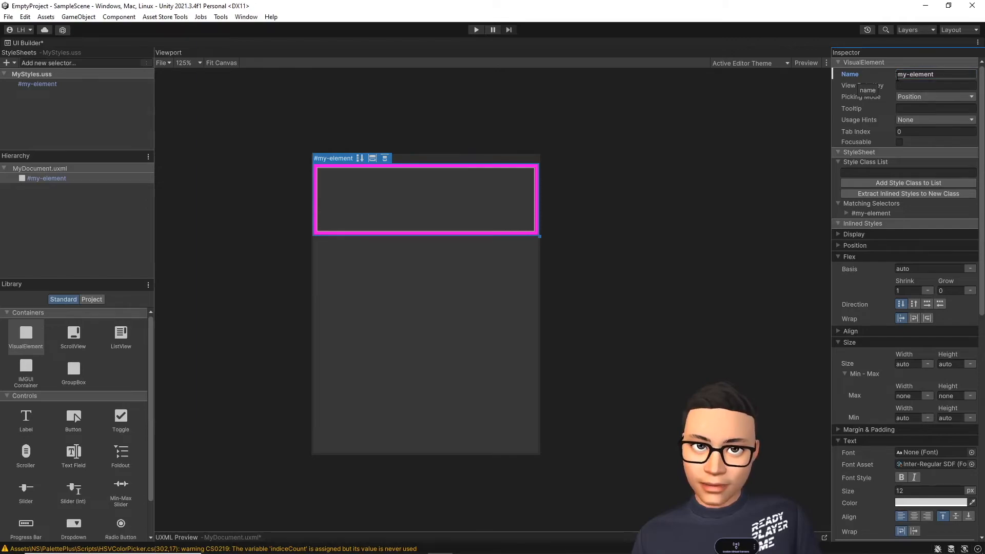
pyautogui.click(645, 164)
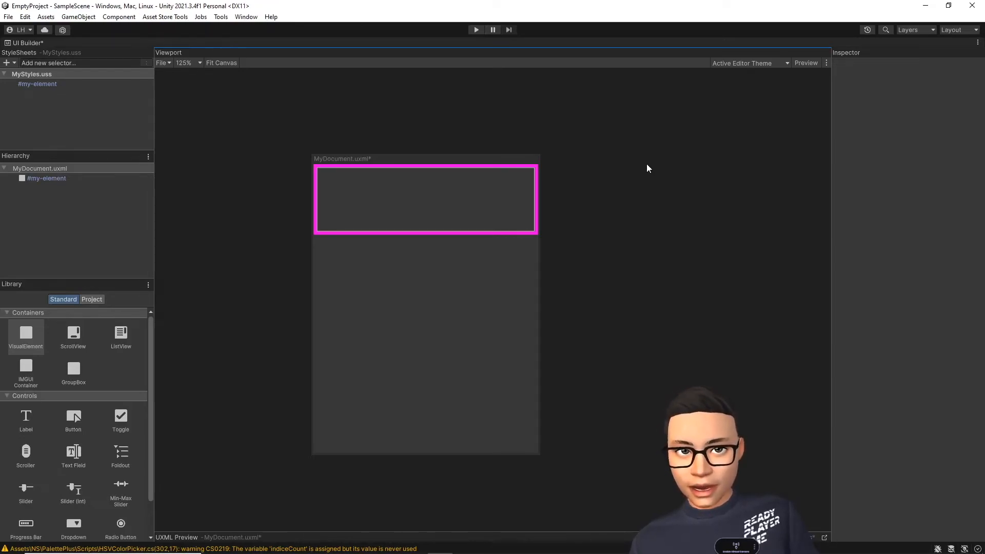
# Step: Add a Label inside the #my-element container and set the label's name to my-element
pyautogui.moveTo(26, 417); pyautogui.dragTo(62, 180)
pyautogui.click(70, 233)
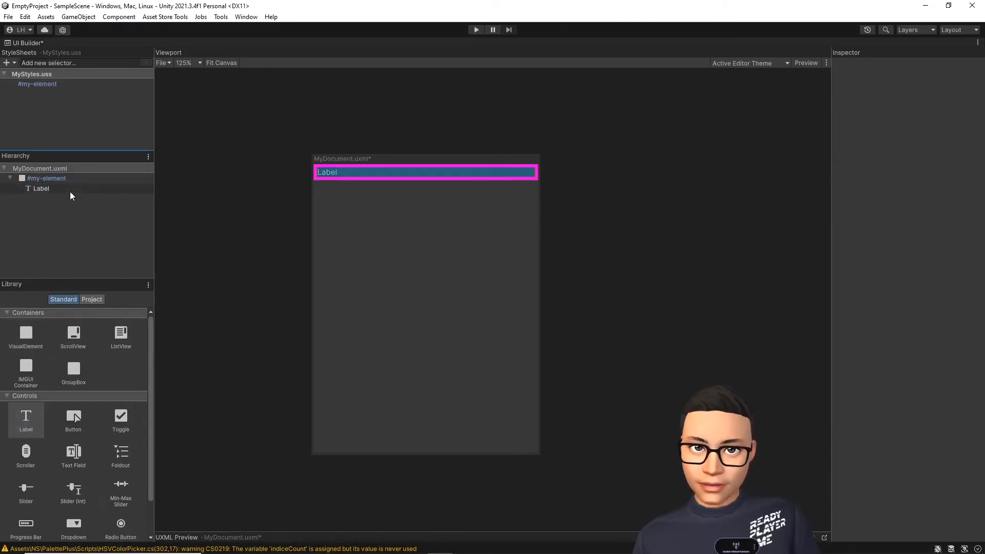
pyautogui.click(69, 191)
pyautogui.click(915, 73)
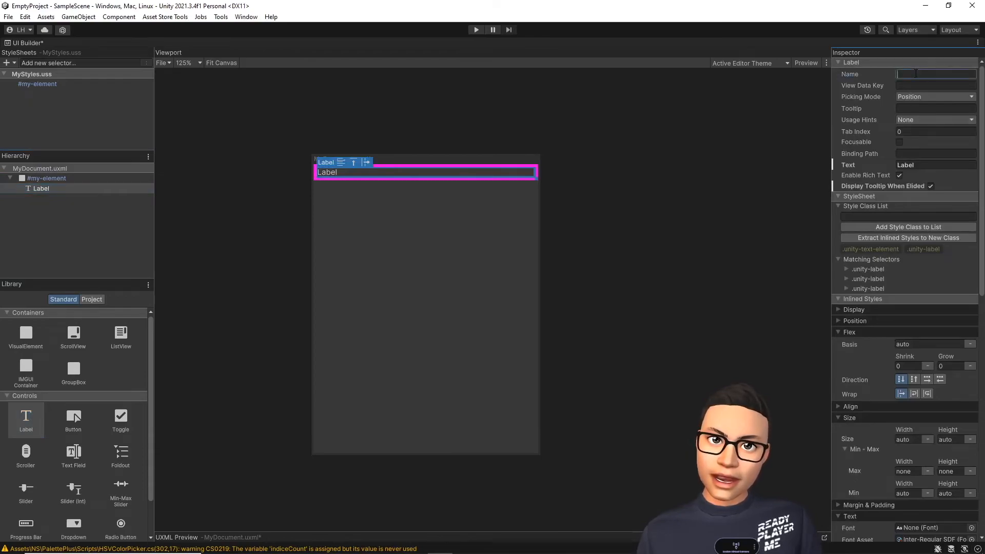
pyautogui.write('my-')
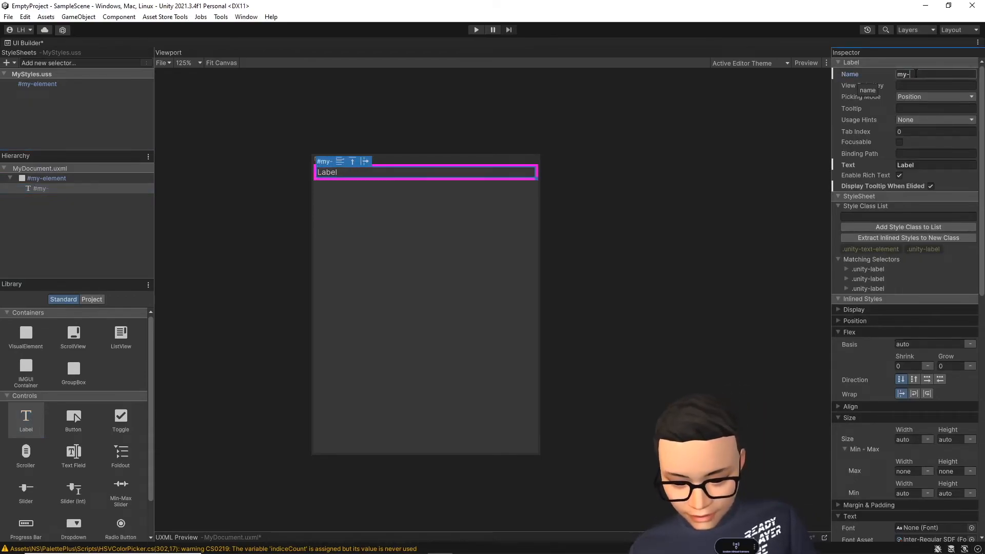
pyautogui.write('element')
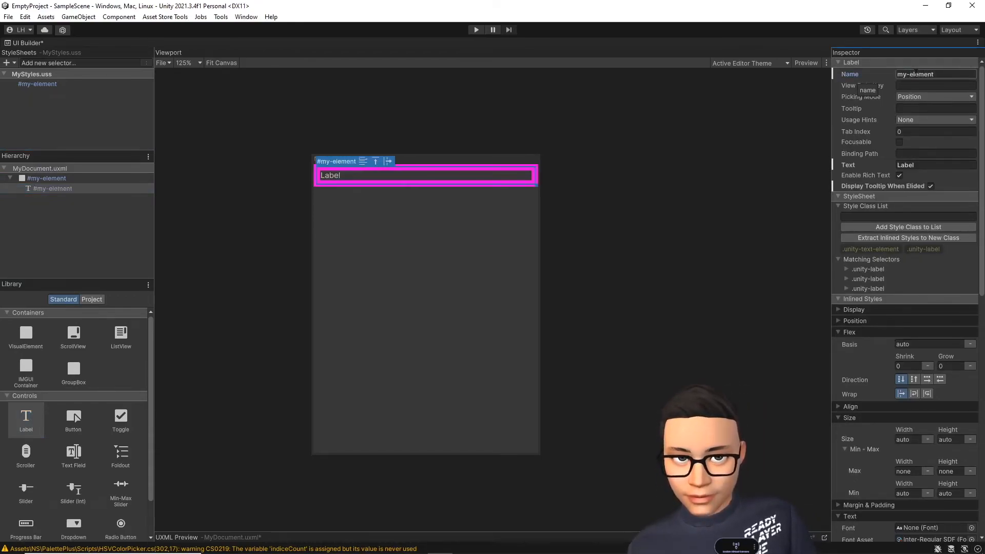
pyautogui.click(576, 215)
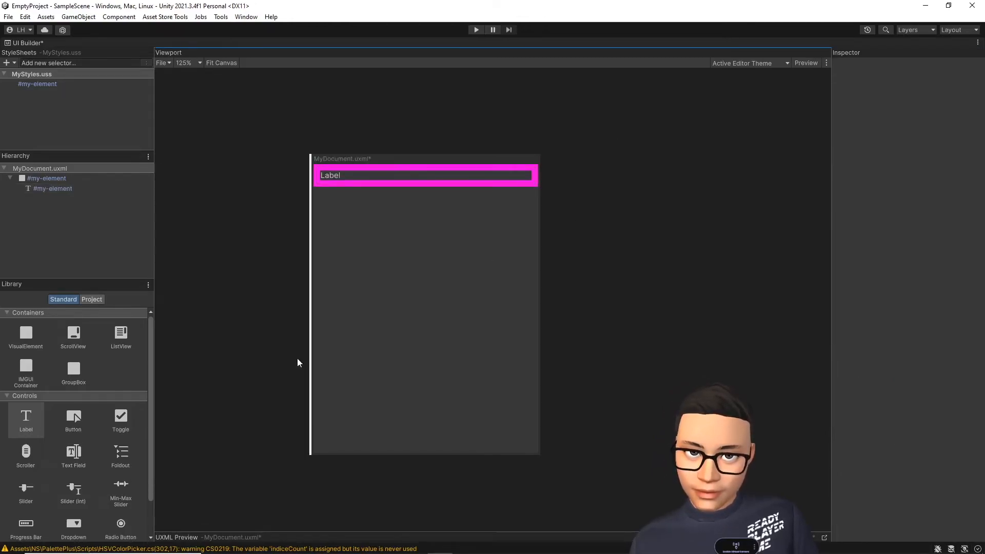
# Step: Add a Button at the root of the document, below the #my-element container, and name it mye-element
pyautogui.moveTo(76, 423); pyautogui.dragTo(75, 232)
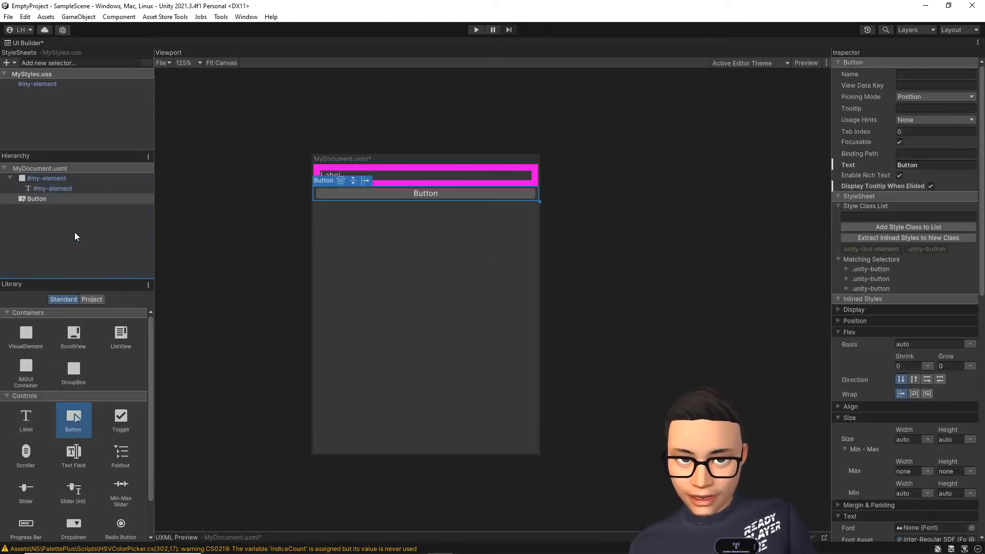
pyautogui.rightClick(124, 195)
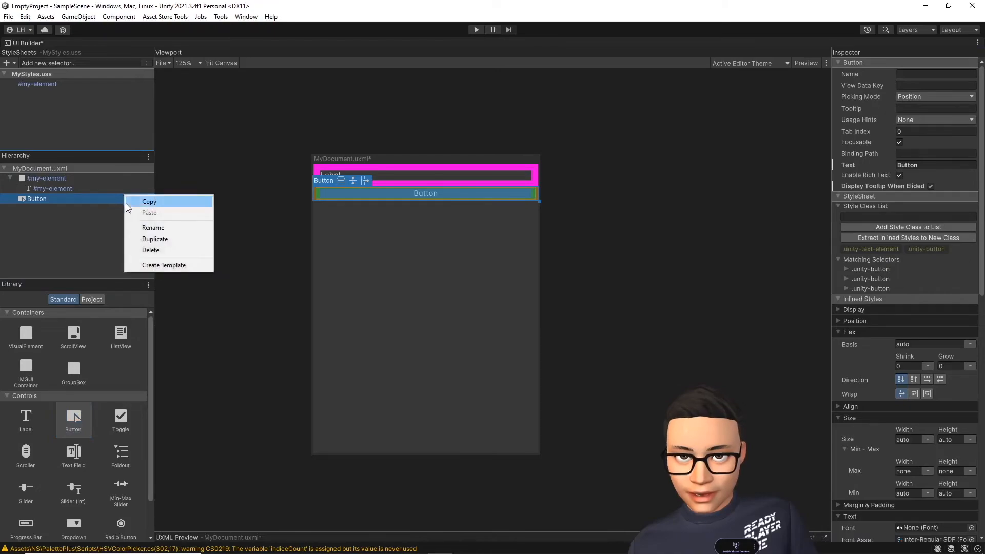
pyautogui.click(166, 228)
pyautogui.write('my')
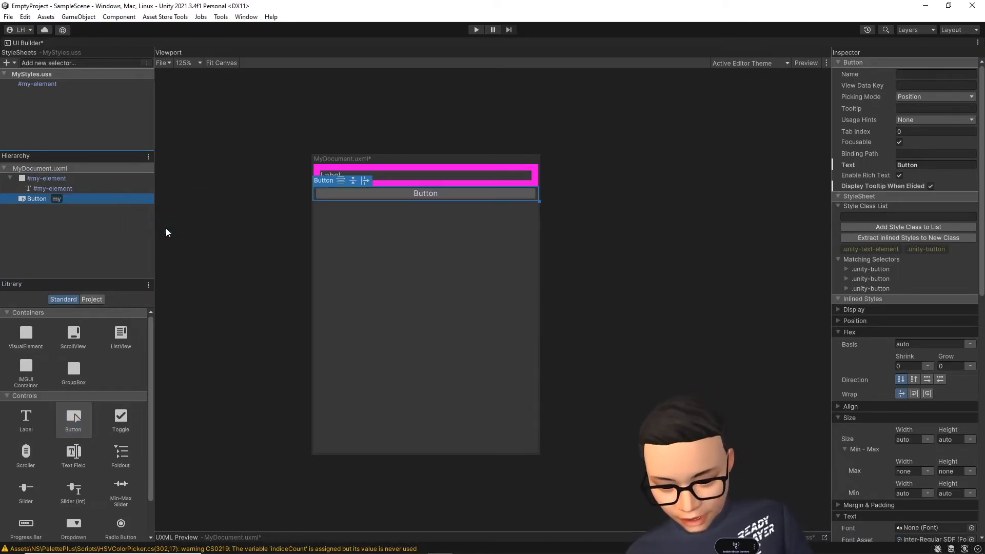
pyautogui.write('e-element')
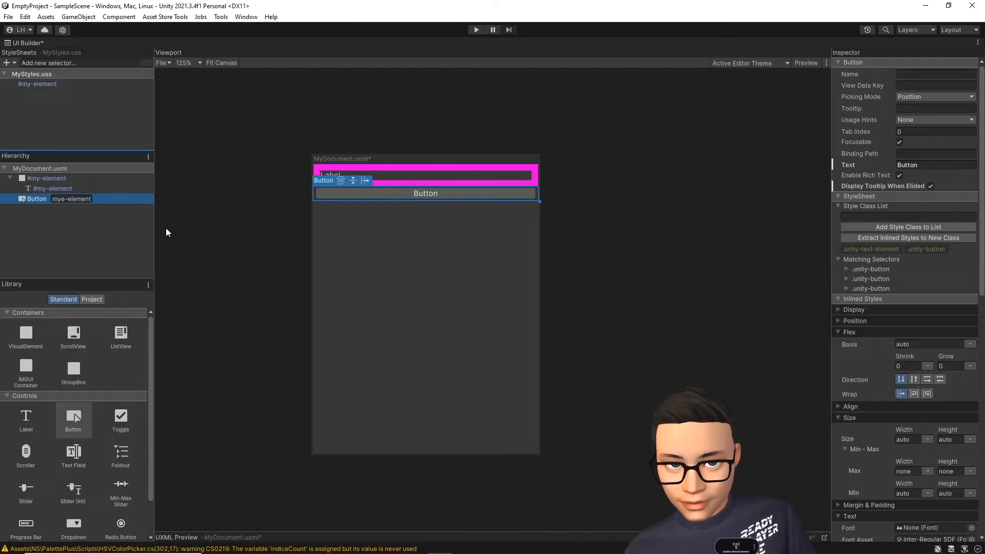
pyautogui.press('Return')
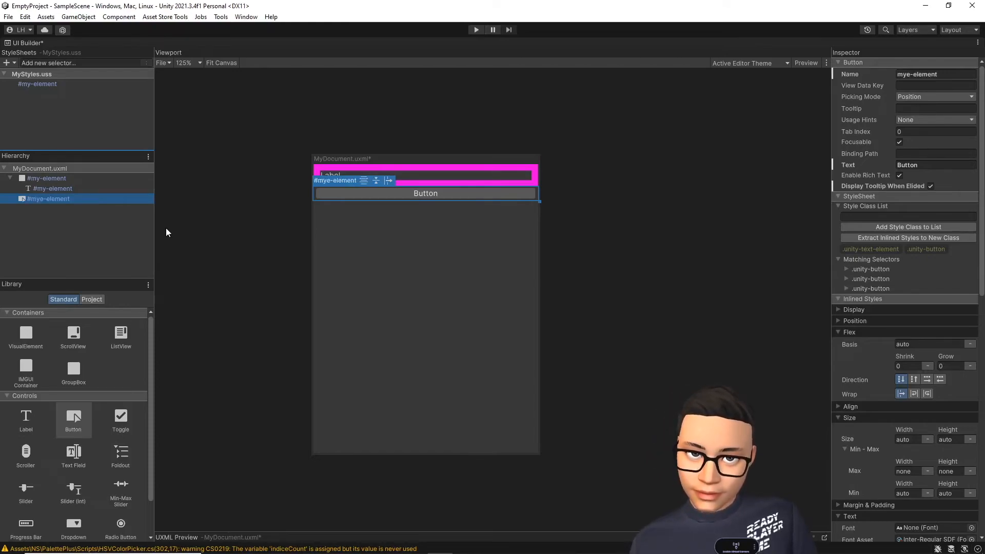
# Step: Correct the Button's name to my-element and deselect it
pyautogui.rightClick(119, 199)
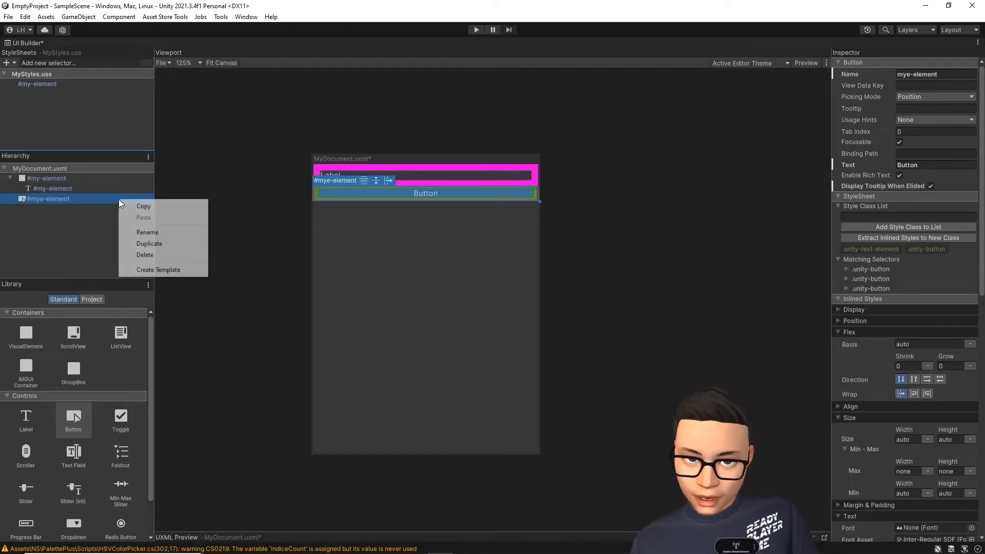
pyautogui.click(140, 233)
pyautogui.write('my-eleme')
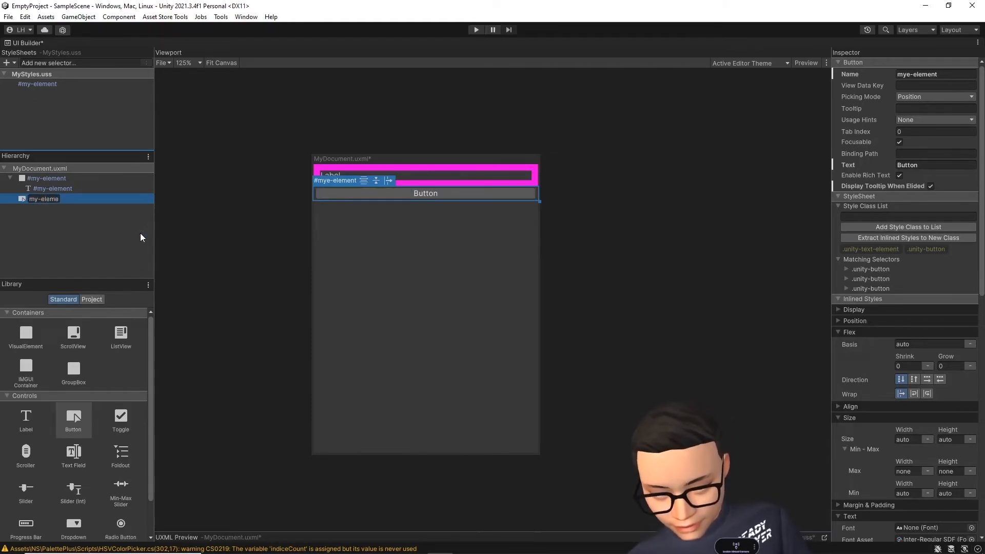
pyautogui.write('nt')
pyautogui.press('Return')
pyautogui.click(282, 257)
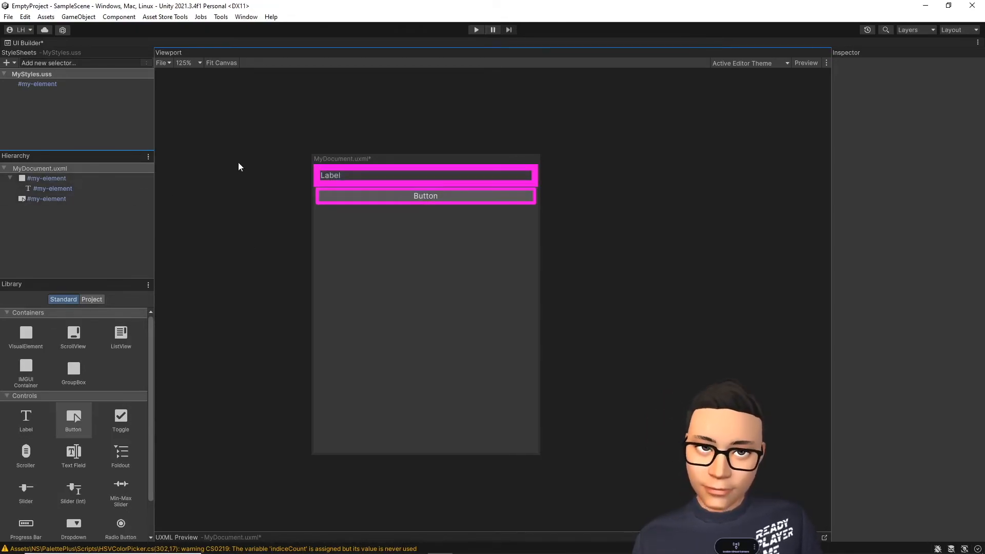
# Step: Delete the Button, the Label and the container, all named my-element, from the document hierarchy
pyautogui.click(56, 200)
pyautogui.press('Delete')
pyautogui.click(60, 189)
pyautogui.press('Delete')
pyautogui.click(61, 178)
pyautogui.press('Delete')
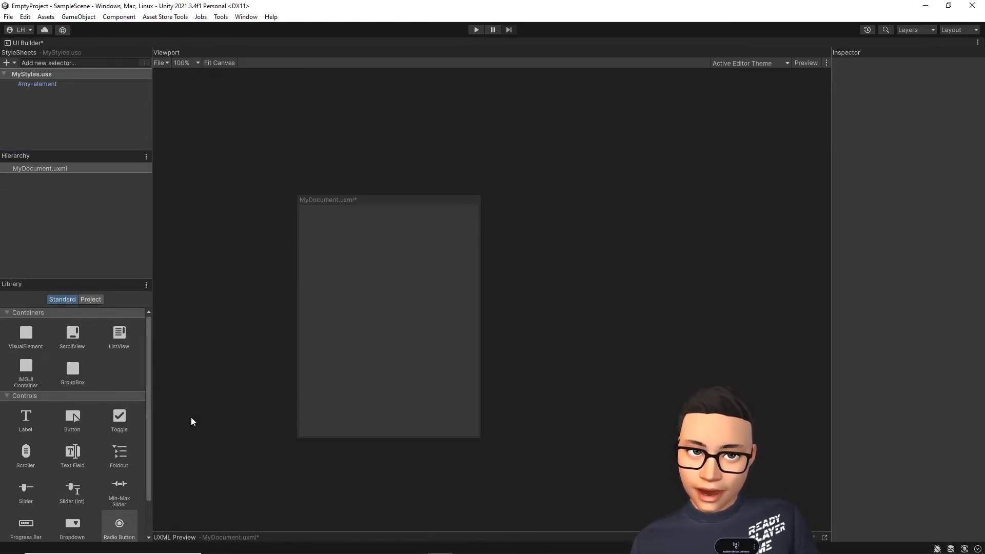
# Step: Add a Radio Button to the empty document and expand its child elements in the hierarchy
pyautogui.moveTo(119, 523); pyautogui.dragTo(63, 206)
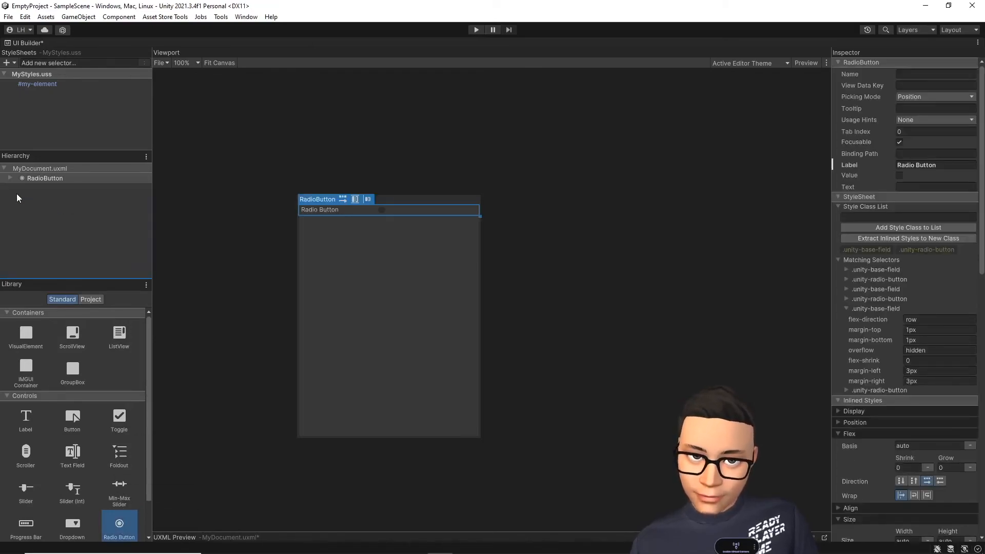
pyautogui.click(10, 178)
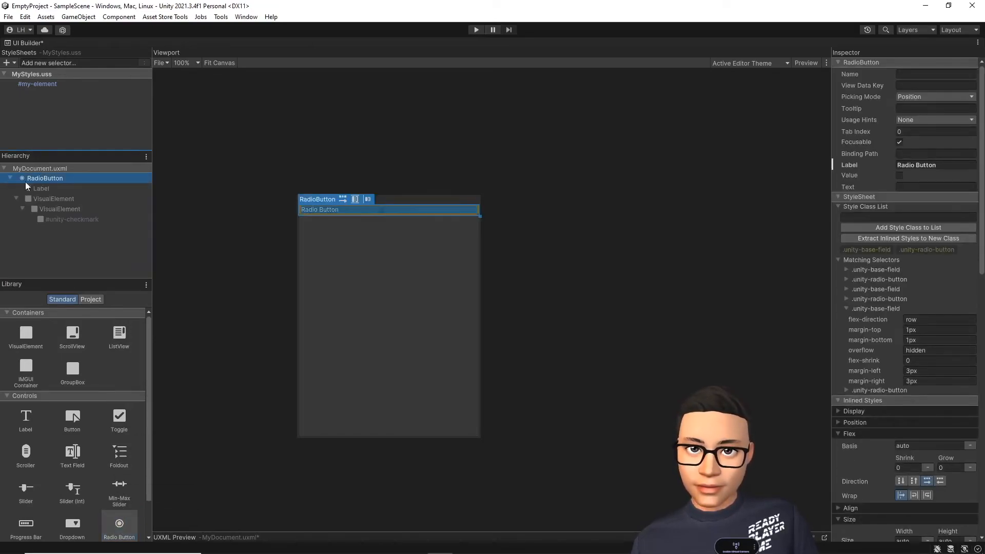
# Step: Examine the RadioButton's built-in Label, VisualElement and #unity-checkmark children and check whether they can be renamed or edited
pyautogui.rightClick(45, 189)
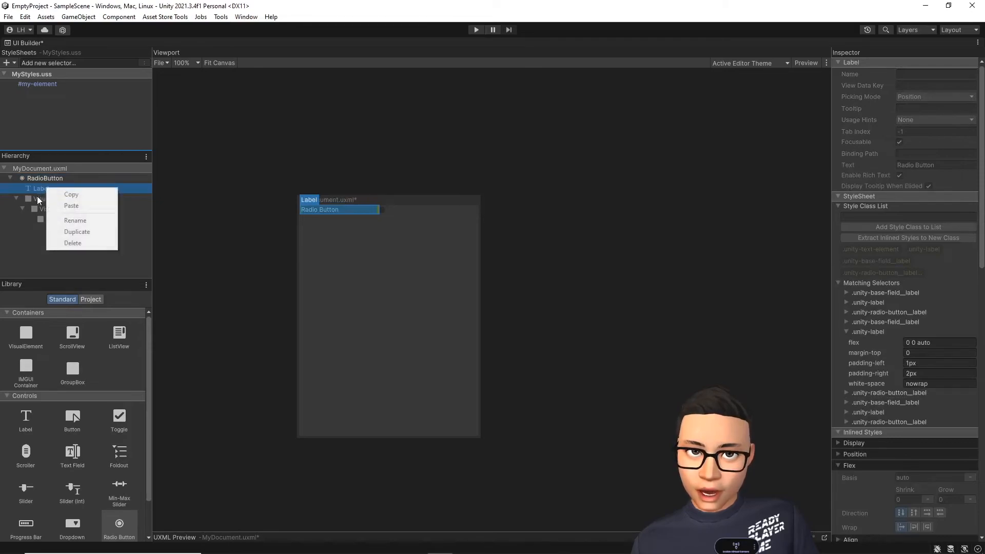
pyautogui.click(38, 198)
pyautogui.rightClick(38, 198)
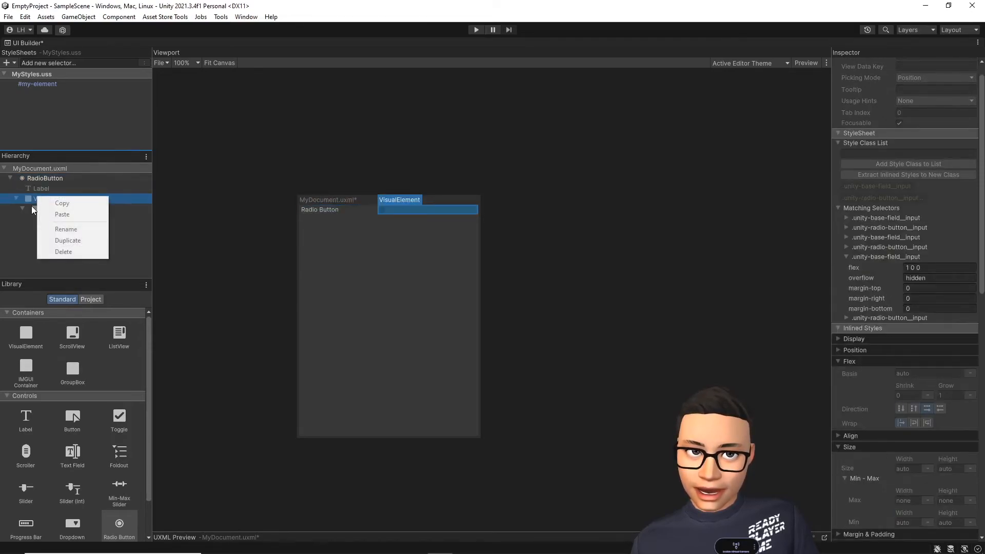
pyautogui.click(32, 207)
pyautogui.rightClick(66, 212)
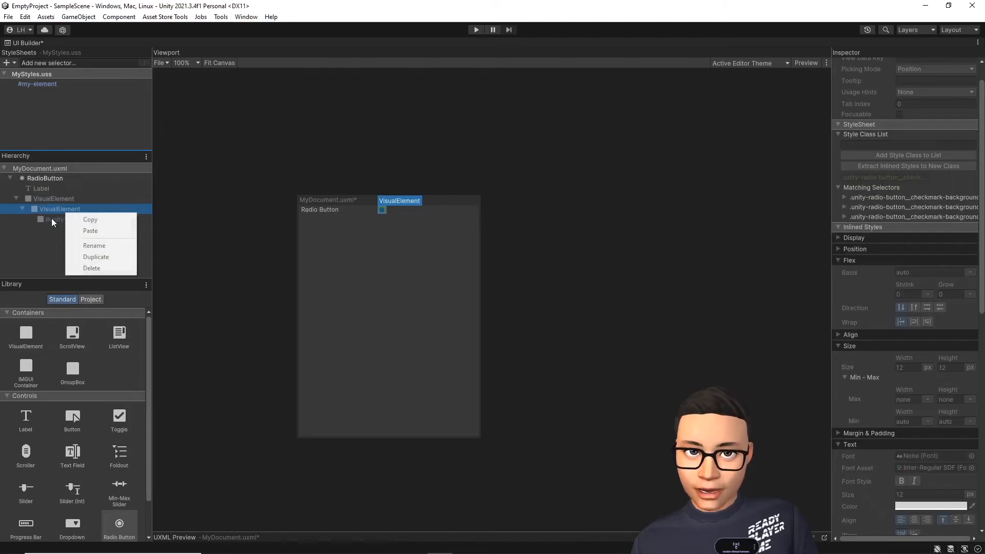
pyautogui.click(51, 219)
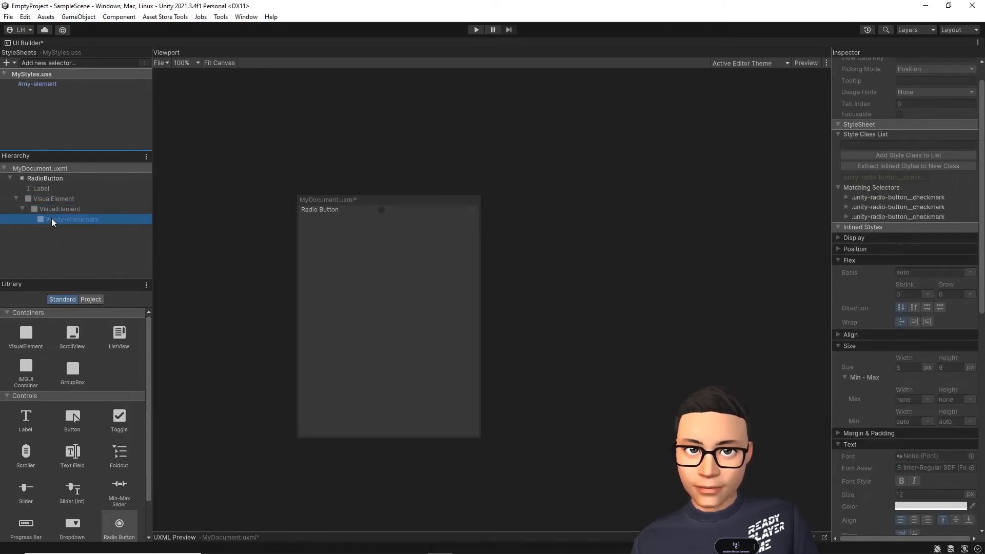
pyautogui.click(82, 198)
pyautogui.click(114, 219)
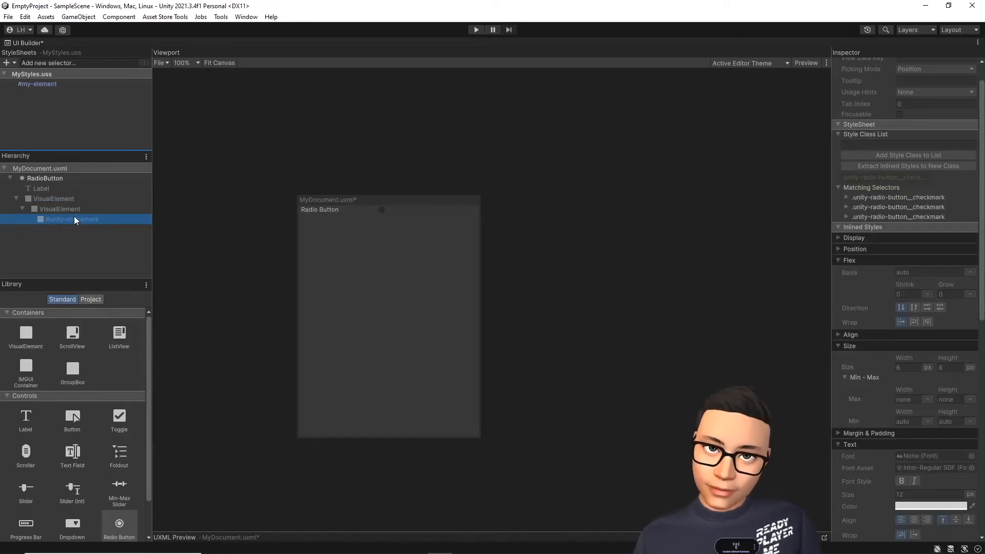
# Step: Unset all style overrides on the #my-element selector
pyautogui.click(63, 84)
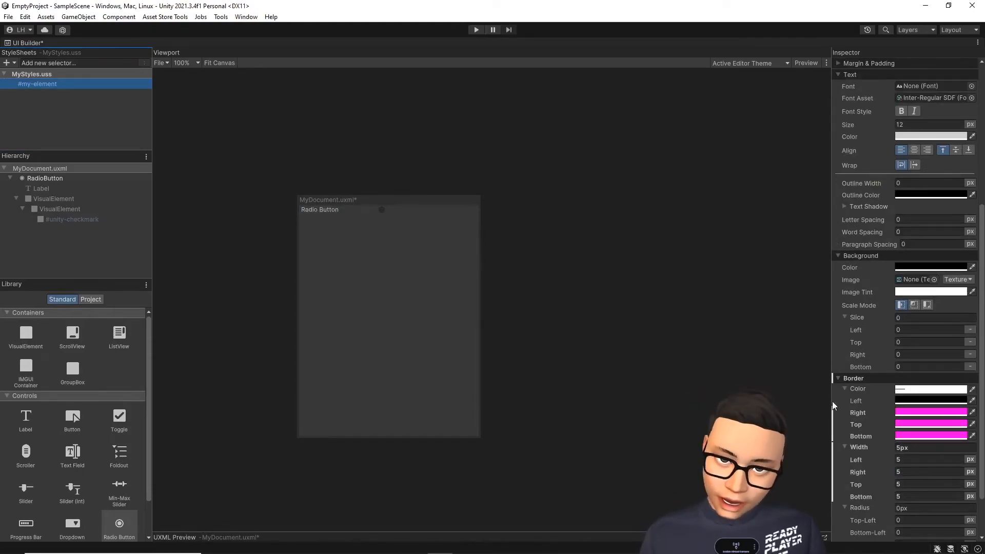
pyautogui.rightClick(890, 425)
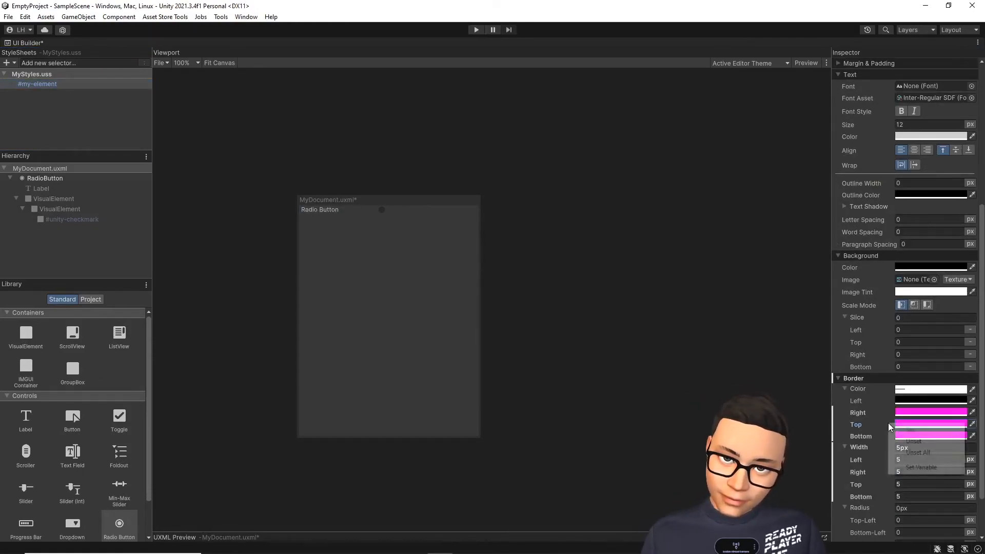
pyautogui.click(917, 453)
# Step: Rename the #my-element selector in MyStyles.uss to #unity-checkmark
pyautogui.click(57, 85)
pyautogui.rightClick(58, 86)
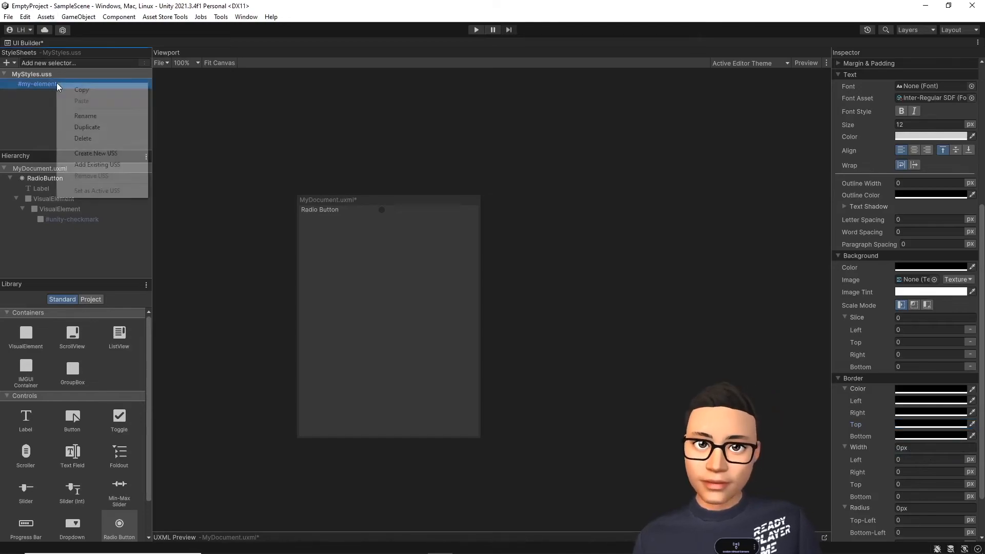
pyautogui.click(87, 115)
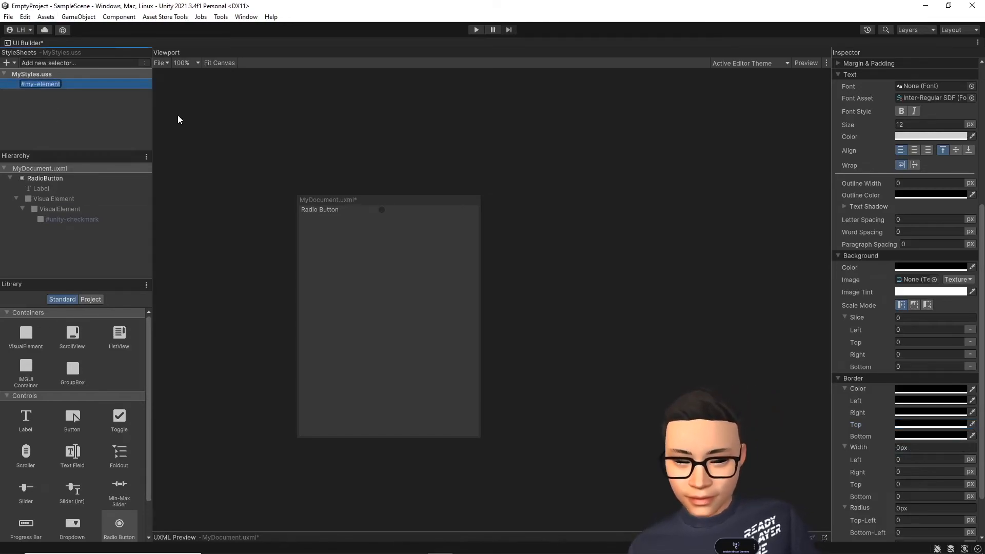
pyautogui.write('#unity')
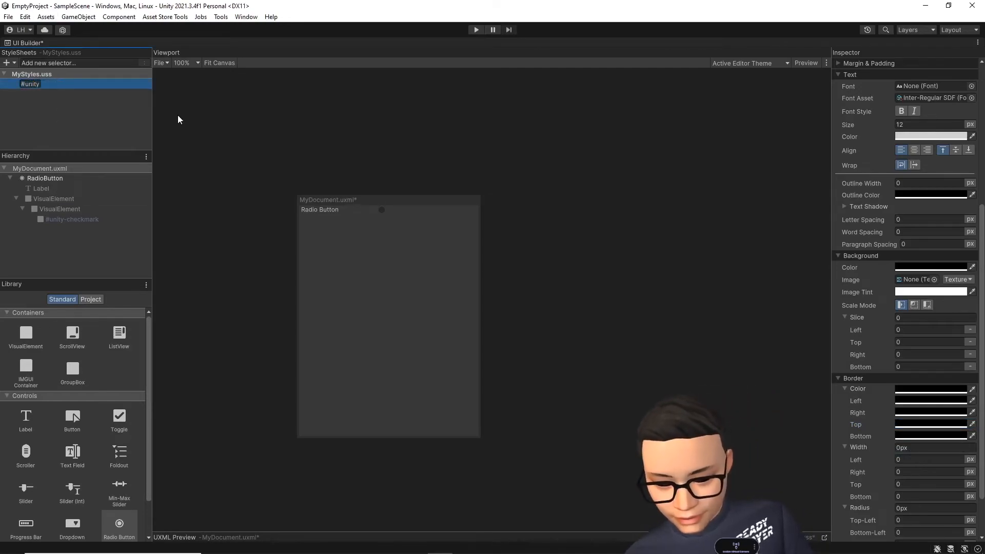
pyautogui.write('-checkmark')
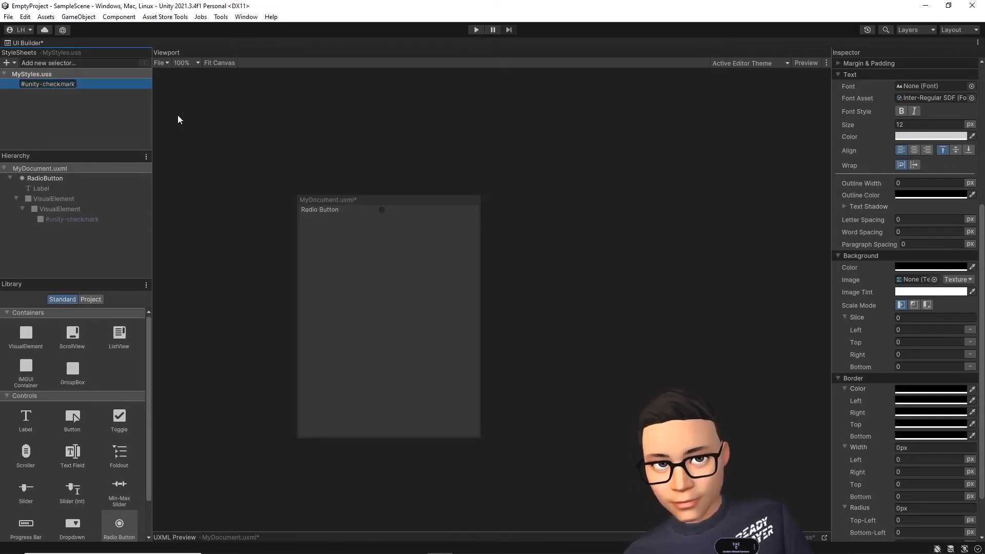
pyautogui.press('Return')
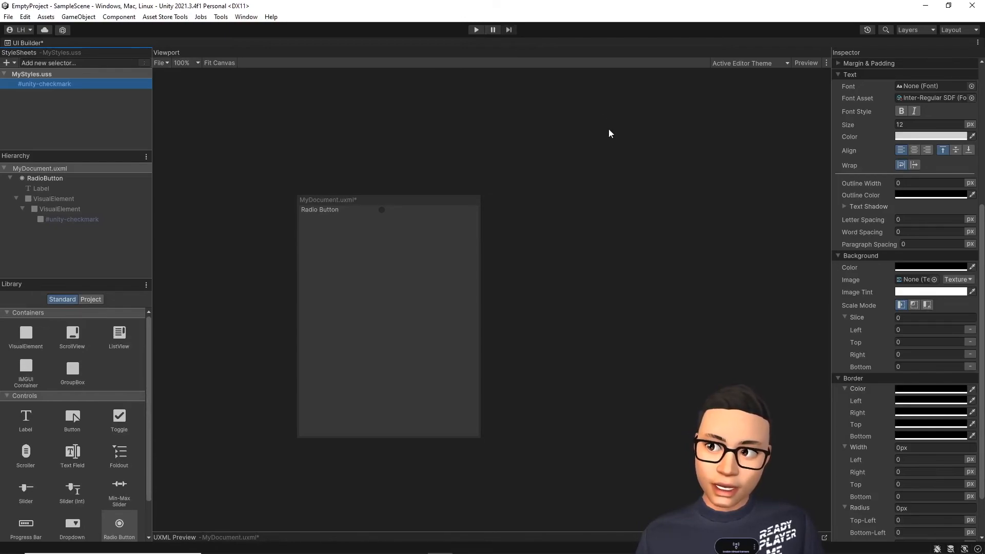
# Step: Set the background color of the #unity-checkmark selector to bright green (11FF00)
pyautogui.click(91, 223)
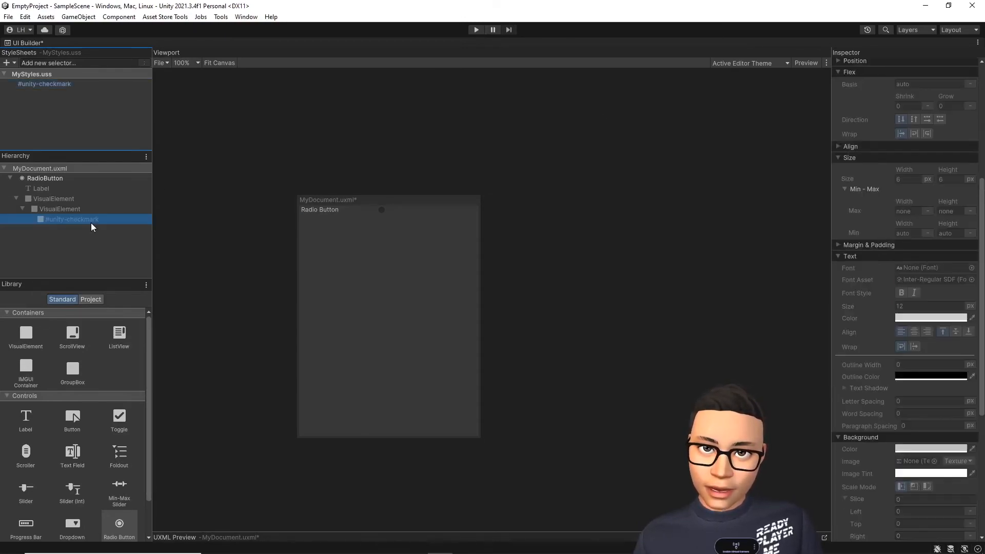
pyautogui.click(72, 85)
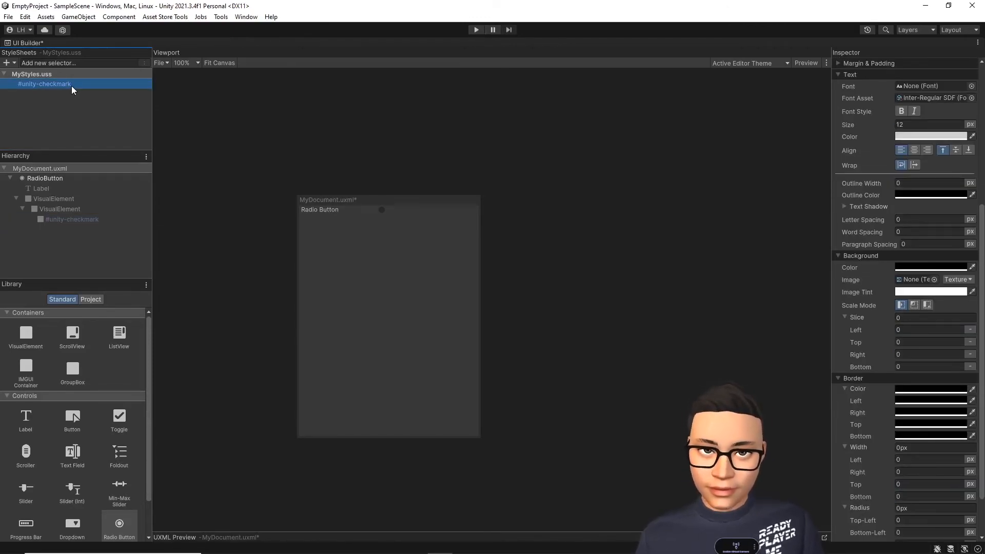
pyautogui.scroll(-2, 866, 316)
pyautogui.scroll(-2, 865, 315)
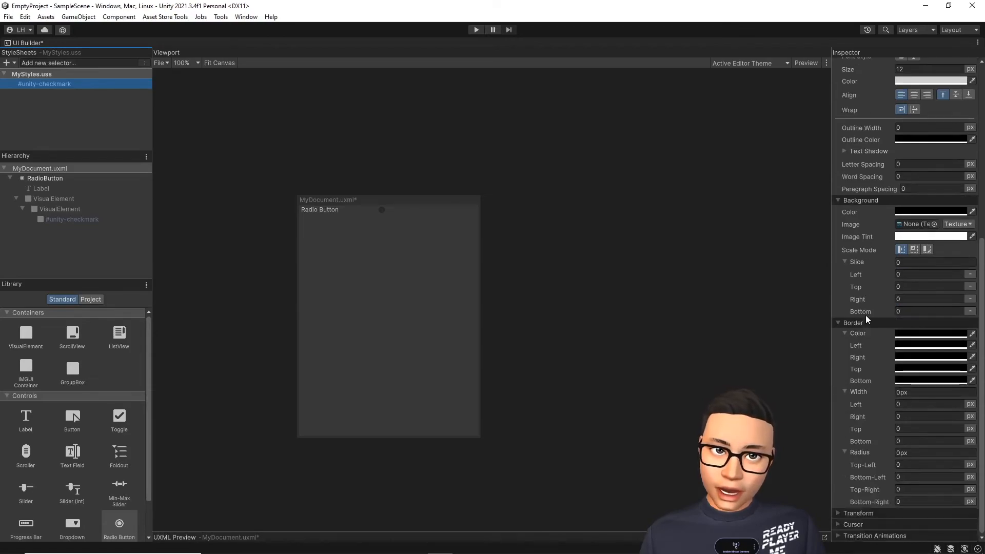
pyautogui.click(914, 214)
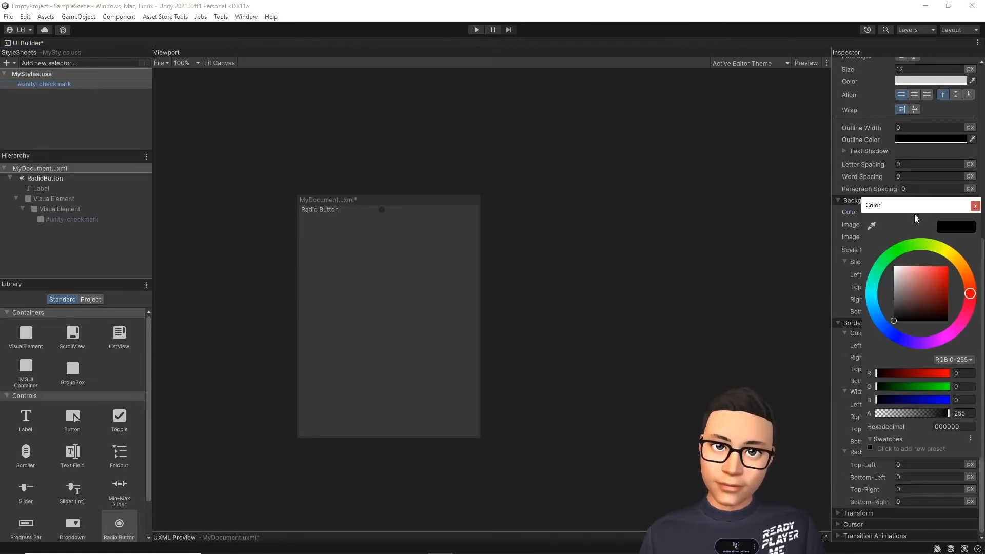
pyautogui.click(899, 248)
pyautogui.click(934, 297)
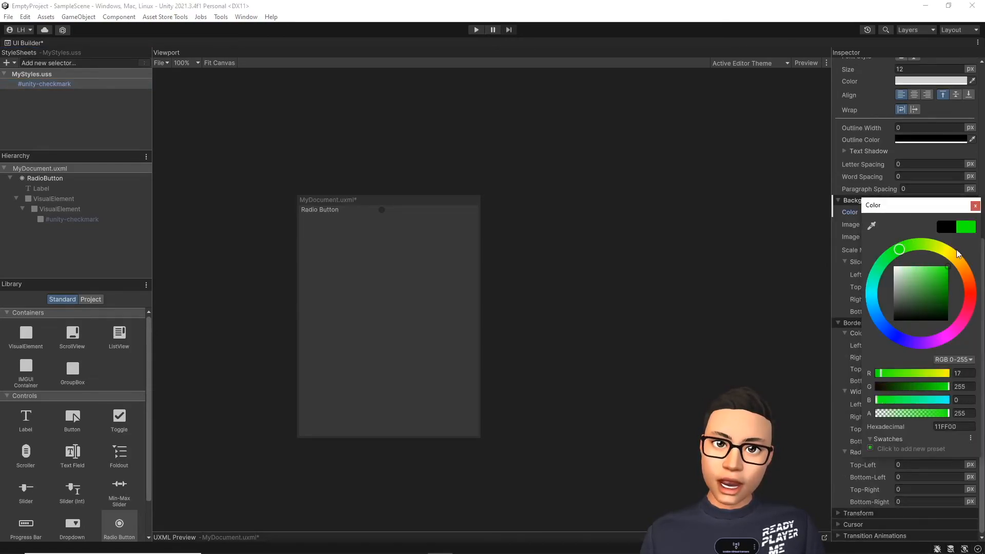
pyautogui.click(975, 205)
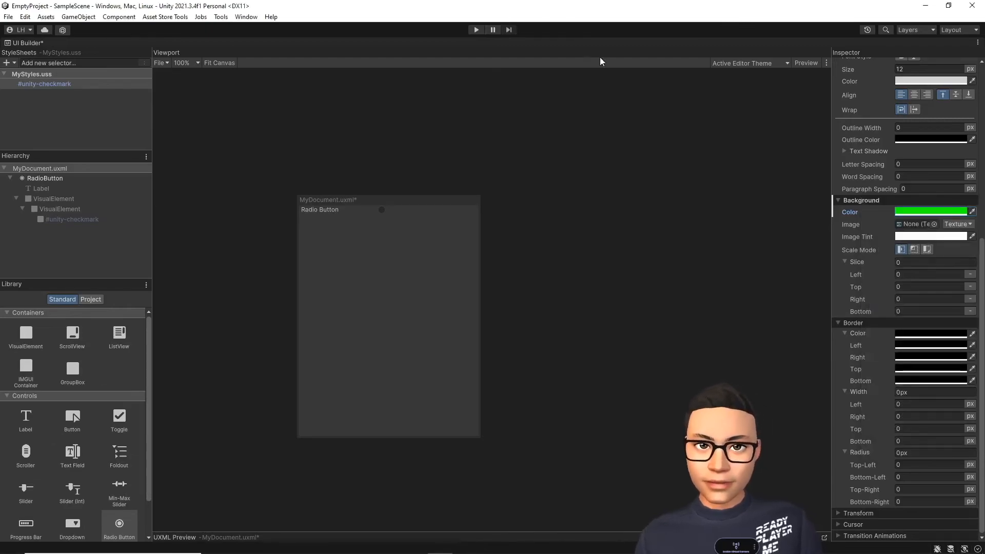
# Step: Preview the document, switch on the radio button to check its checkmark styling, and leave the preview
pyautogui.click(806, 62)
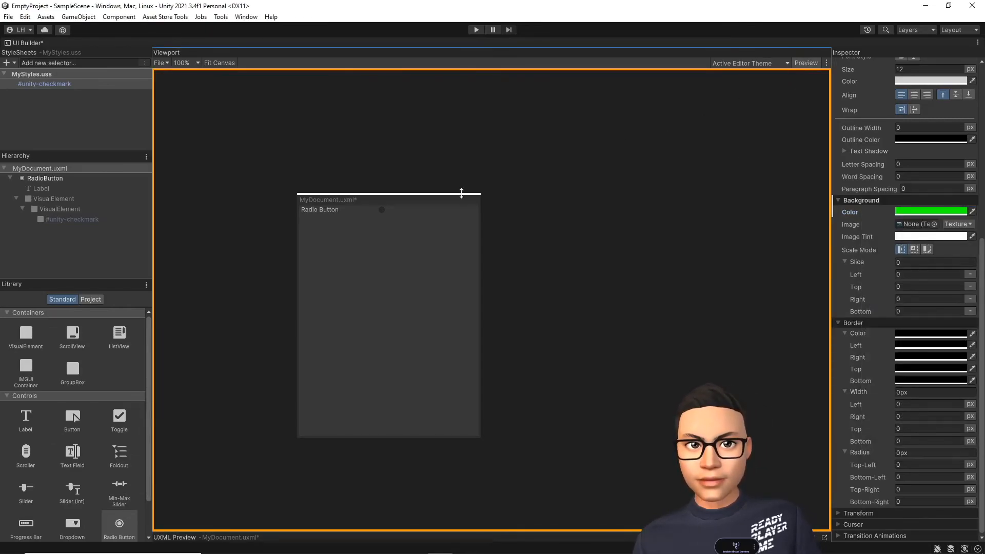
pyautogui.click(383, 209)
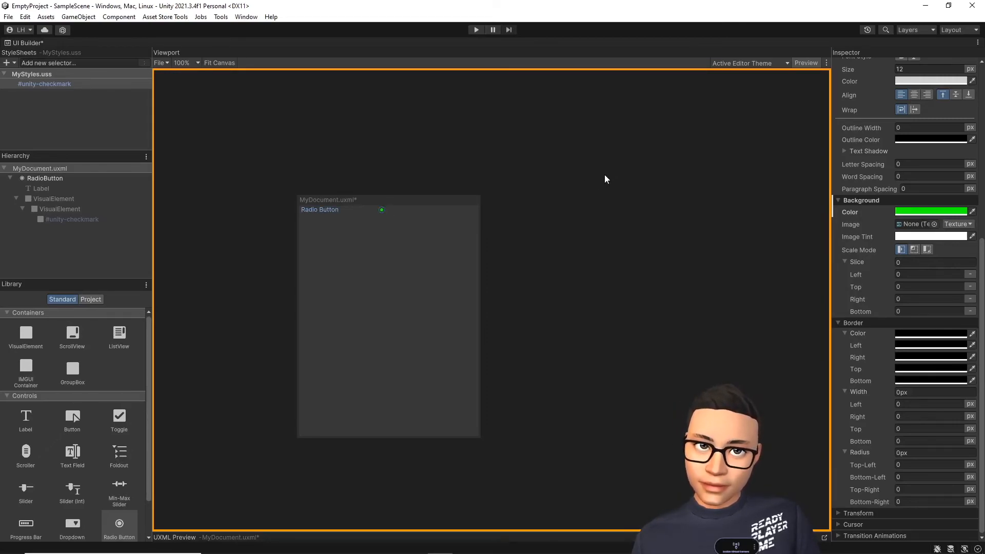
pyautogui.click(797, 64)
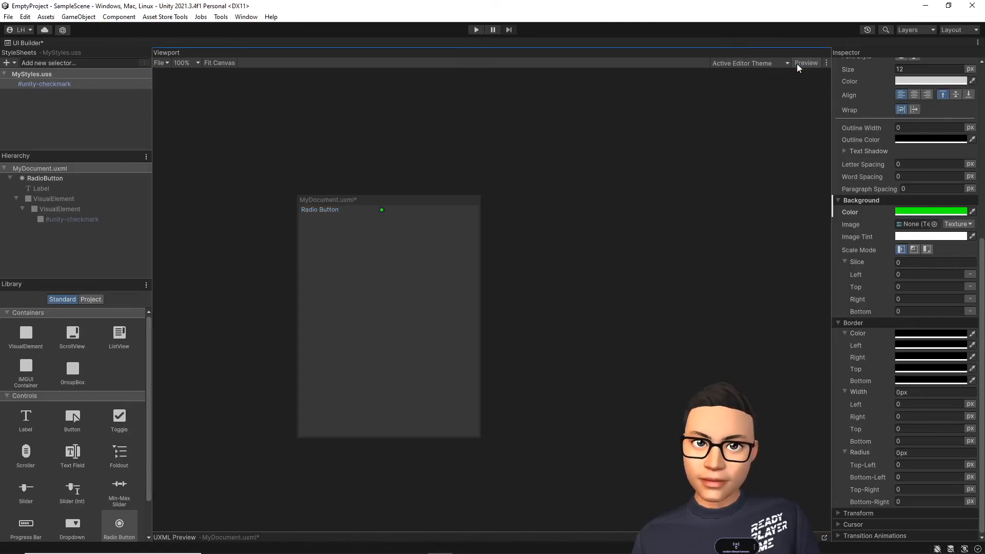
# Step: Save the UI document and expand the RadioButton's child elements in the hierarchy again
pyautogui.click(158, 63)
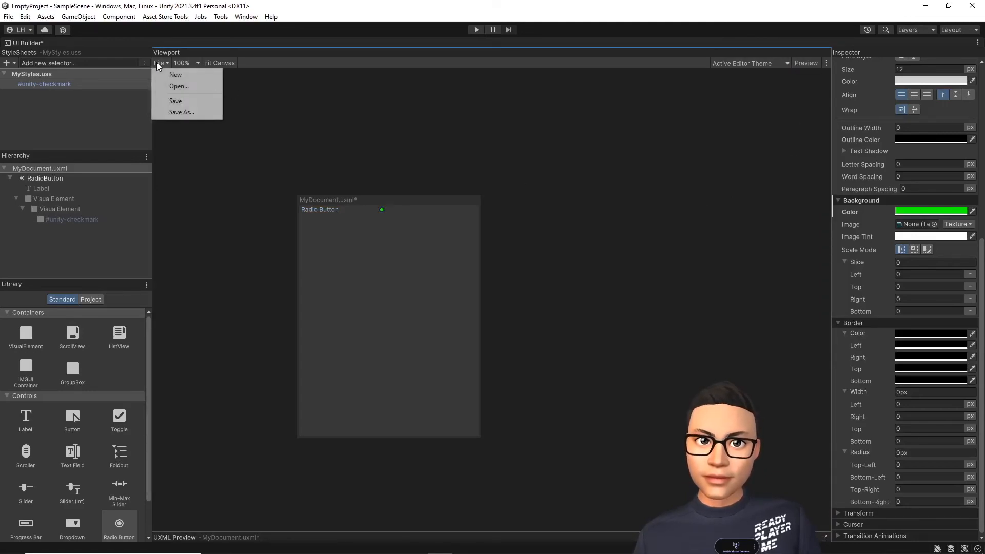
pyautogui.click(172, 104)
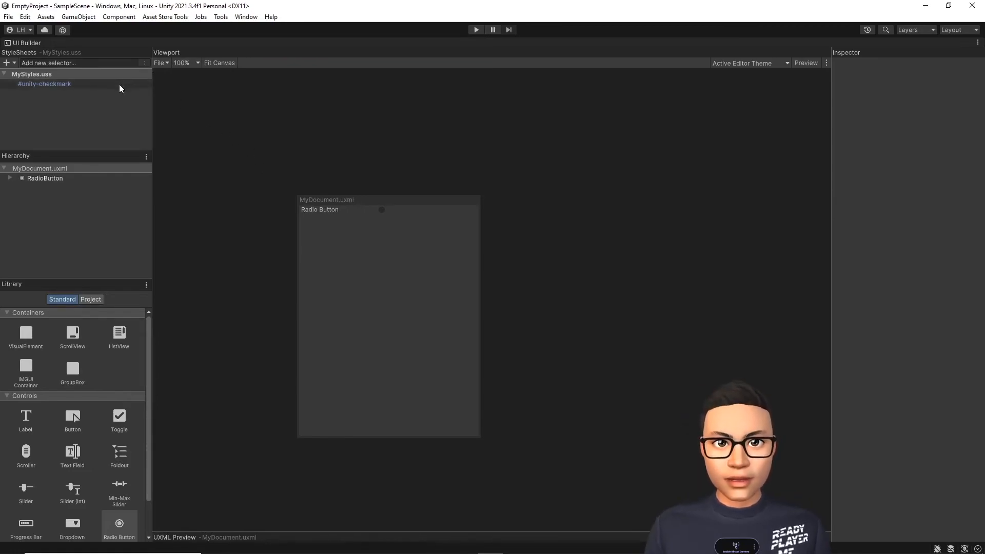
pyautogui.click(10, 178)
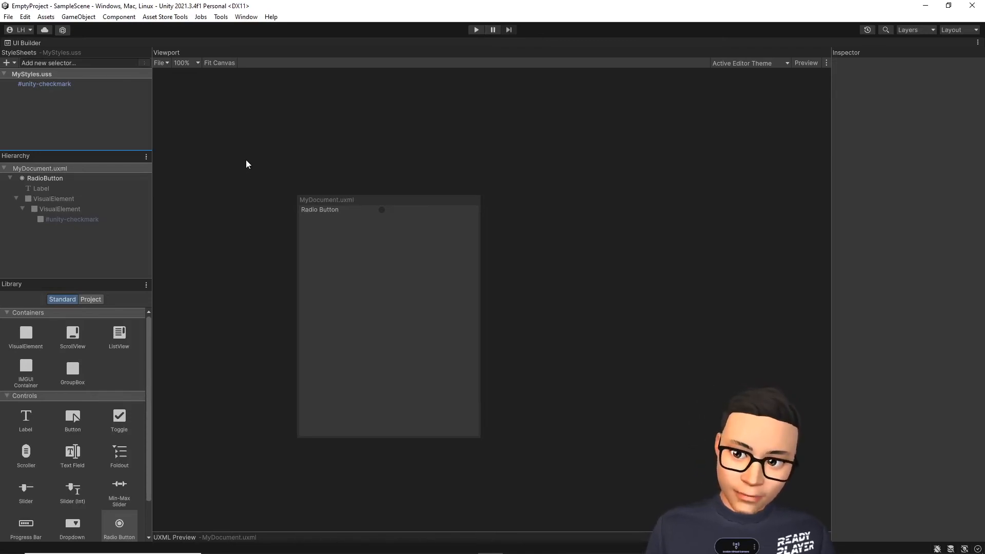
# Step: Delete the RadioButton from the MyDocument.uxml hierarchy
pyautogui.click(147, 177)
pyautogui.rightClick(147, 177)
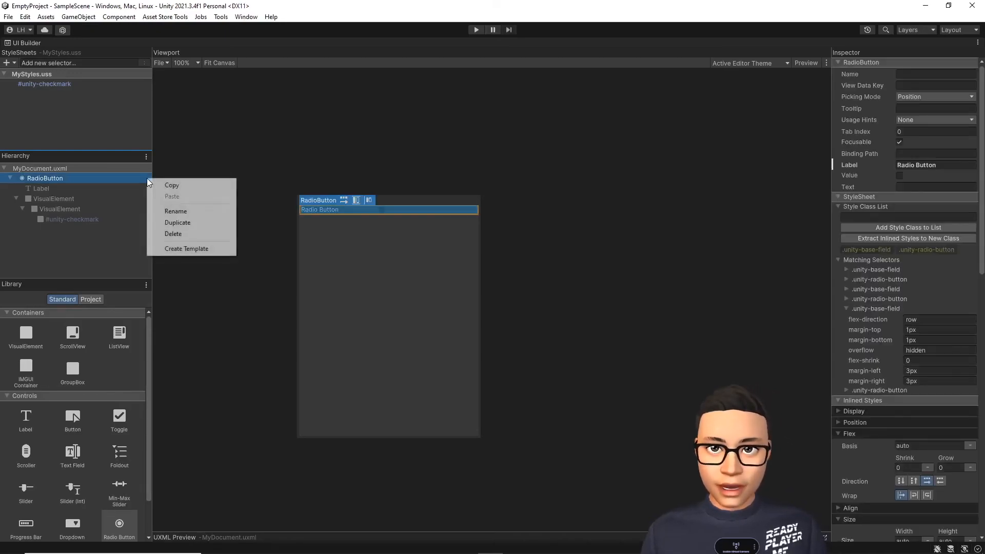
pyautogui.click(172, 235)
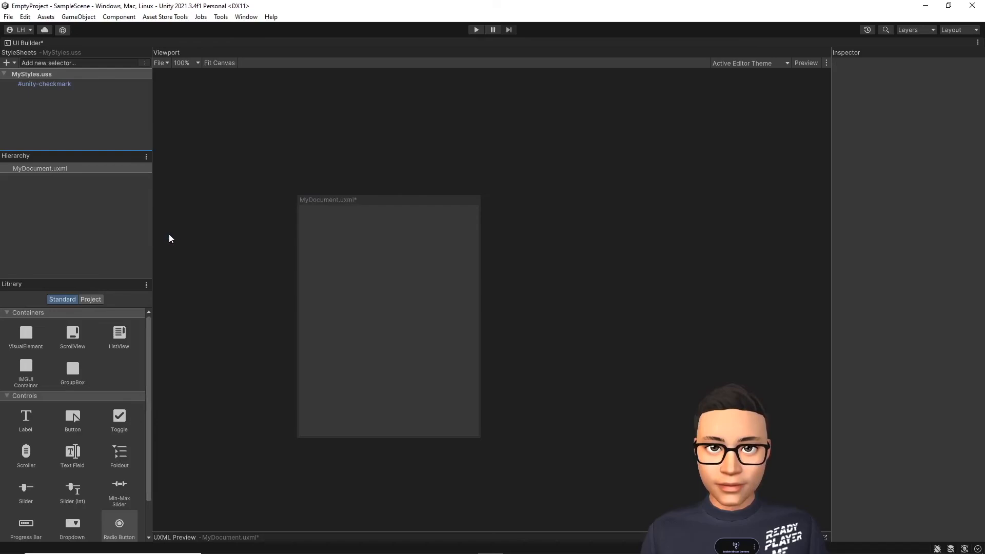
# Step: Rename the #unity-checkmark selector in MyStyles.uss to #my-custom-label
pyautogui.click(107, 82)
pyautogui.rightClick(106, 82)
pyautogui.click(135, 115)
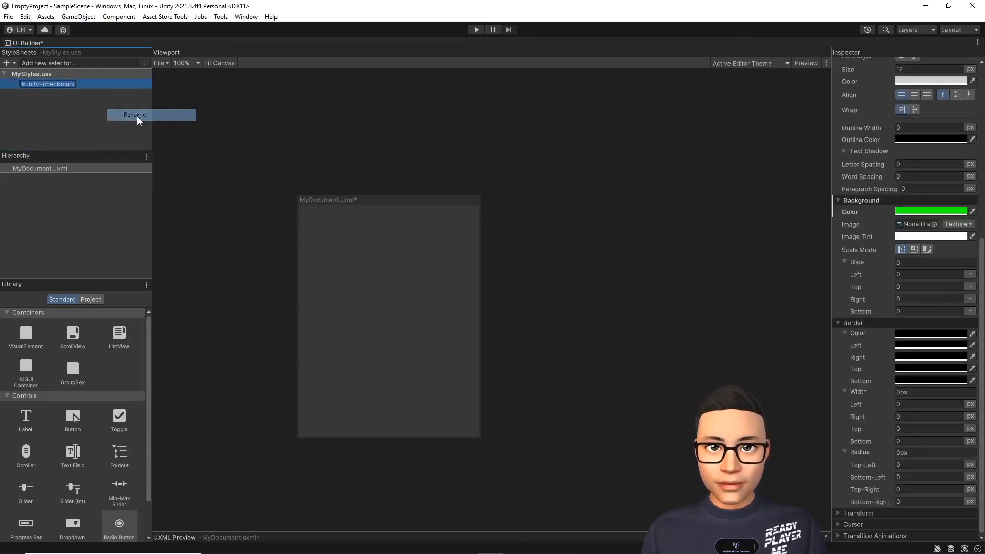
pyautogui.press('BackSpace')
pyautogui.press('BackSpace')
pyautogui.press('BackSpace')
pyautogui.press('BackSpace')
pyautogui.press('BackSpace')
pyautogui.press('BackSpace')
pyautogui.press('BackSpace')
pyautogui.press('BackSpace')
pyautogui.press('BackSpace')
pyautogui.press('BackSpace')
pyautogui.press('BackSpace')
pyautogui.press('BackSpace')
pyautogui.press('BackSpace')
pyautogui.press('BackSpace')
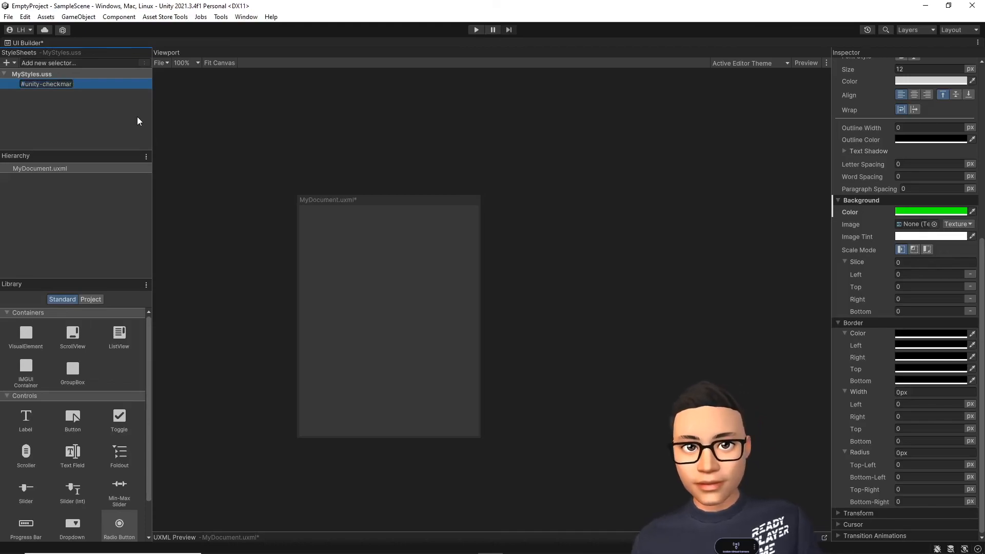
pyautogui.press('BackSpace')
pyautogui.write('my')
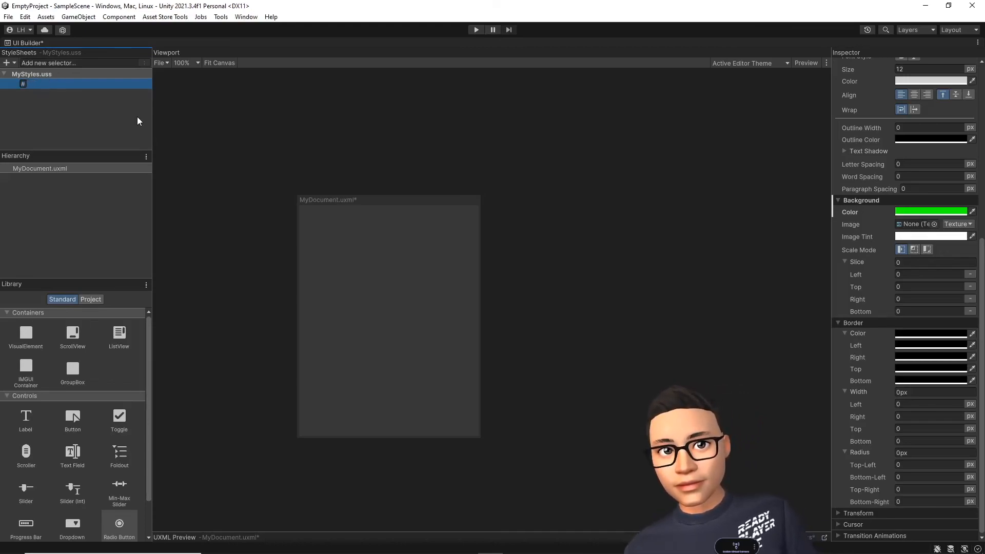
pyautogui.write('-c')
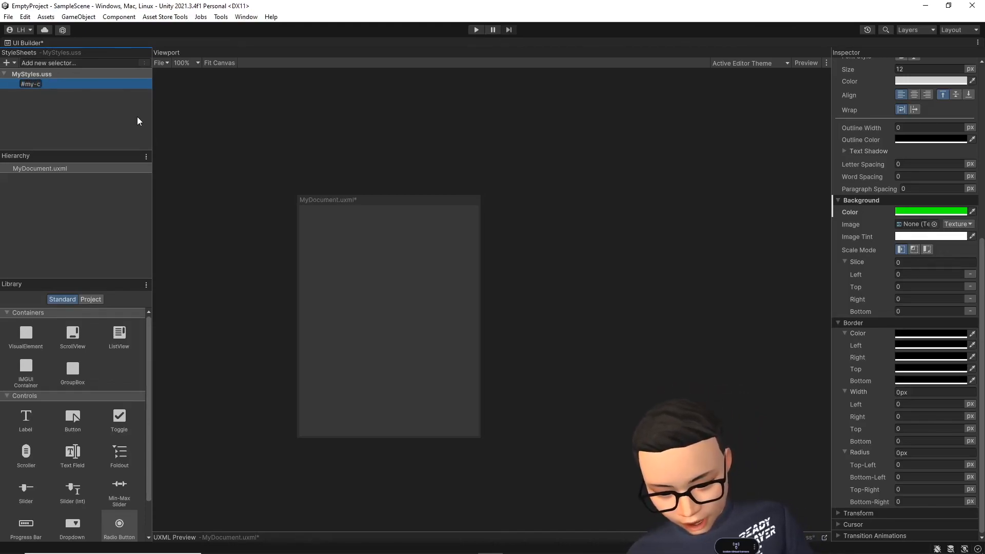
pyautogui.write('ustom-label')
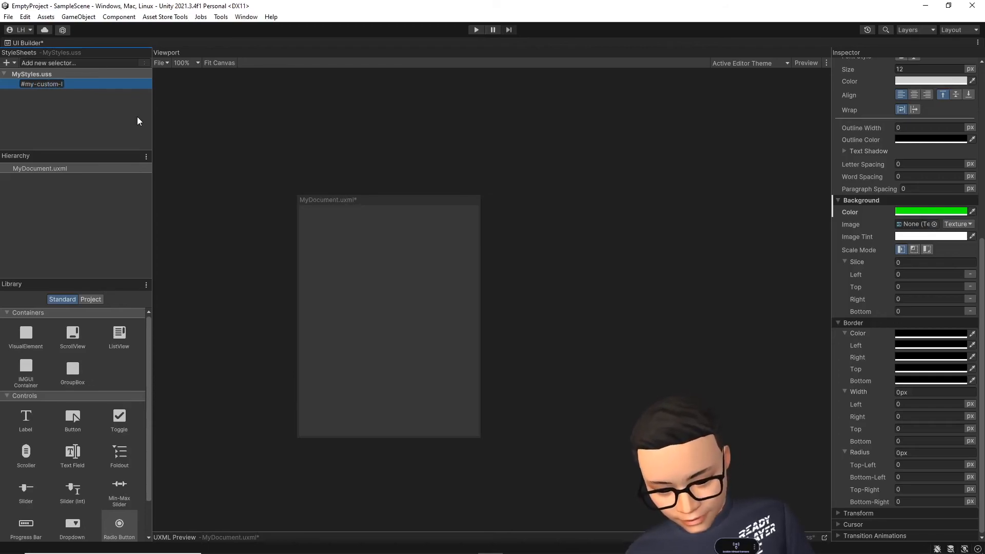
pyautogui.press('Return')
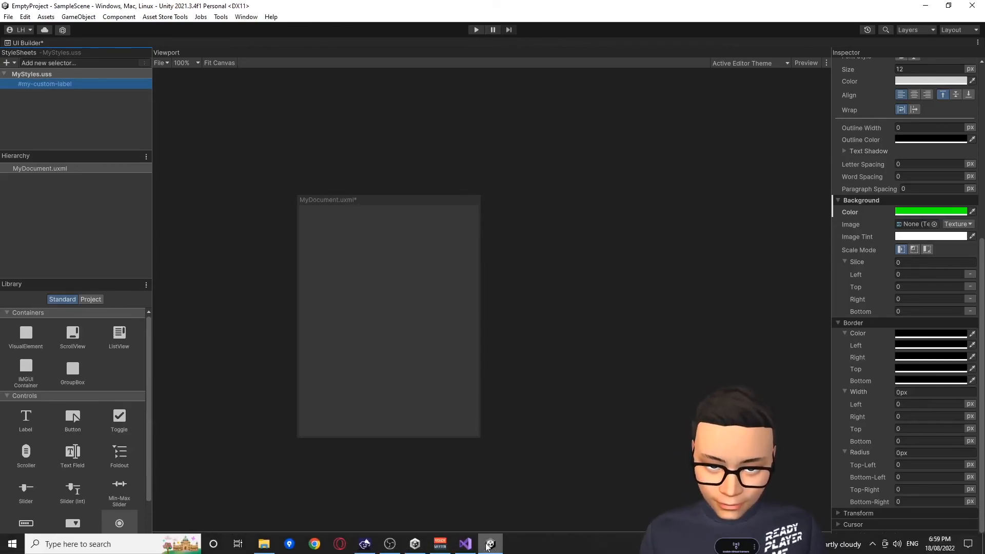
# Step: Switch to Visual Studio and remove the AddToClassList("plain-label") call from the MyLabel constructor in MyLabel.cs
pyautogui.click(467, 545)
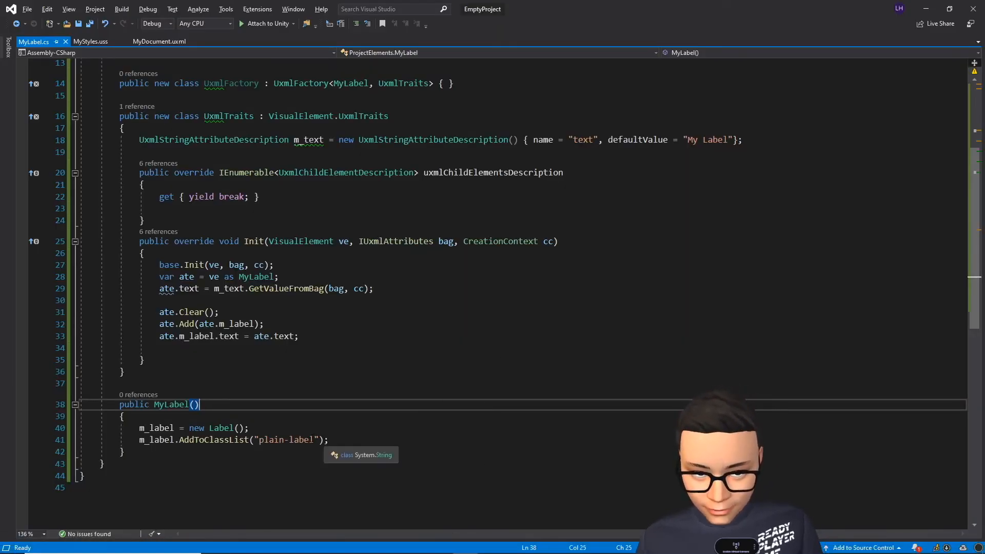
pyautogui.moveTo(324, 440); pyautogui.dragTo(139, 439)
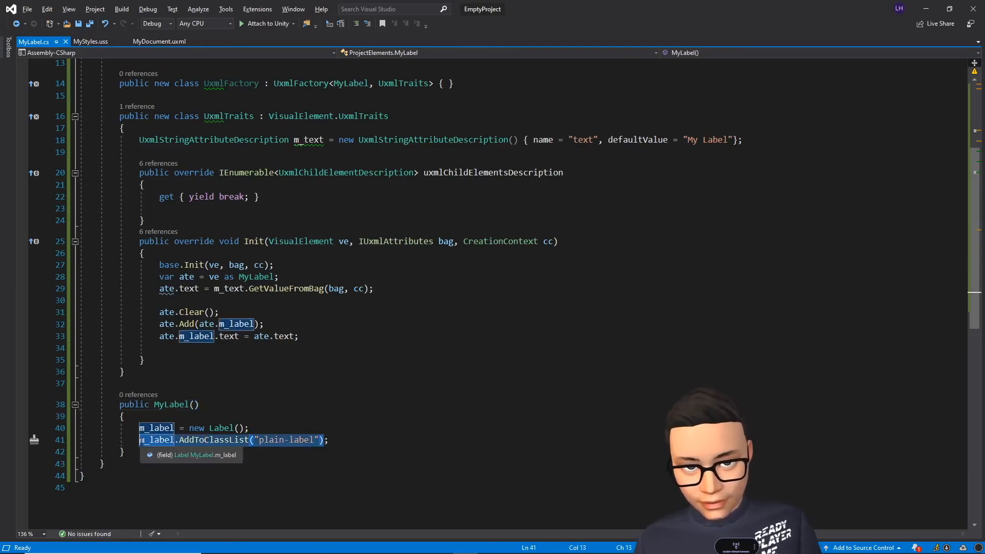
pyautogui.press('BackSpace')
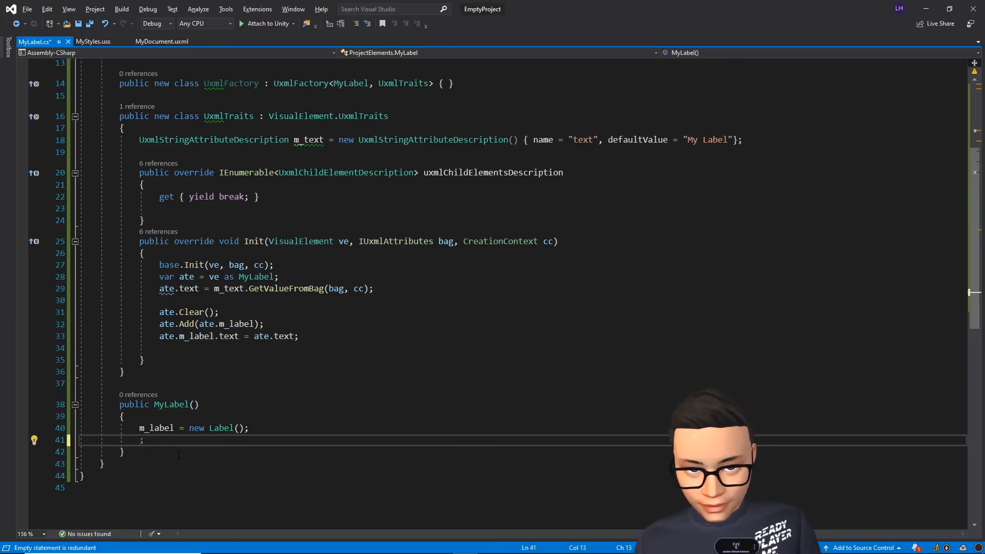
# Step: Assign the name "my-custom-label" to m_label in the MyLabel constructor and save the script
pyautogui.write('ml')
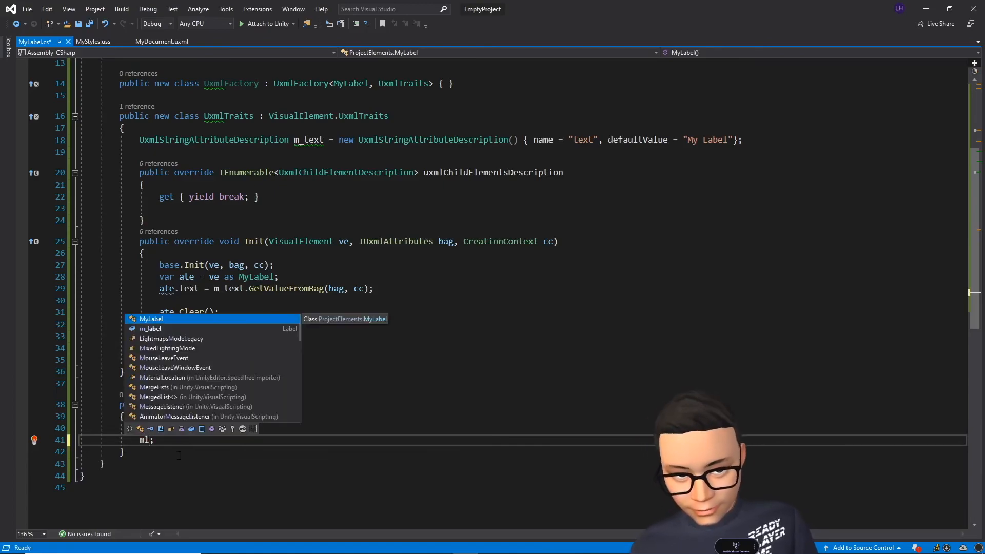
pyautogui.press('Down')
pyautogui.press('Tab')
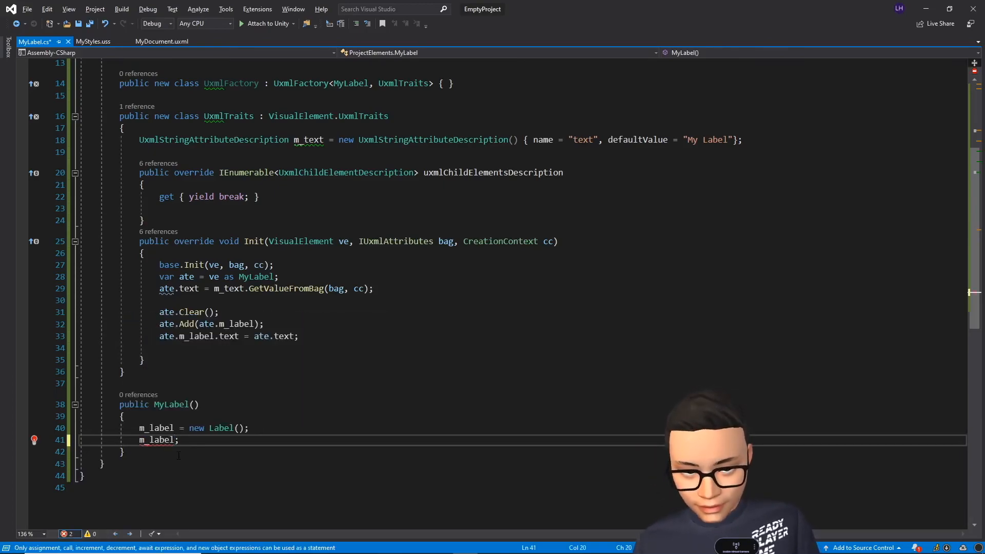
pyautogui.write('.name ')
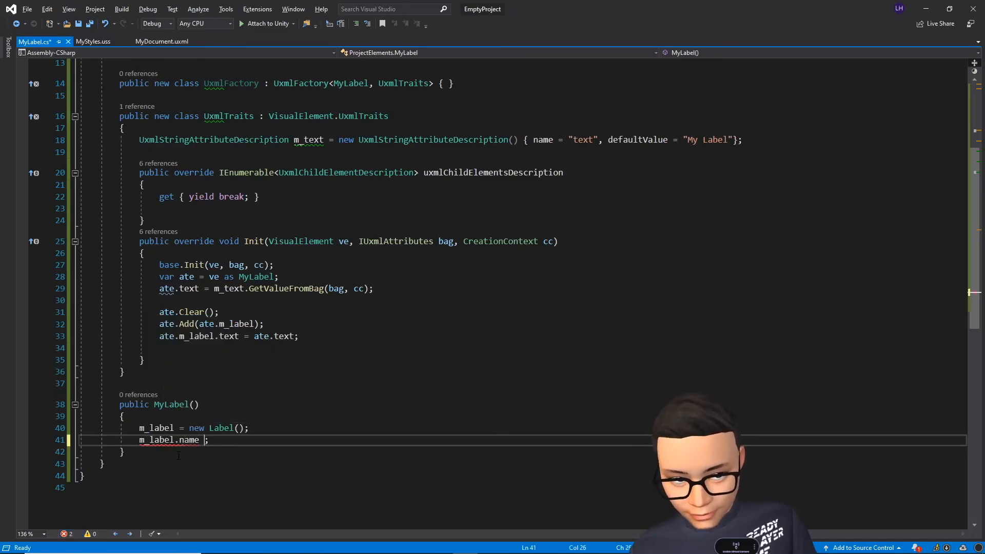
pyautogui.write('= "my-')
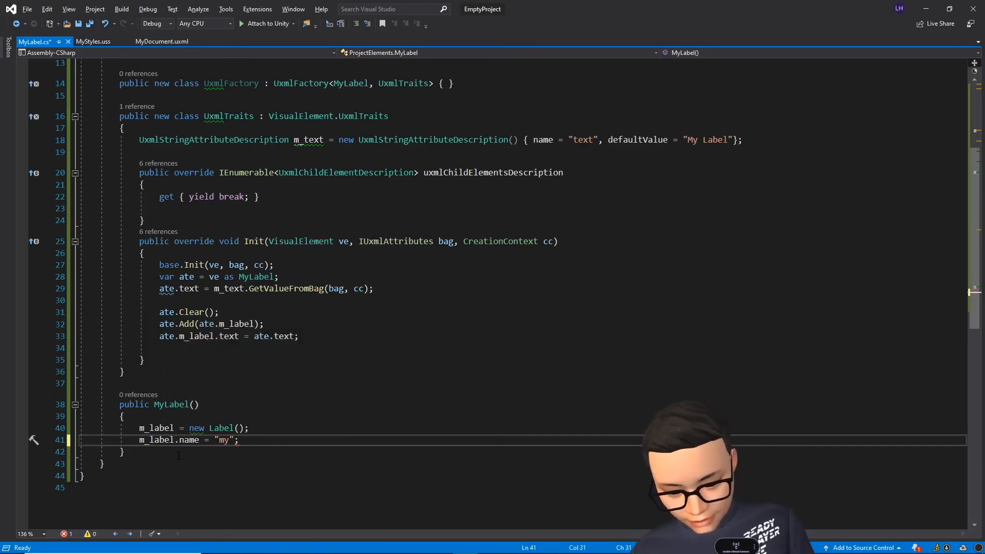
pyautogui.write('custom-')
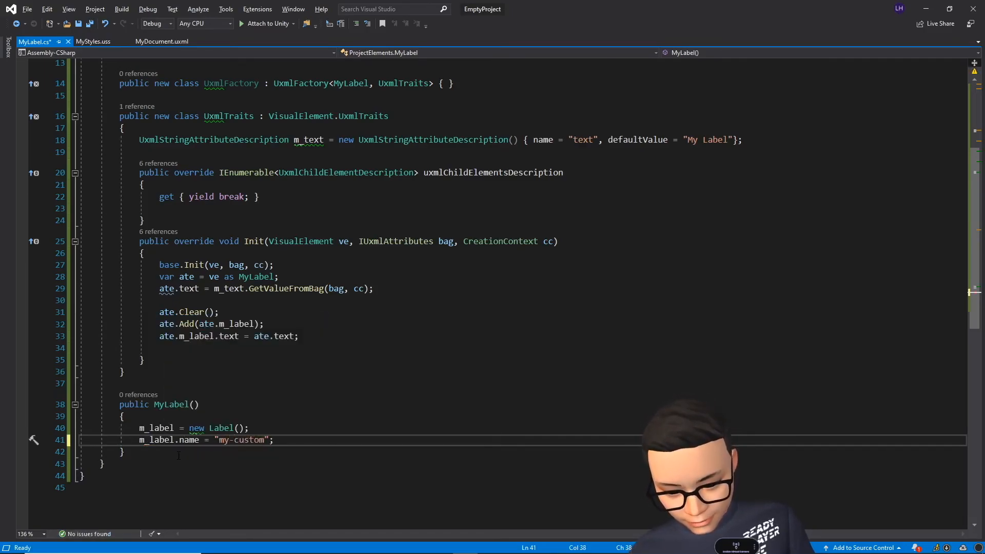
pyautogui.write('label')
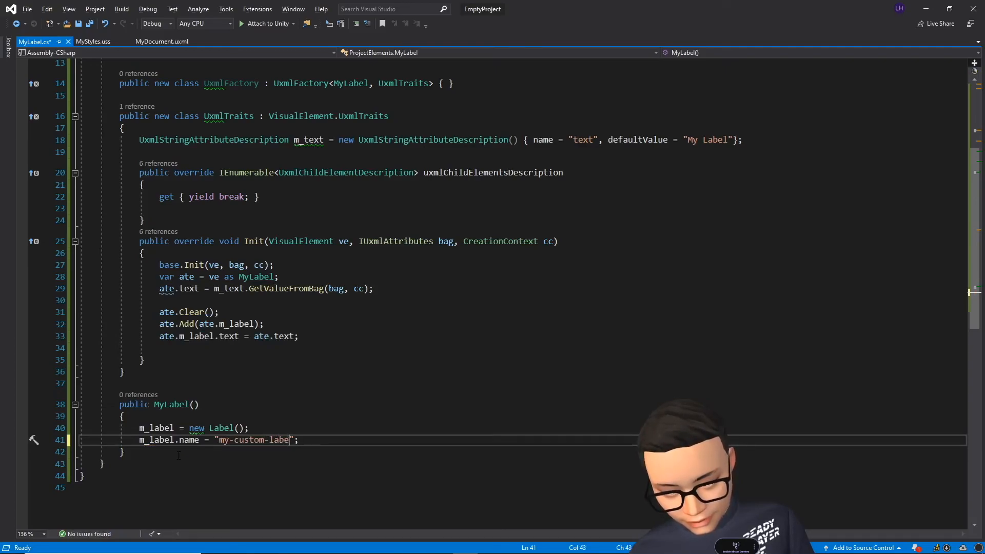
pyautogui.click(335, 405)
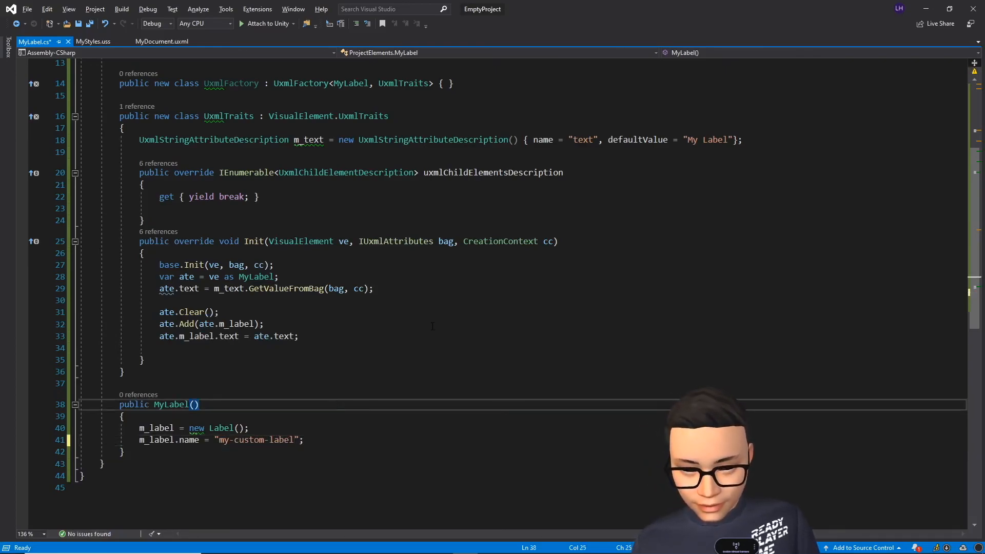
pyautogui.hotkey('ctrl', 's')
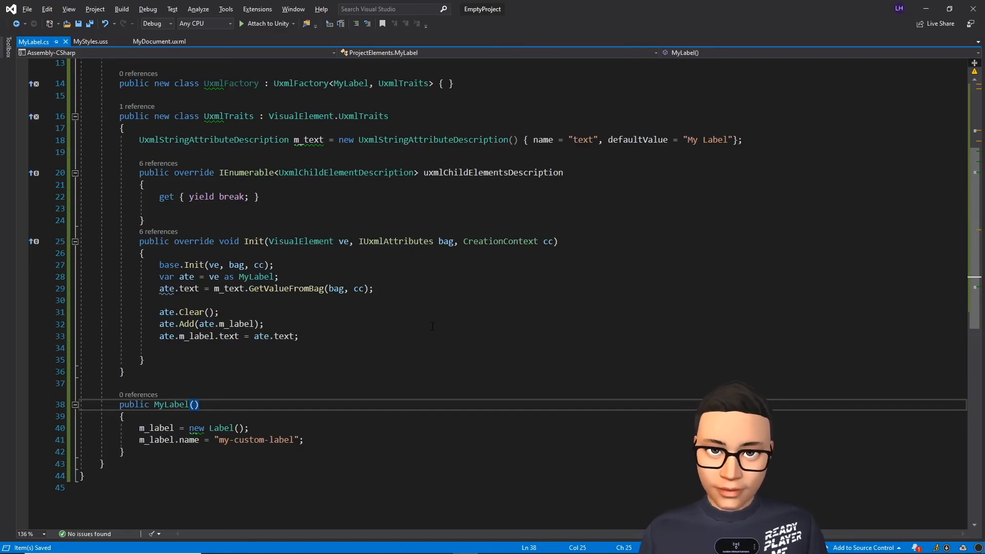
# Step: Switch back to Unity and add the MyLabel custom control from ProjectElements to the document hierarchy
pyautogui.hotkey('alt', 'Tab')
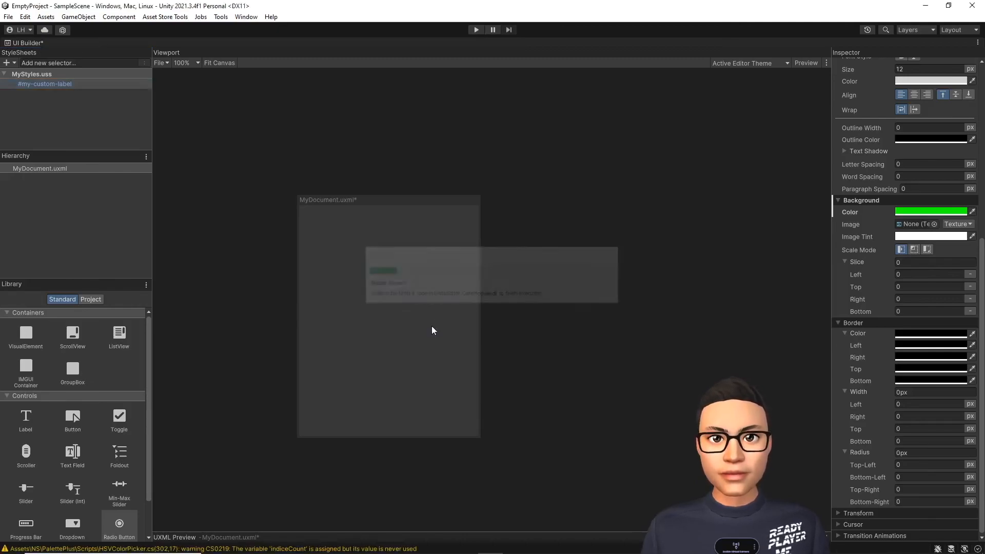
pyautogui.click(92, 300)
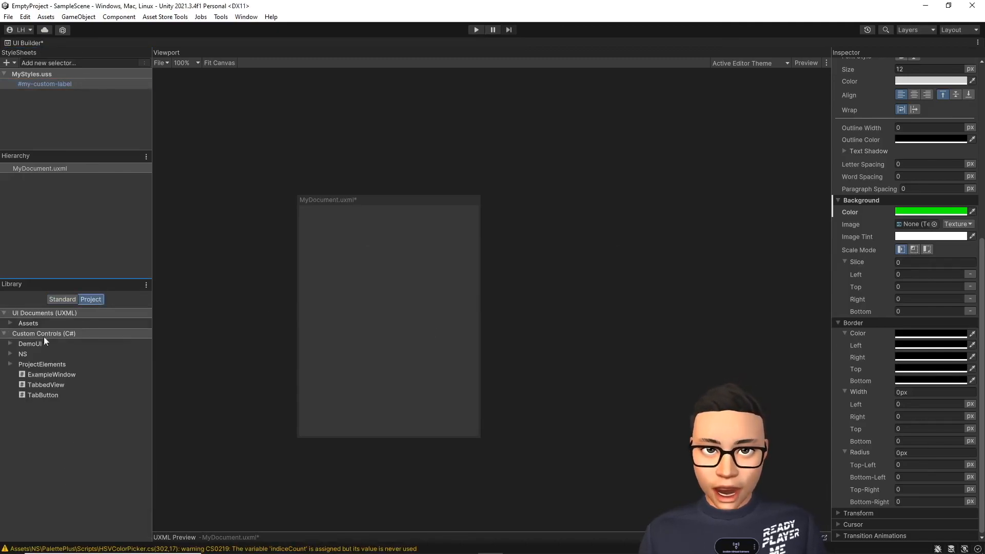
pyautogui.click(10, 364)
pyautogui.moveTo(58, 374); pyautogui.dragTo(56, 247)
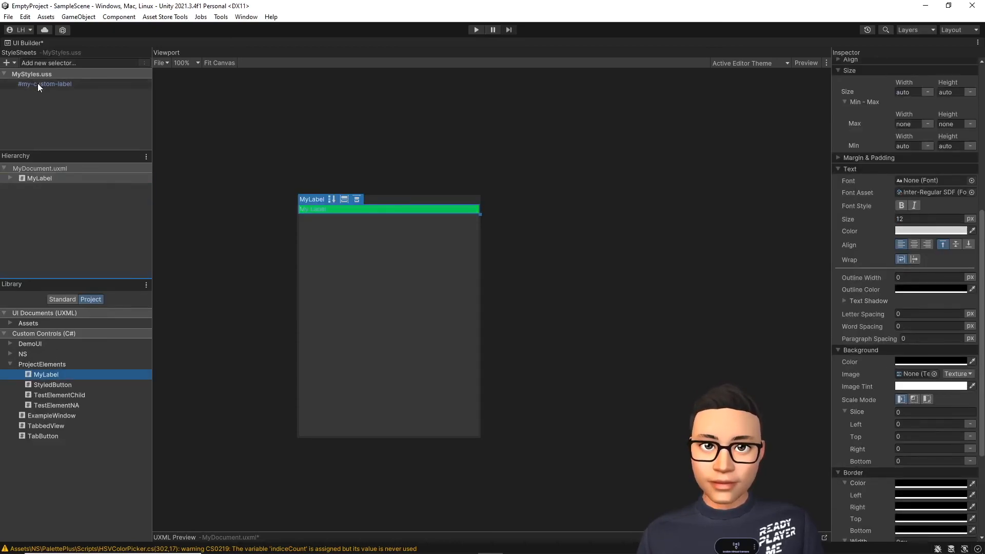
# Step: Set the border width of the #my-custom-label selector to 2 px on all sides
pyautogui.click(38, 83)
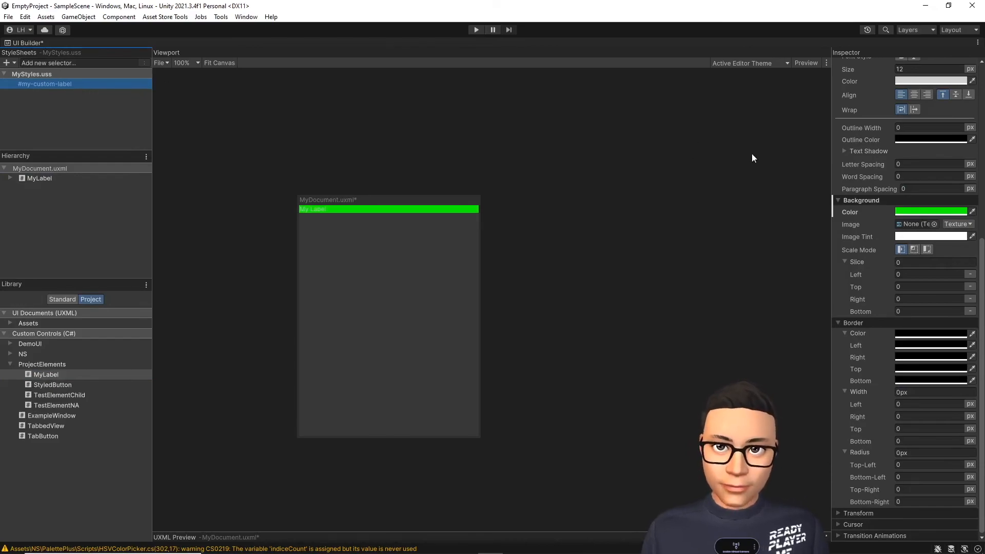
pyautogui.rightClick(872, 210)
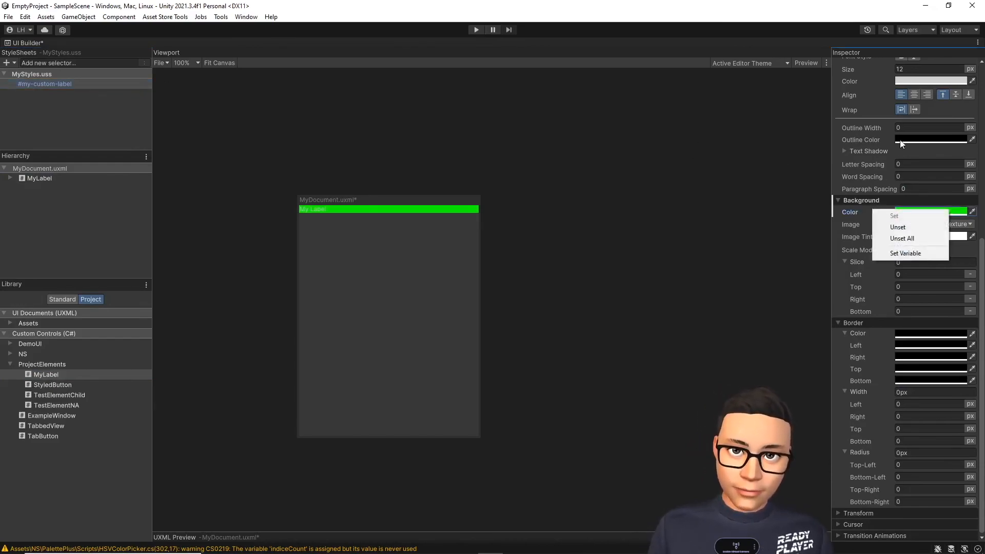
pyautogui.click(878, 98)
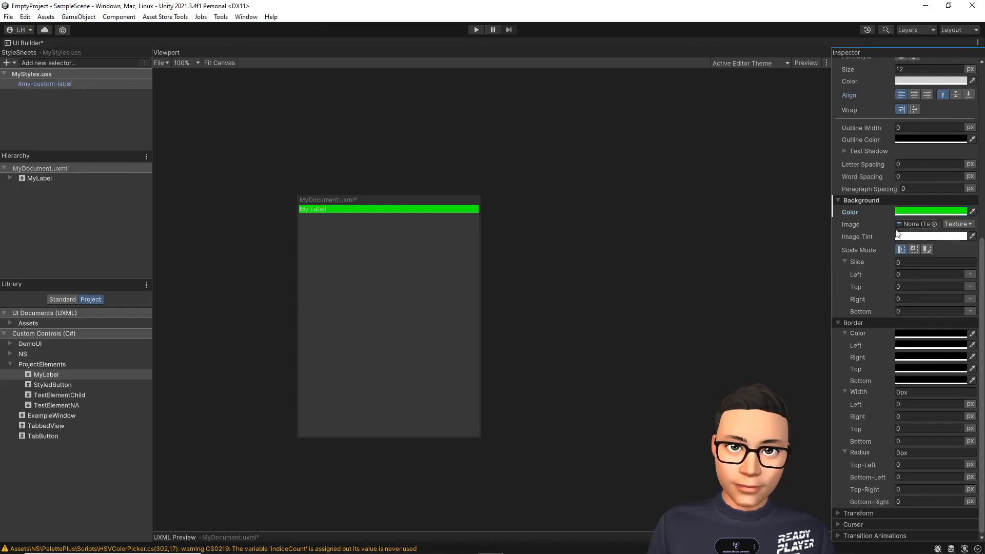
pyautogui.click(924, 333)
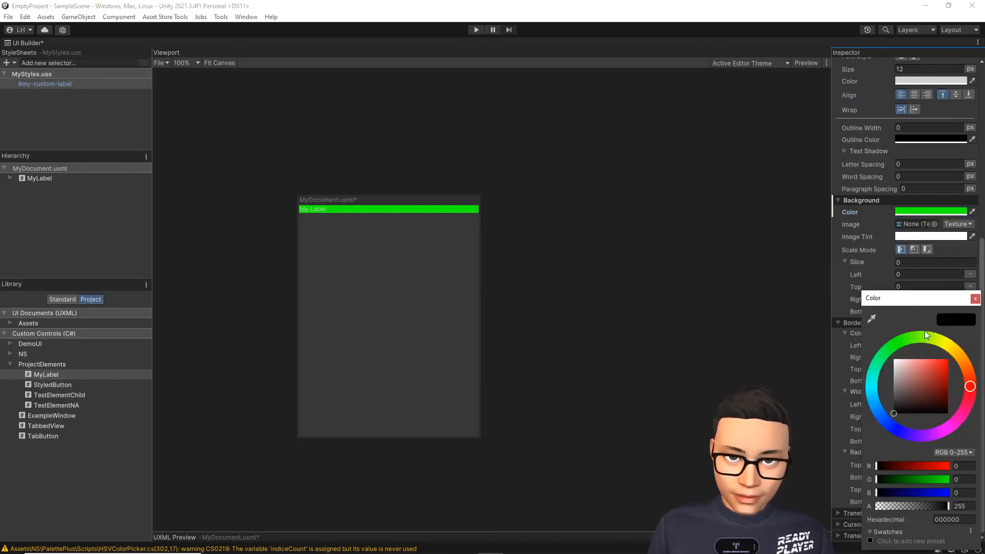
pyautogui.click(974, 298)
pyautogui.click(928, 391)
pyautogui.write('2')
pyautogui.press('Return')
# Step: Set the #my-custom-label selector's text size to 20 px and centre its text horizontally and vertically
pyautogui.scroll(4, 800, 307)
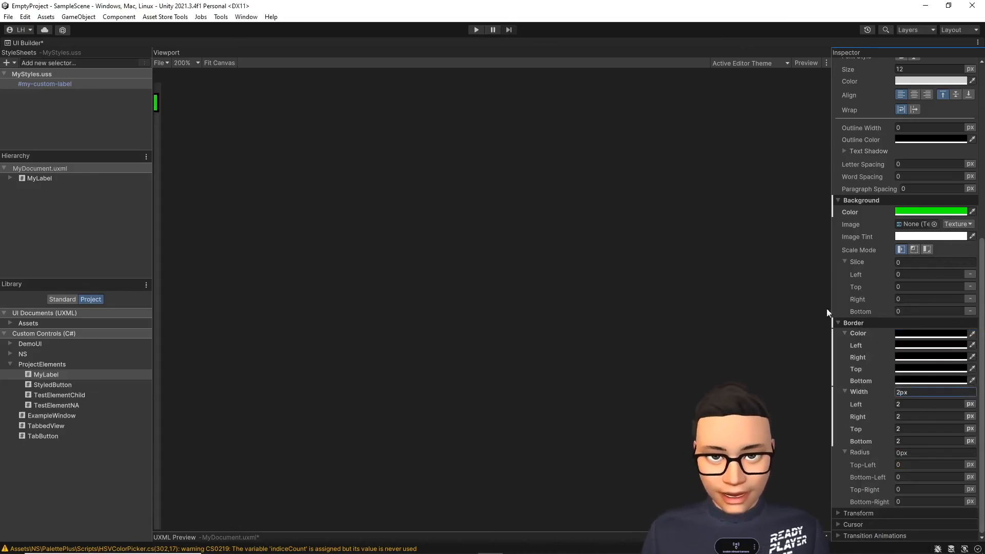
pyautogui.click(180, 60)
pyautogui.click(194, 111)
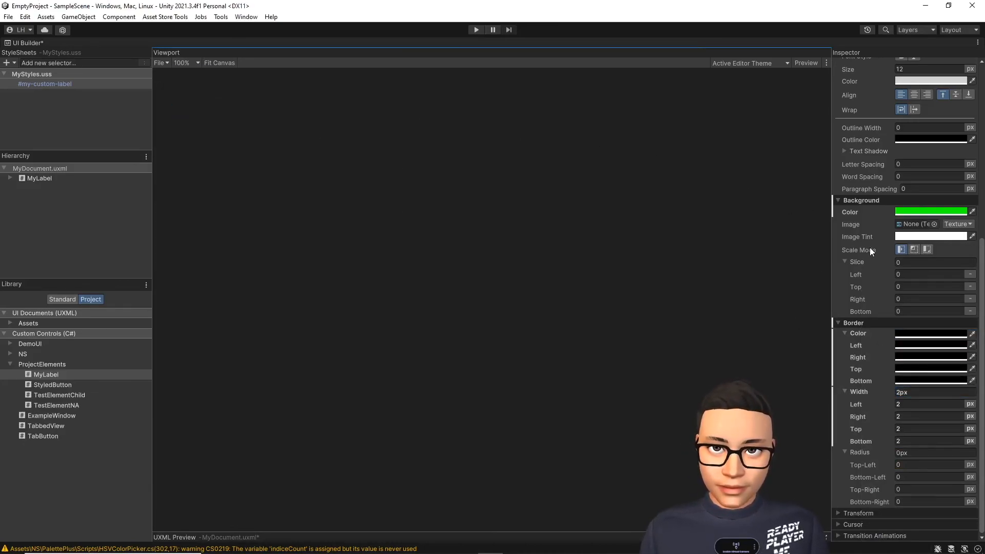
pyautogui.scroll(-3, 737, 270)
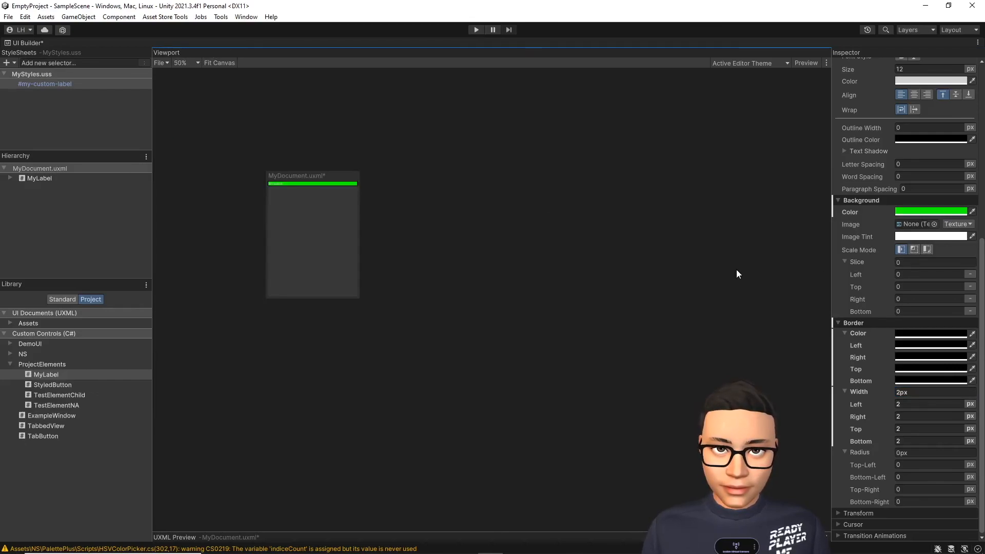
pyautogui.click(214, 63)
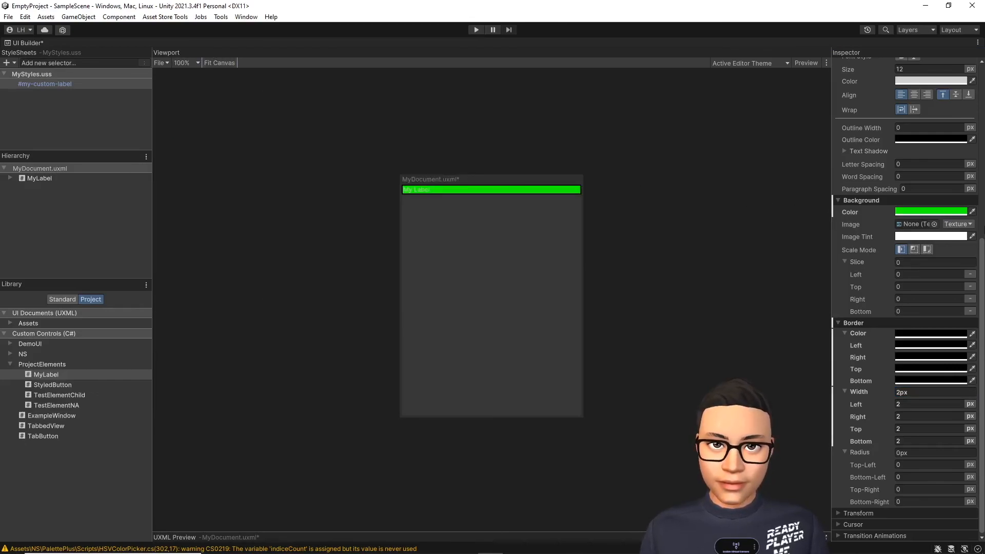
pyautogui.scroll(4, 902, 233)
pyautogui.scroll(4, 903, 229)
pyautogui.click(927, 290)
pyautogui.write('20')
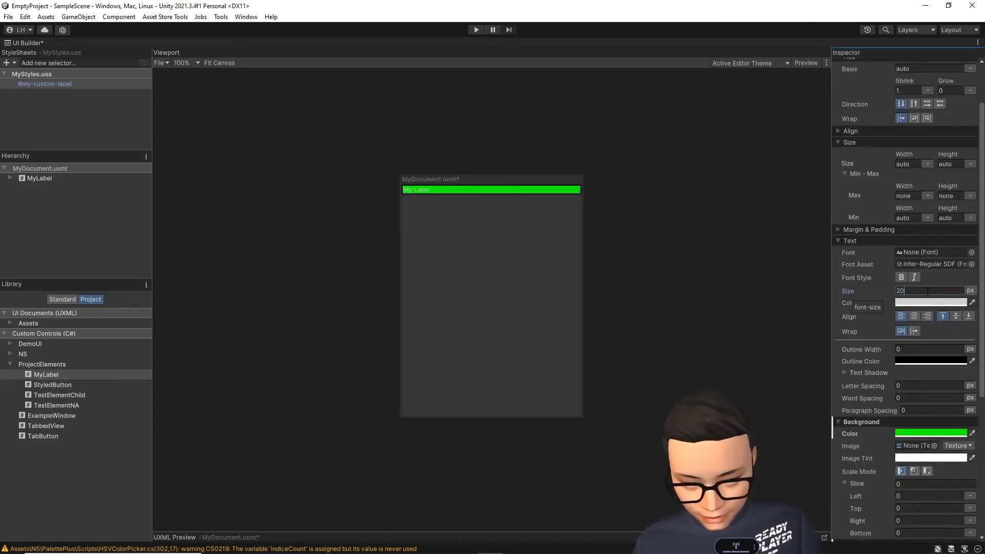
pyautogui.press('Return')
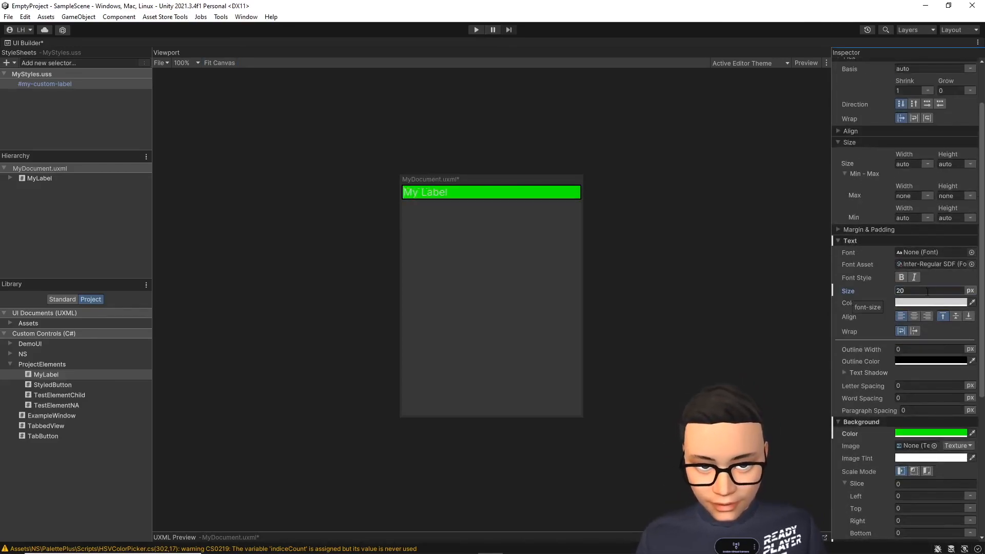
pyautogui.click(914, 316)
pyautogui.click(955, 316)
# Step: Set the #my-custom-label selector's width to 200 px and height to 50 px
pyautogui.scroll(3, 879, 119)
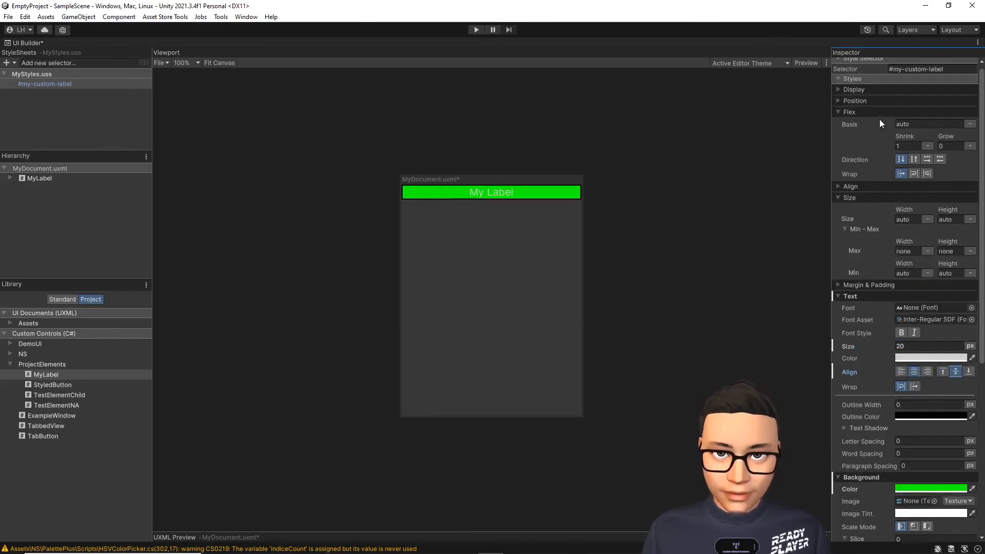
pyautogui.click(910, 224)
pyautogui.write('200')
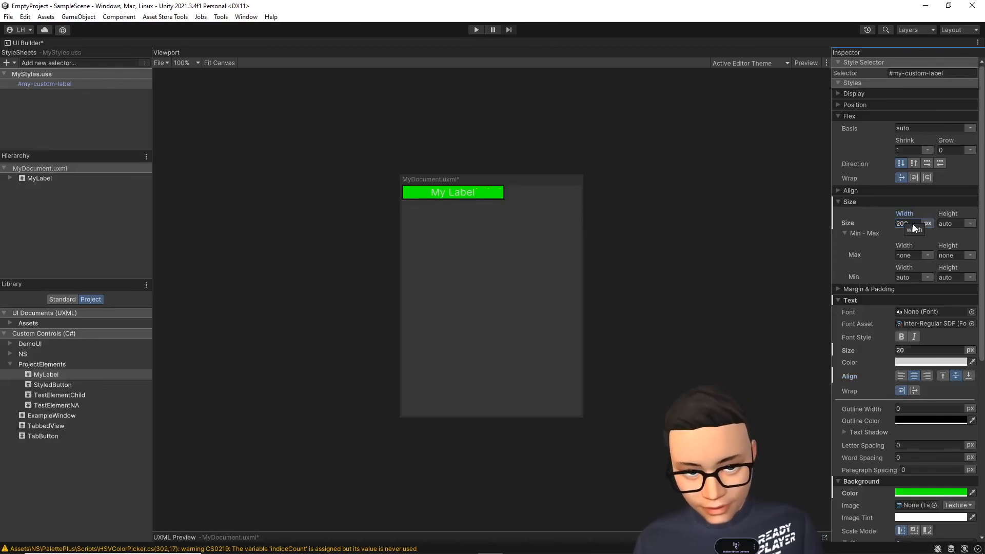
pyautogui.press('Tab')
pyautogui.write('50')
pyautogui.press('Return')
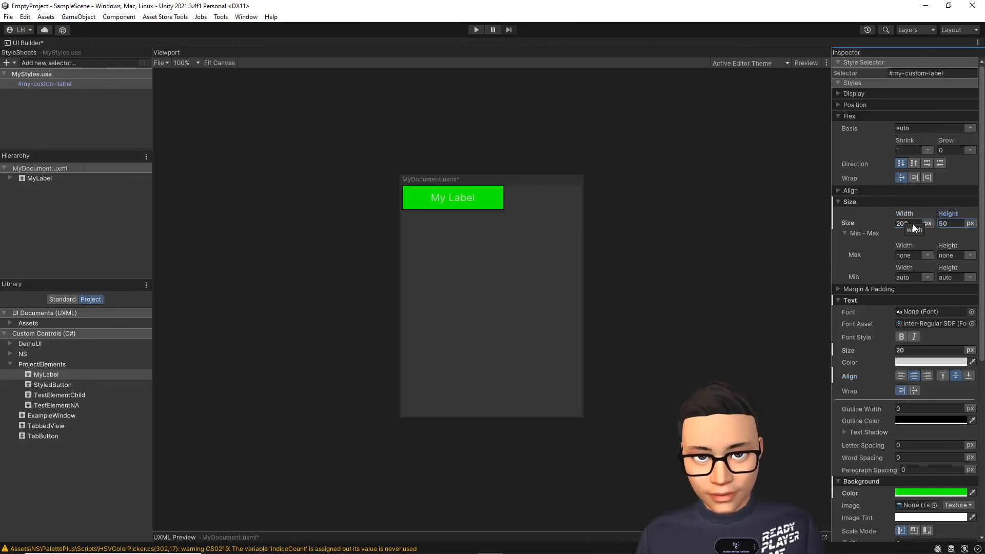
# Step: Set the #my-custom-label selector's text color to black (000000)
pyautogui.click(920, 362)
pyautogui.moveTo(918, 380); pyautogui.dragTo(869, 448)
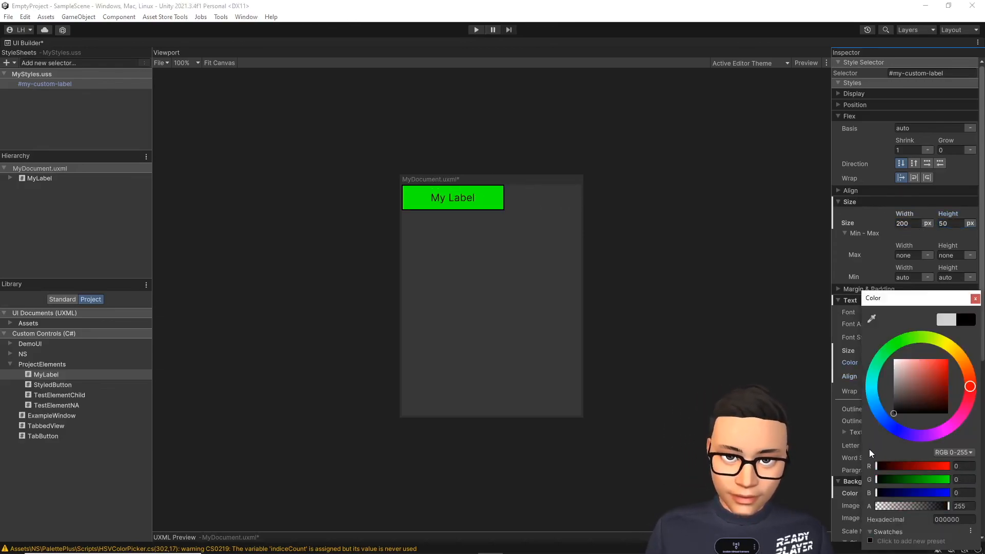
pyautogui.click(975, 299)
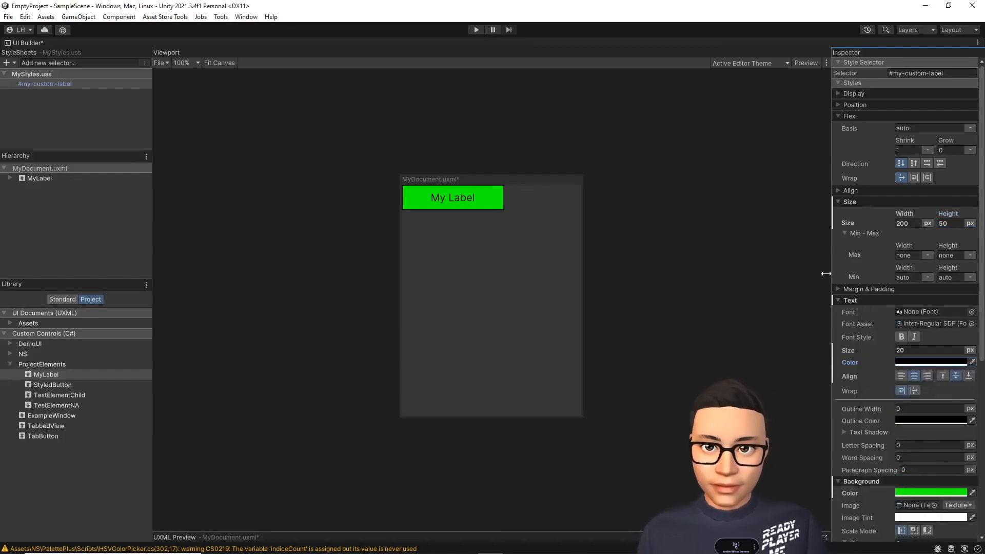
# Step: Add two more MyLabel custom controls from ProjectElements below the existing one in the document hierarchy
pyautogui.moveTo(47, 375); pyautogui.dragTo(63, 205)
pyautogui.moveTo(39, 374); pyautogui.dragTo(72, 239)
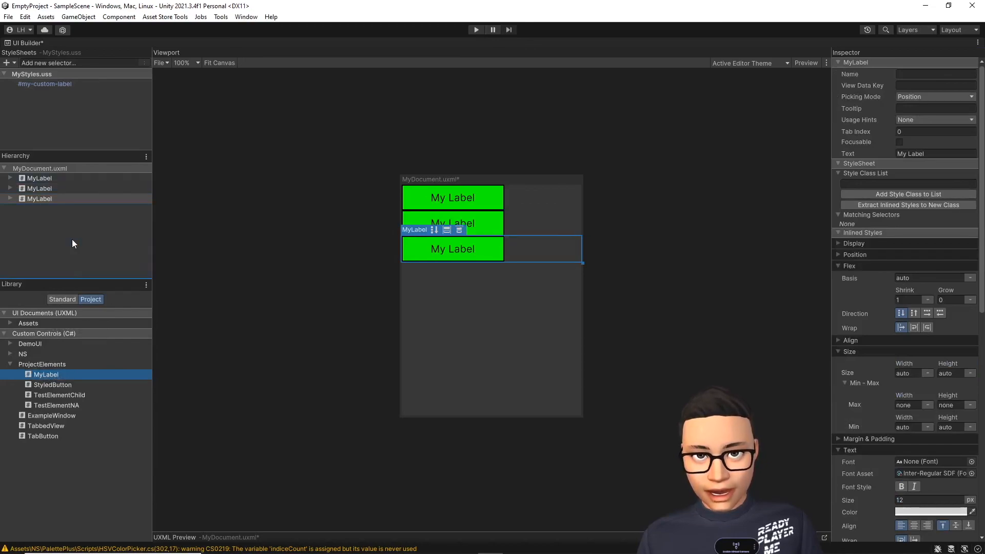
# Step: Examine the third MyLabel's inner #my-custom-label element alongside the matching style selector, and save the document
pyautogui.click(8, 196)
pyautogui.click(88, 209)
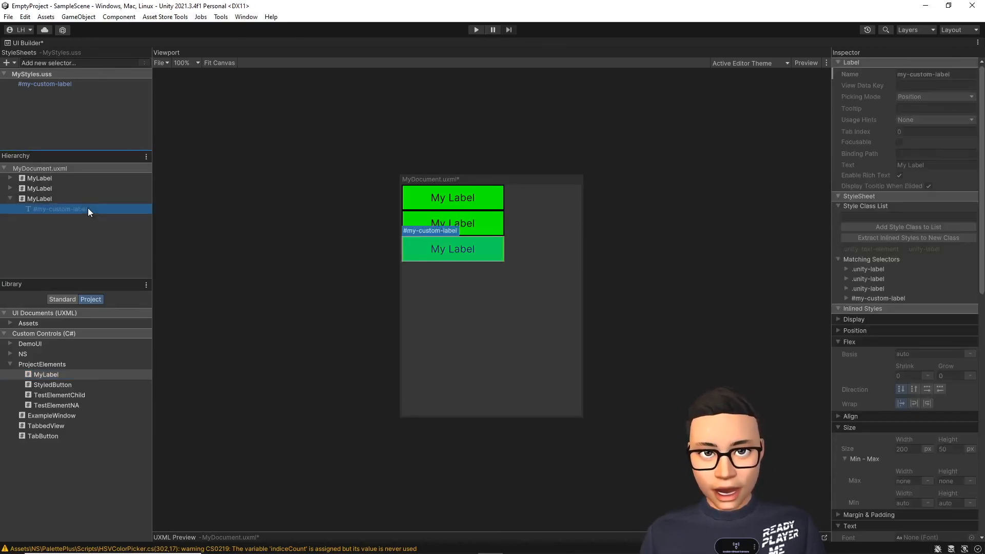
pyautogui.click(81, 85)
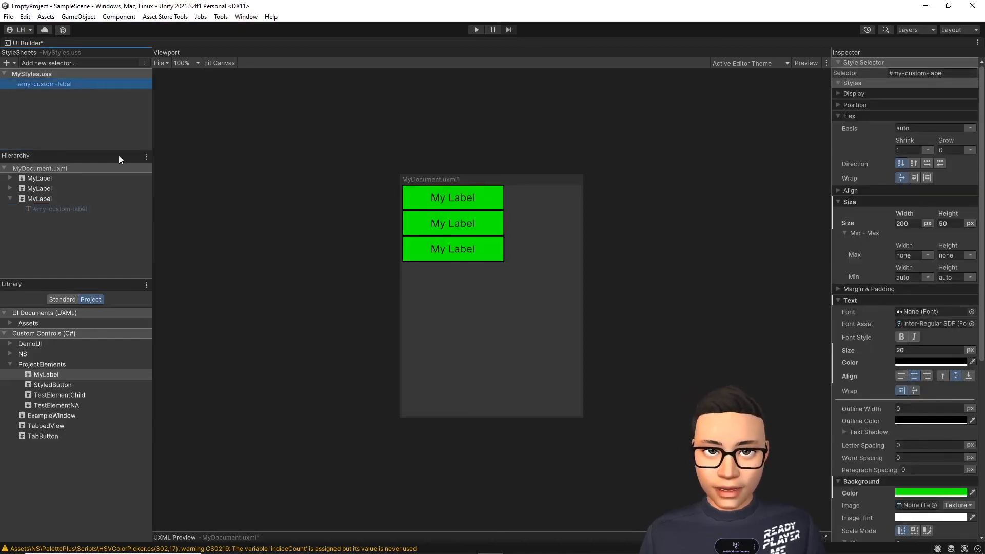
pyautogui.click(82, 209)
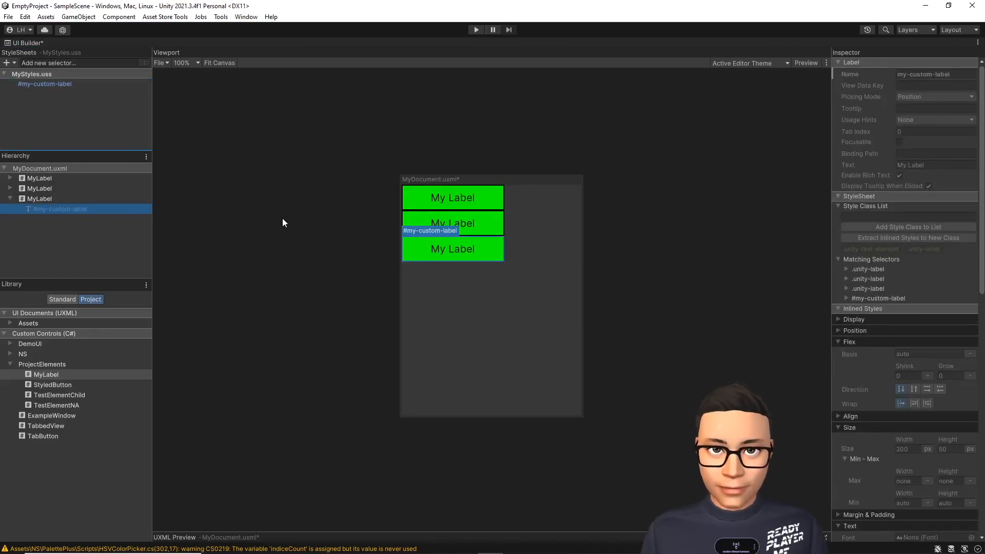
pyautogui.hotkey('ctrl', 's')
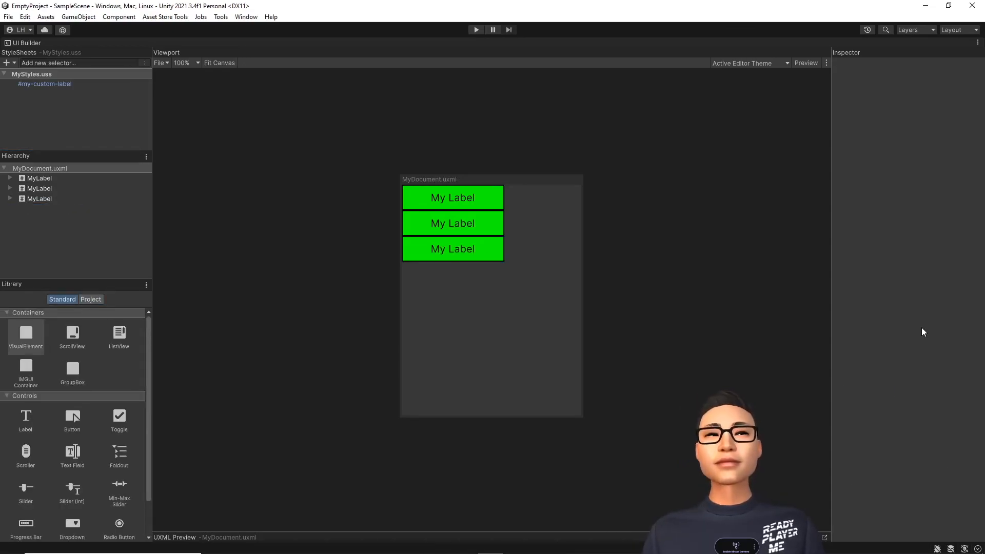